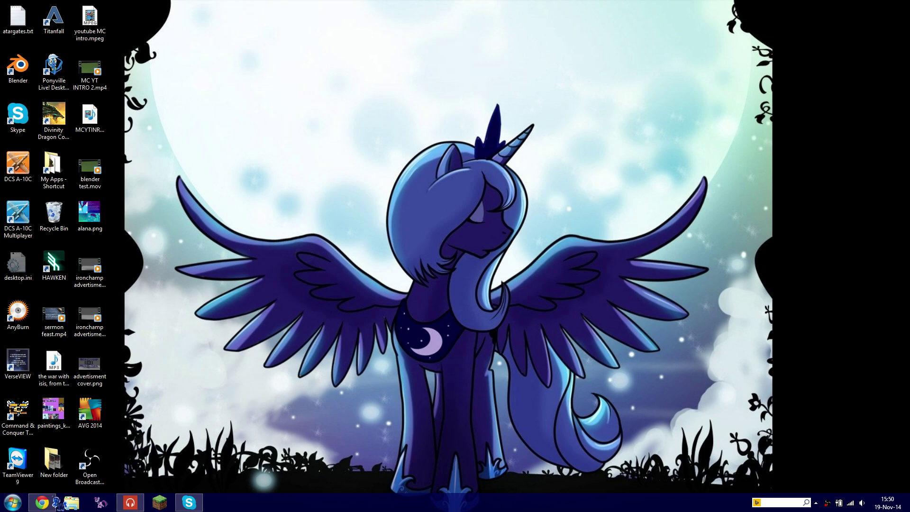
Step: Switch to Chrome and go from the Fluttershy image search to the open Pony Creator page
click(52, 497)
click(137, 7)
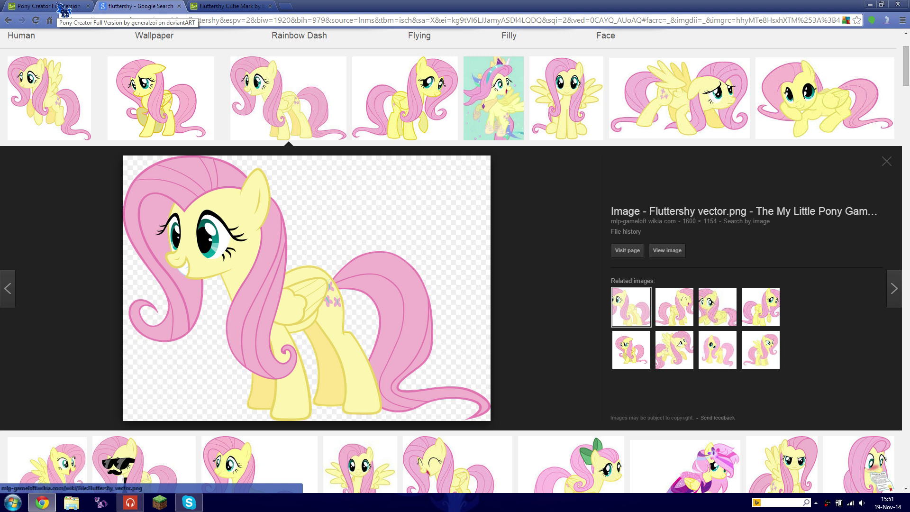
click(63, 7)
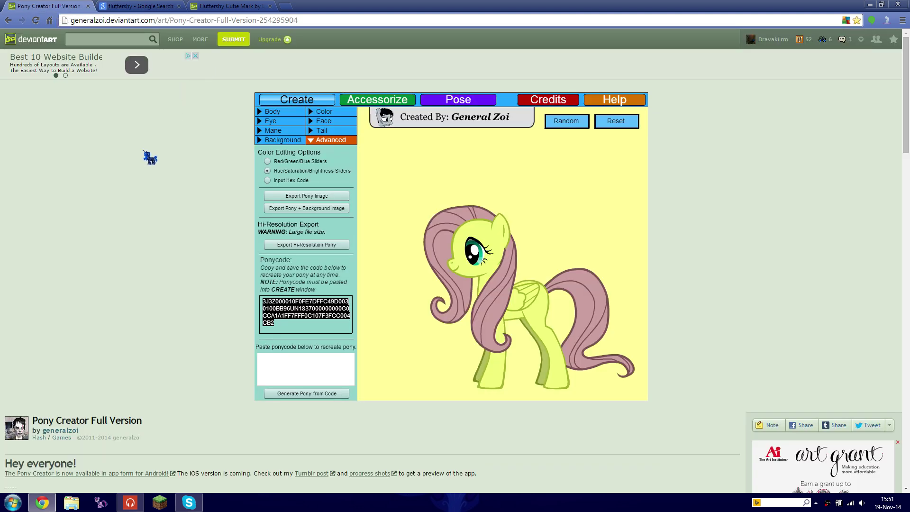
Step: Set the mane's primary color to hue 19 and saturation 25, and highlight the page address
click(324, 111)
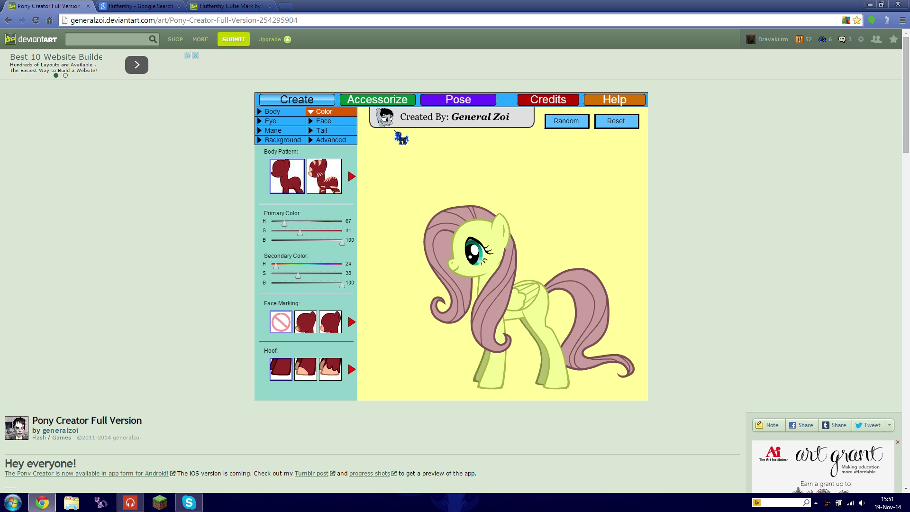
click(284, 131)
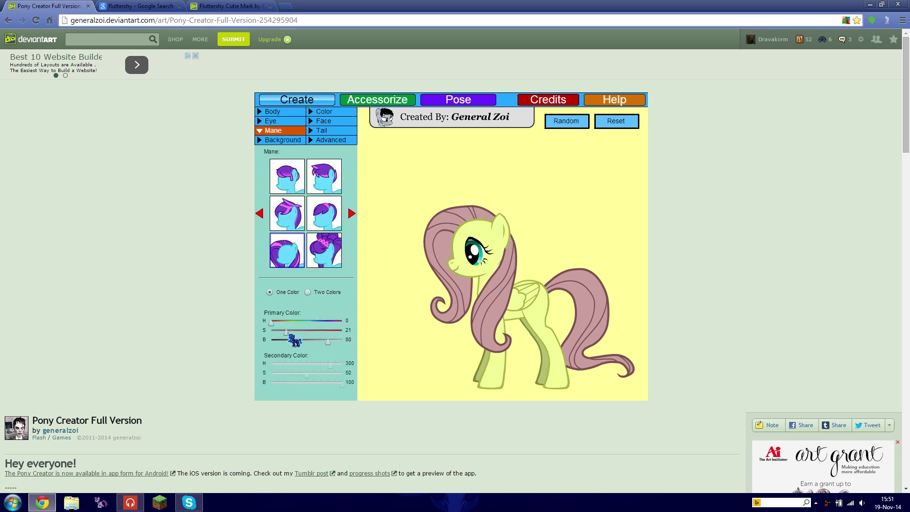
mouse_move(284, 331)
mouse_down()
mouse_move(295, 331)
mouse_move(285, 332)
mouse_up()
drag(297, 21, 62, 21)
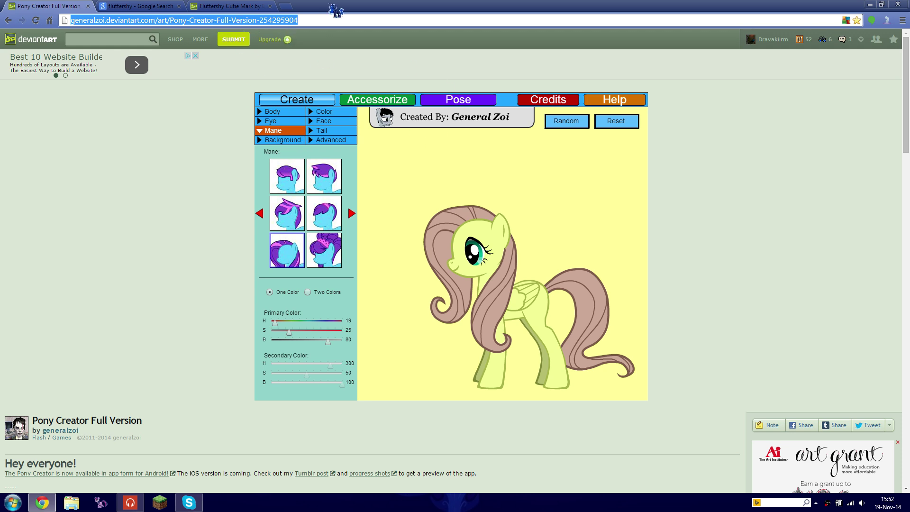
Step: Look through the pony's body, color, eye, face, mane and tail options
click(289, 112)
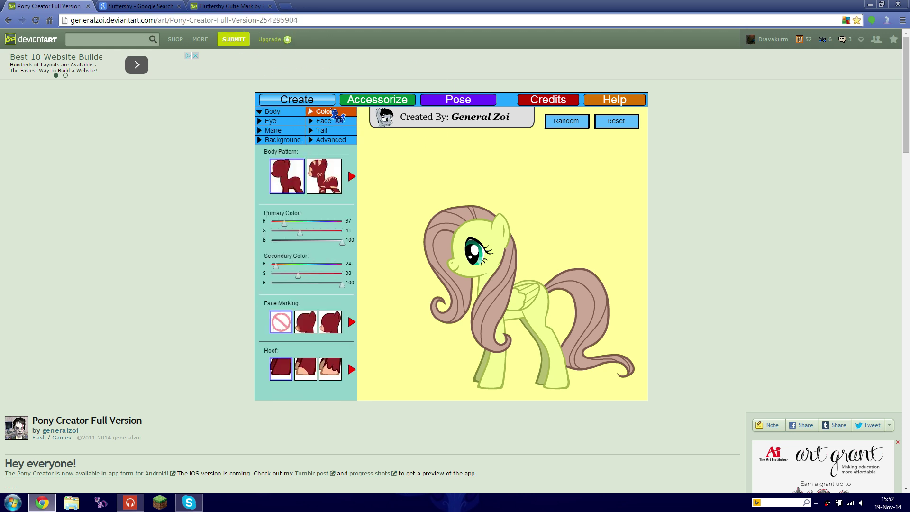
click(297, 122)
click(294, 113)
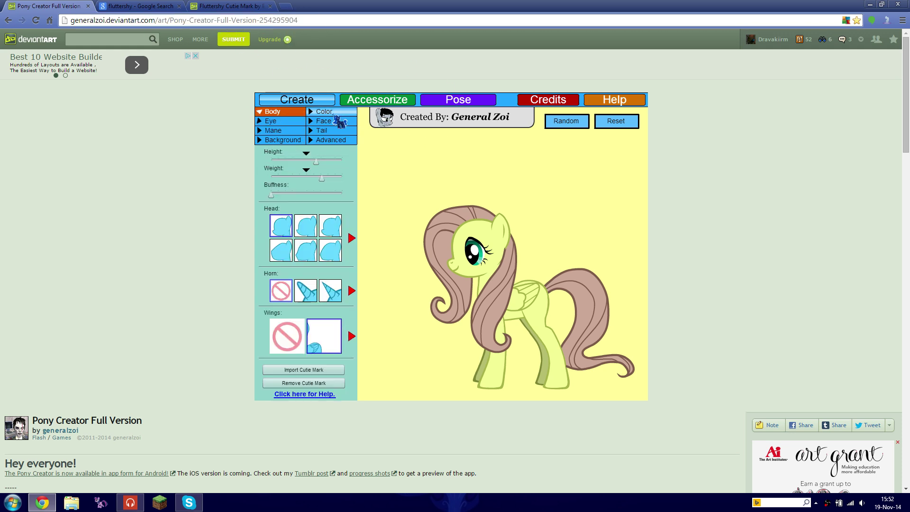
click(333, 115)
click(292, 123)
click(327, 121)
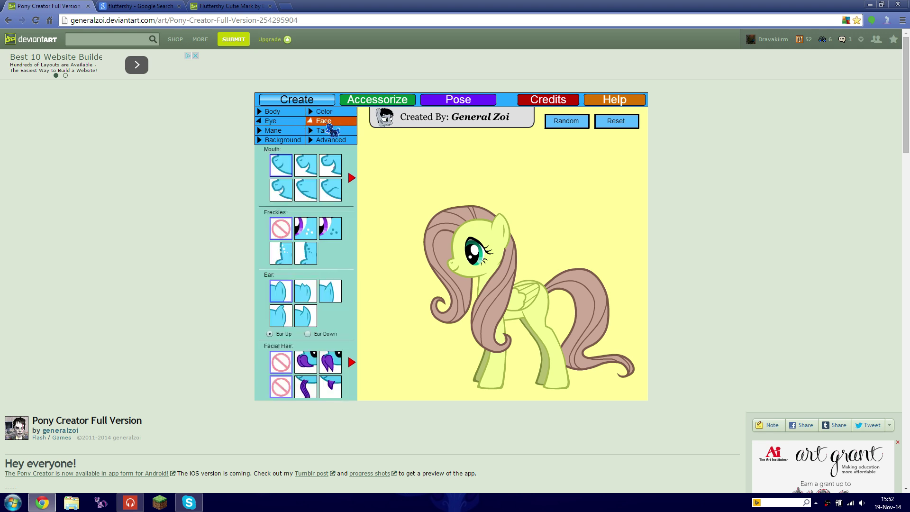
click(284, 130)
click(323, 131)
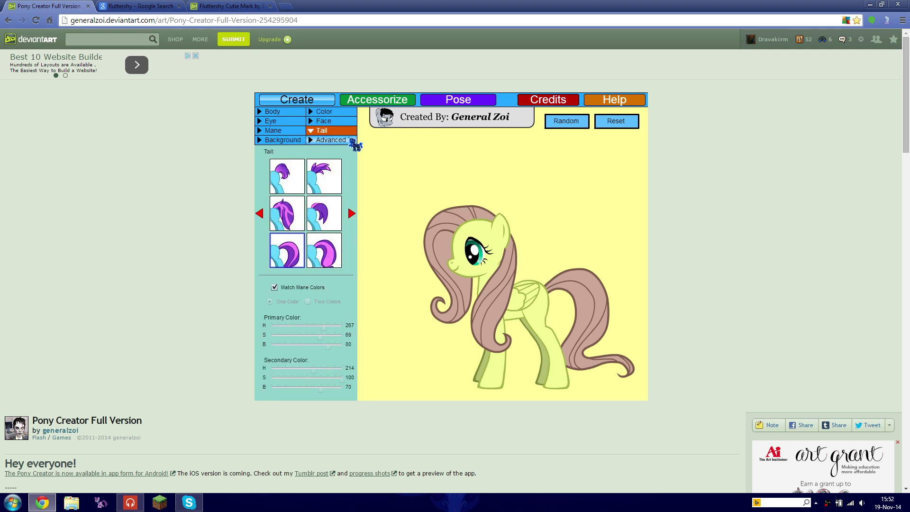
Step: Set the blank background's saturation to 0 to make it white
click(301, 140)
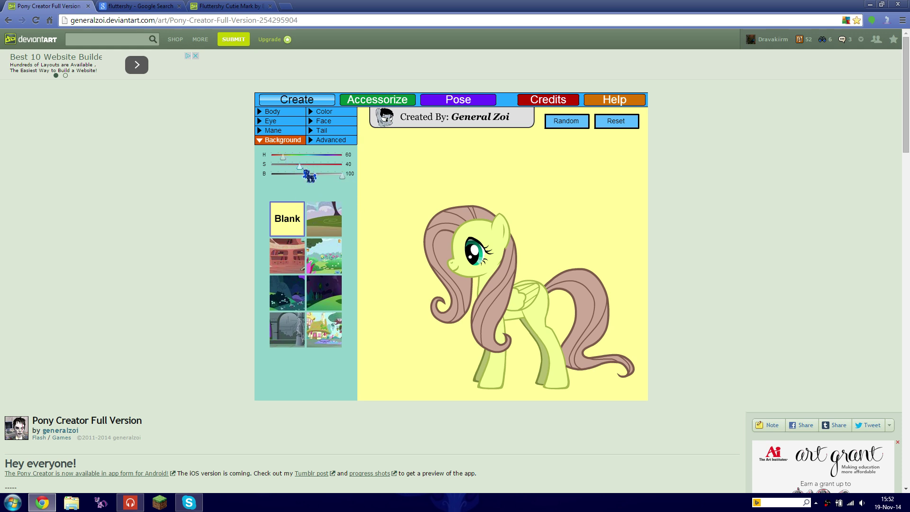
drag(299, 165, 271, 164)
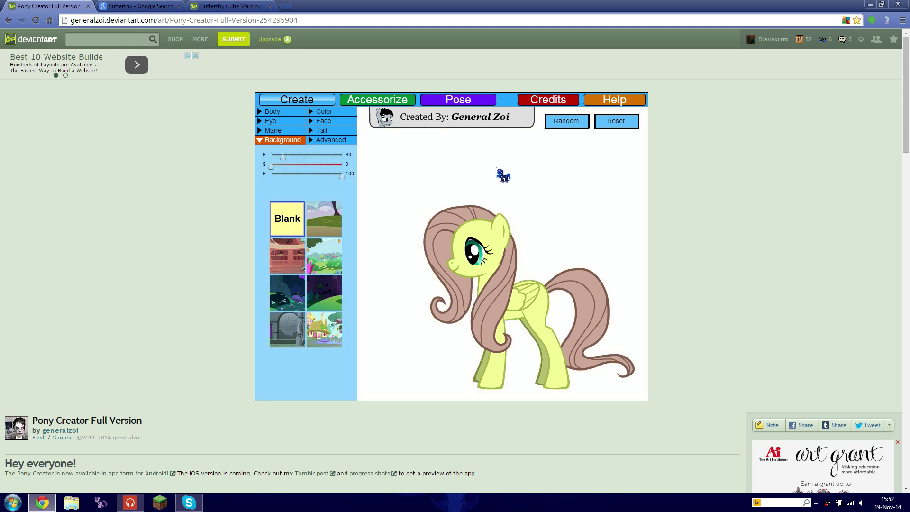
Step: Start a high-resolution export of the pony as a PNG image, and cancel the save
click(332, 140)
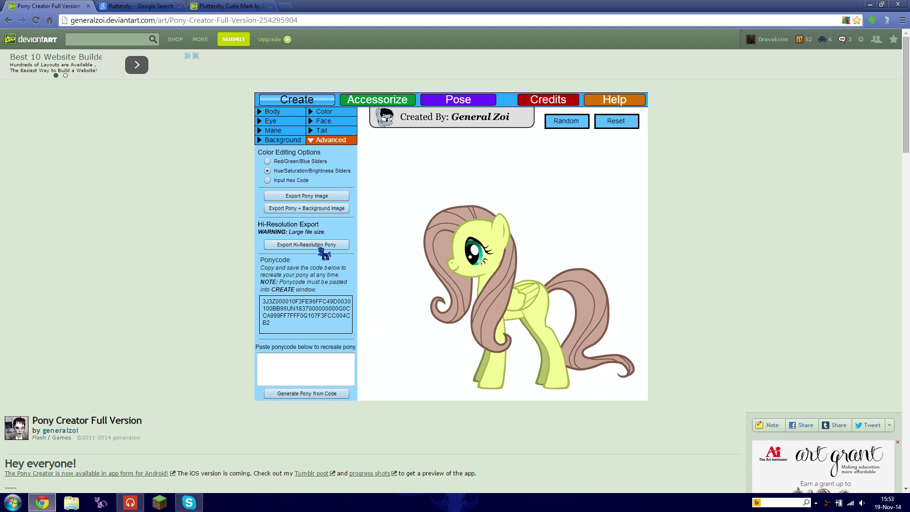
click(328, 245)
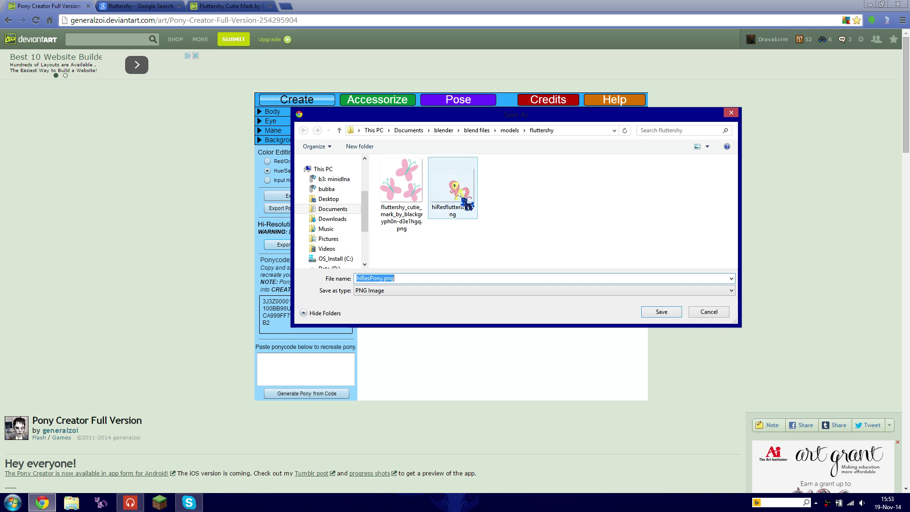
click(714, 311)
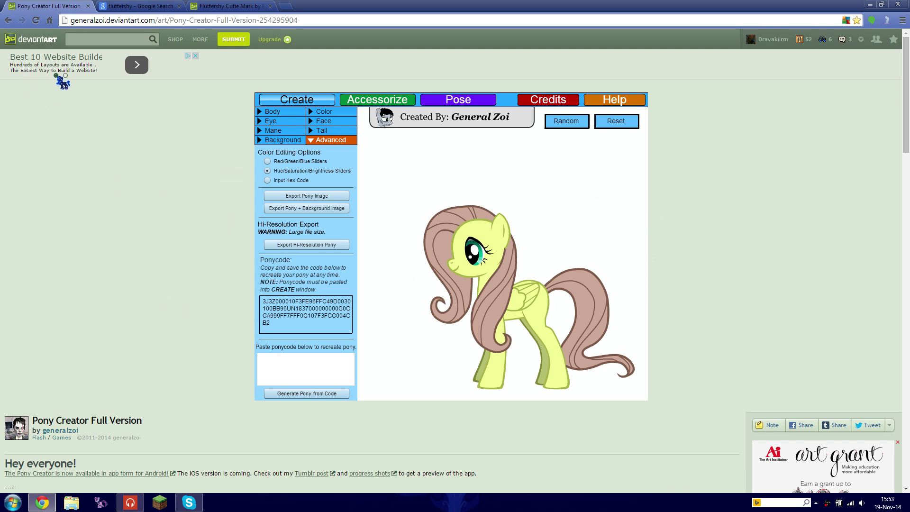
Step: Examine the Fluttershy Cutie Mark artwork page, including its description and download option
click(155, 6)
click(231, 6)
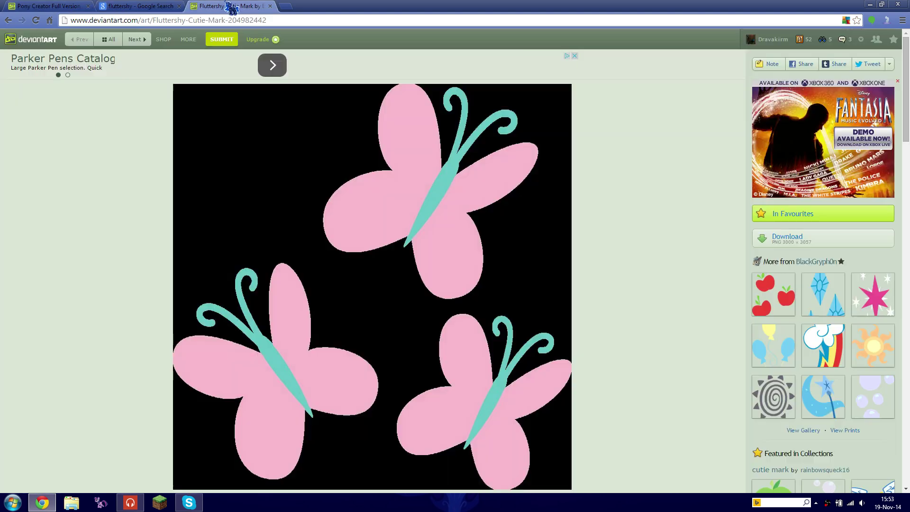
scroll(650, 185, down, 2)
scroll(650, 185, up, 1)
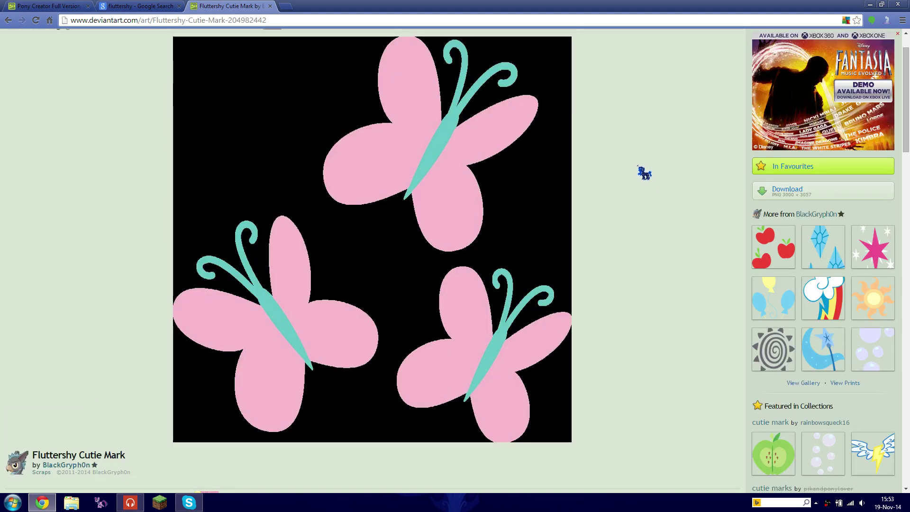
scroll(128, 258, down, 3)
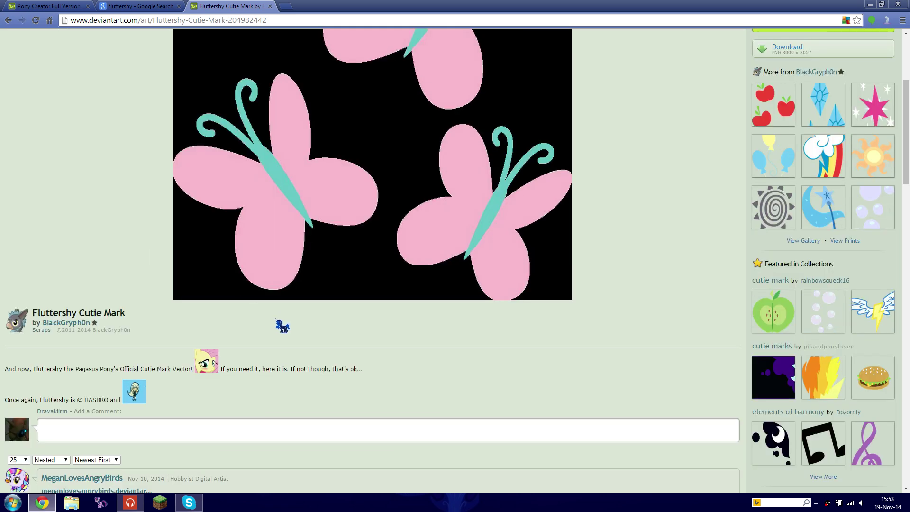
scroll(284, 326, up, 1)
scroll(279, 323, up, 1)
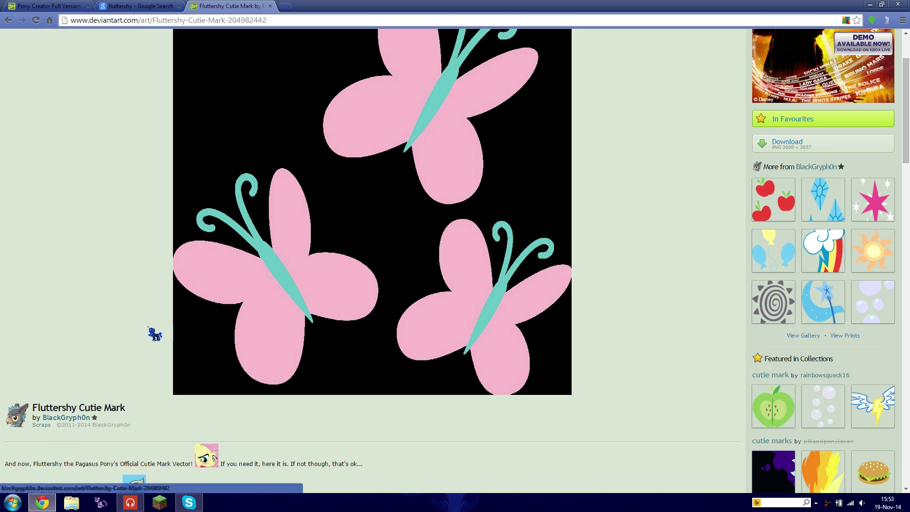
scroll(151, 325, up, 3)
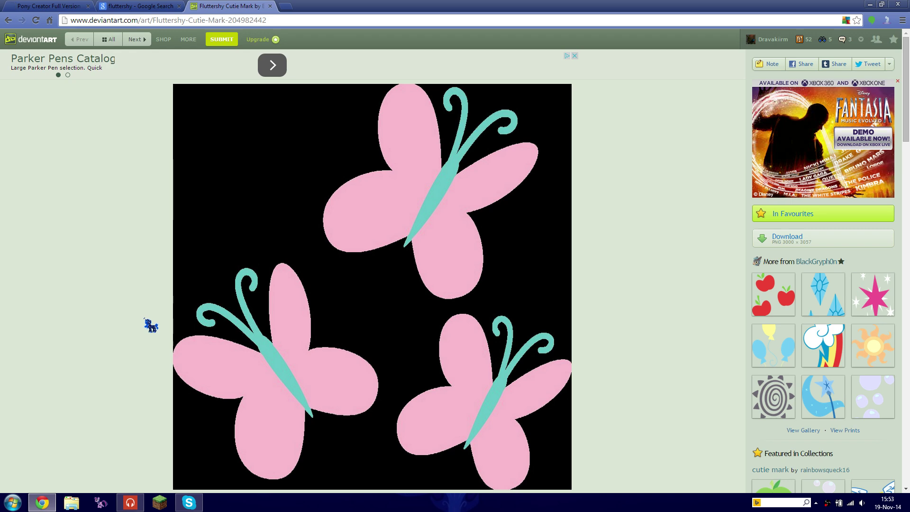
scroll(156, 319, down, 3)
scroll(159, 320, up, 1)
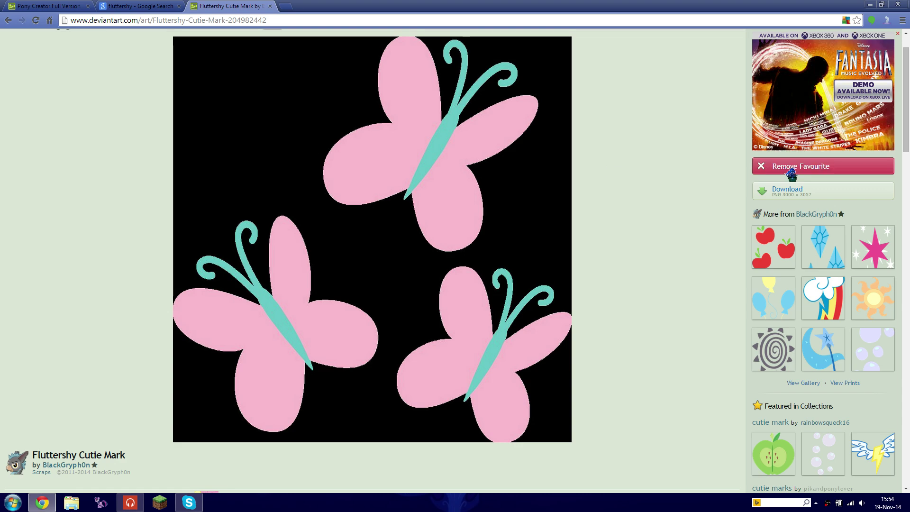
Step: Open the full-size cutie mark image, start saving it as a PNG, cancel the save and close the image window
click(796, 190)
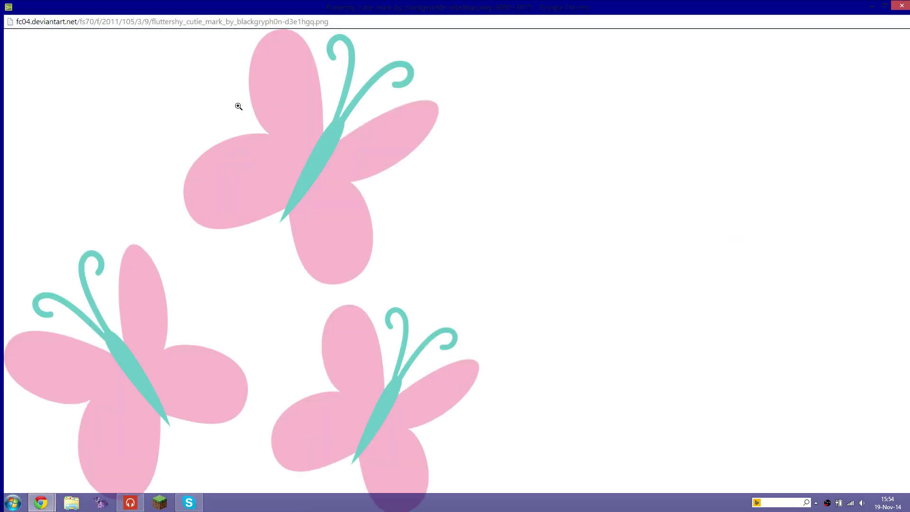
right_click(280, 162)
click(309, 170)
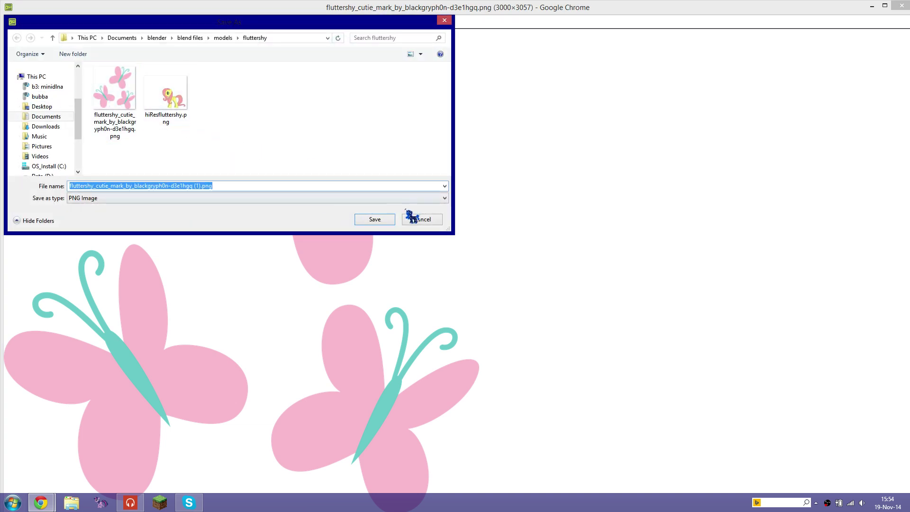
click(427, 218)
click(895, 5)
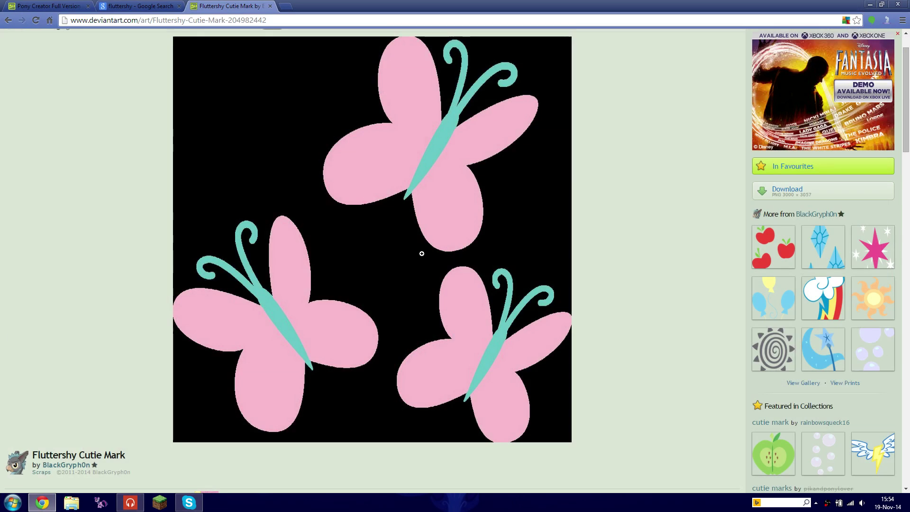
Step: Minimize Chrome, launch Blender from the desktop and open the recent file fluttershy.blend to view the model
click(869, 4)
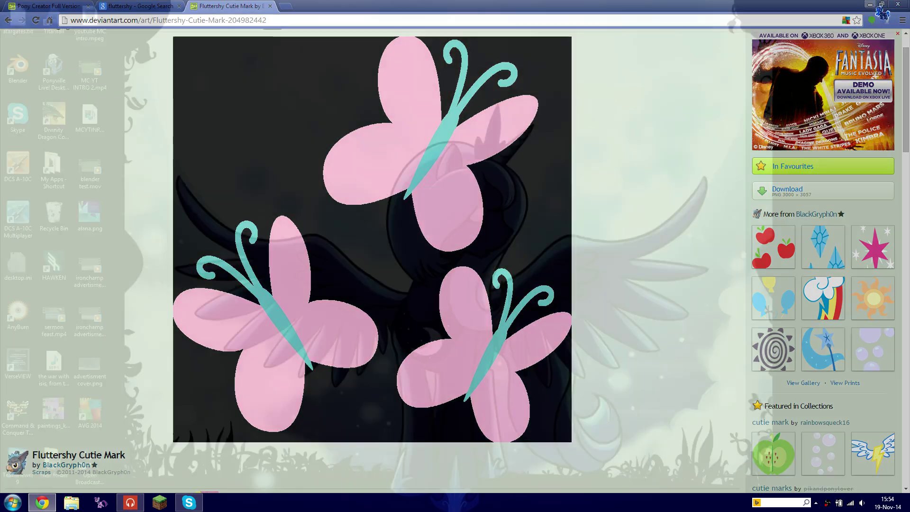
double_click(19, 76)
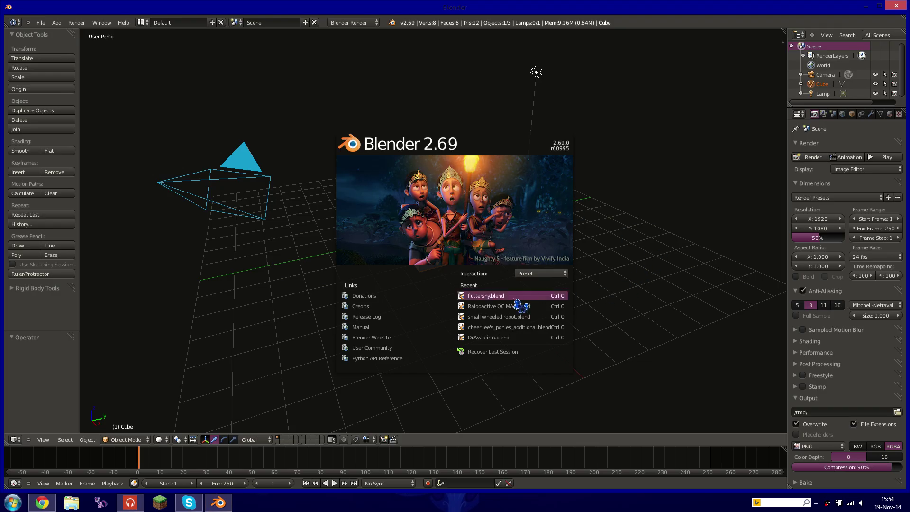
click(517, 298)
mouse_move(361, 351)
middle_down()
mouse_move(392, 335)
mouse_move(375, 340)
middle_up()
Step: Start a new Blender scene by reloading the start-up file
click(41, 23)
click(53, 33)
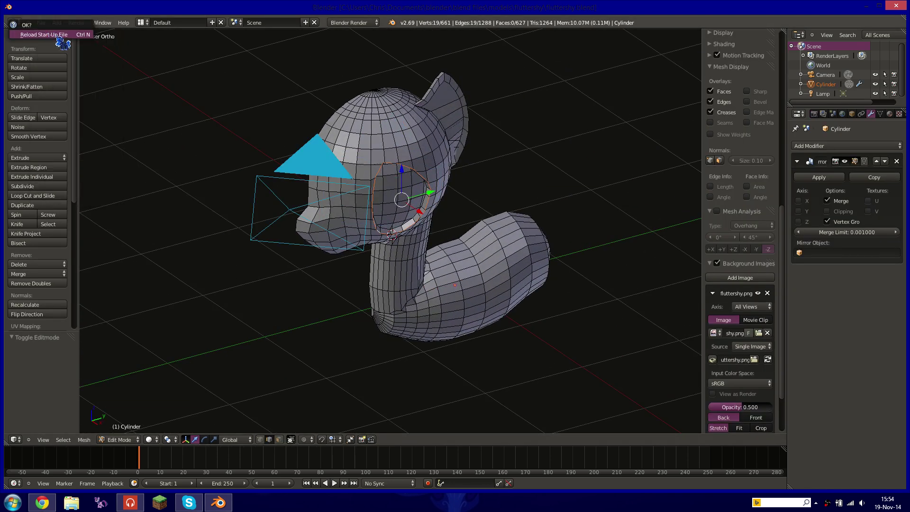
click(52, 34)
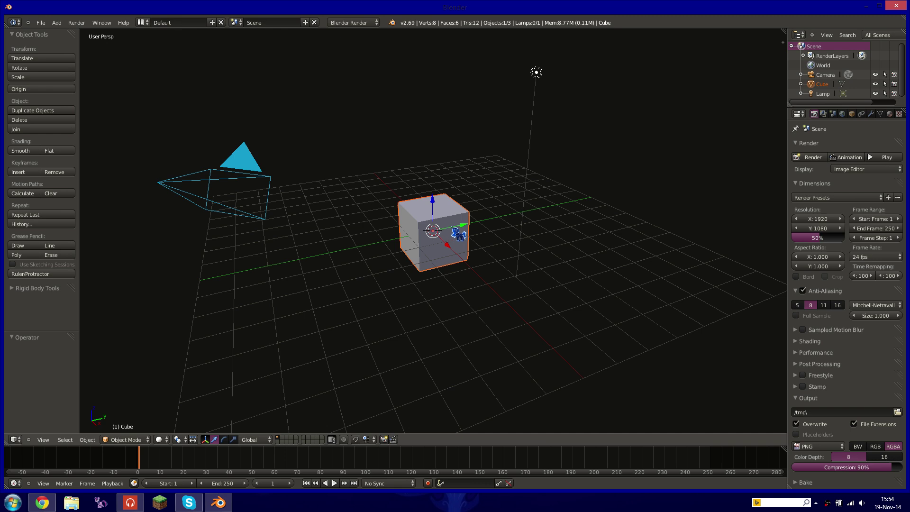
Step: Start the Screencast Keys display in the 3D view and hide the view properties again
key(n)
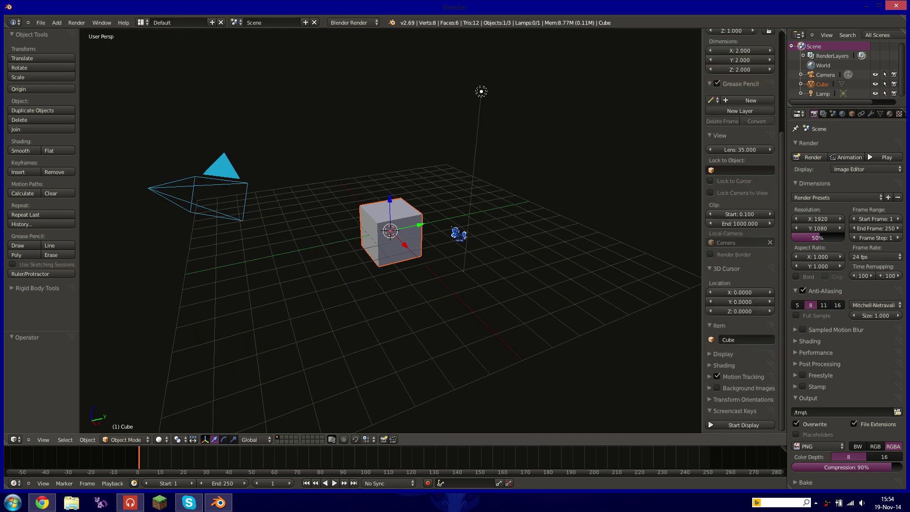
scroll(717, 307, down, 1)
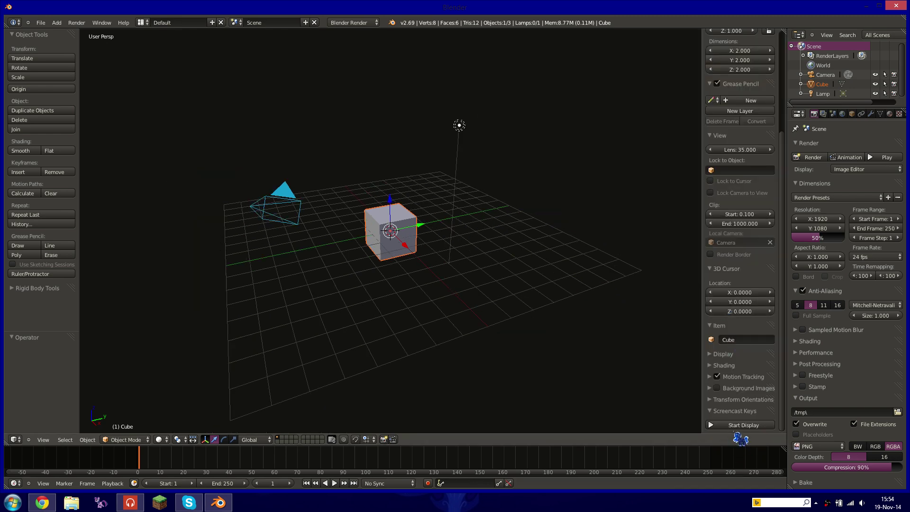
click(734, 427)
key(n)
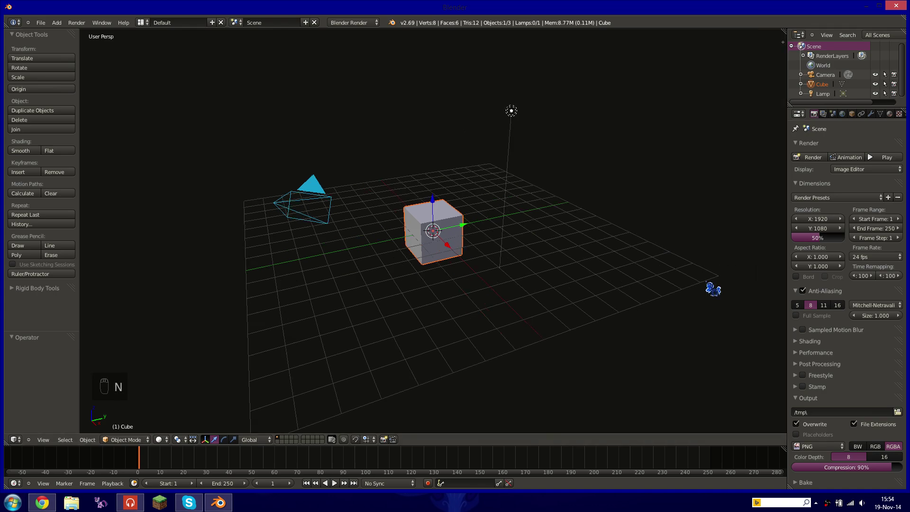
middle_drag(623, 241, 599, 270)
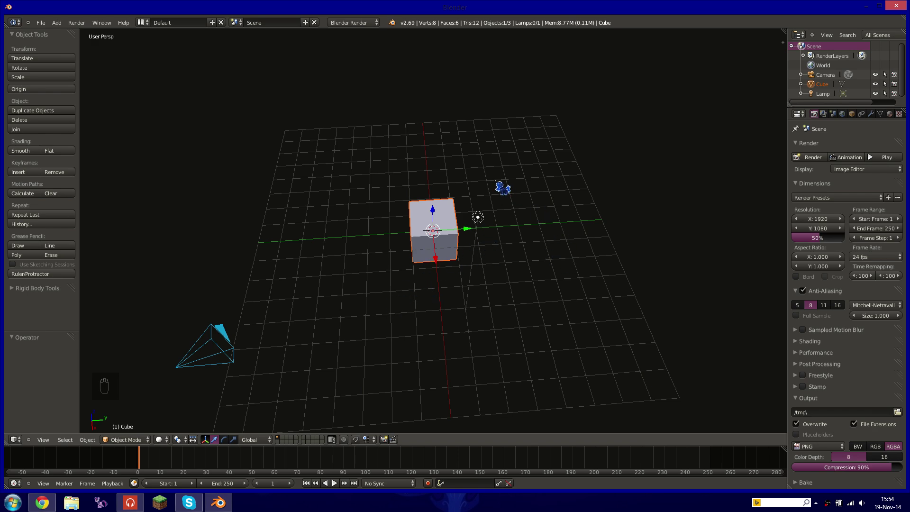
middle_drag(225, 262, 438, 274)
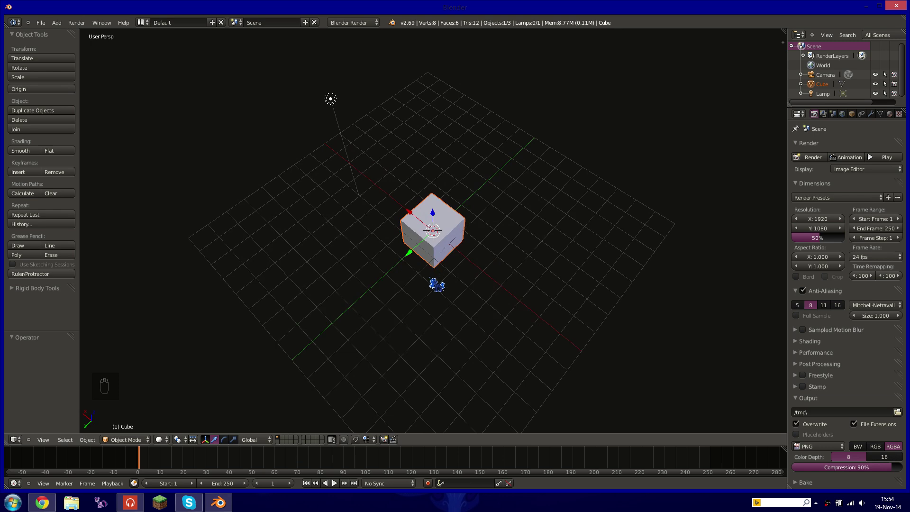
middle_drag(398, 286, 528, 256)
middle_drag(601, 260, 432, 298)
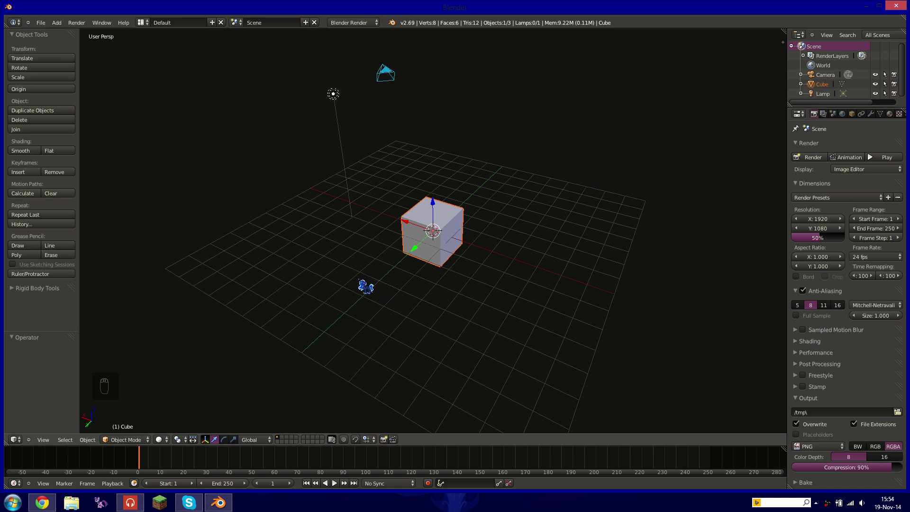
middle_drag(359, 266, 443, 299)
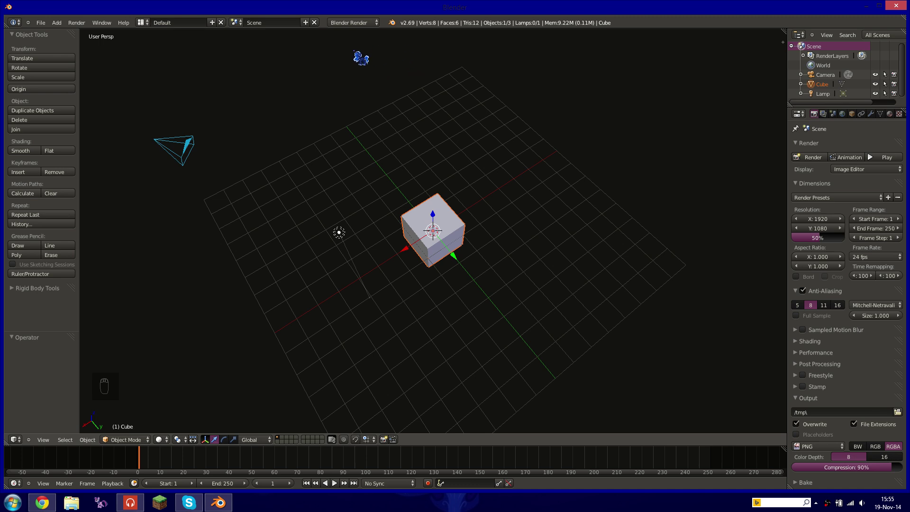
Step: Switch the render engine to Cycles Render and preview the cube in rendered shading before returning to solid shading
click(365, 31)
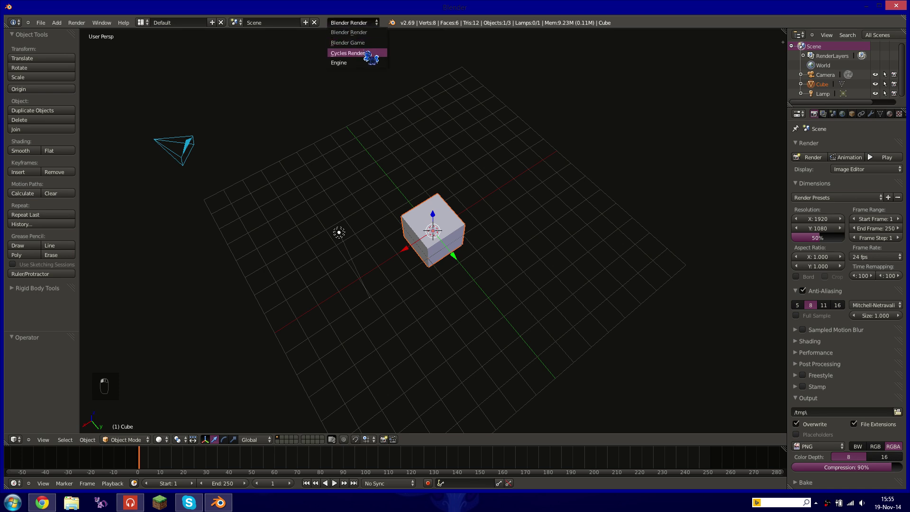
click(371, 56)
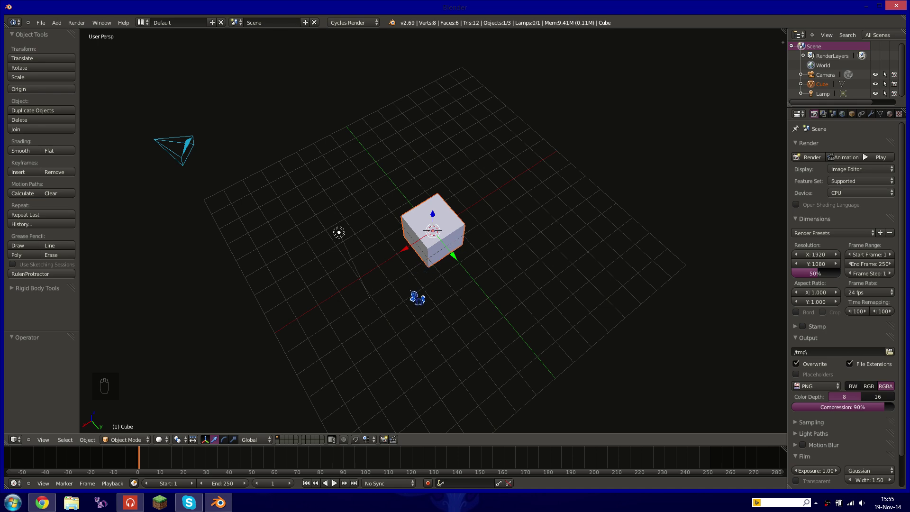
middle_drag(404, 319, 511, 324)
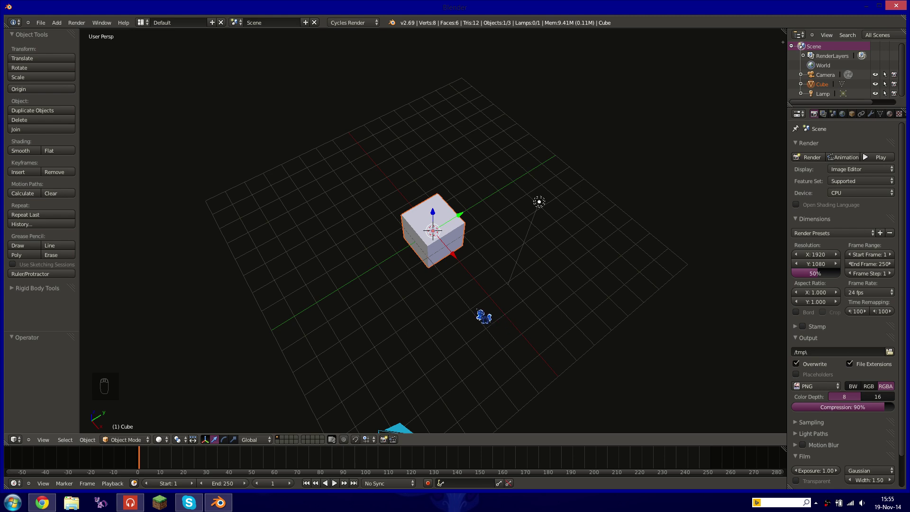
key(shift+z)
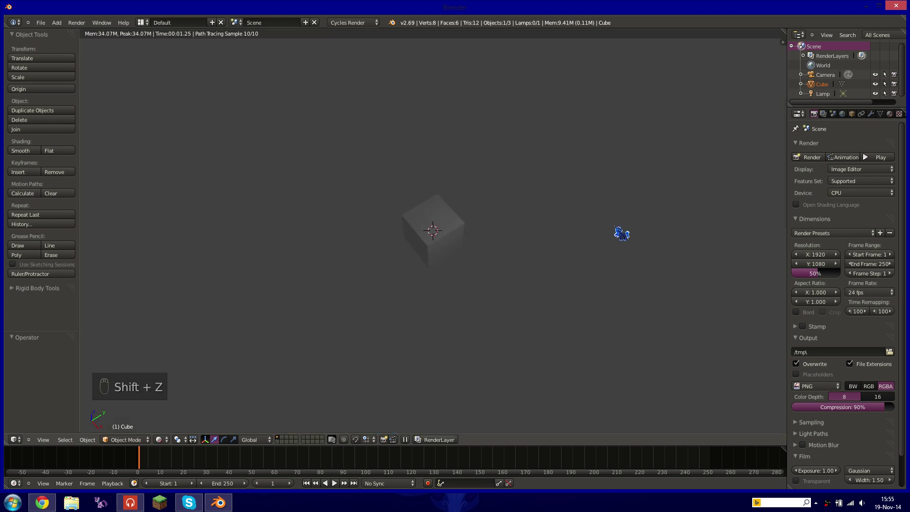
key(shift+z)
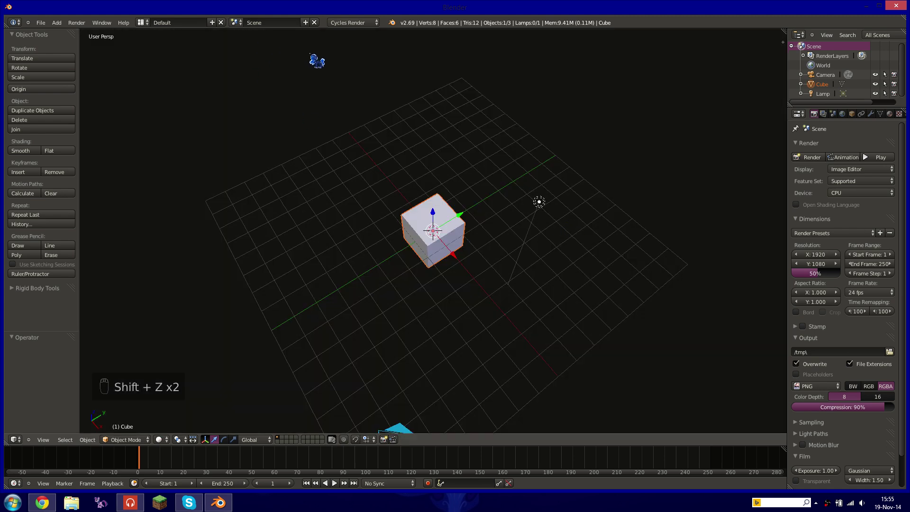
middle_drag(454, 271, 431, 255)
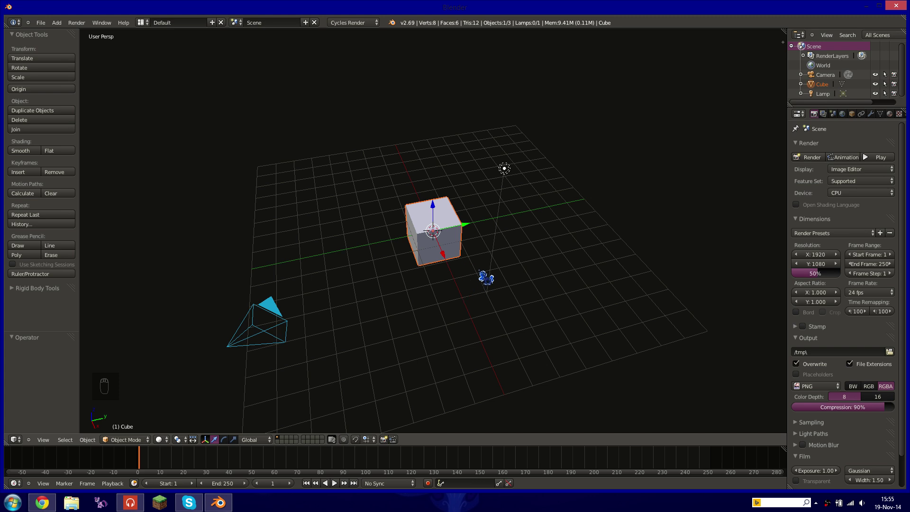
Step: Set the Cycles render device to GPU Compute and the feature set to Experimental
click(858, 194)
click(848, 173)
click(859, 181)
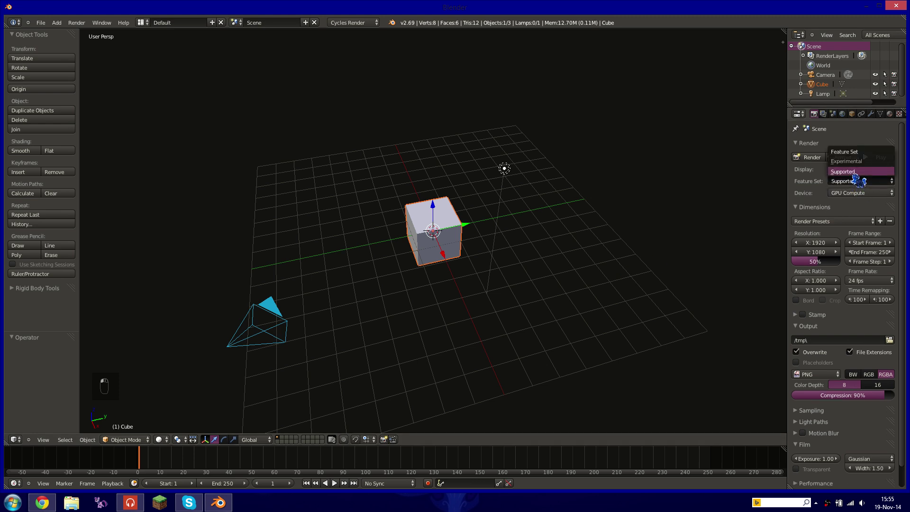
click(855, 173)
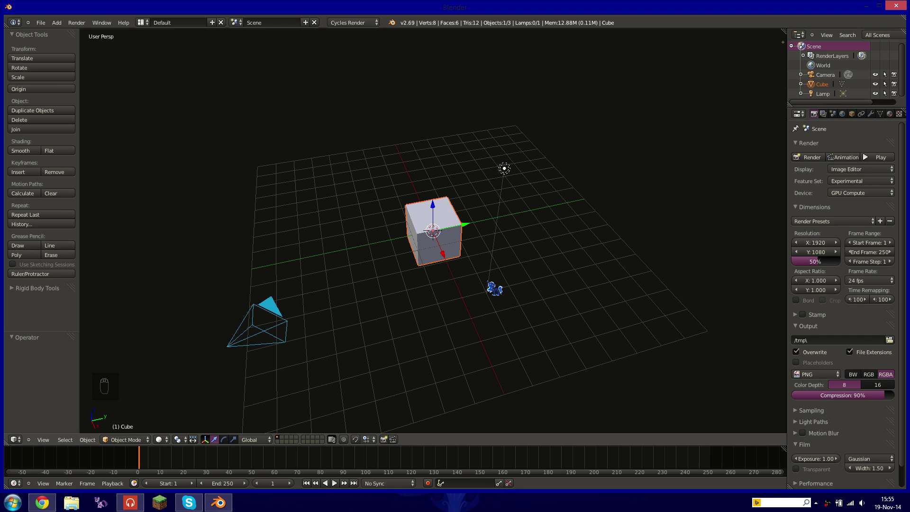
Step: Delete the default cube and set the 3D view to the right orthographic view
key(x)
click(492, 286)
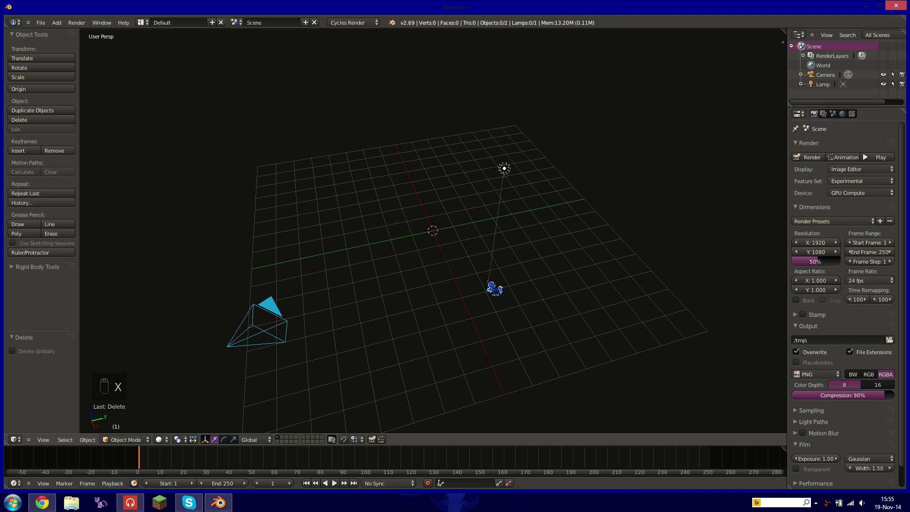
key(KP_0)
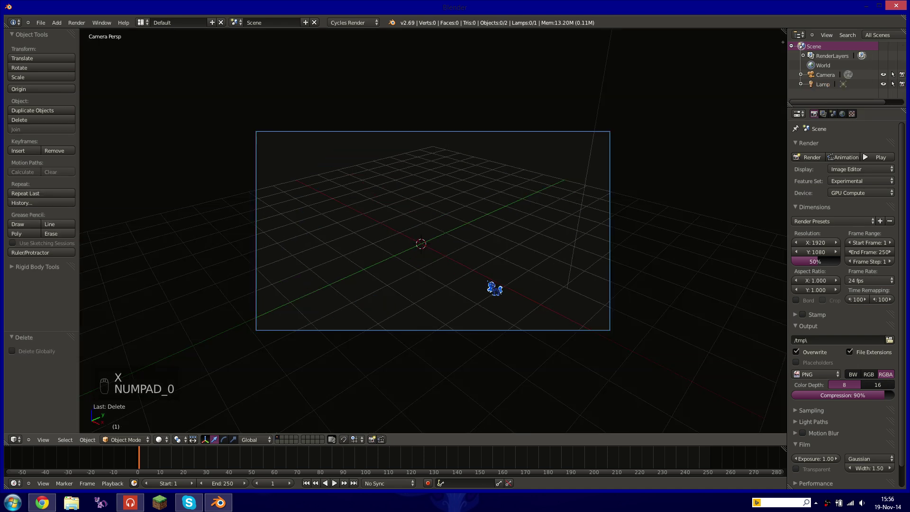
key(KP_1)
key(KP_3)
key(KP_5)
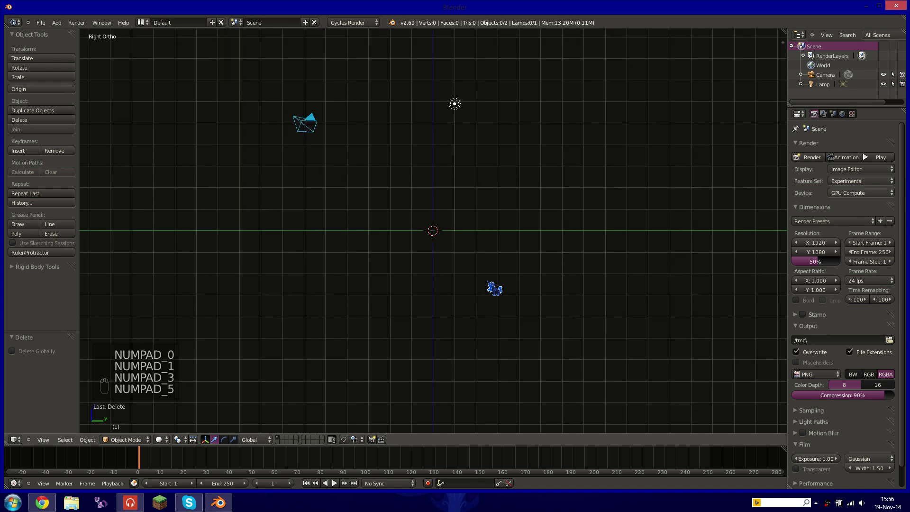
scroll(514, 240, up, 2)
shift+scroll(501, 250, up, 1)
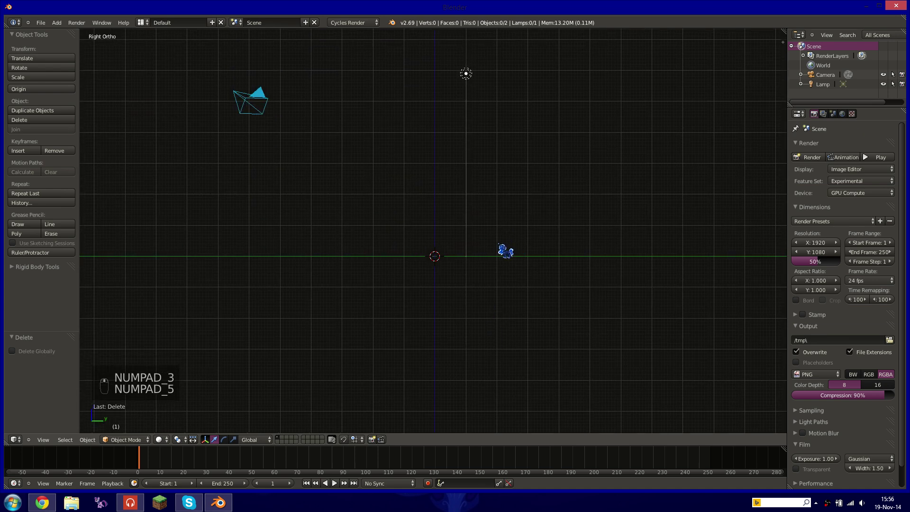
scroll(493, 262, up, 1)
Step: Add a mesh cylinder at the origin and rotate it 90° in the right view
key(shift+a)
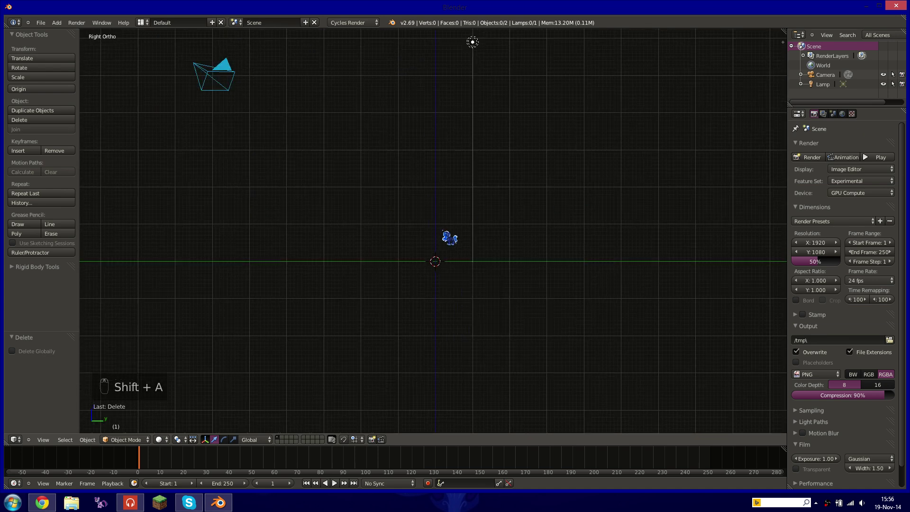
key(shift+a)
mouse_move(448, 262)
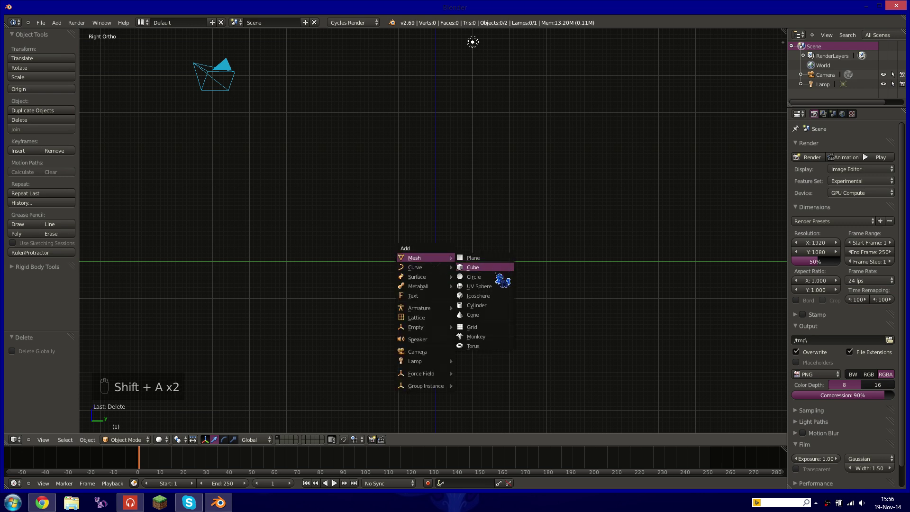
click(497, 305)
key(r)
key(9)
key(0)
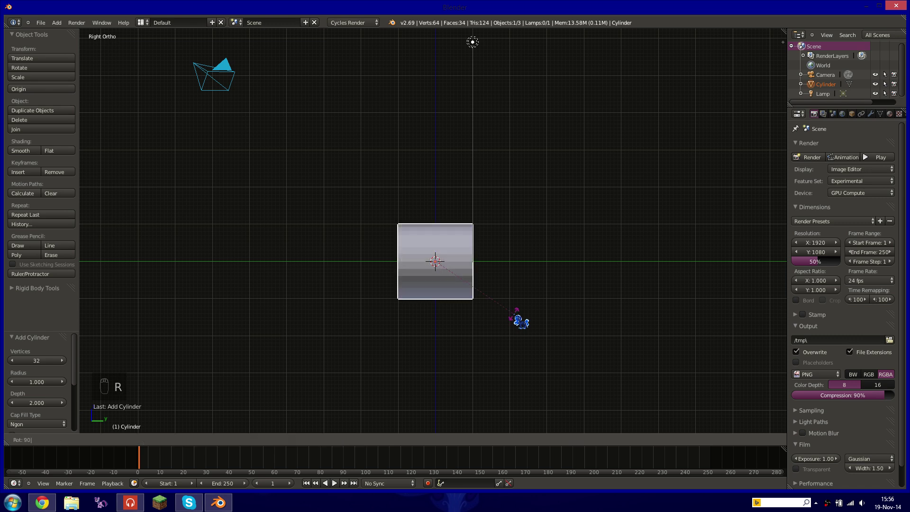
key(Return)
Step: Enable background images in the 3D view's properties and add an empty background image entry
key(n)
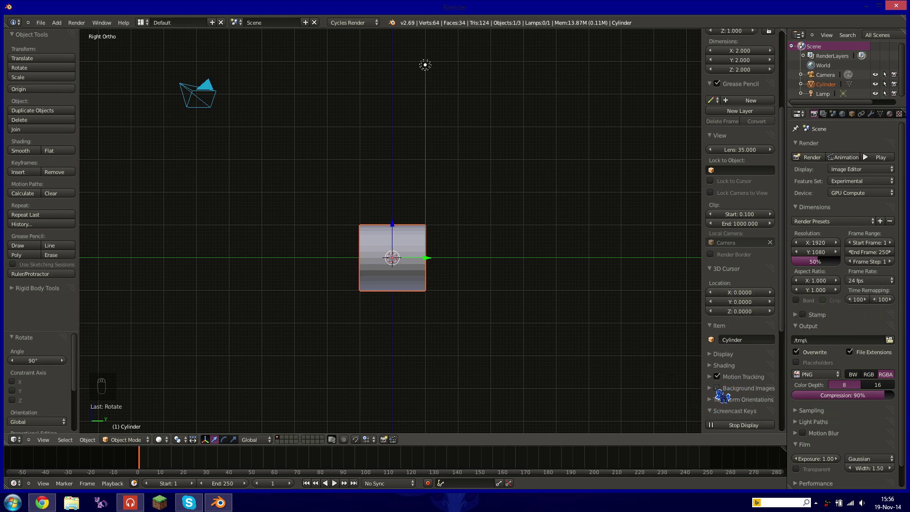
scroll(718, 284, down, 5)
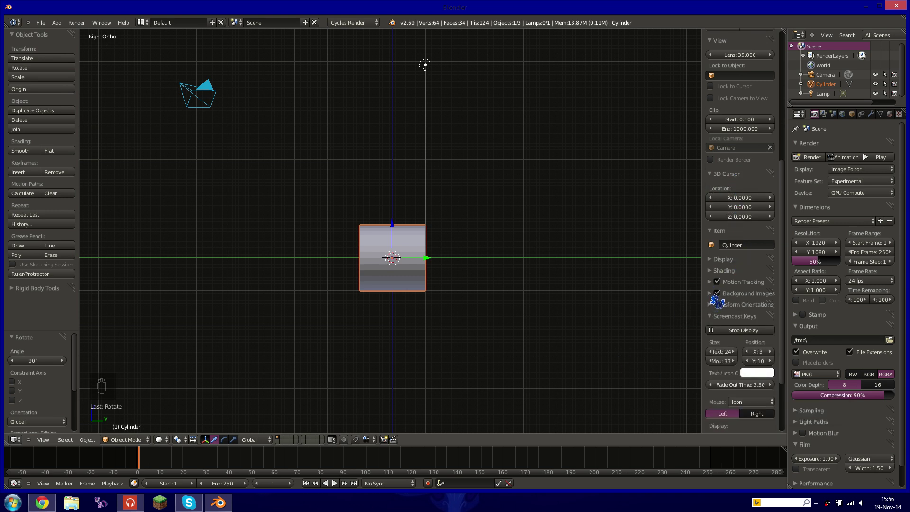
scroll(738, 223, up, 12)
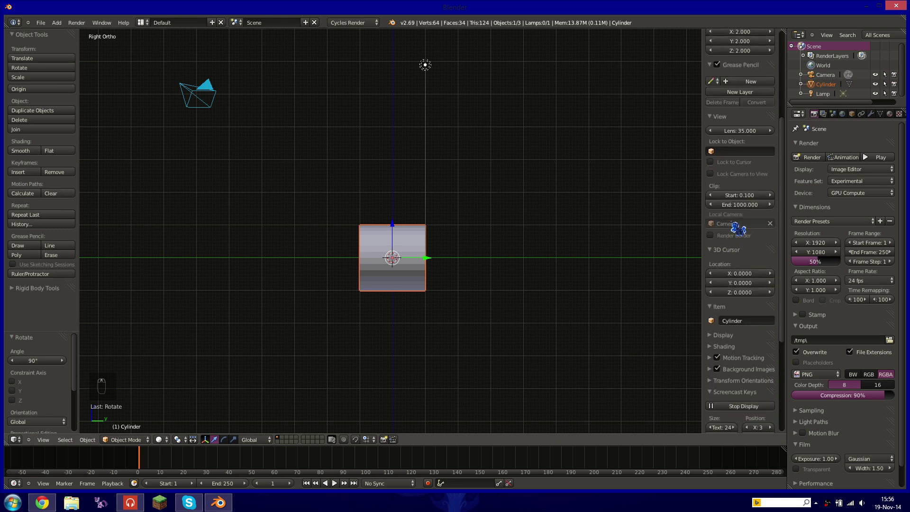
scroll(744, 203, down, 15)
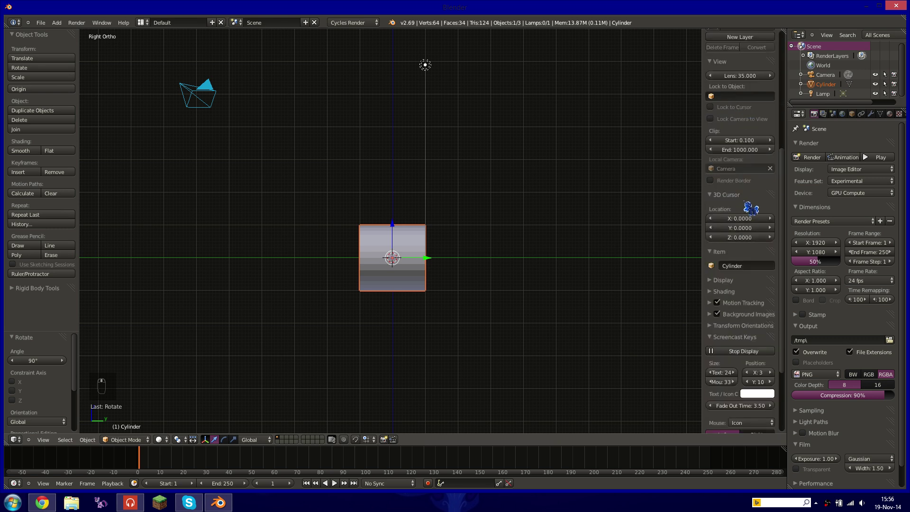
key(n)
key(n)
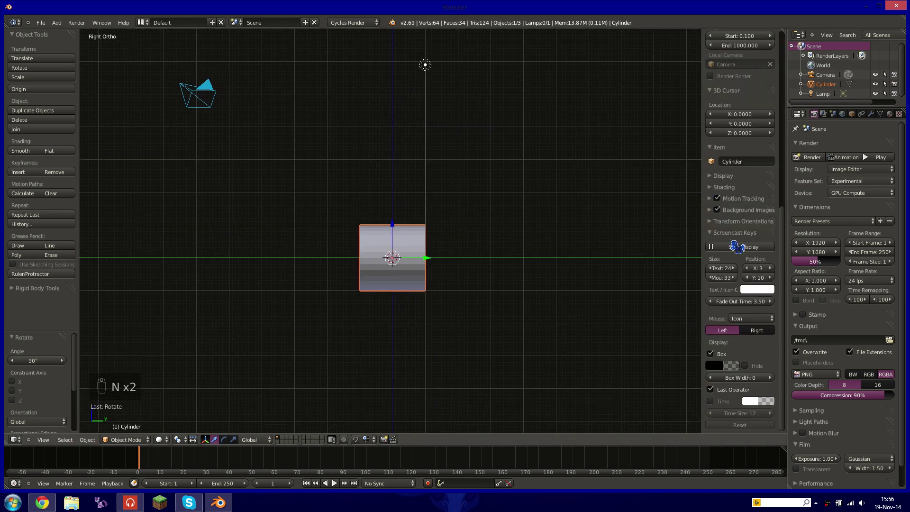
click(709, 210)
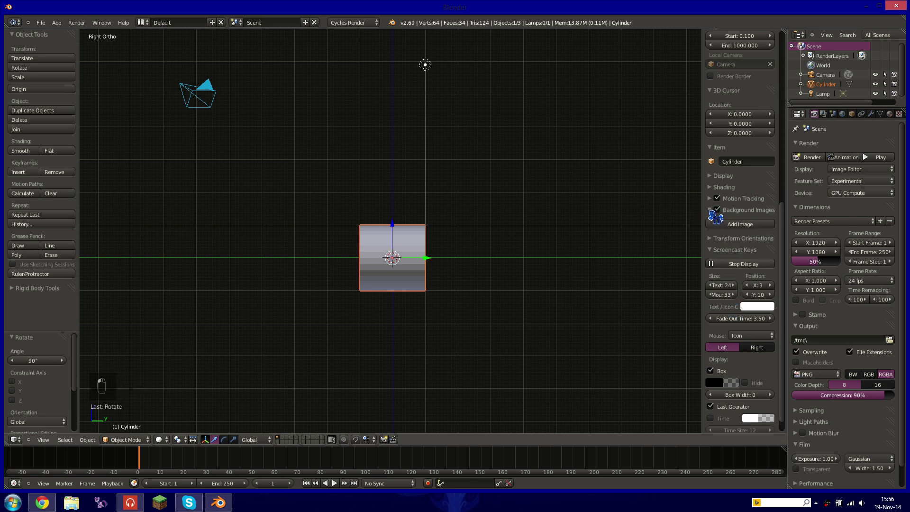
click(721, 225)
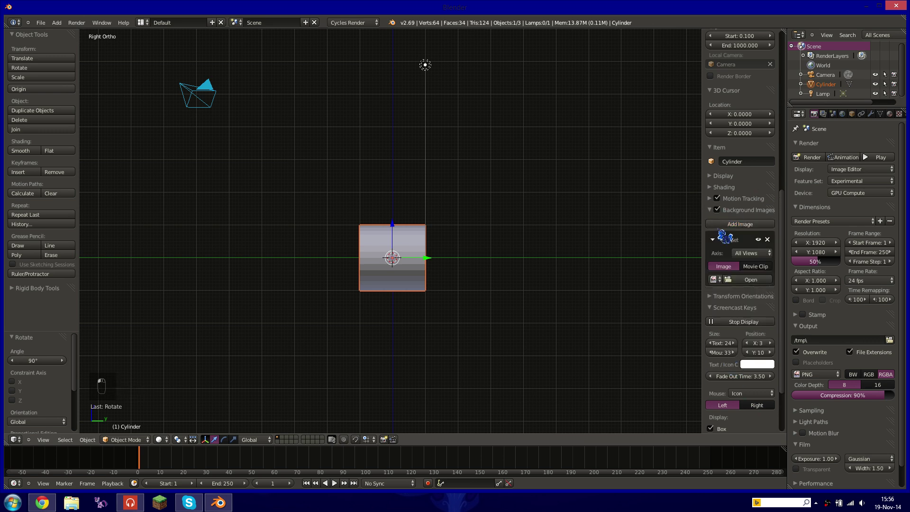
Step: Load the Fluttershy cutie mark PNG from the blend files\models\fluttershy folder as the background image
click(745, 280)
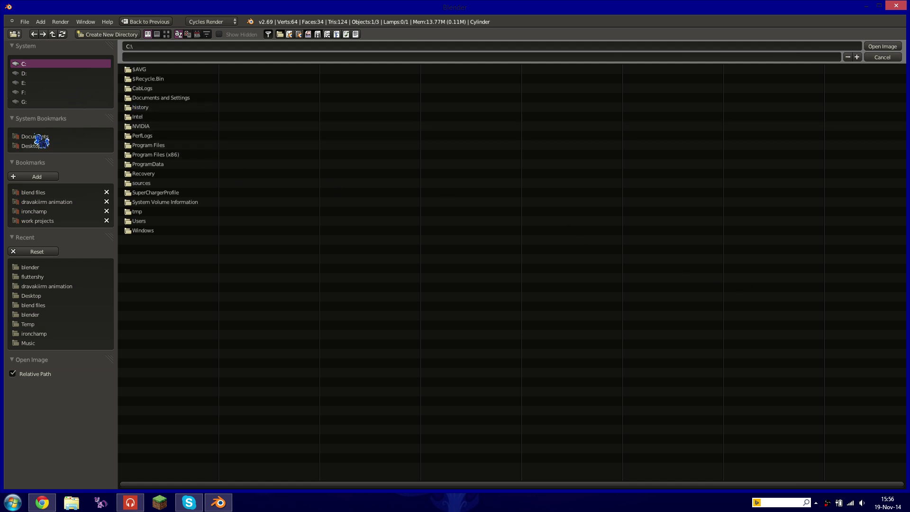
click(53, 194)
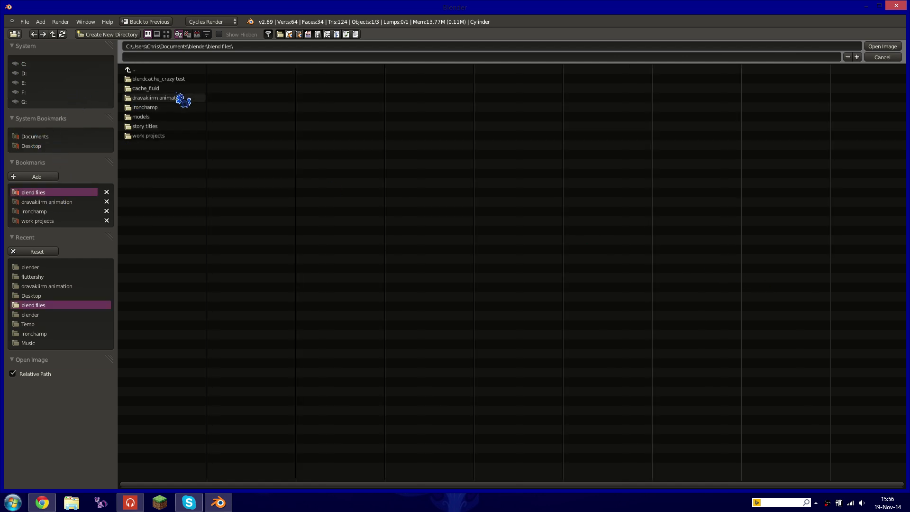
double_click(143, 117)
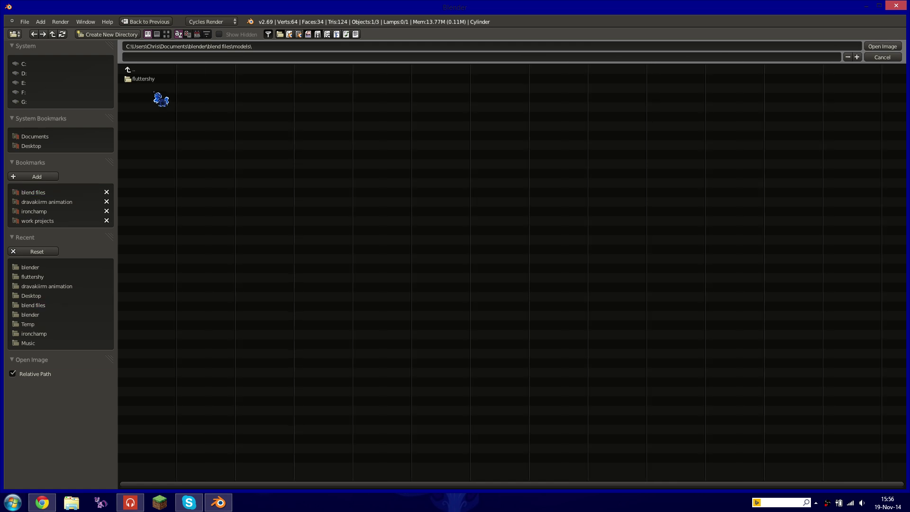
double_click(153, 80)
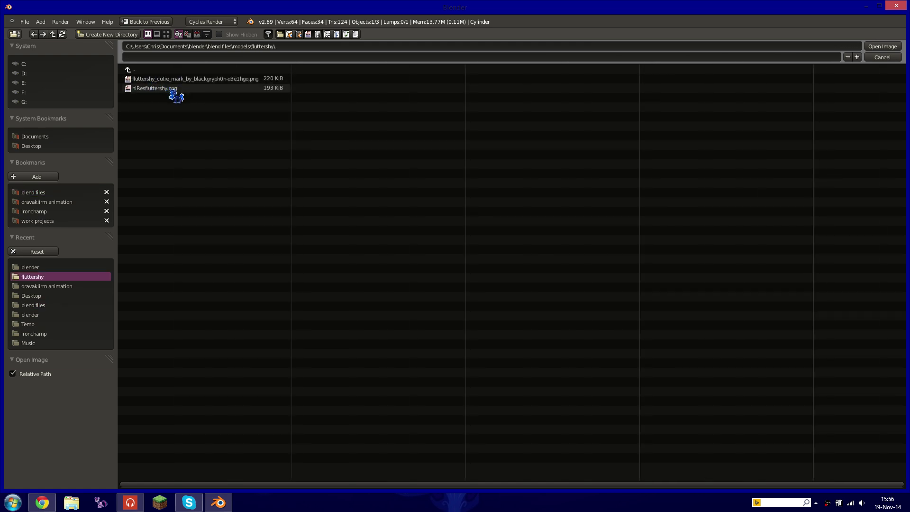
double_click(178, 79)
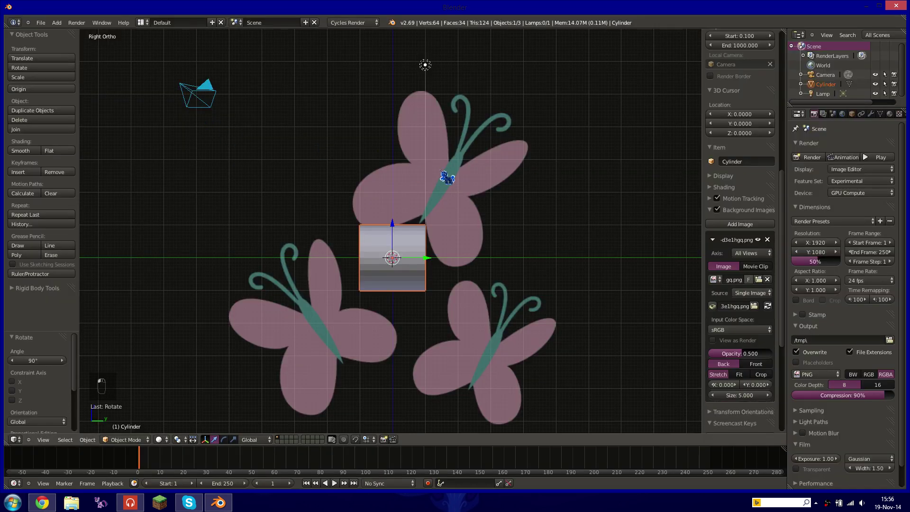
Step: Replace the cutie mark background with hiResfluttershy.png from the blend files\models\fluttershy folder
click(767, 279)
click(713, 284)
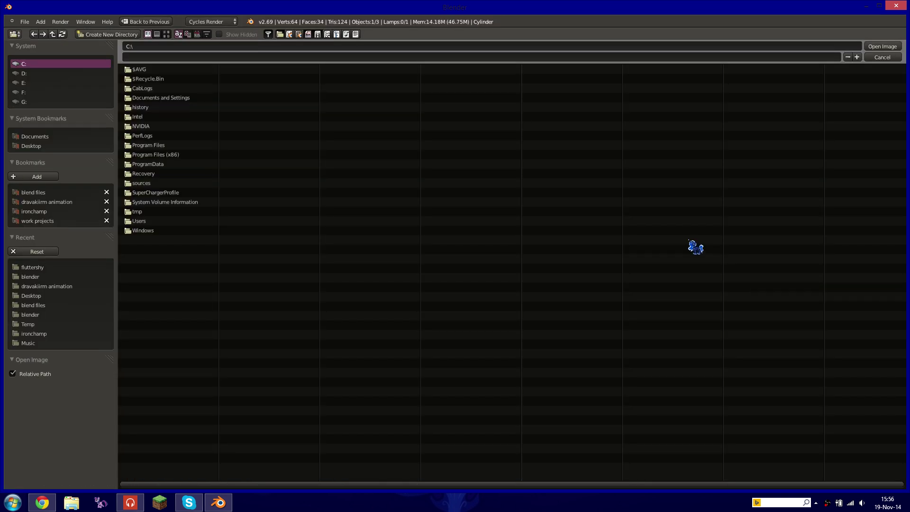
click(33, 147)
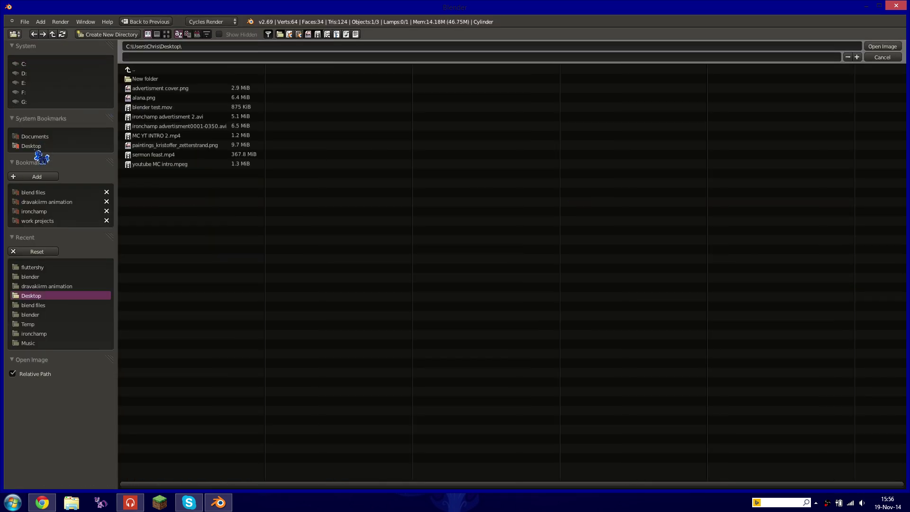
click(33, 192)
click(158, 116)
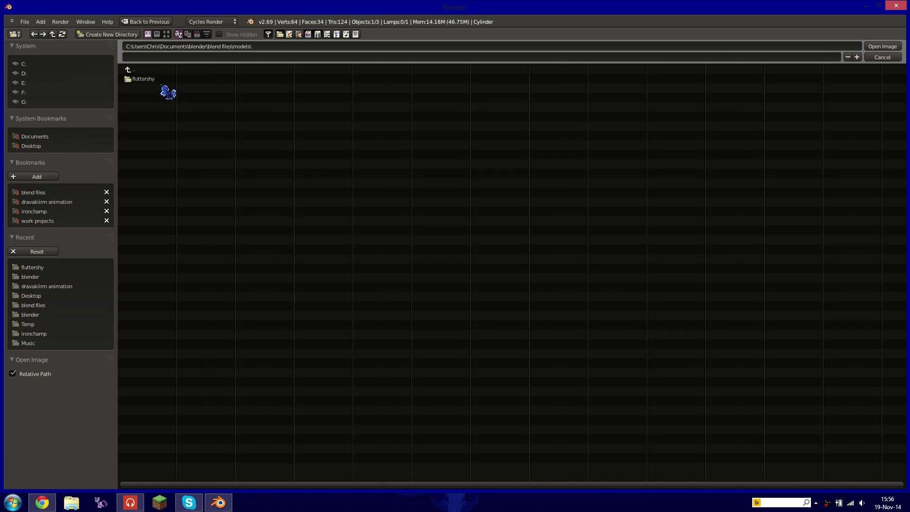
click(161, 79)
double_click(171, 88)
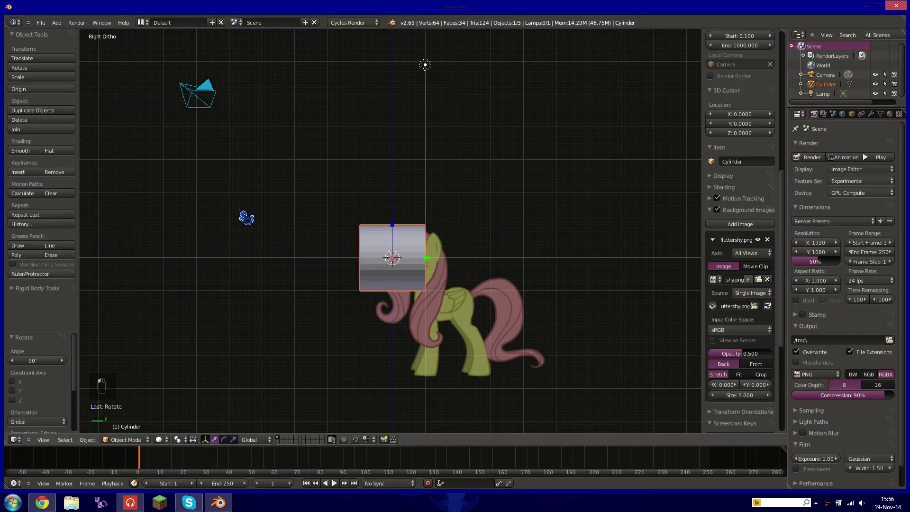
Step: Show the cylinder in wireframe and offset the background image to X -1.700 and Y 1.700 so the pony's body sits over it
scroll(416, 284, up, 4)
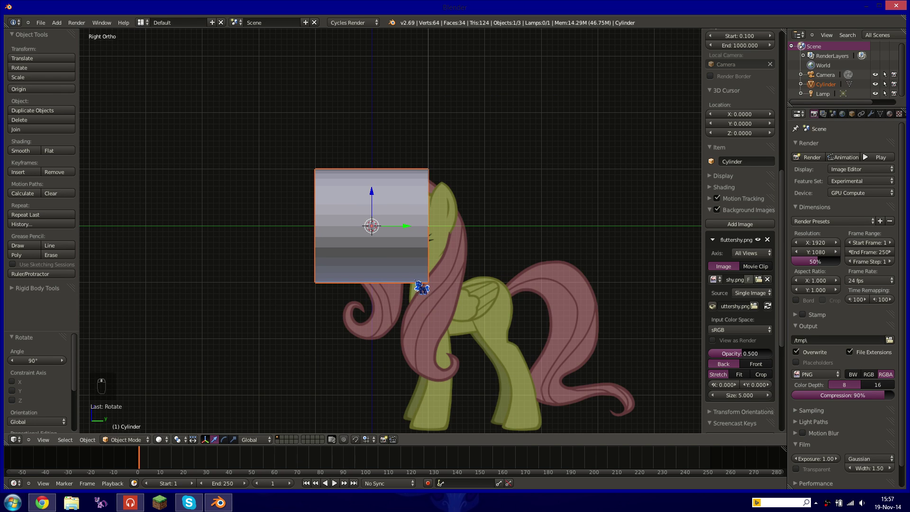
key(z)
scroll(421, 287, down, 4)
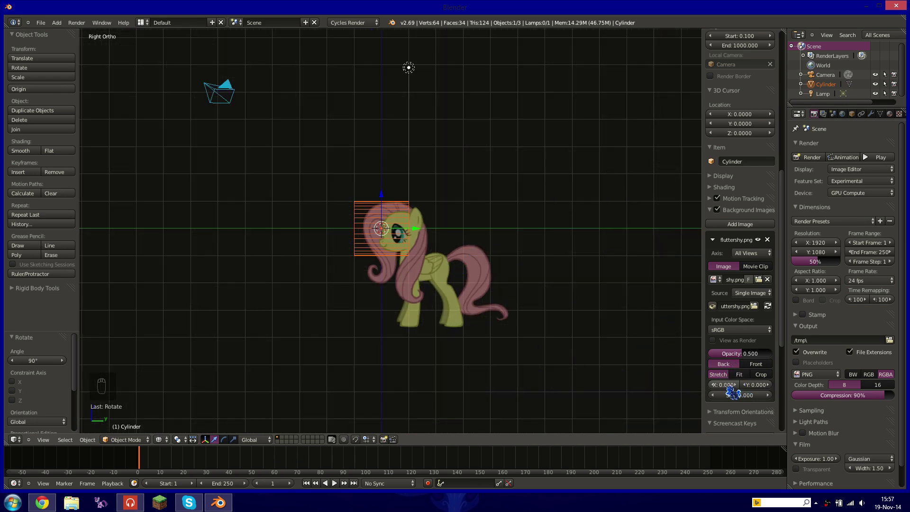
drag(719, 385, 707, 389)
drag(763, 387, 770, 393)
scroll(552, 361, up, 6)
shift+middle_drag(430, 285, 493, 301)
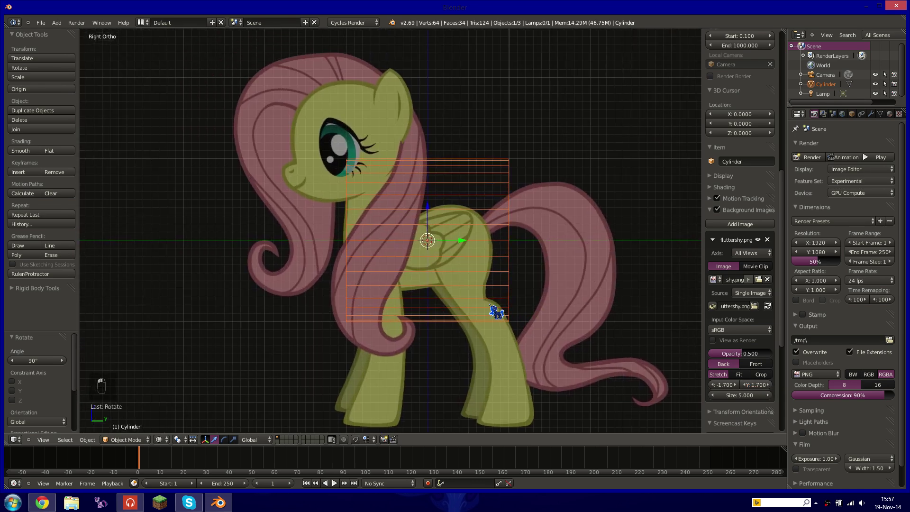
scroll(497, 302, up, 1)
scroll(498, 303, down, 4)
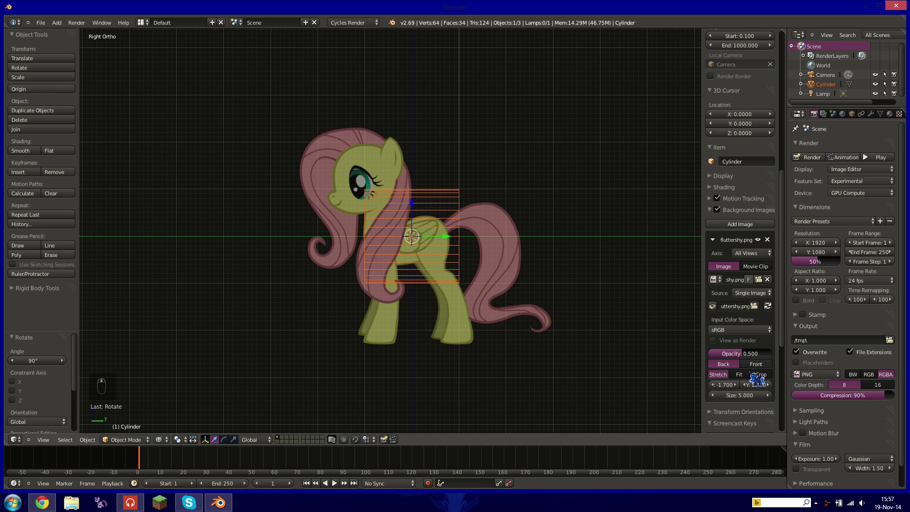
Step: Set the background image's size to 10
click(767, 397)
click(767, 397)
click(767, 397)
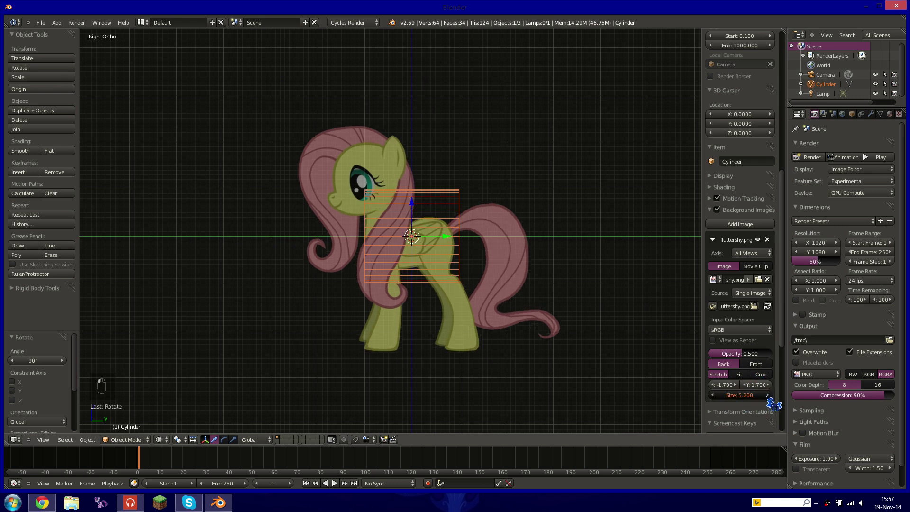
click(767, 397)
click(767, 397)
click(742, 397)
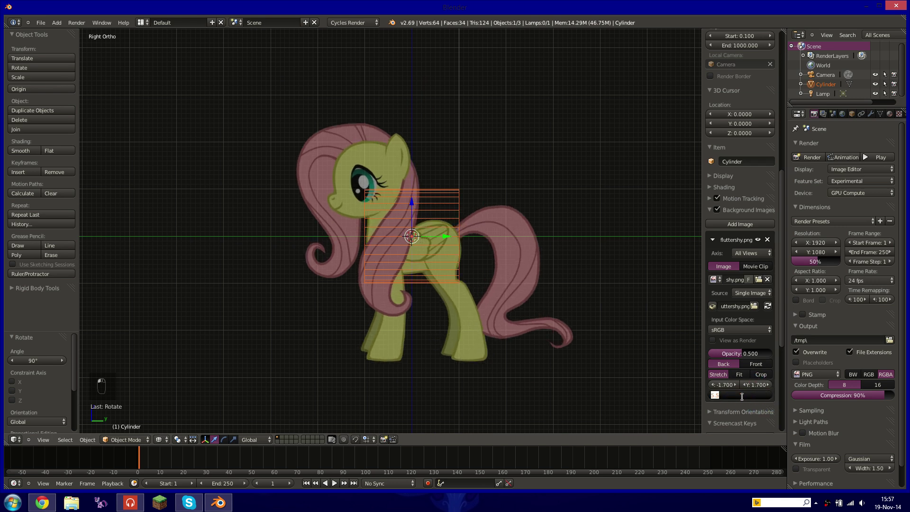
text(10)
key(Return)
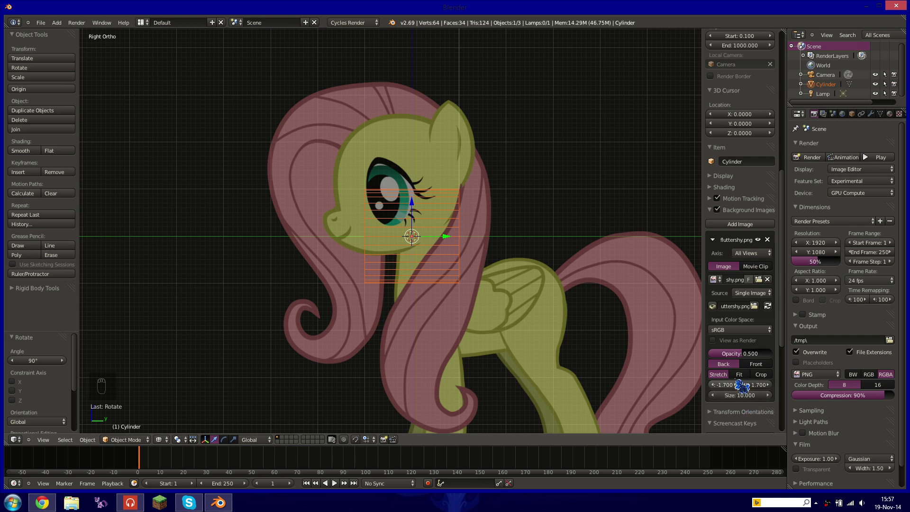
Step: Set the background image's X offset to -3.200
click(712, 385)
click(711, 385)
click(711, 385)
click(711, 384)
click(711, 385)
click(711, 385)
double_click(711, 384)
click(711, 384)
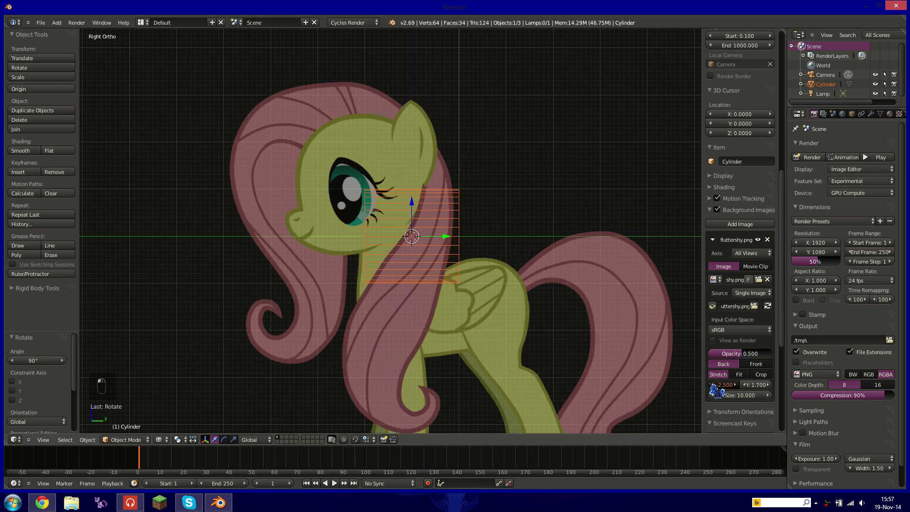
double_click(711, 384)
click(711, 384)
click(711, 384)
click(711, 384)
click(711, 385)
click(711, 384)
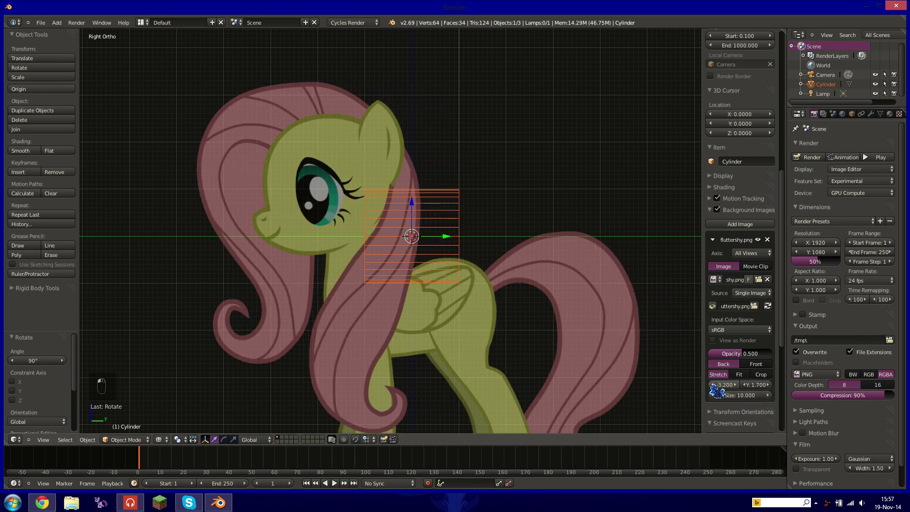
Step: Set the background image's Y offset to 3.900 so the pony's torso lies at the cylinder's height
click(769, 386)
click(769, 385)
click(768, 386)
click(769, 386)
click(769, 385)
click(769, 385)
click(768, 385)
double_click(769, 385)
double_click(768, 386)
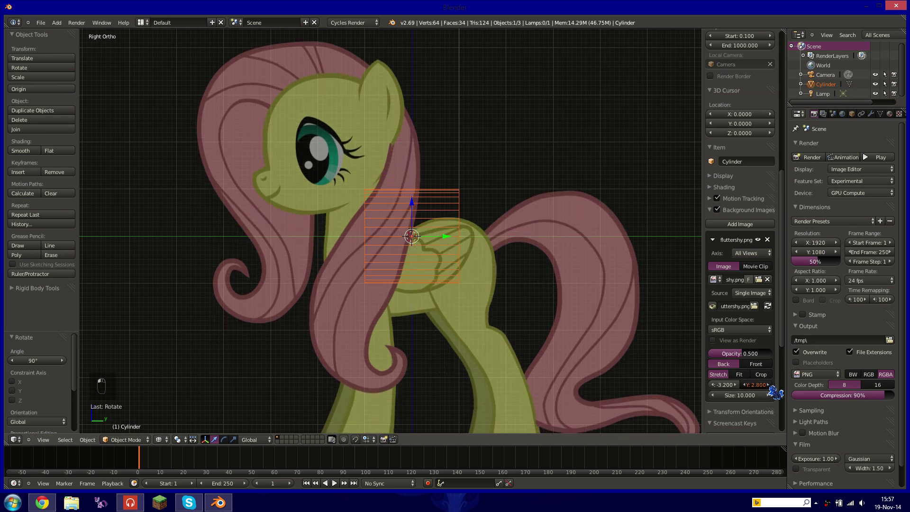
double_click(769, 386)
click(768, 386)
double_click(769, 386)
double_click(769, 386)
double_click(769, 386)
double_click(768, 385)
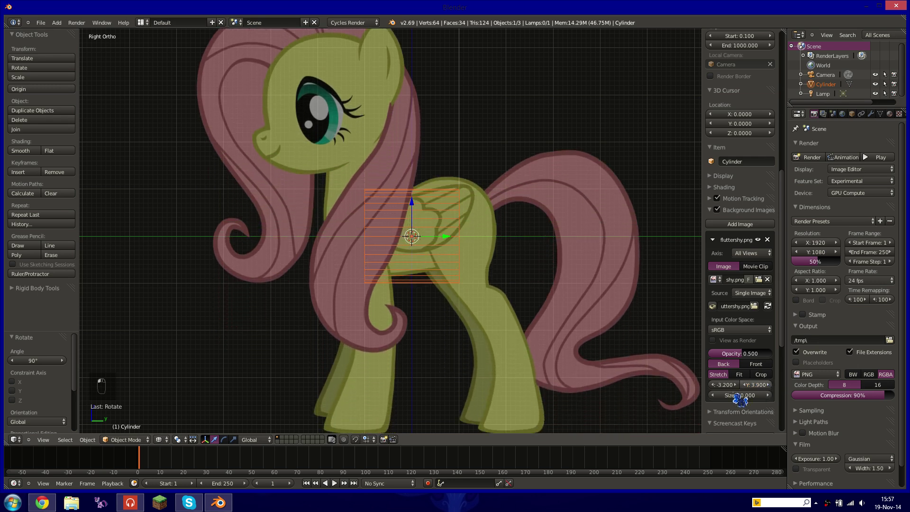
Step: Move the cylinder's whole mesh in Edit Mode over the pony's torso, with its rear end at the rump outline
scroll(520, 358, up, 2)
shift+middle_drag(459, 288, 451, 308)
scroll(470, 265, down, 6)
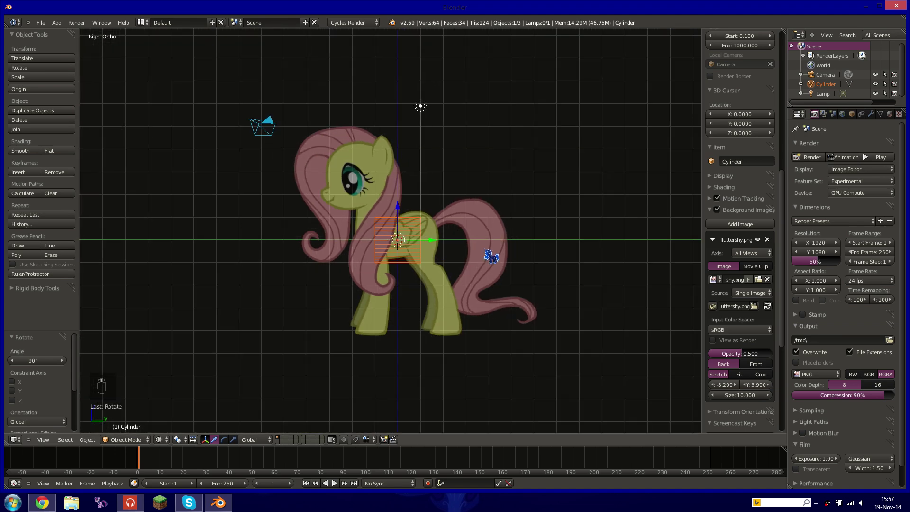
scroll(484, 250, up, 8)
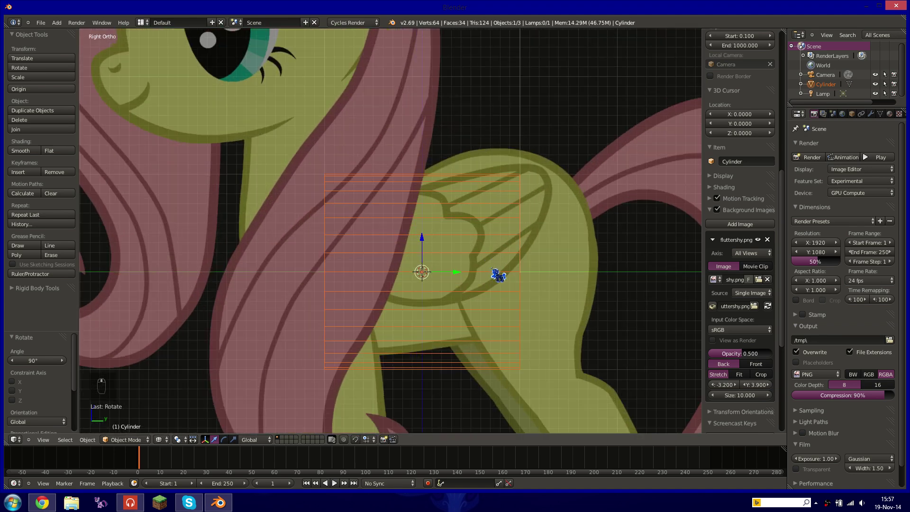
key(Tab)
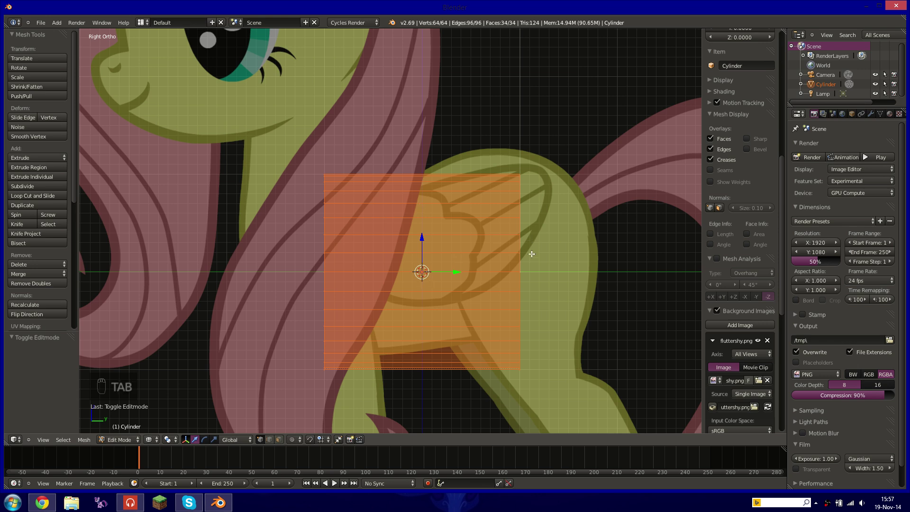
key(g)
click(546, 256)
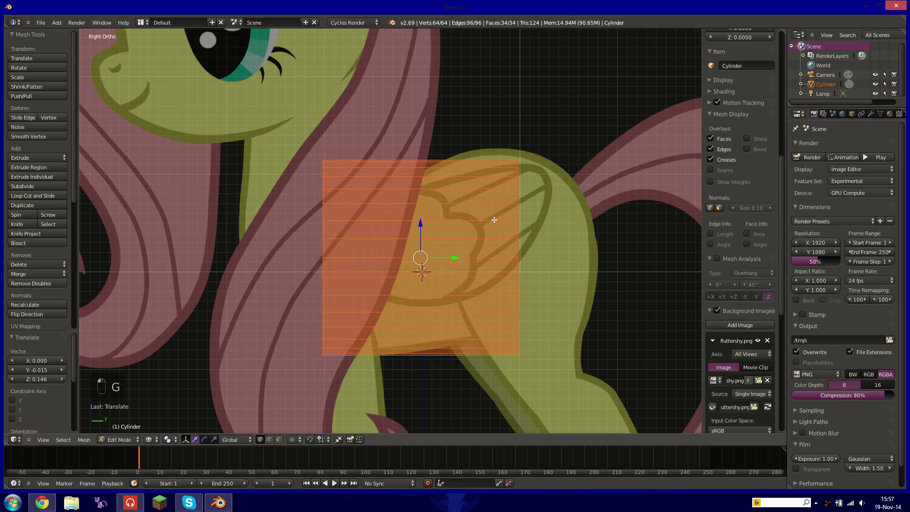
key(g)
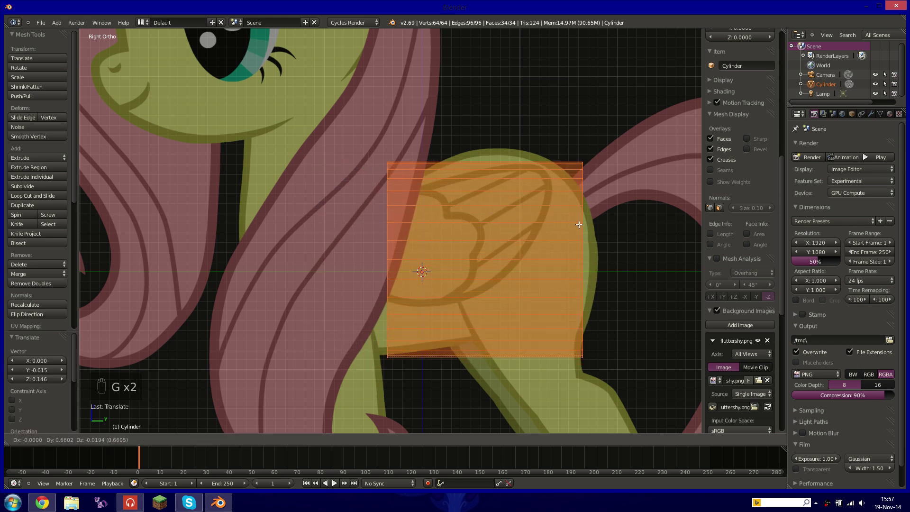
click(580, 219)
key(g)
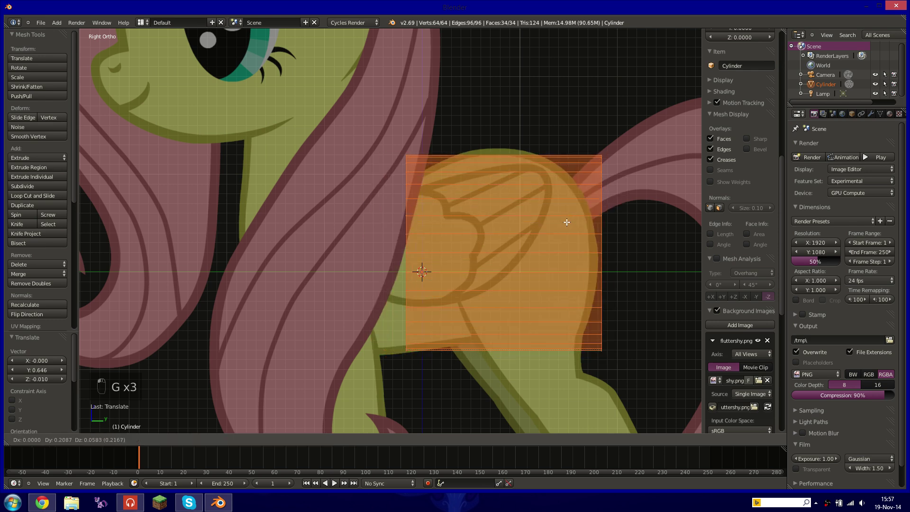
click(568, 222)
key(Tab)
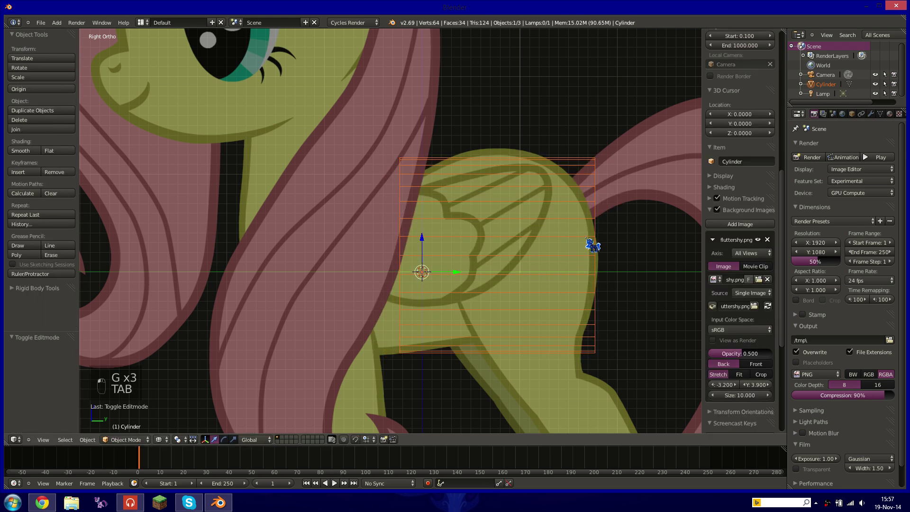
Step: Display the cylinder as solid and scale its rear end face to about 0.042, nearly a point at the rump
key(Tab)
middle_drag(592, 240, 582, 243)
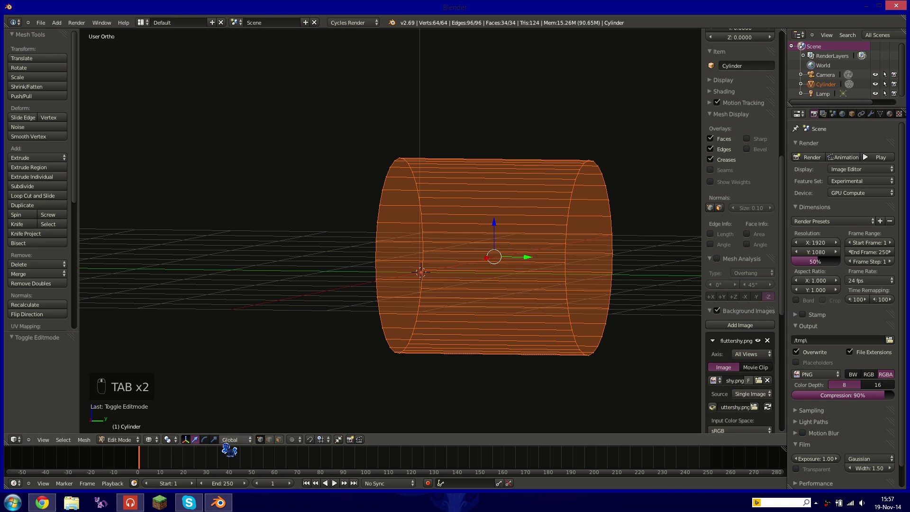
key(z)
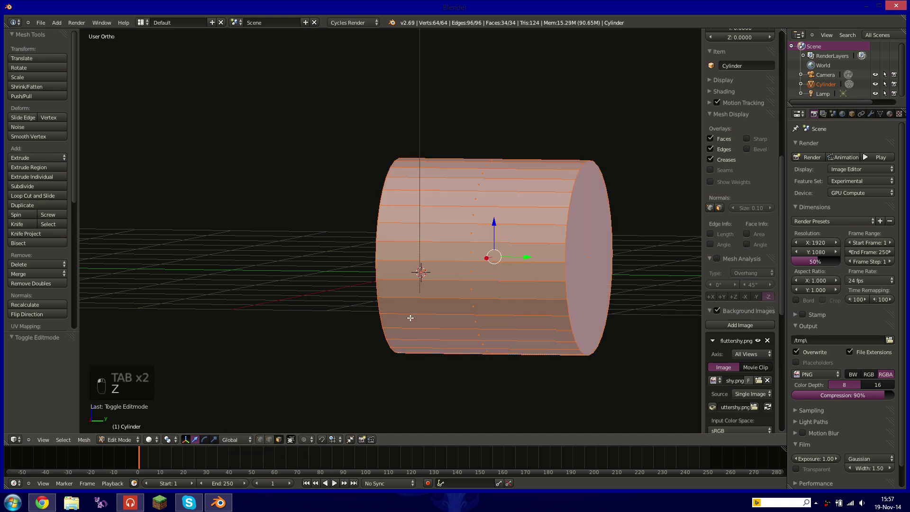
right_click(590, 264)
key(KP_3)
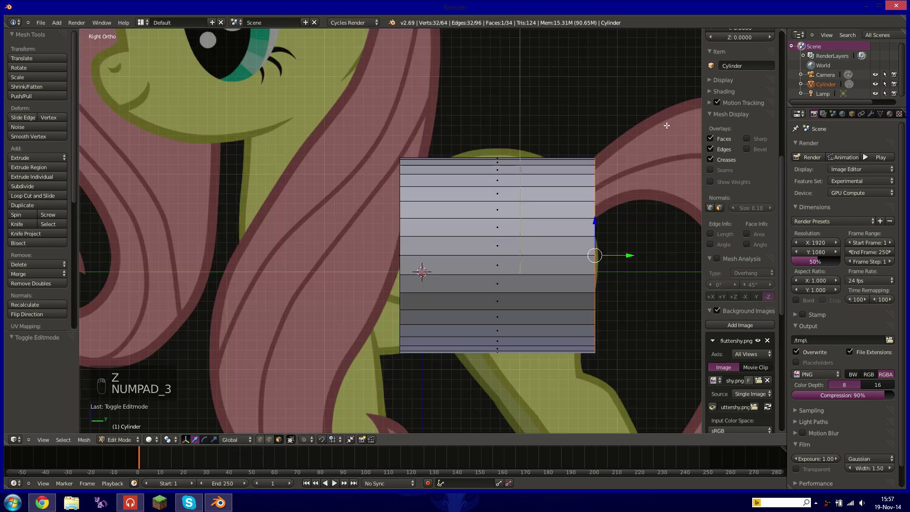
key(s)
click(593, 249)
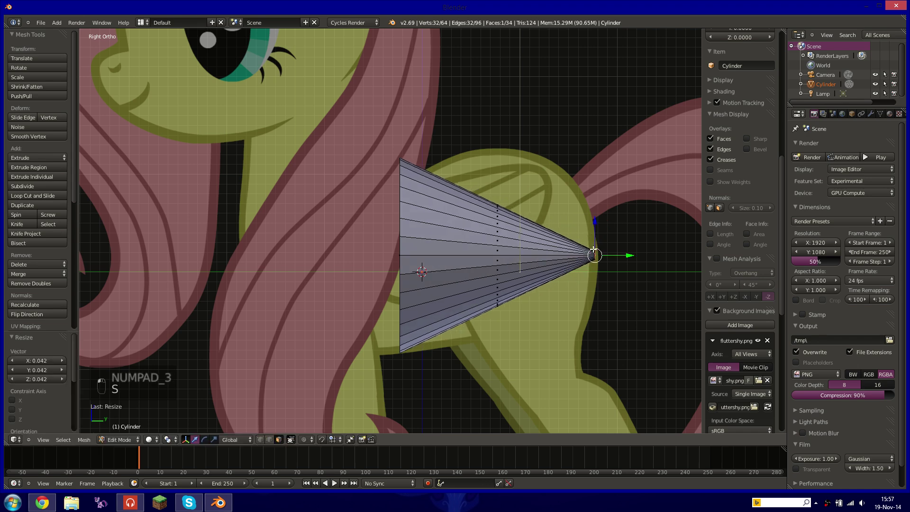
Step: Move the cylinder's front end face back close to the rump tip and scale it to about 0.748
middle_drag(451, 254, 470, 269)
right_click(408, 261)
key(KP_3)
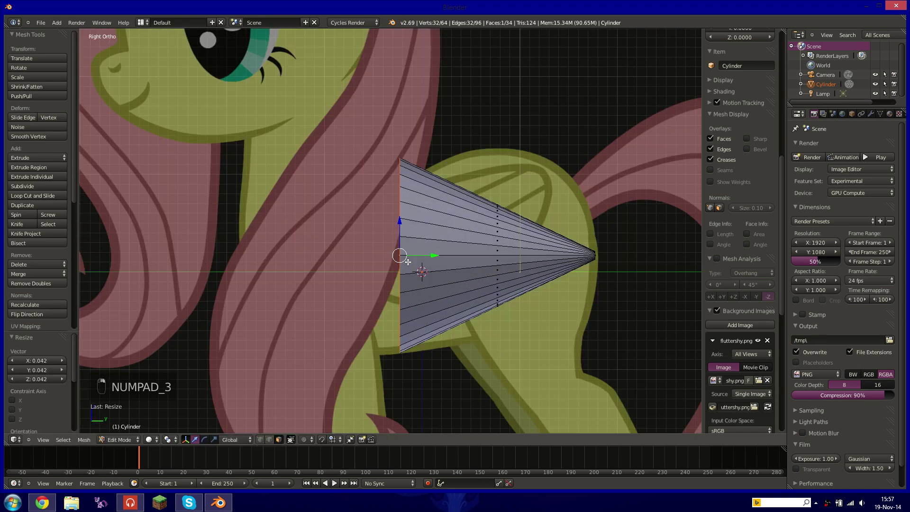
key(g)
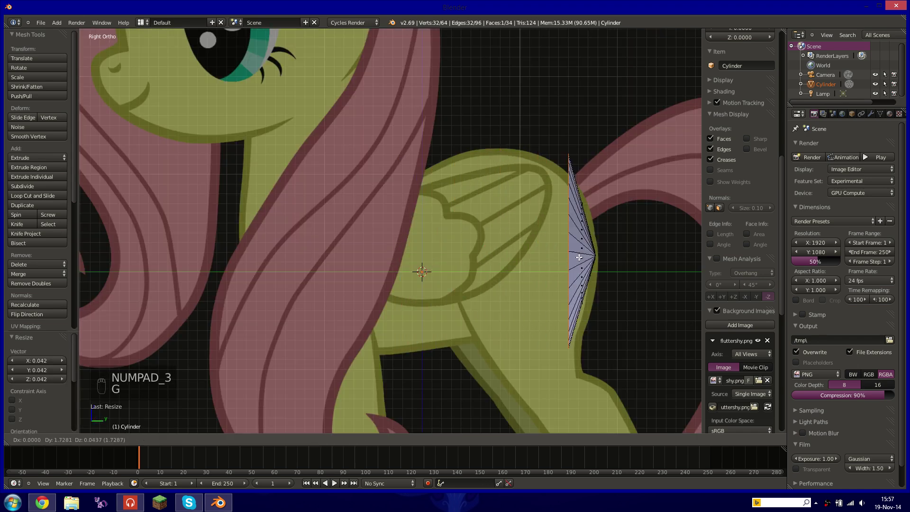
click(578, 260)
key(s)
click(627, 192)
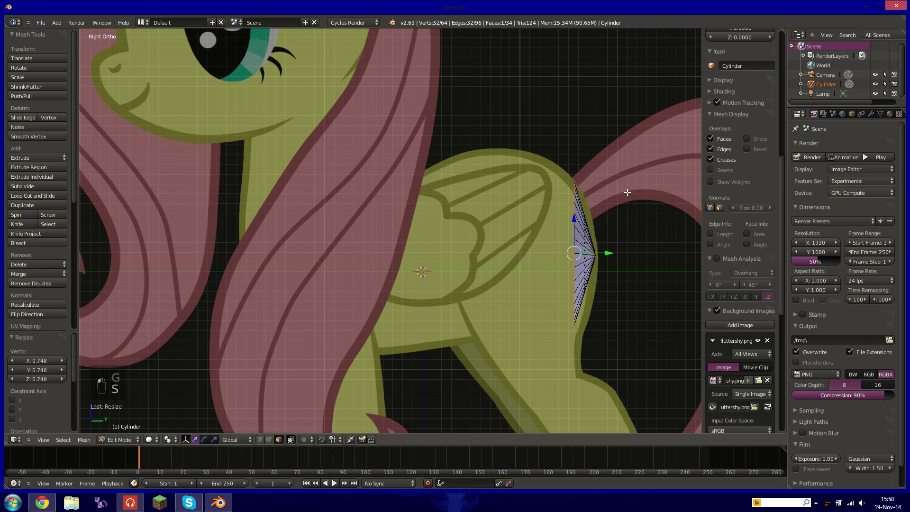
Step: Nudge the front face slightly forward and up and shrink it a little so its top edge meets the rump outline
key(g)
click(618, 185)
key(s)
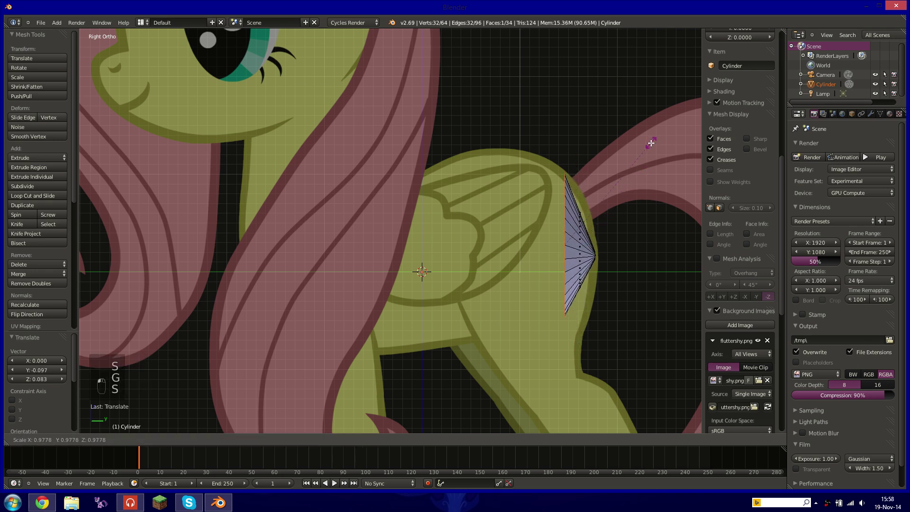
click(650, 142)
key(g)
click(649, 138)
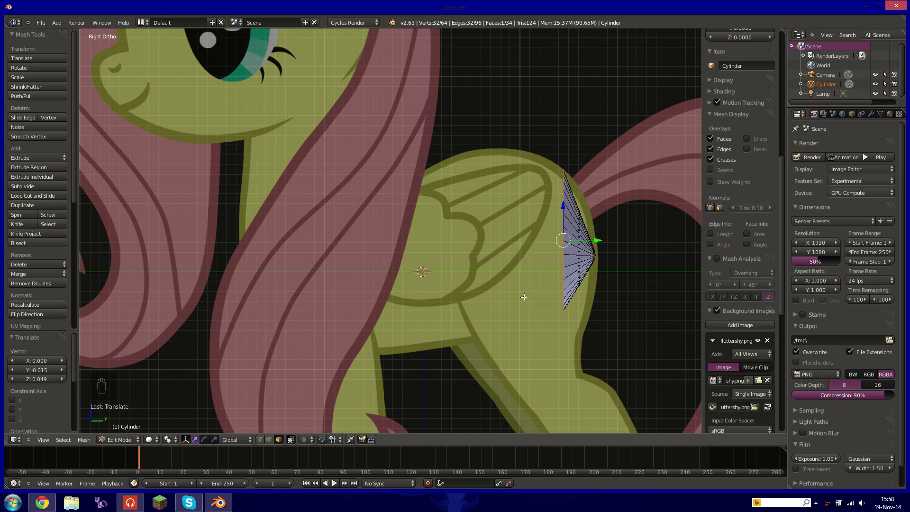
Step: Extrude the front face about 0.63 toward the head and raise it about 0.21 to the back outline
middle_drag(523, 297, 550, 269)
key(KP_3)
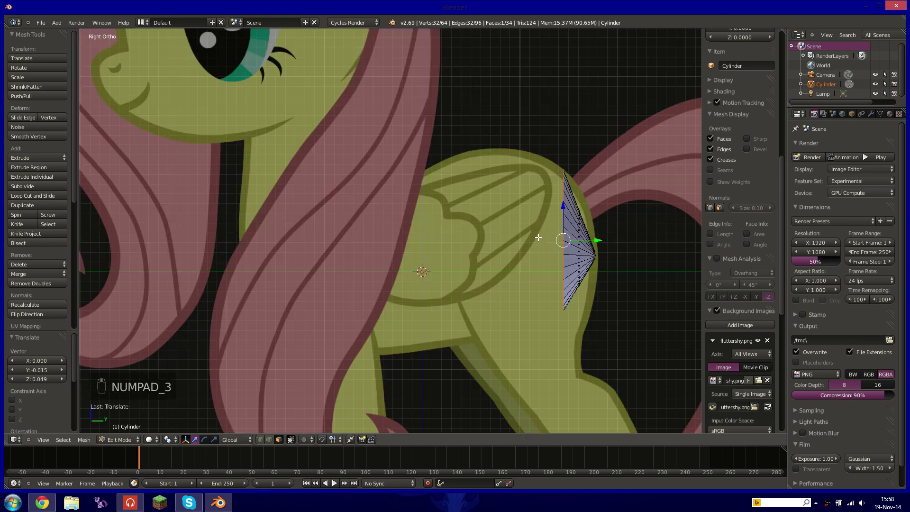
key(e)
click(549, 218)
key(g)
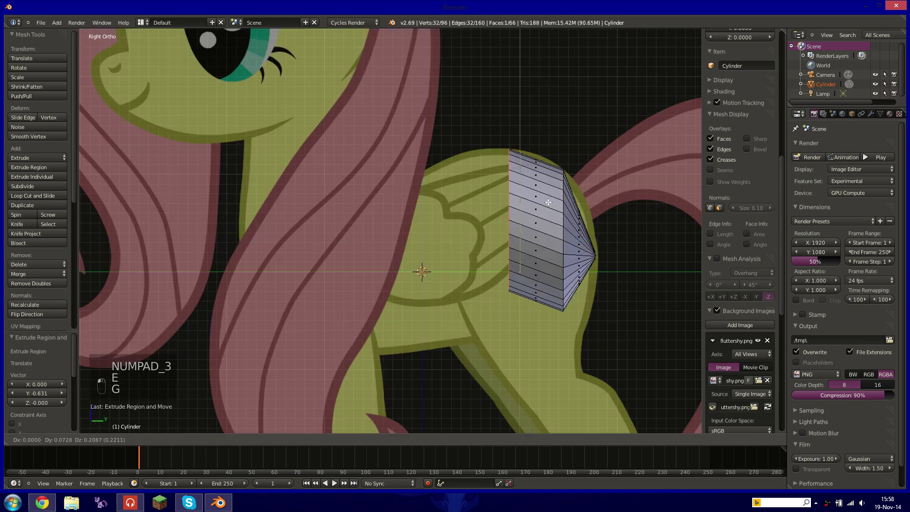
click(550, 198)
Step: Enlarge the extruded front face and lower it so its top edge stays on the pony's back outline
key(s)
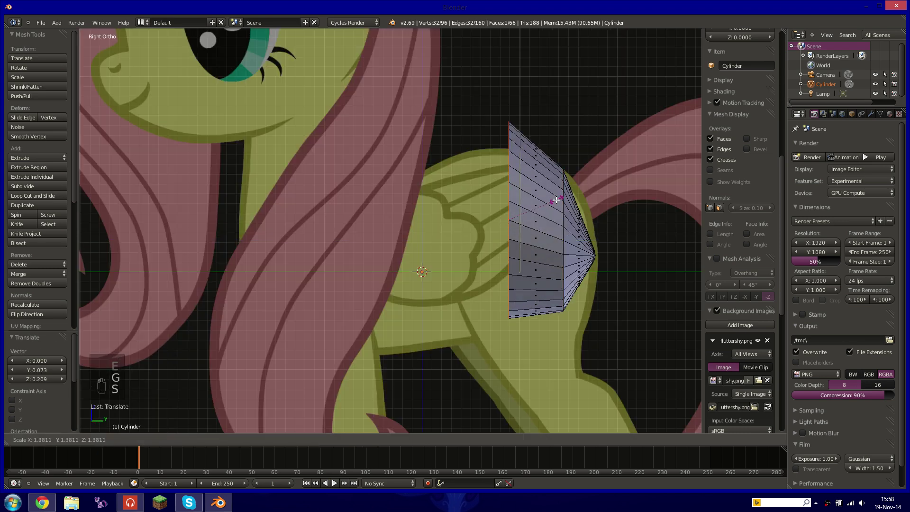
click(550, 203)
key(g)
click(565, 219)
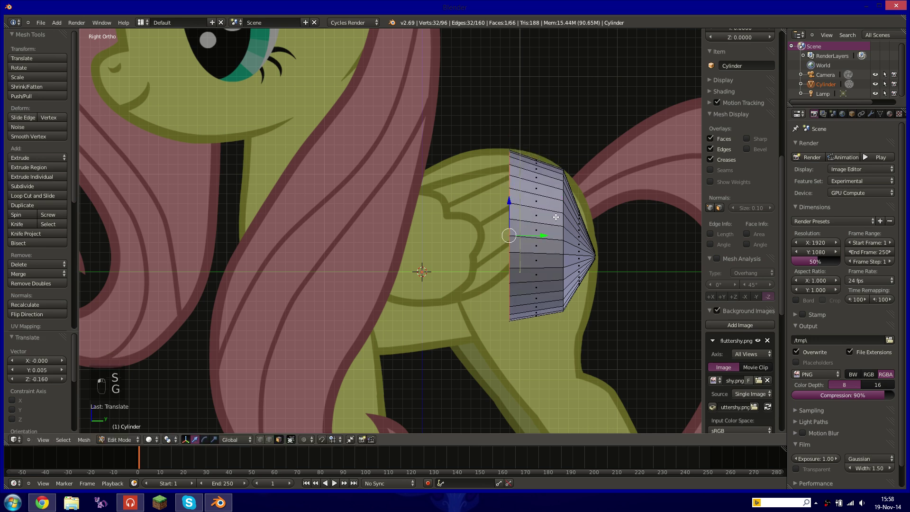
key(s)
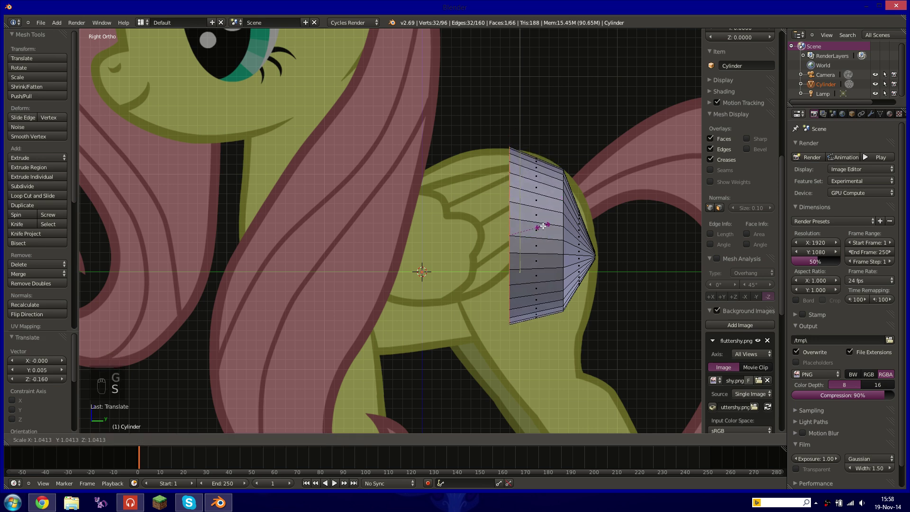
click(540, 224)
key(g)
click(544, 228)
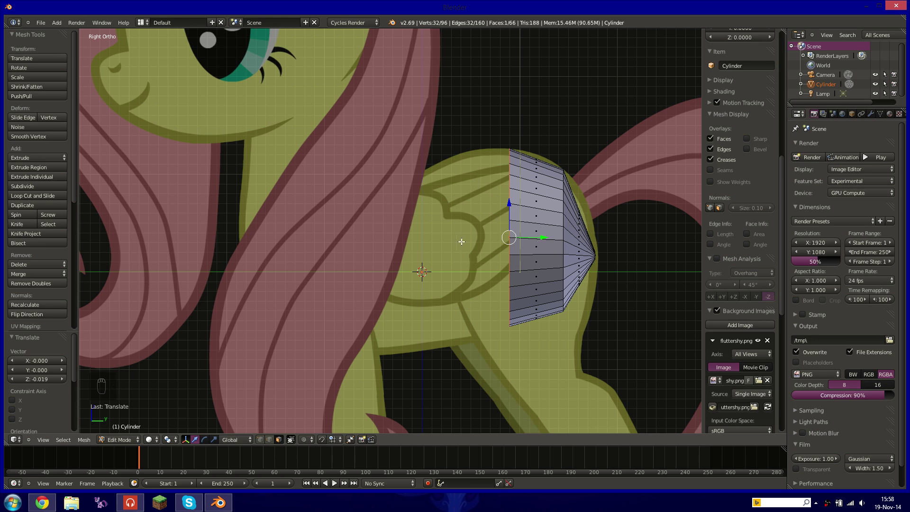
Step: Extrude the front face another 0.39 or so toward the head, and resize and shift it to follow the back outline
key(e)
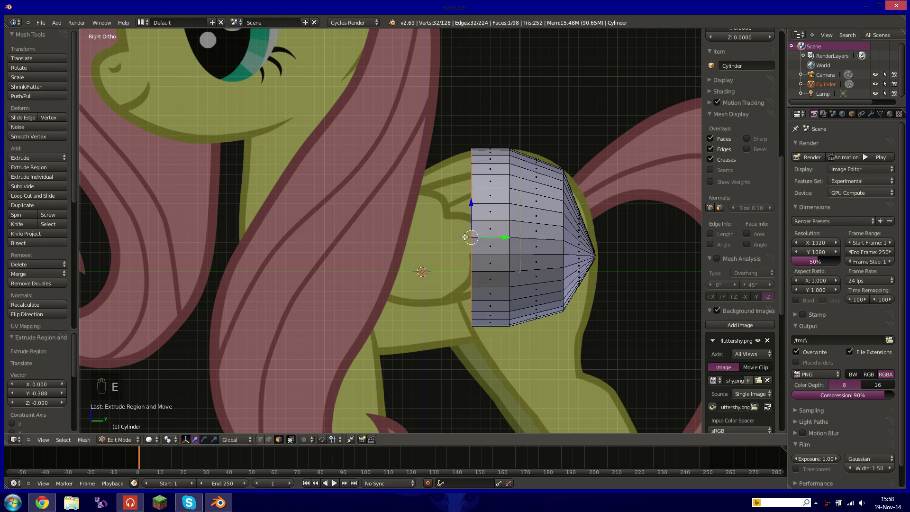
click(466, 242)
key(s)
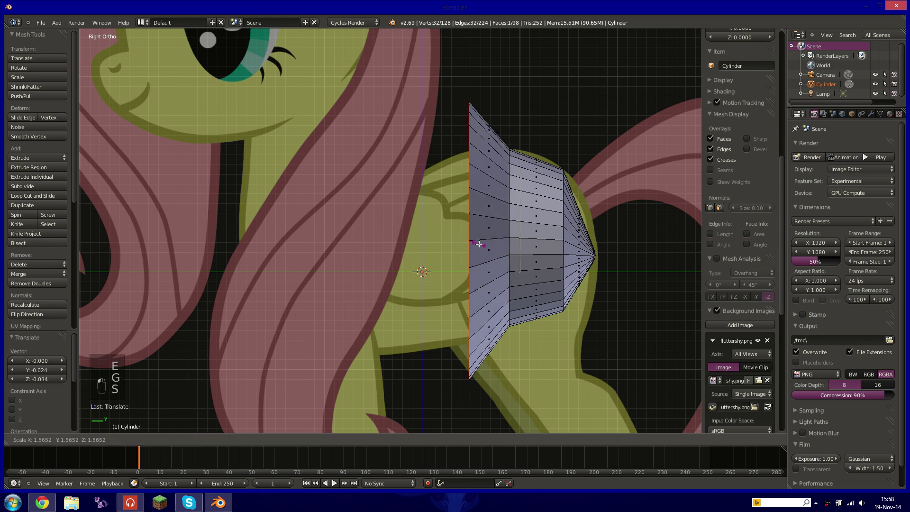
click(472, 247)
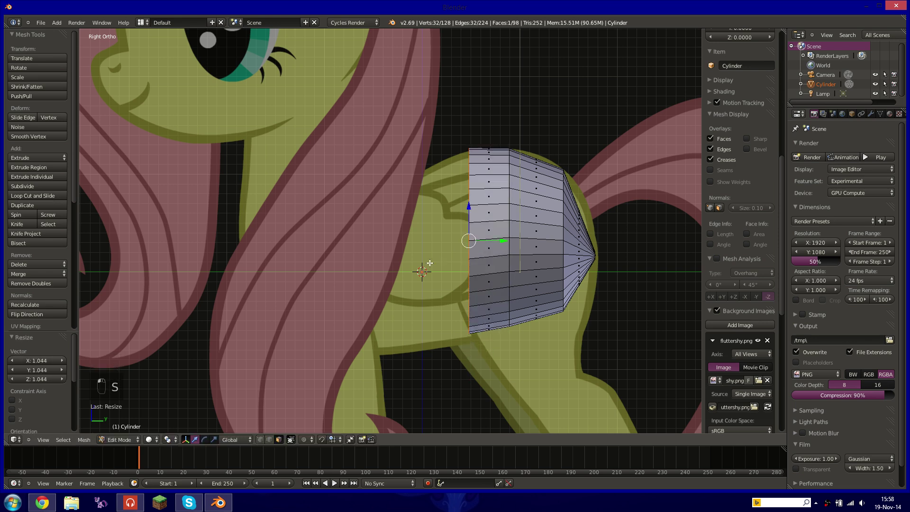
key(s)
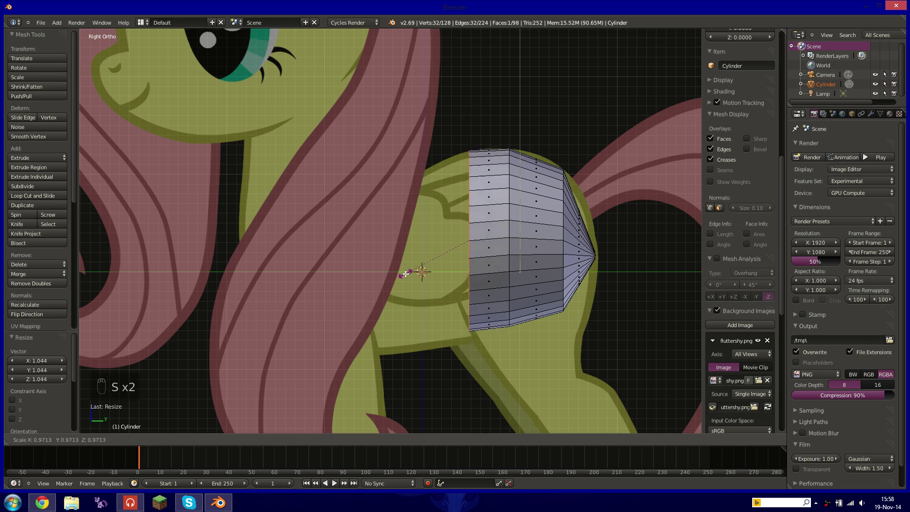
click(406, 274)
key(g)
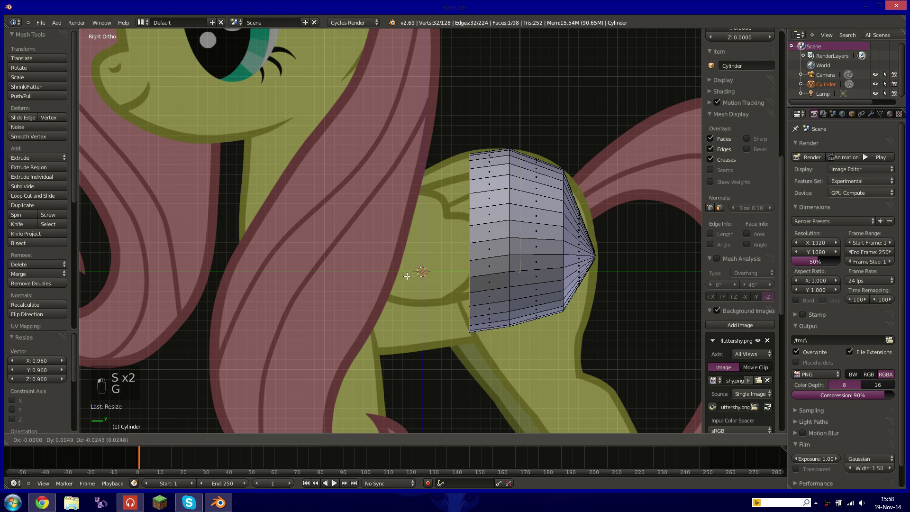
click(407, 276)
scroll(388, 123, down, 4)
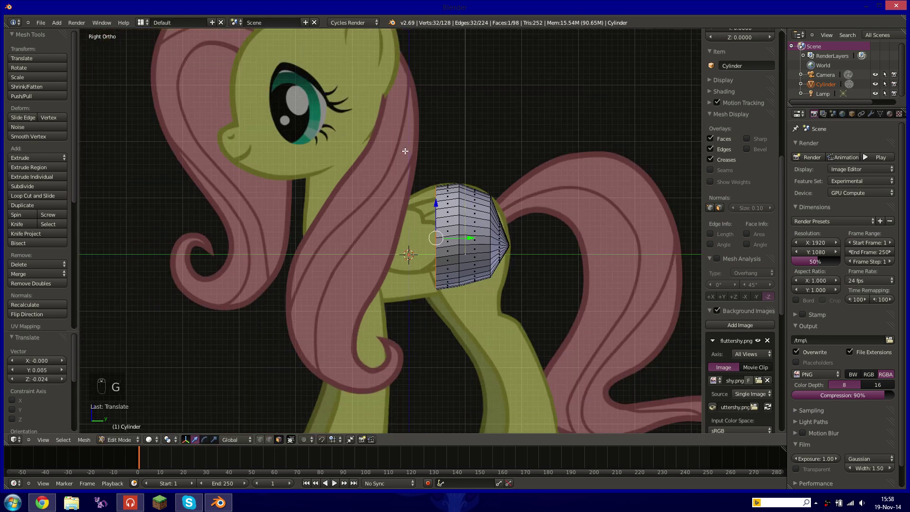
Step: Extrude the body's front face about 0.35 toward the head, and move it about 0.12 further forward and 0.17 down
scroll(405, 150, up, 1)
scroll(457, 174, up, 3)
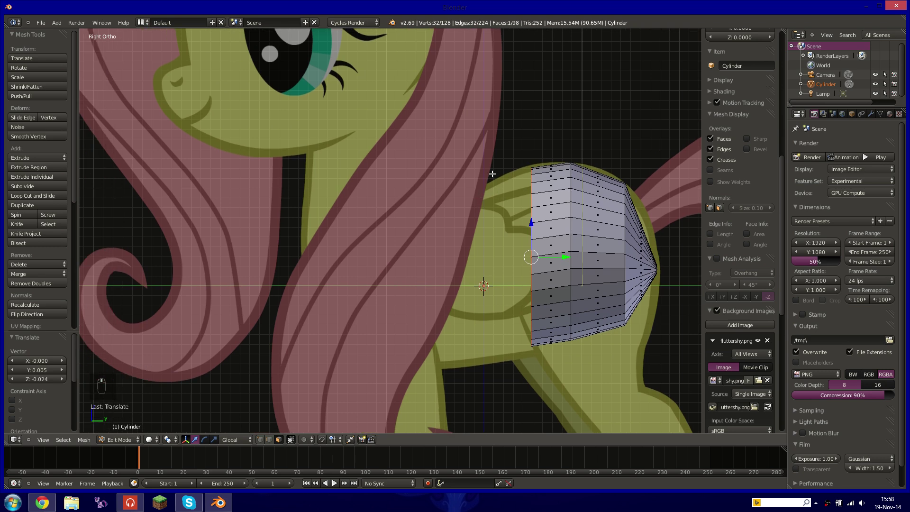
shift+middle_drag(576, 264, 531, 257)
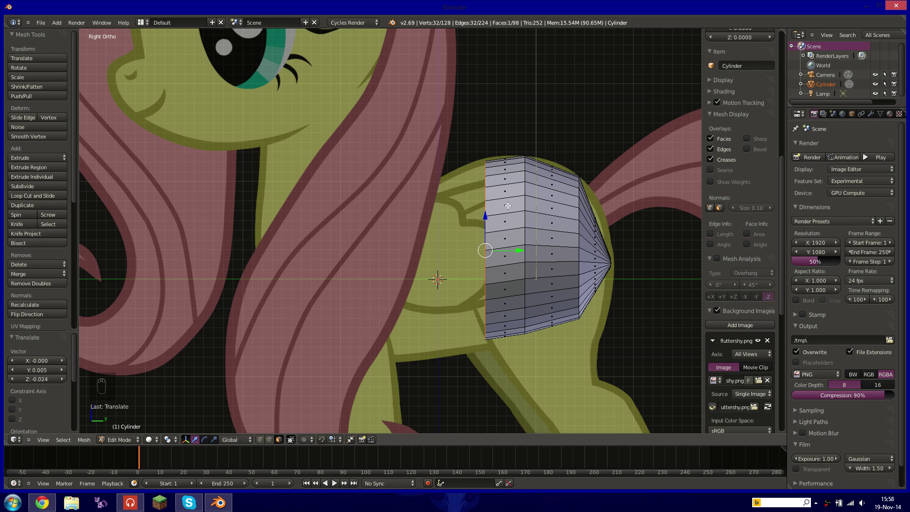
key(e)
click(452, 243)
key(g)
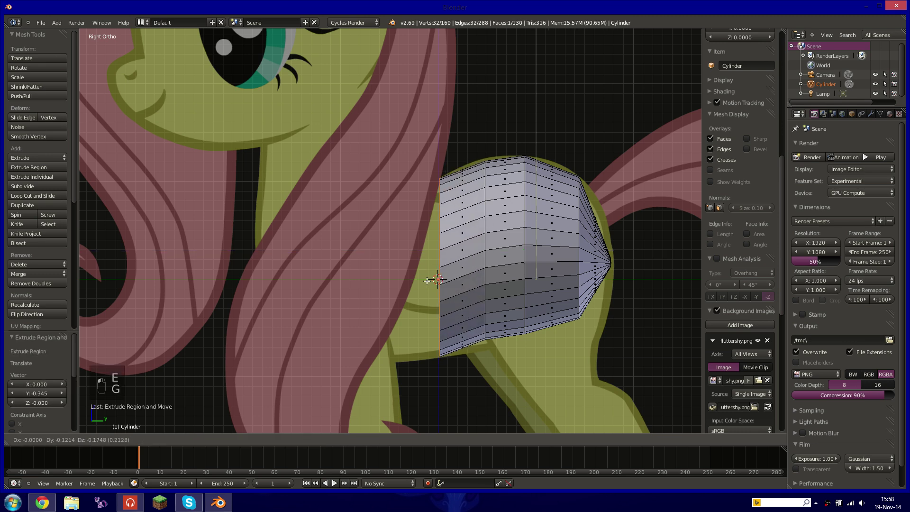
click(426, 279)
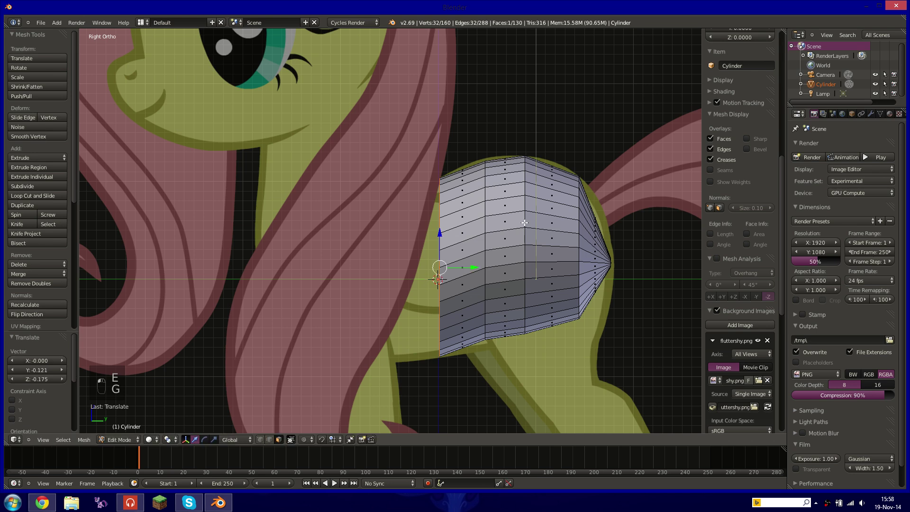
Step: In edge selection, select the edge loop just behind the front face and resize it so its top reaches the back outline
right_click(484, 278)
click(269, 439)
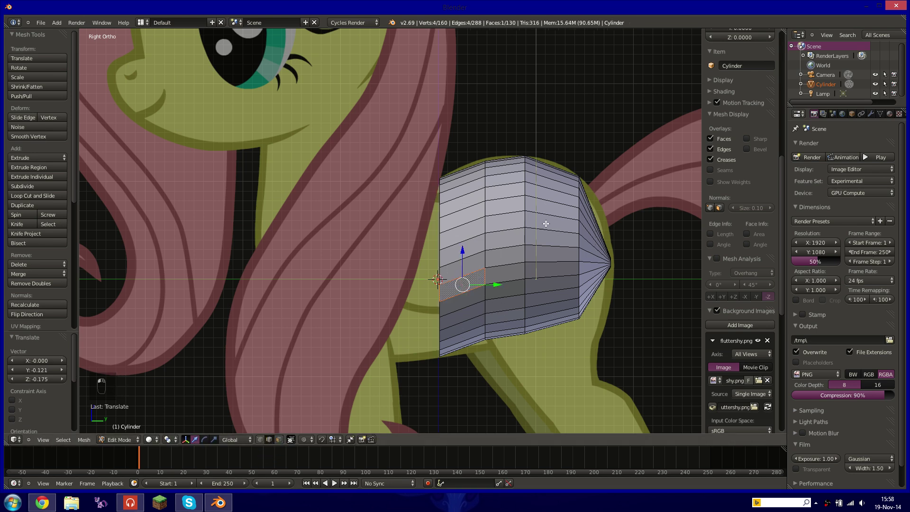
alt+right_click(484, 240)
key(s)
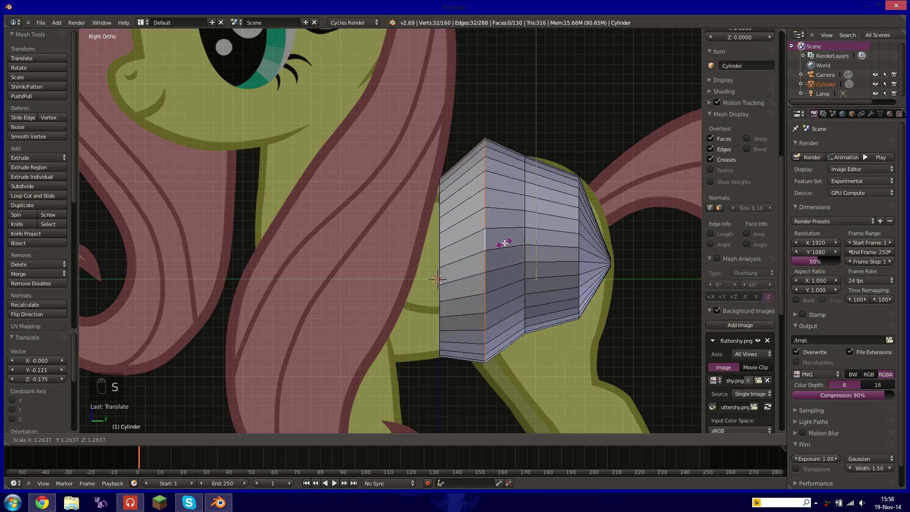
click(503, 244)
key(s)
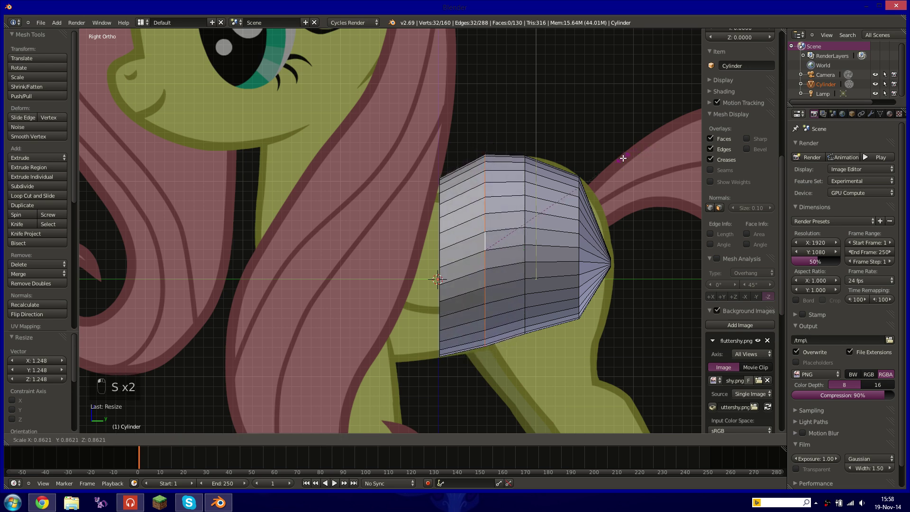
click(625, 164)
Step: Fine-tune the loop by moving it slightly forward and down, shrinking it a little and raising it about 0.02
key(g)
click(621, 164)
key(s)
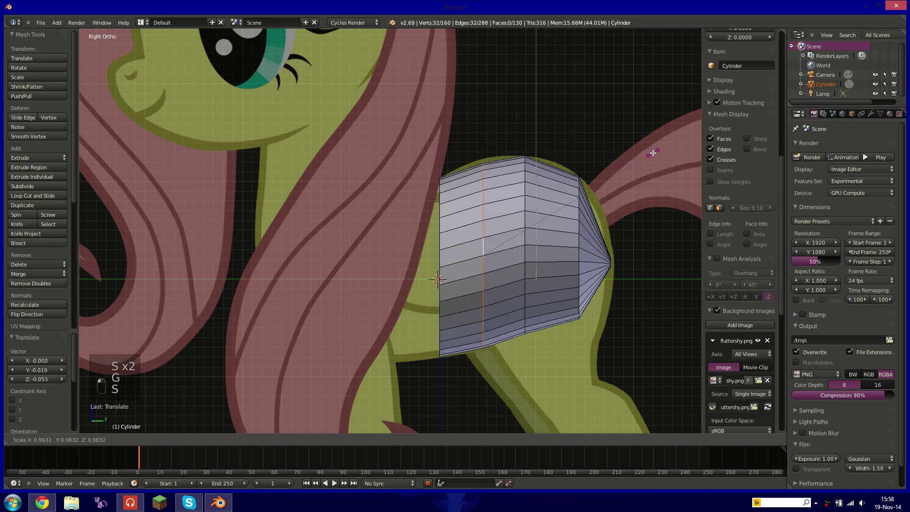
click(655, 153)
key(g)
click(656, 153)
Step: Select the body's front end face, extrude it further toward the chest in side view and lower it about 0.04
middle_drag(360, 332, 301, 402)
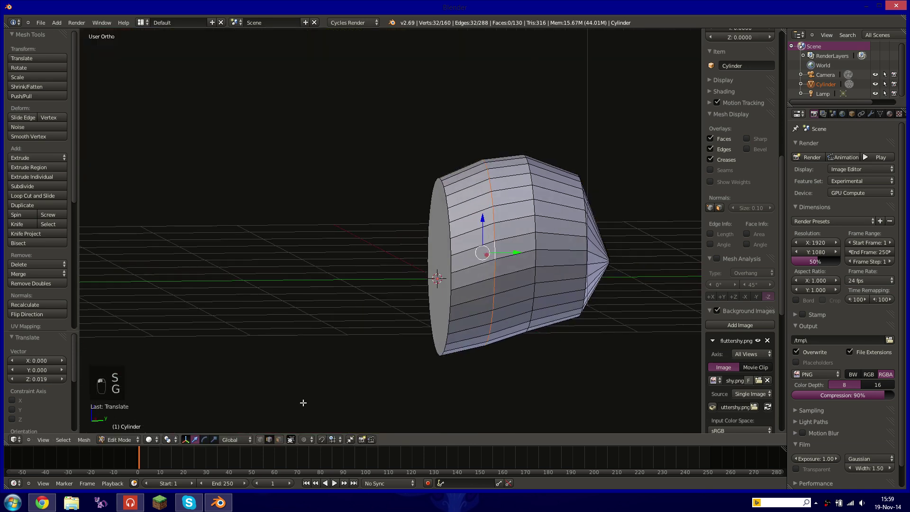
key(a)
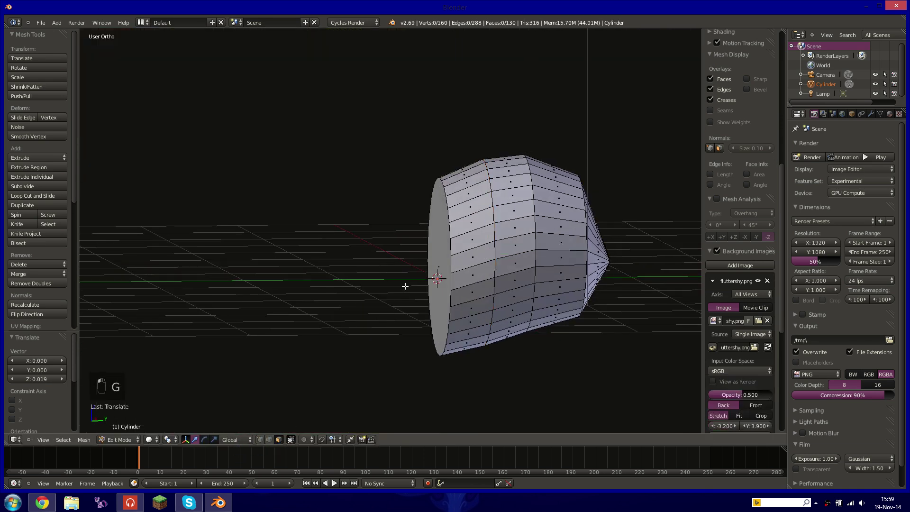
right_click(436, 278)
key(KP_3)
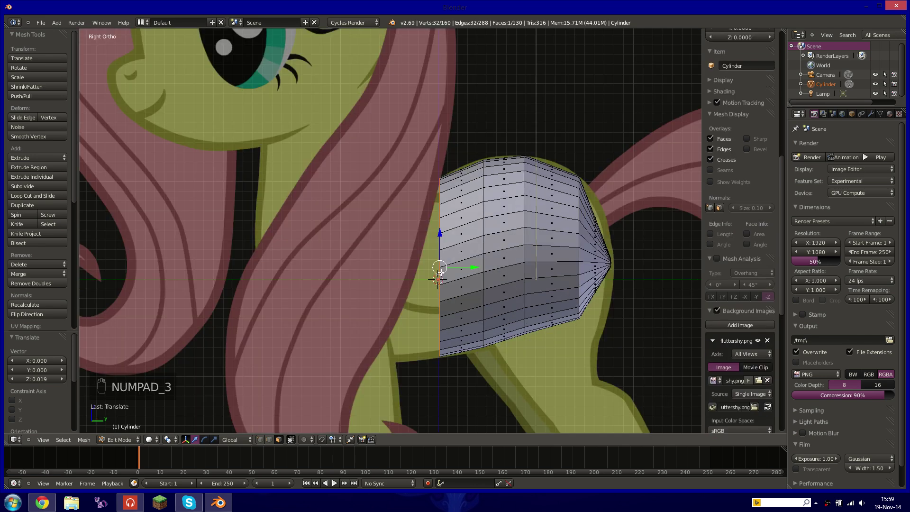
key(e)
click(397, 273)
key(g)
click(394, 278)
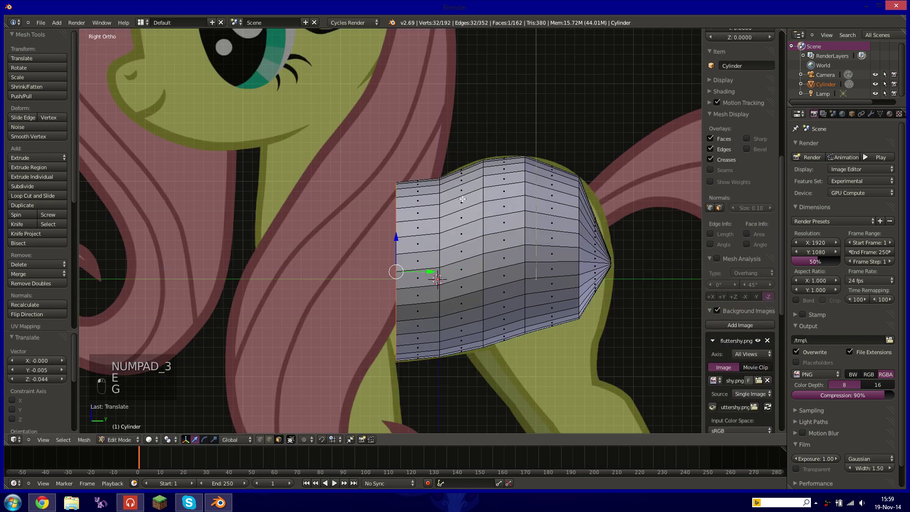
Step: Shrink the new front face slightly and lower it about 0.05 so the top edge continues the back's slope
key(s)
click(444, 179)
key(g)
click(445, 184)
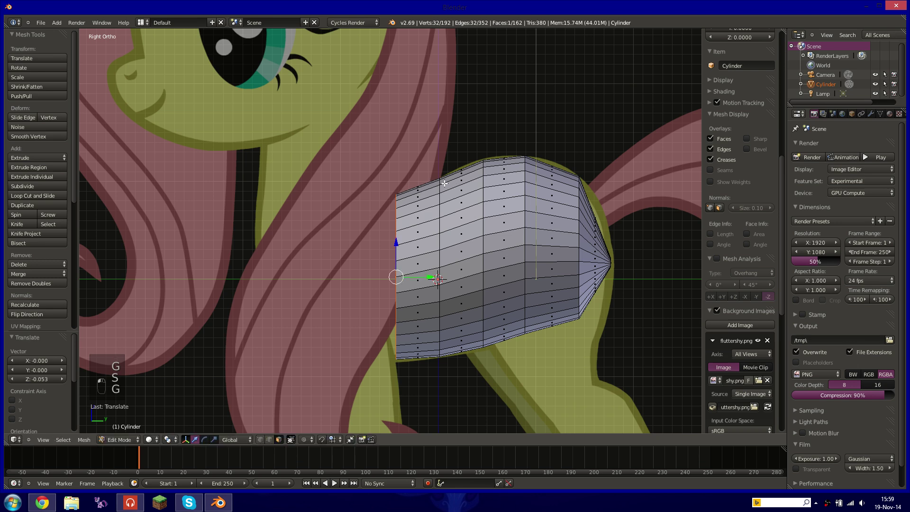
Step: Extrude the front face about 0.65 toward the chest, scale it to about 0.92, and shift it slightly forward and down
shift+middle_drag(444, 183, 512, 177)
key(e)
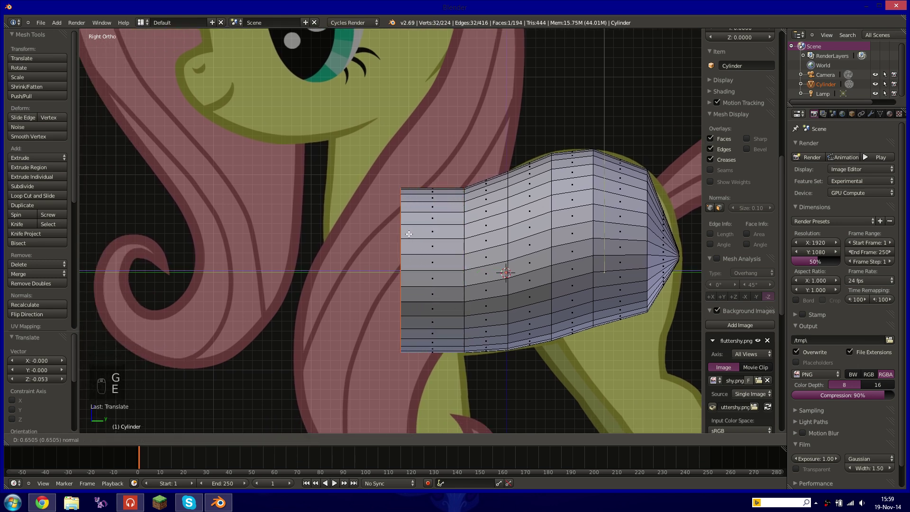
click(409, 233)
key(s)
click(480, 160)
key(g)
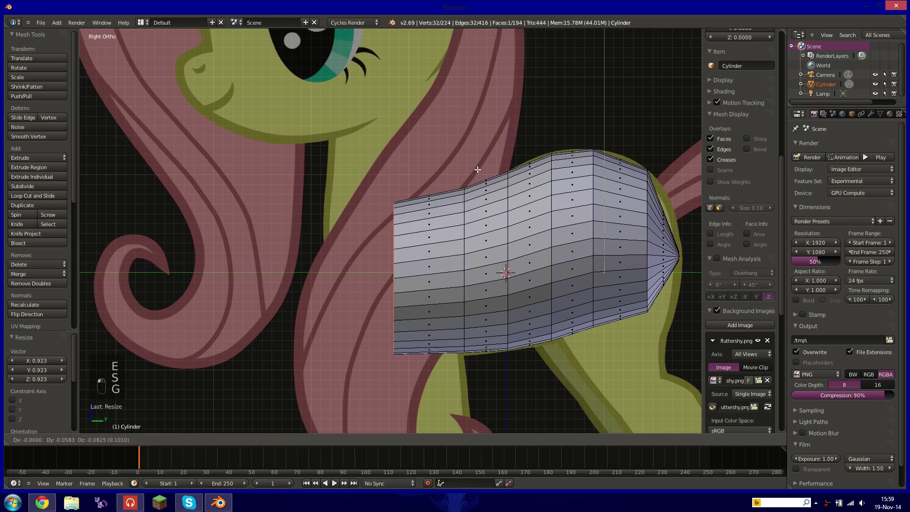
click(478, 170)
Step: Extrude the front face about 0.67, scale it to about 0.74, pull it back toward the body and enlarge it by about 1.09
key(e)
click(414, 169)
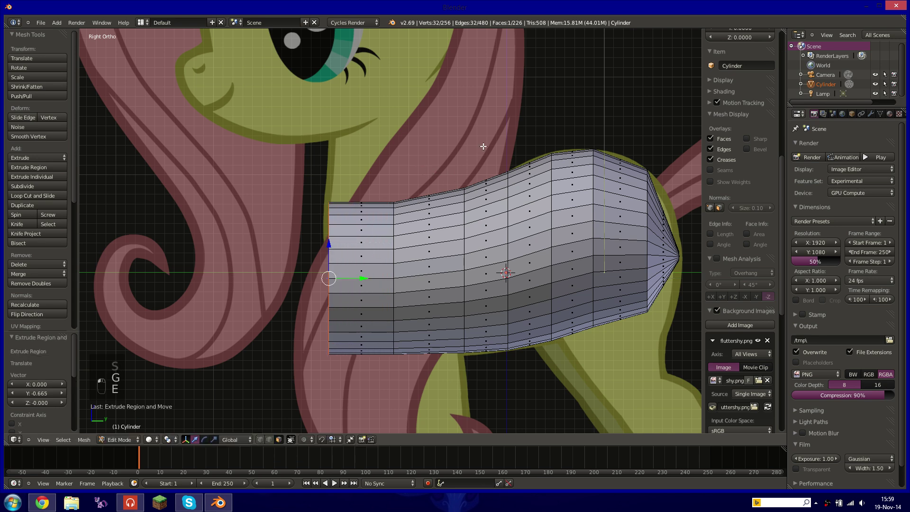
key(s)
click(462, 182)
key(g)
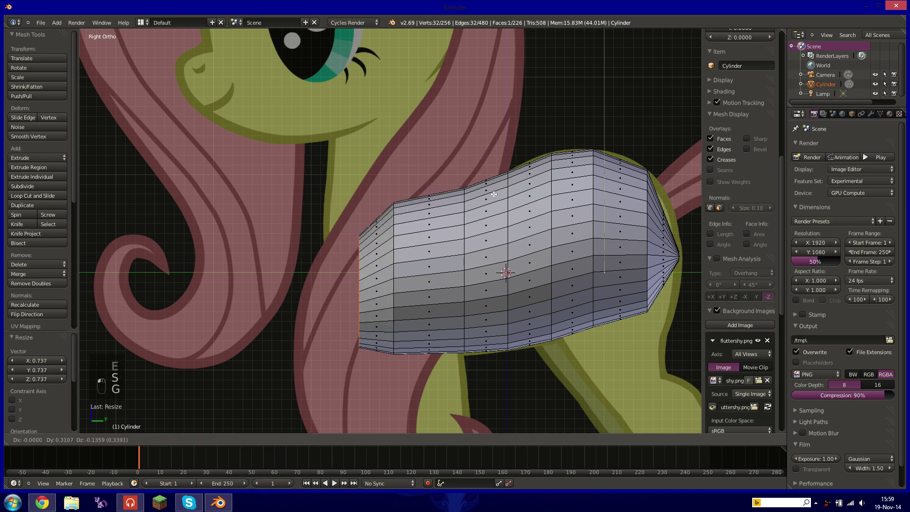
click(487, 186)
key(s)
click(517, 179)
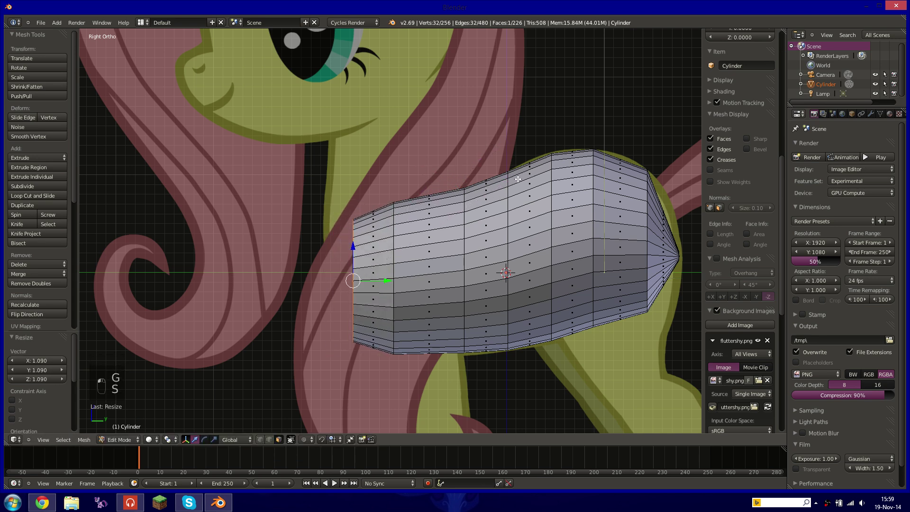
Step: Extrude the front face about 0.27, scale it to about 0.16 to close the chest, and move it about 0.06 back and up
shift+middle_drag(370, 255, 426, 238)
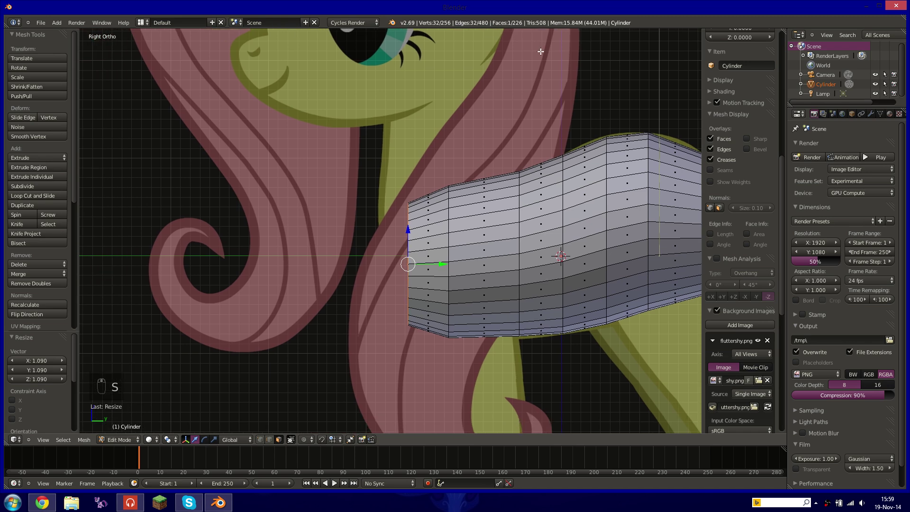
scroll(348, 153, down, 6)
scroll(433, 237, up, 7)
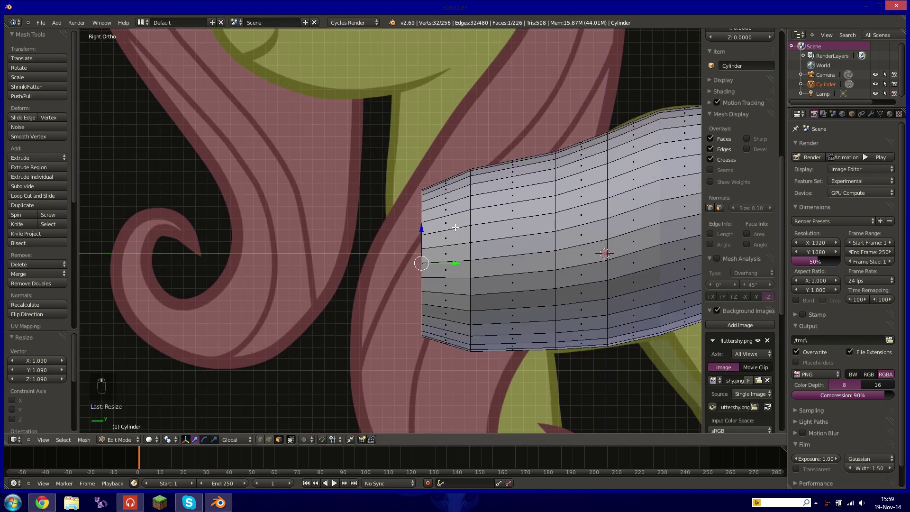
key(e)
click(434, 216)
key(s)
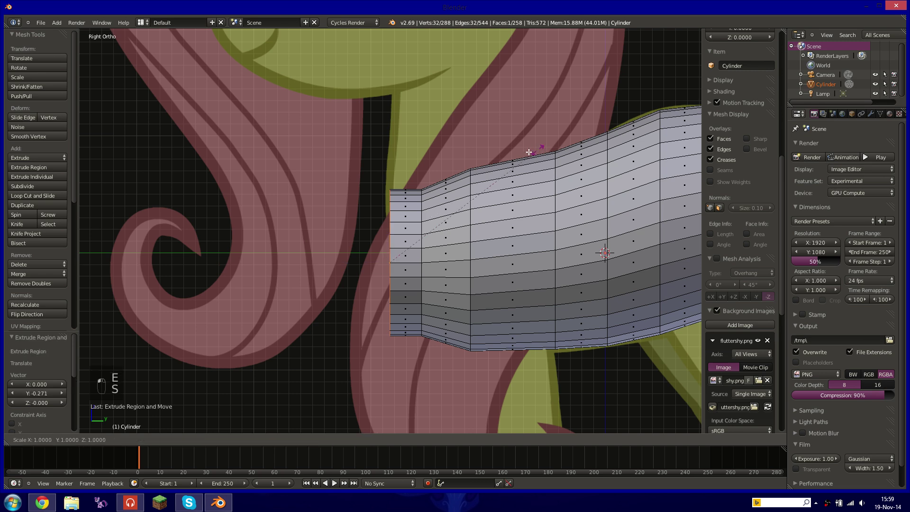
click(421, 233)
key(g)
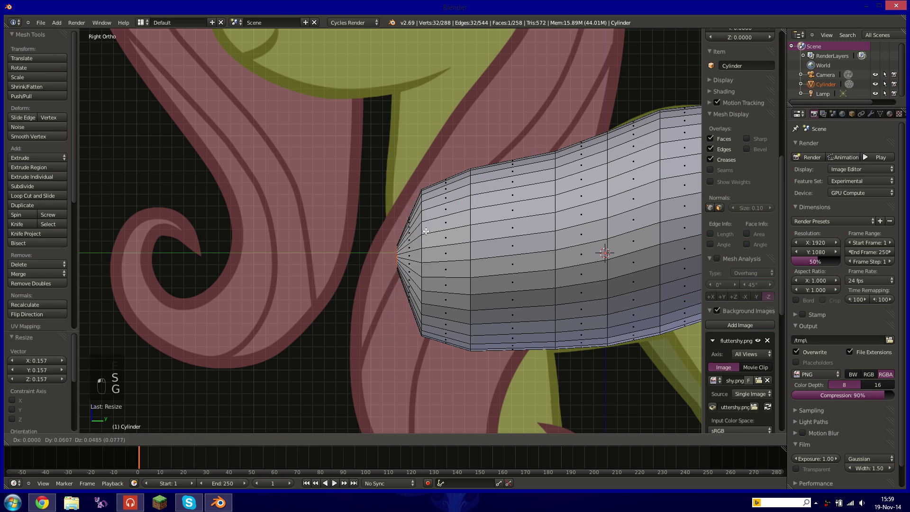
click(425, 229)
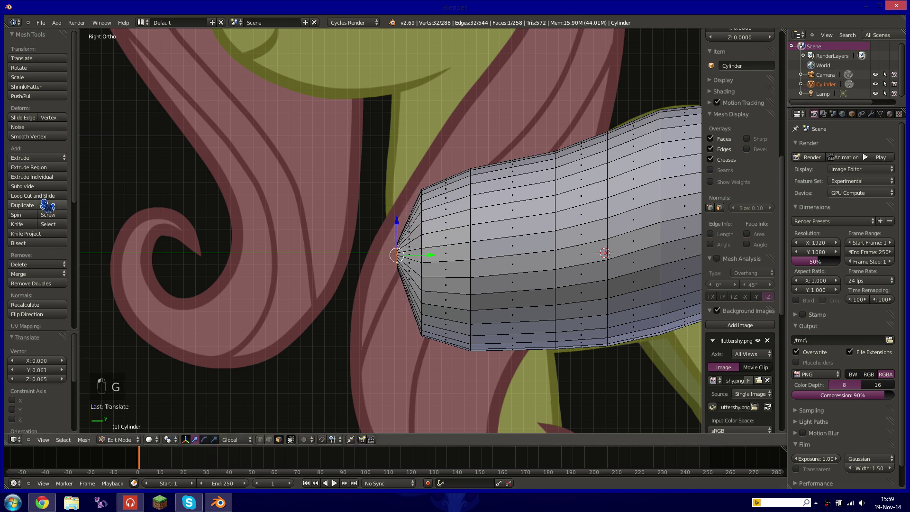
Step: Add one loop cut around the tapered chest cap and scale it by about 1.41 to round the front end
click(32, 196)
click(416, 267)
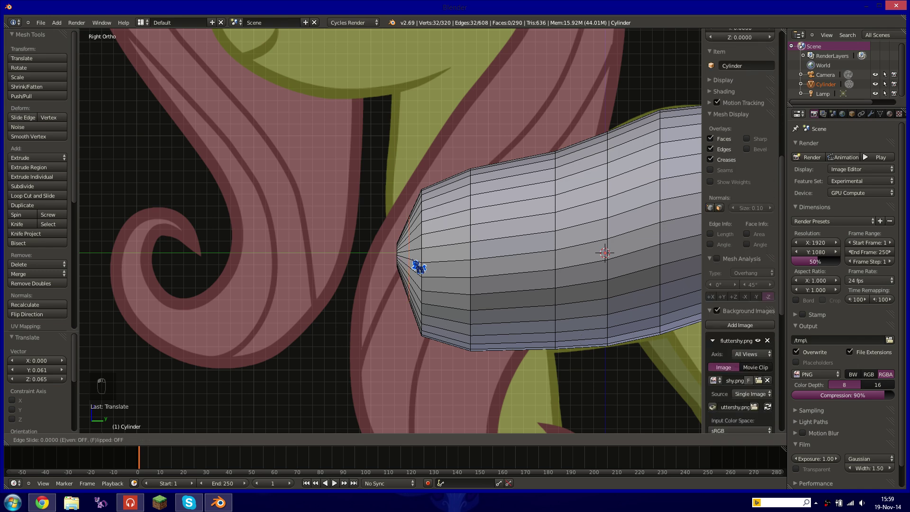
click(415, 264)
key(s)
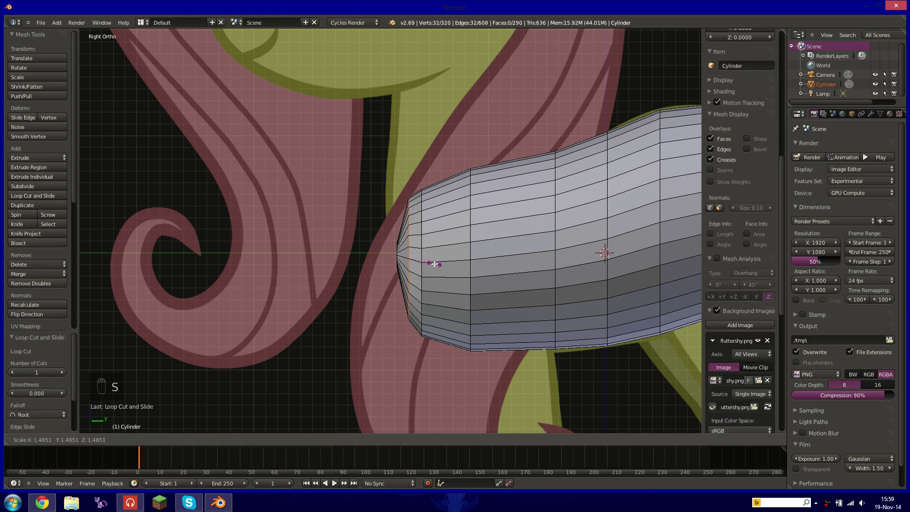
click(431, 263)
Step: Show the mesh in wireframe, add a centred loop cut around the rump cap and scale it by about 1.43
scroll(469, 256, down, 5)
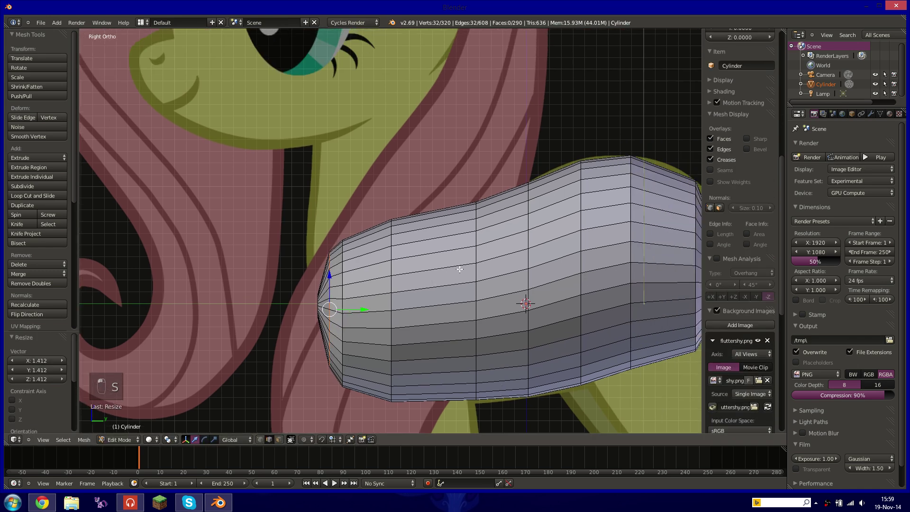
key(z)
scroll(511, 248, up, 2)
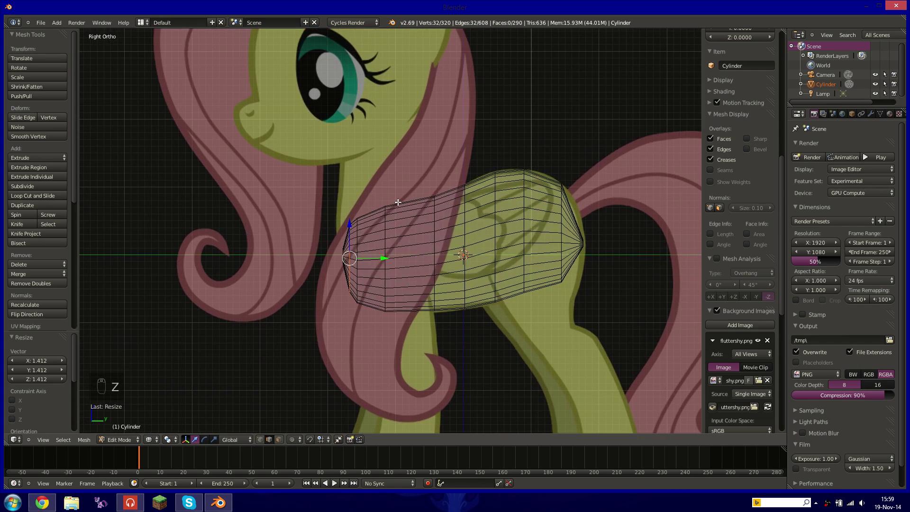
shift+middle_drag(398, 202, 412, 246)
shift+middle_drag(454, 177, 461, 151)
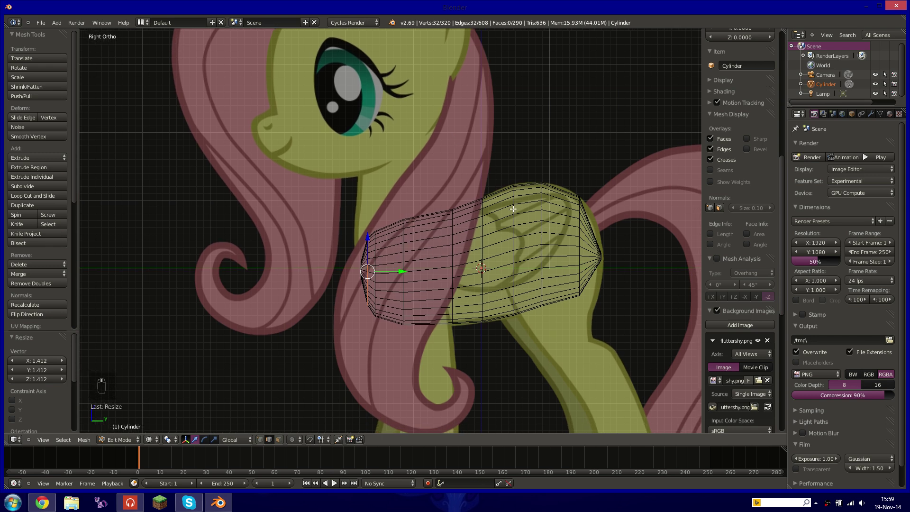
shift+middle_drag(544, 249, 440, 261)
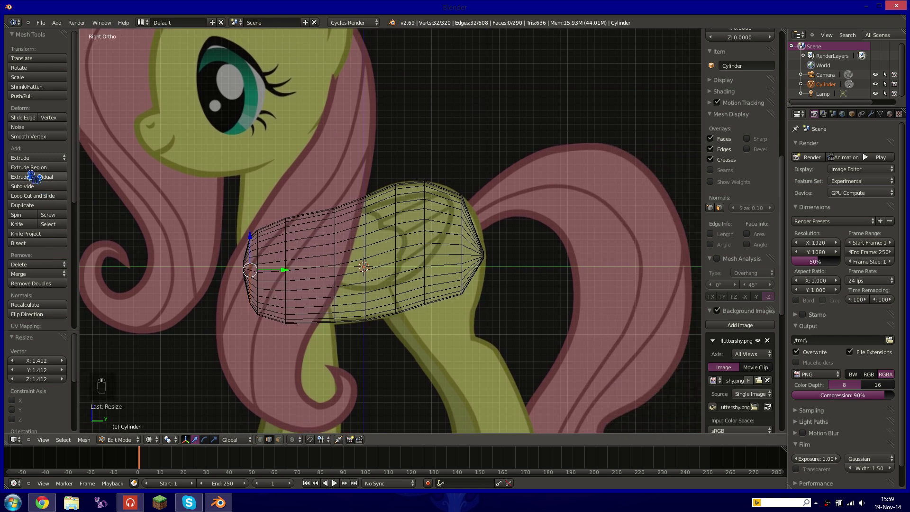
click(32, 195)
click(479, 264)
right_click(479, 264)
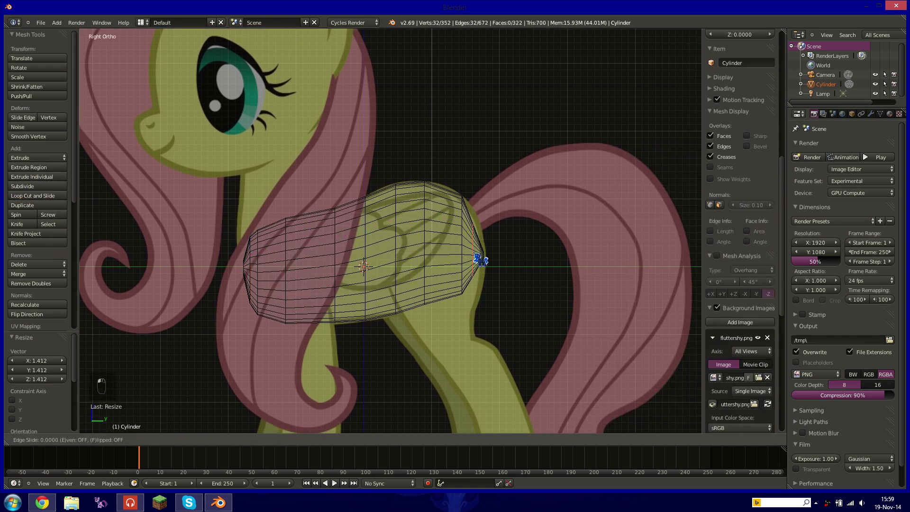
key(s)
click(500, 252)
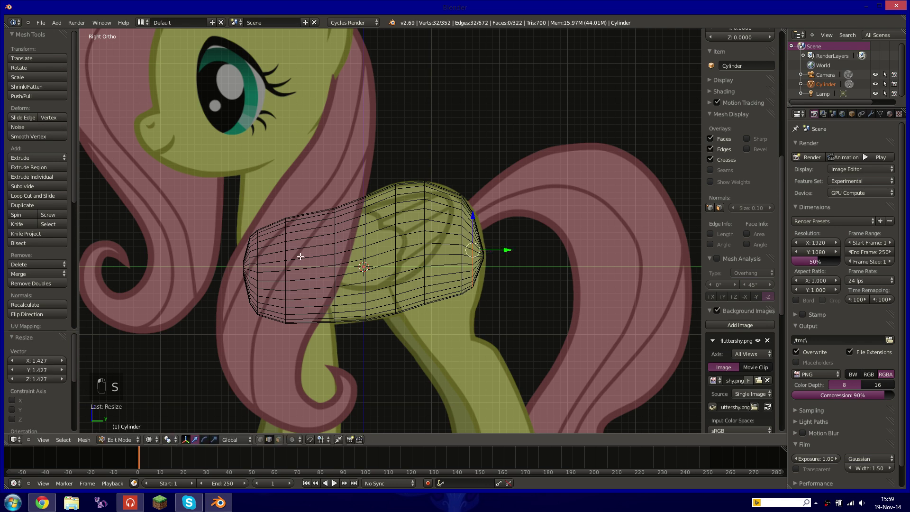
Step: Add a UV sphere with 32 segments and 16 rings over the head of the side reference
shift+middle_drag(236, 61, 333, 132)
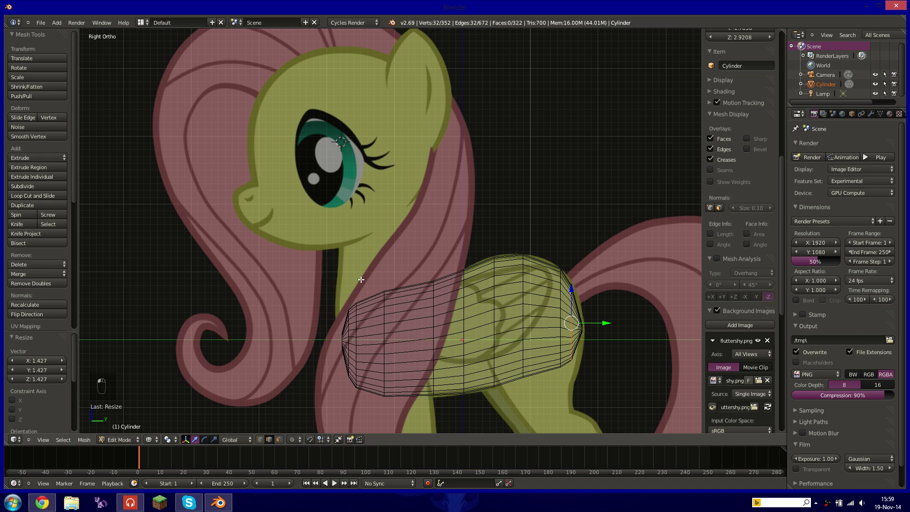
key(KP_7)
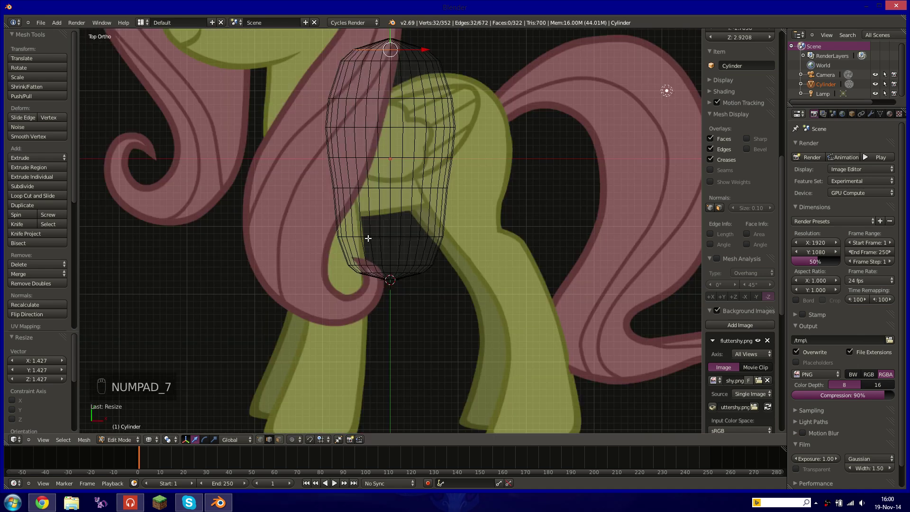
key(KP_3)
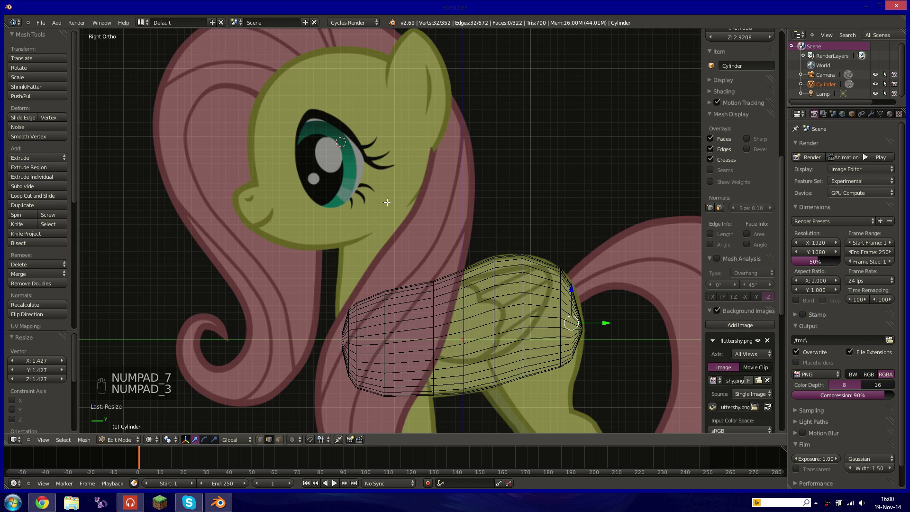
key(shift+a)
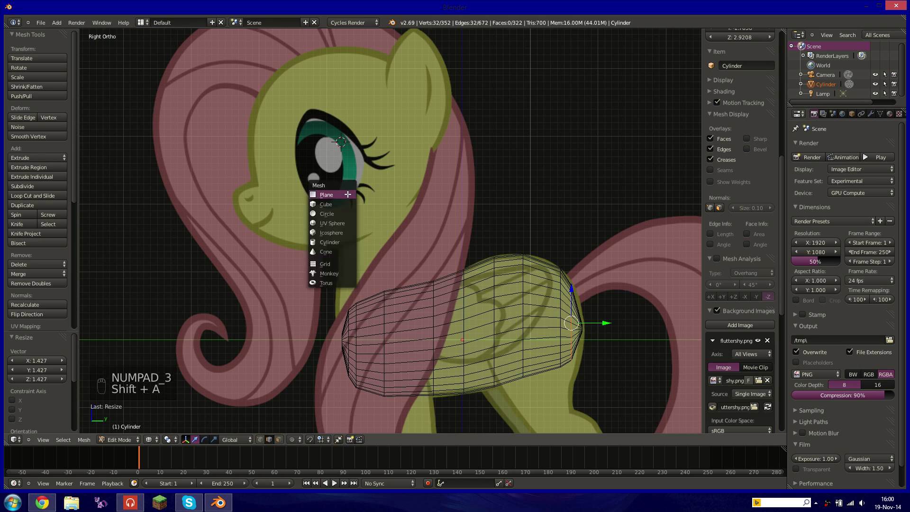
click(345, 222)
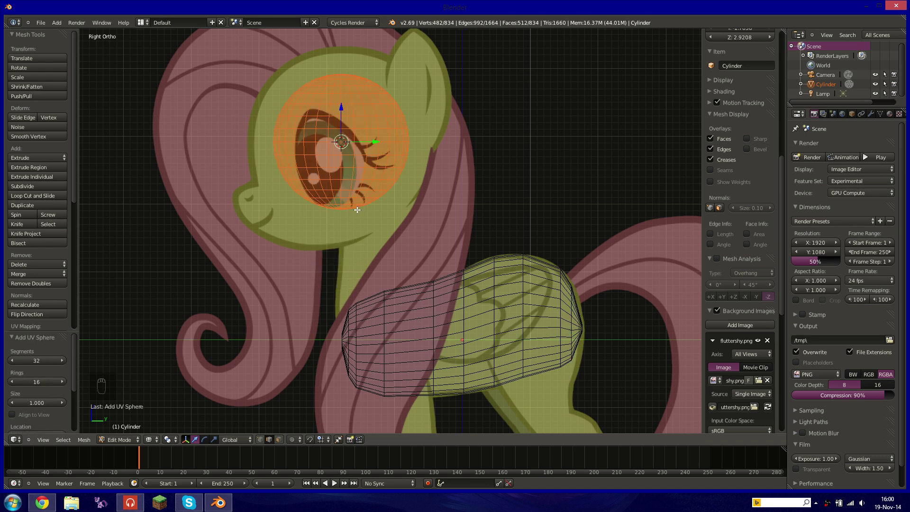
Step: Scale the head sphere to about 1.4, move it about 0.035 back and 0.021 down, and deselect everything
key(s)
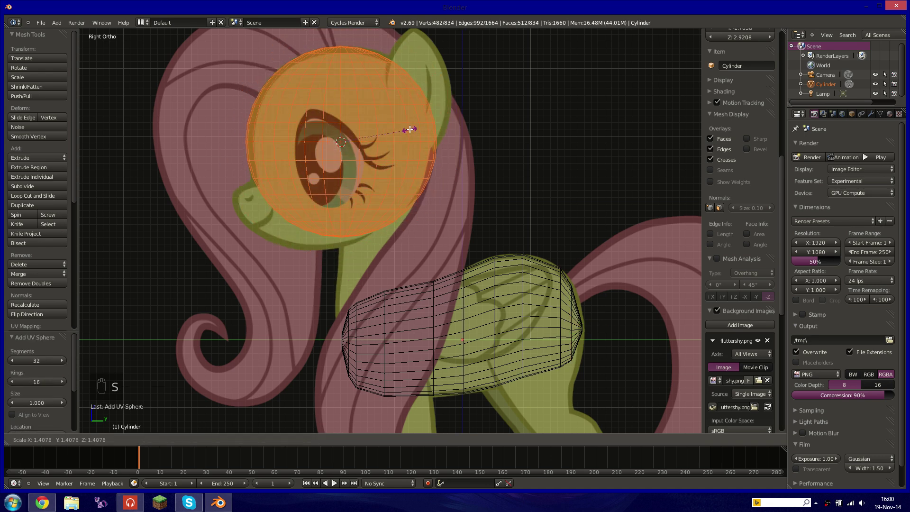
click(409, 129)
key(g)
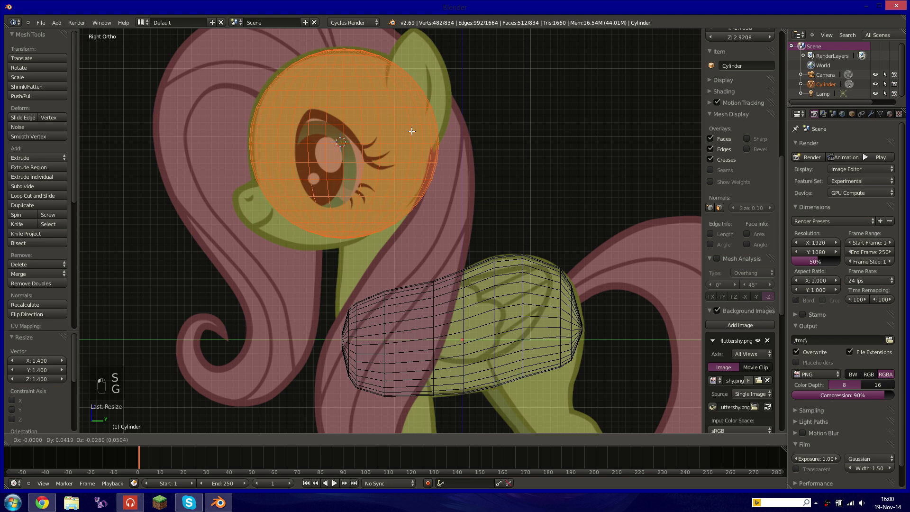
click(411, 131)
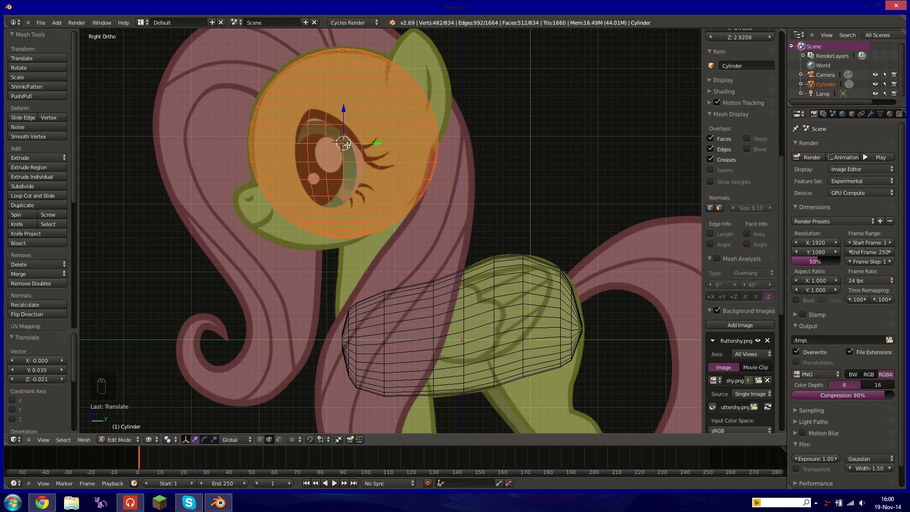
shift+middle_drag(344, 144, 347, 168)
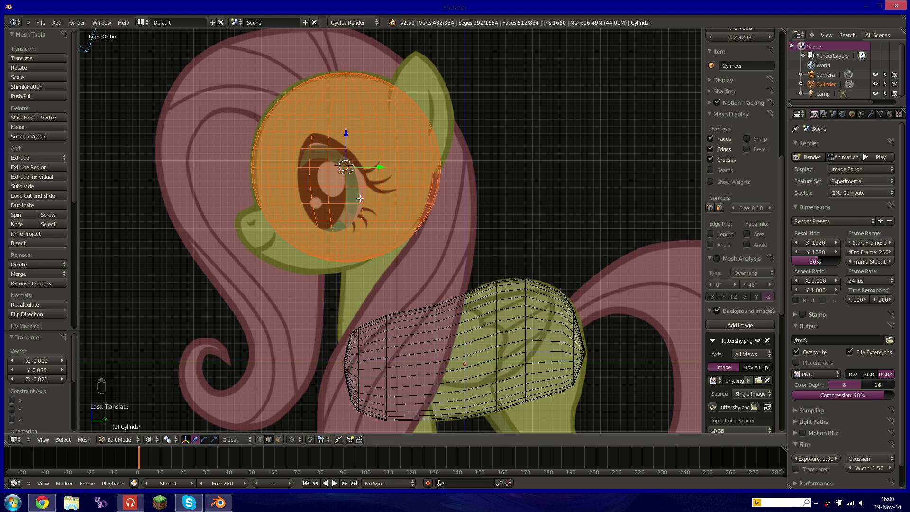
shift+middle_drag(359, 198, 394, 190)
key(a)
Step: Split the 3D view into two side-by-side viewports, hiding both properties sidebars and the new viewport's tool shelf
scroll(739, 322, down, 4)
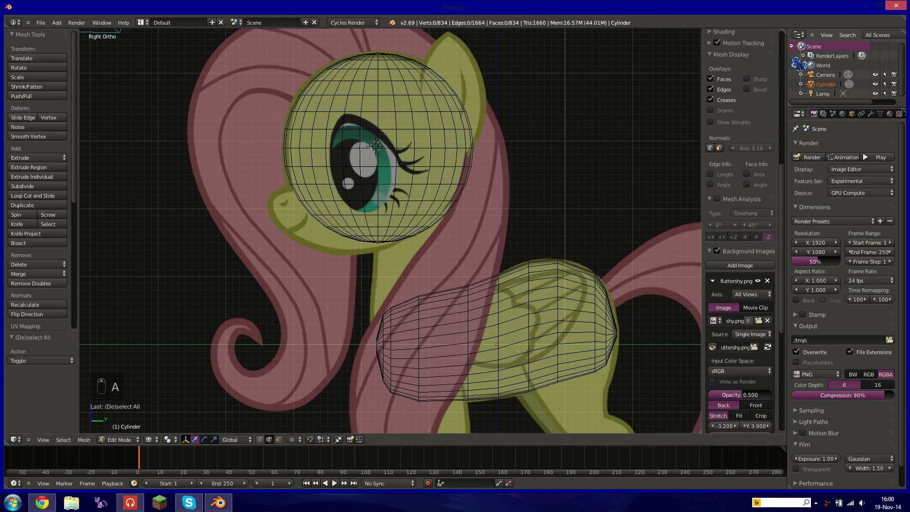
drag(783, 31, 395, 91)
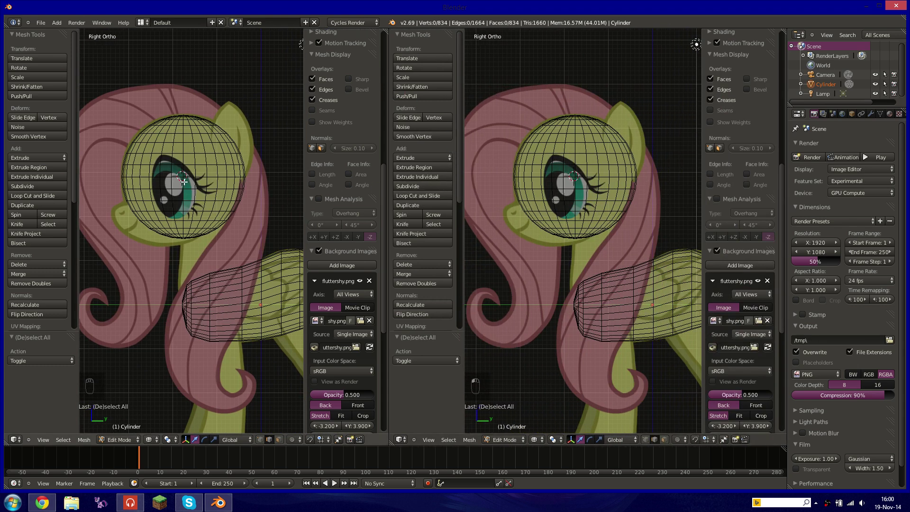
key(n)
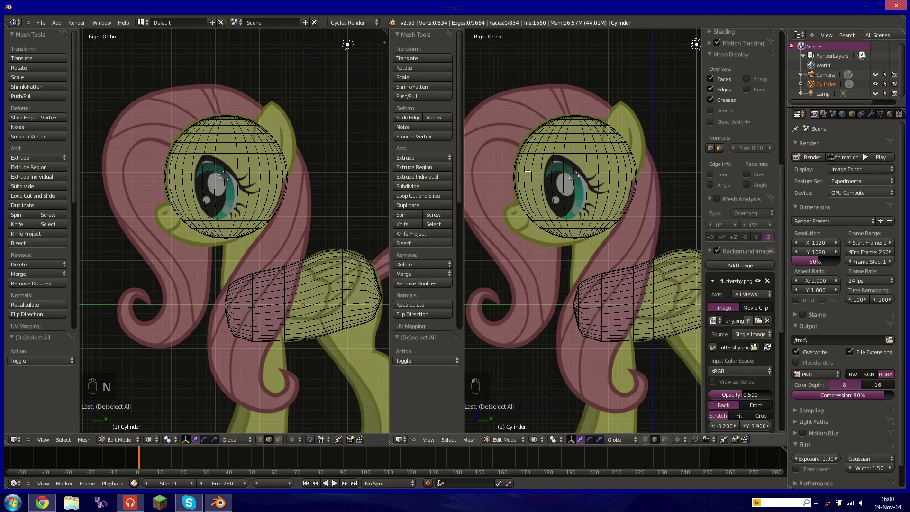
key(n)
key(t)
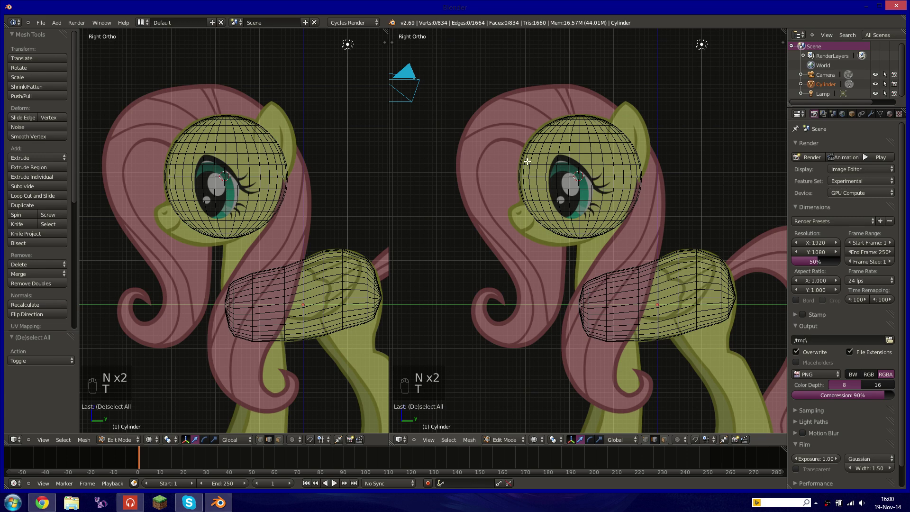
Step: Set the second viewport to front view and turn off its background image, framing the head sphere
middle_drag(527, 162, 616, 200)
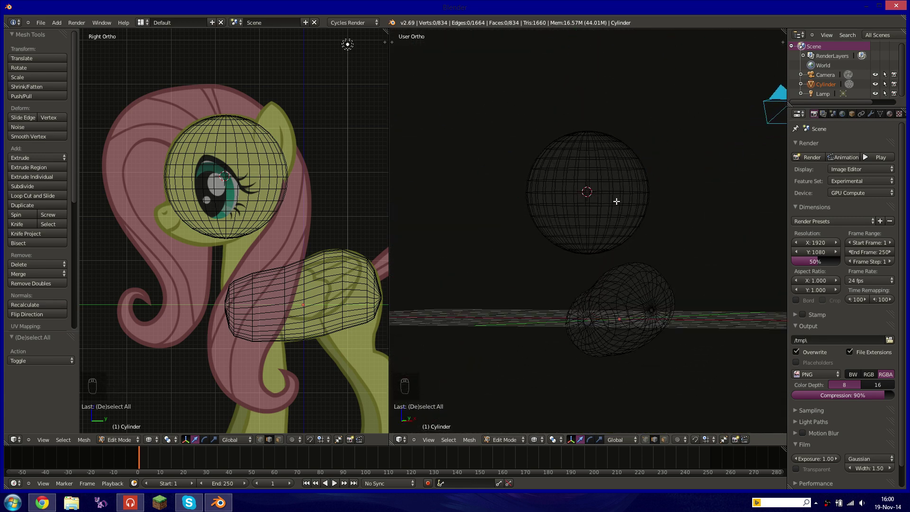
key(KP_1)
key(n)
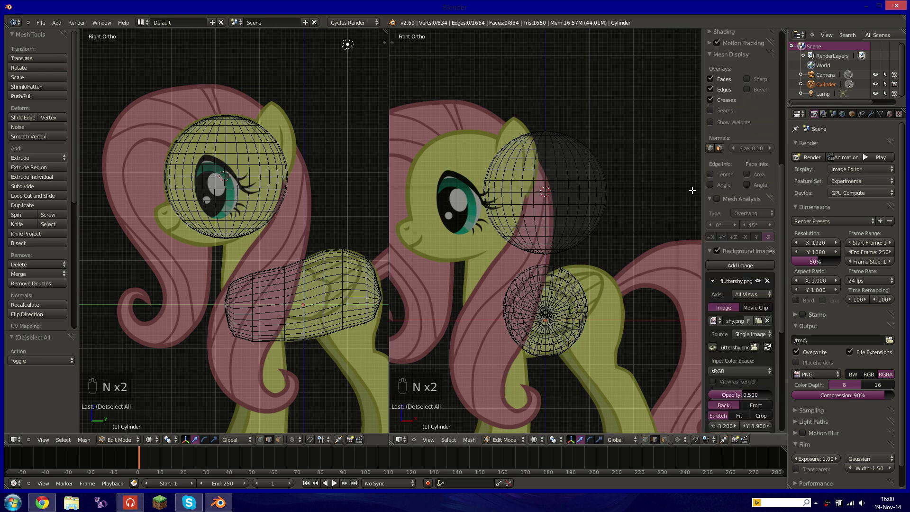
click(718, 252)
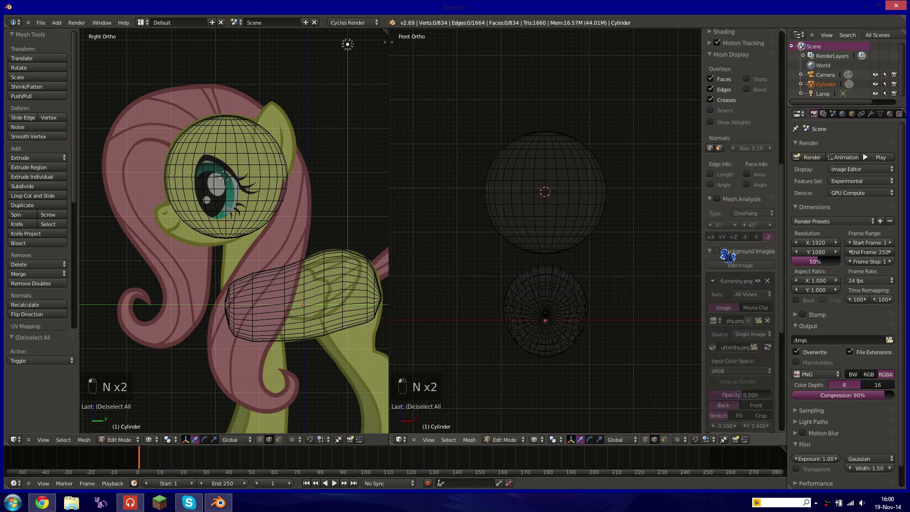
scroll(549, 190, up, 4)
shift+middle_drag(597, 138, 585, 268)
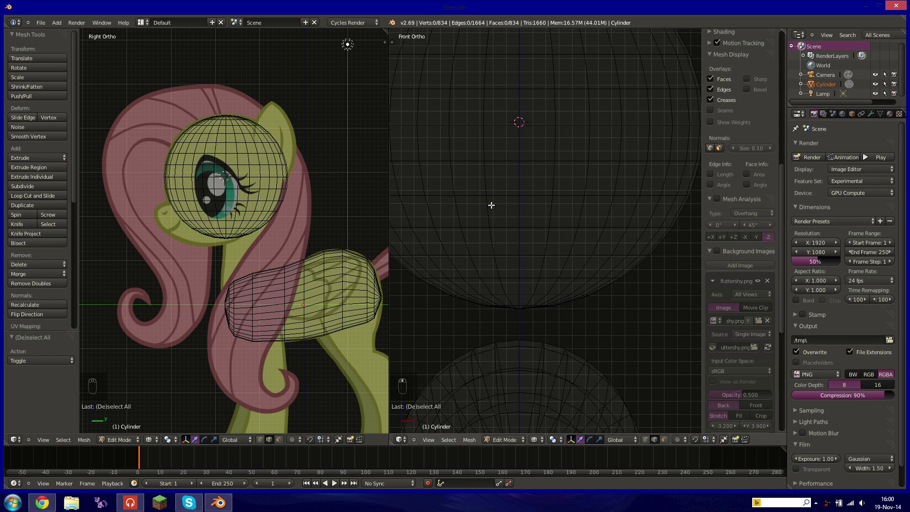
Step: Switch to vertex selection and enable proportional editing for shaping the head
scroll(277, 223, up, 5)
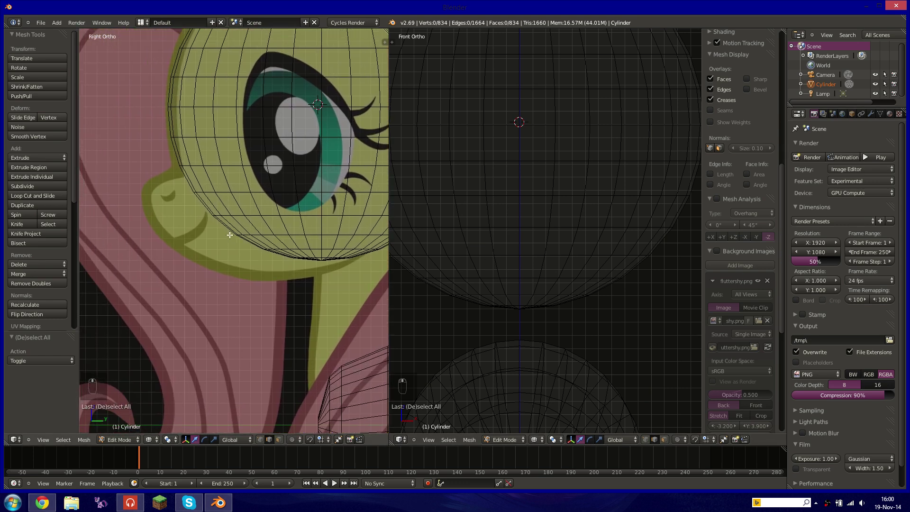
click(259, 439)
key(o)
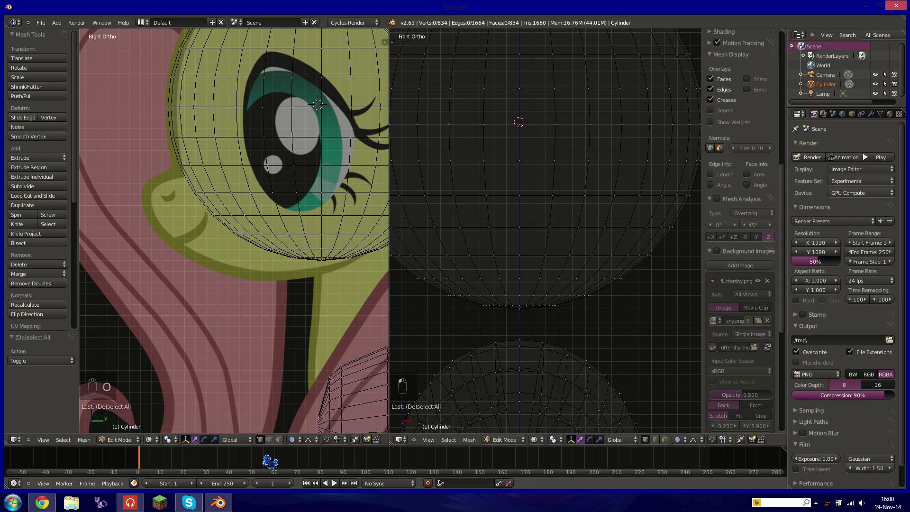
click(300, 440)
click(308, 400)
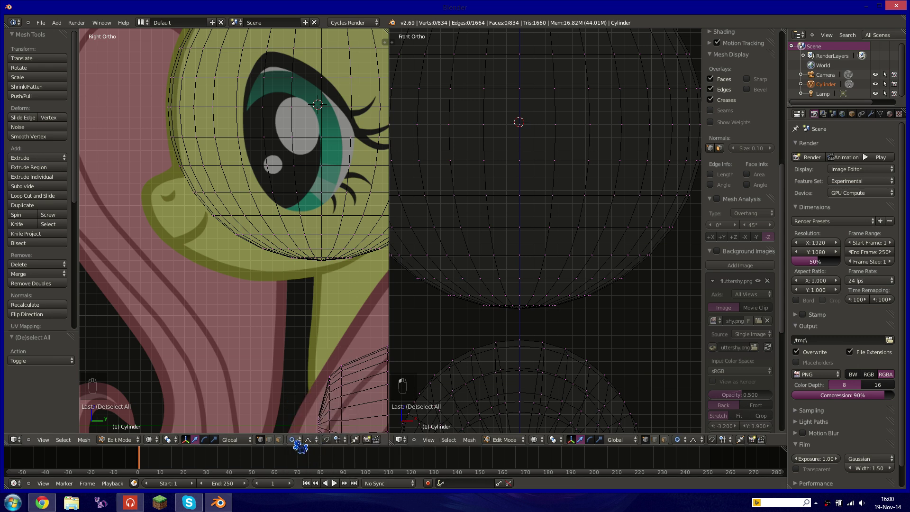
click(316, 440)
Step: Shade the front viewport solid, select three centre-line vertices low on the head's front, and move them about 0.557 forward for the muzzle
right_click(521, 291)
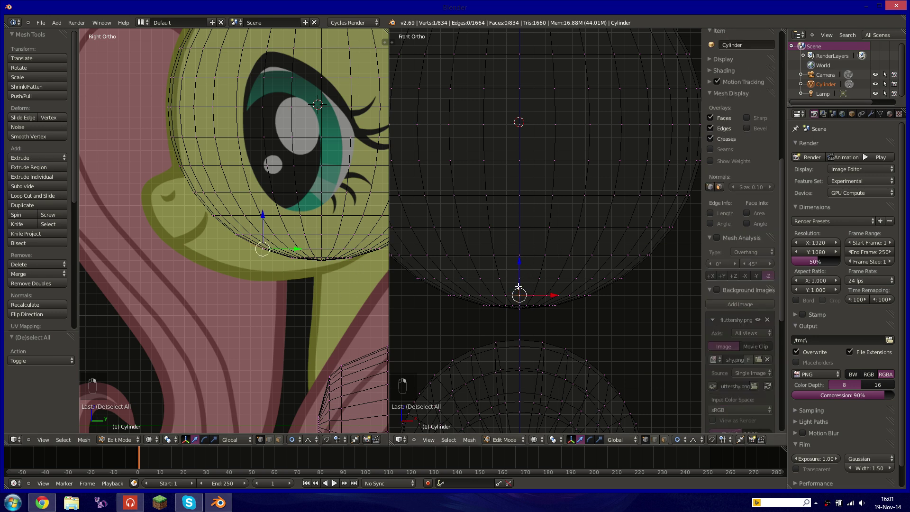
shift+right_click(517, 254)
right_click(520, 297)
key(z)
right_click(520, 294)
shift+right_click(519, 278)
shift+right_click(519, 259)
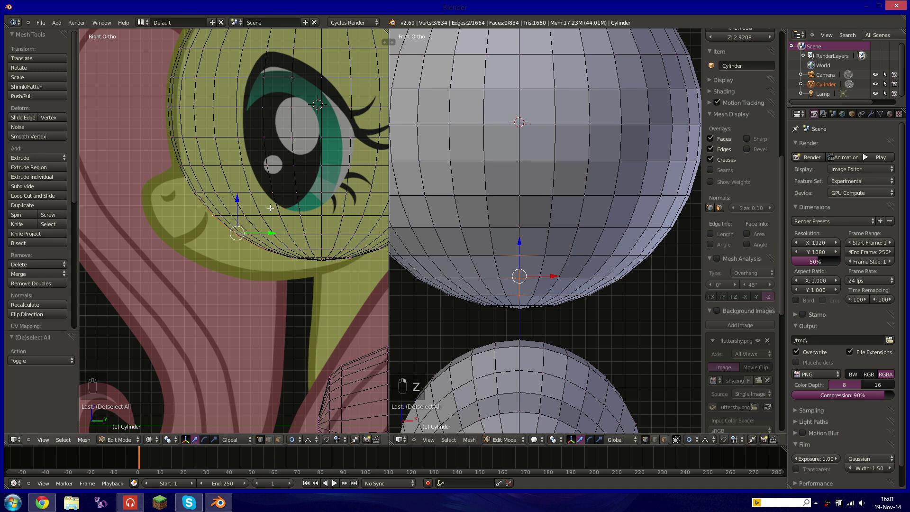
key(g)
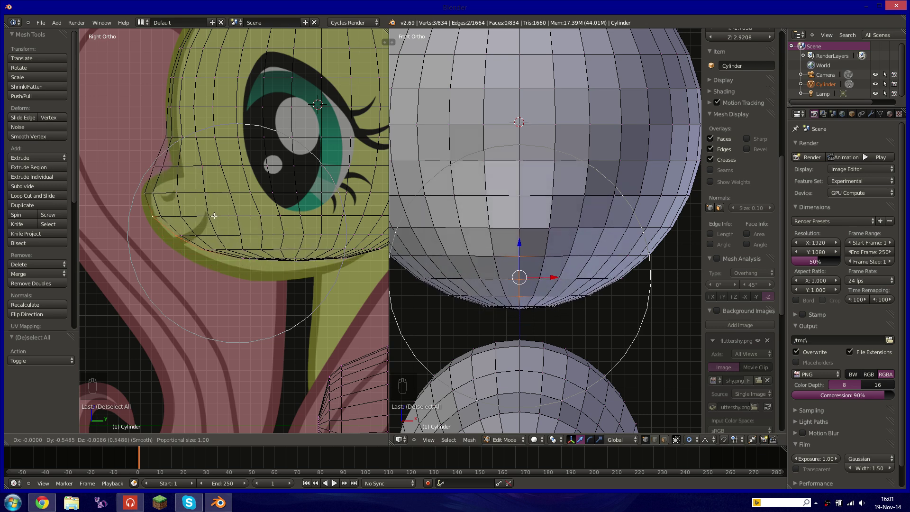
click(214, 216)
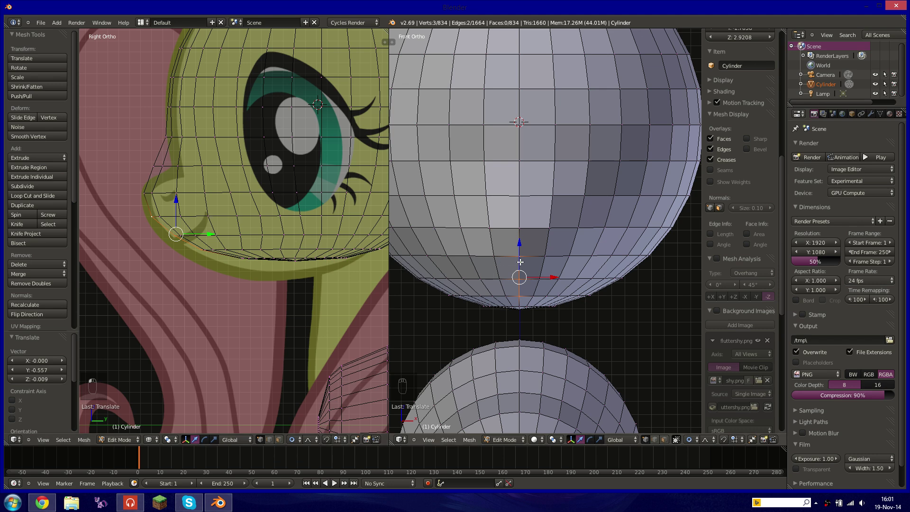
Step: Move the two lowest selected muzzle vertices about 0.164 back and 0.19 down to shape the chin, adjusting the proportional radius
key(g)
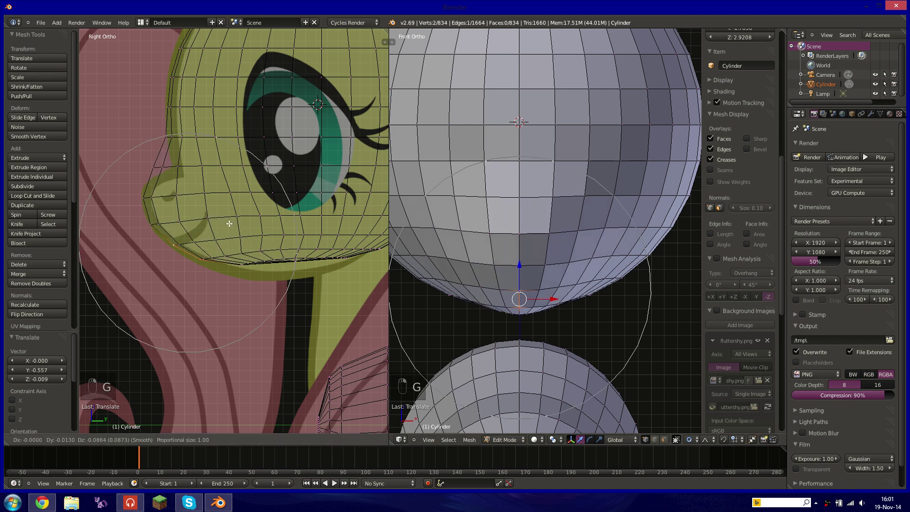
scroll(232, 224, up, 4)
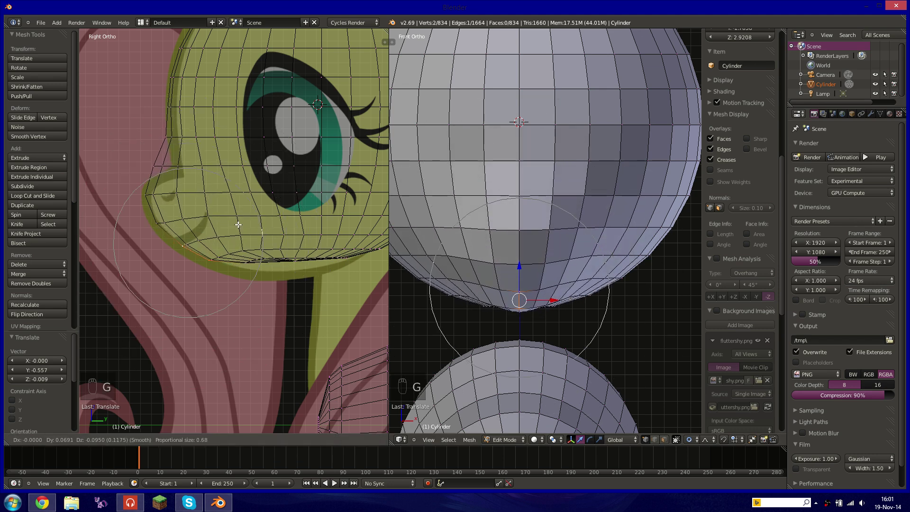
scroll(239, 226, down, 2)
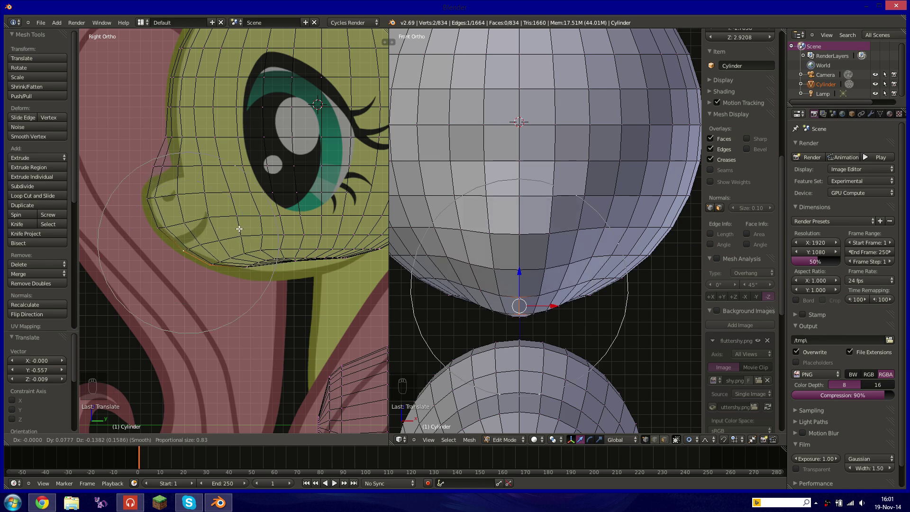
scroll(239, 229, down, 14)
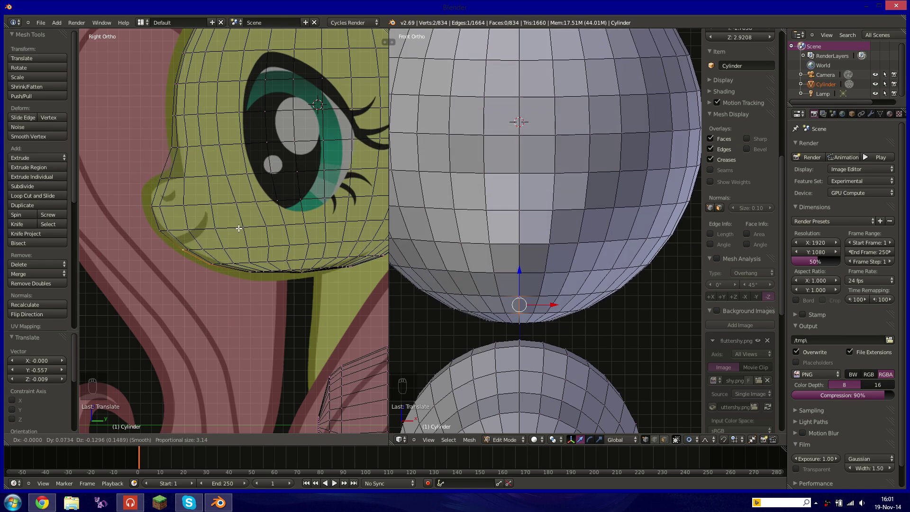
scroll(239, 226, up, 3)
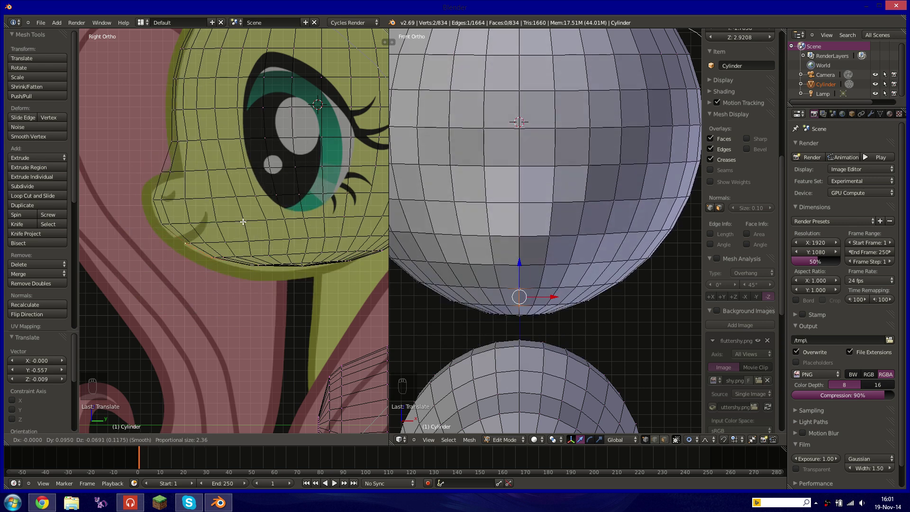
scroll(244, 227, up, 12)
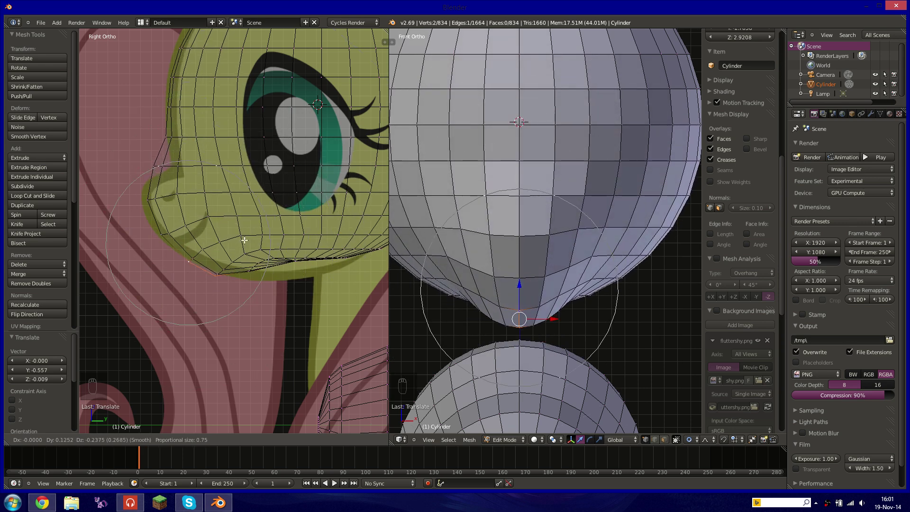
click(240, 232)
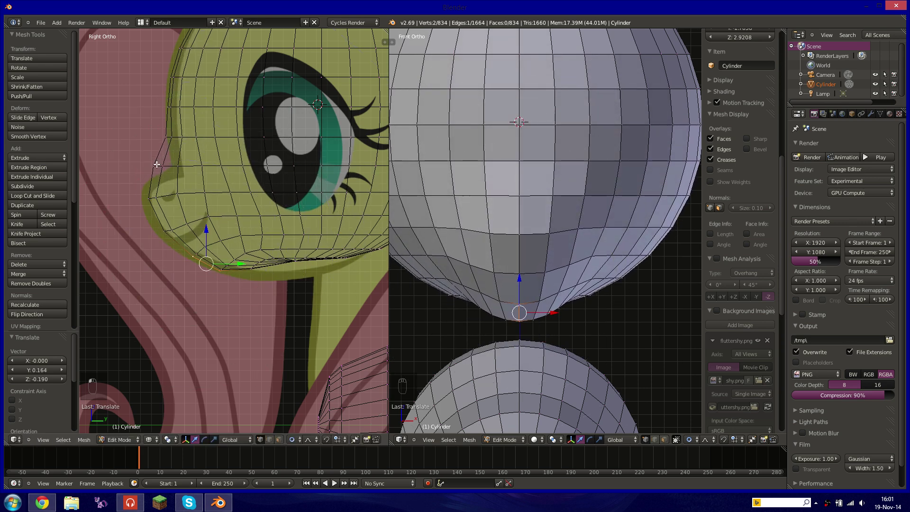
Step: Move the centre vertex above the muzzle about 0.229 back and 0.052 down with a proportional size of about 0.75
right_click(514, 196)
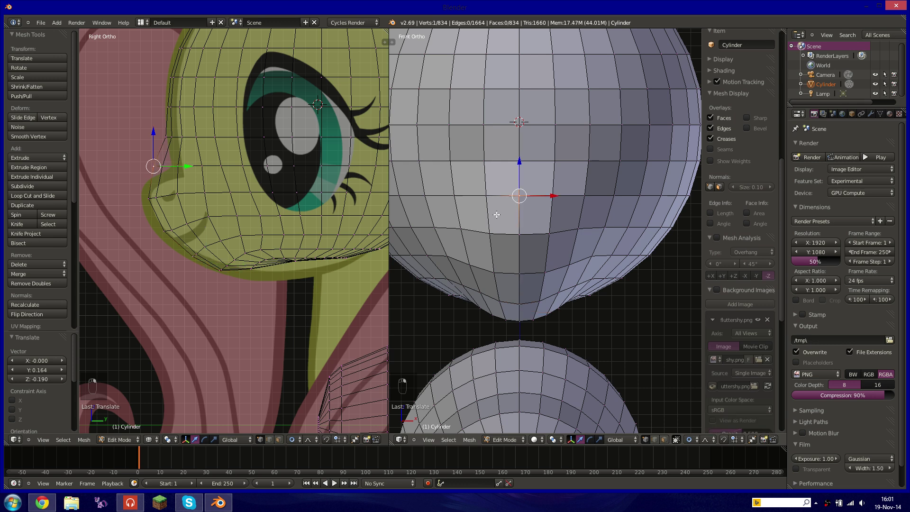
key(g)
scroll(236, 146, down, 1)
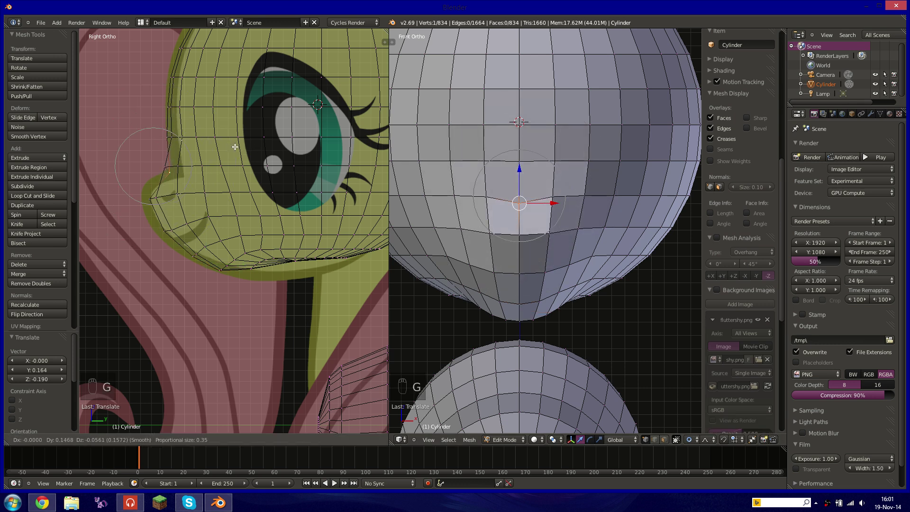
scroll(242, 144, down, 3)
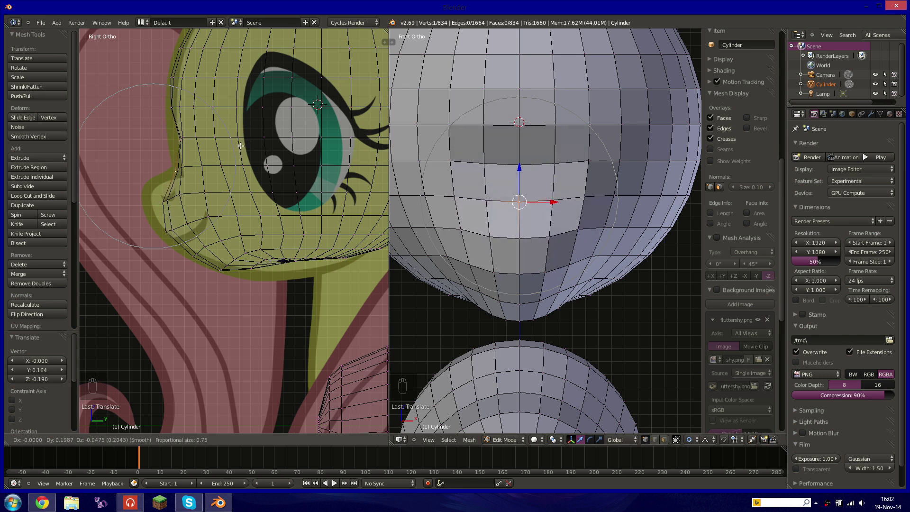
click(242, 146)
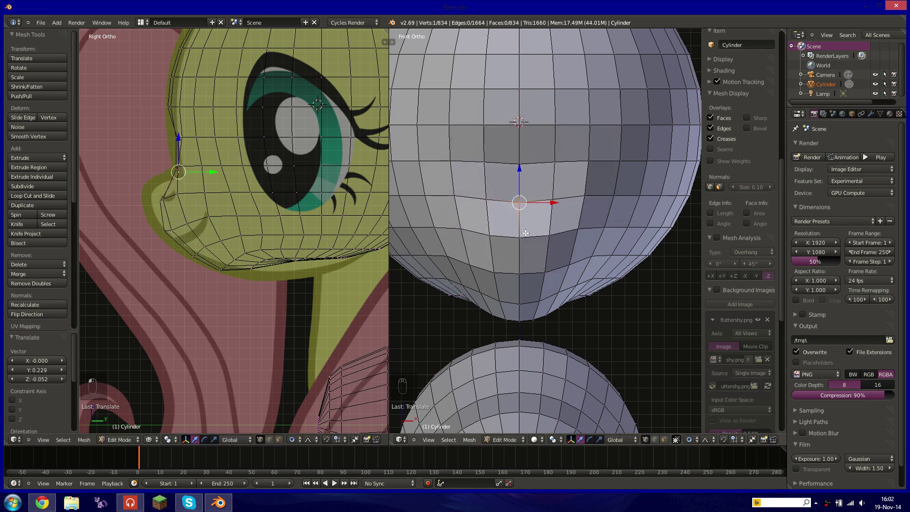
Step: Move the centre vertex at the muzzle tip about 0.121 forward and 0.086 up, and the head's bottom pole vertex about 0.125 down and 0.039 back
key(g)
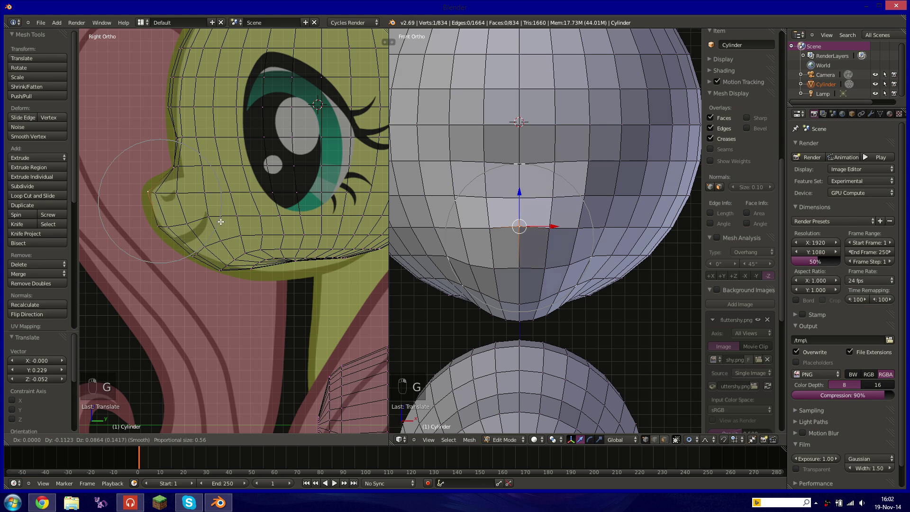
click(220, 222)
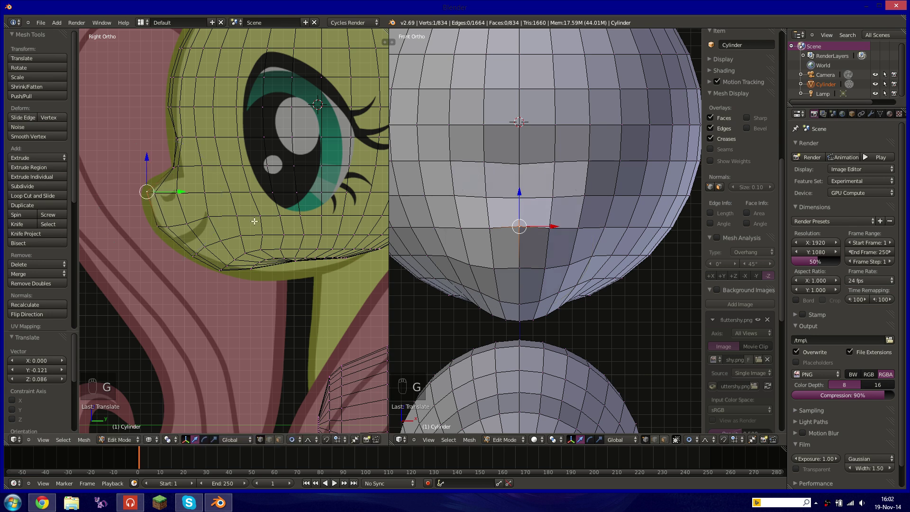
middle_drag(553, 321, 508, 296)
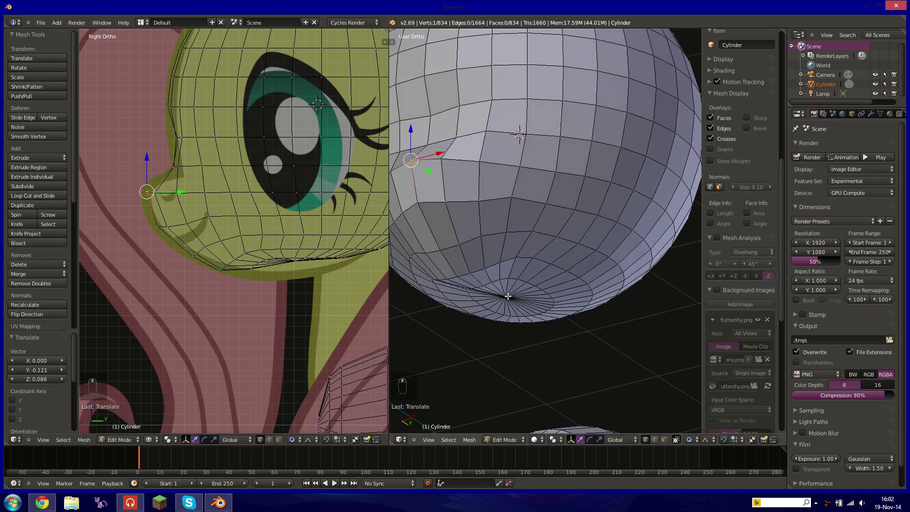
right_click(507, 296)
key(g)
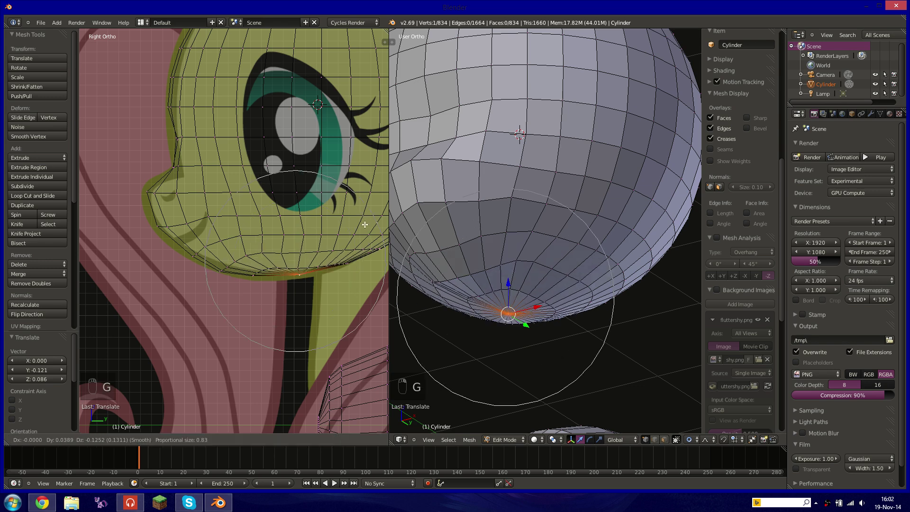
scroll(364, 224, down, 2)
click(364, 224)
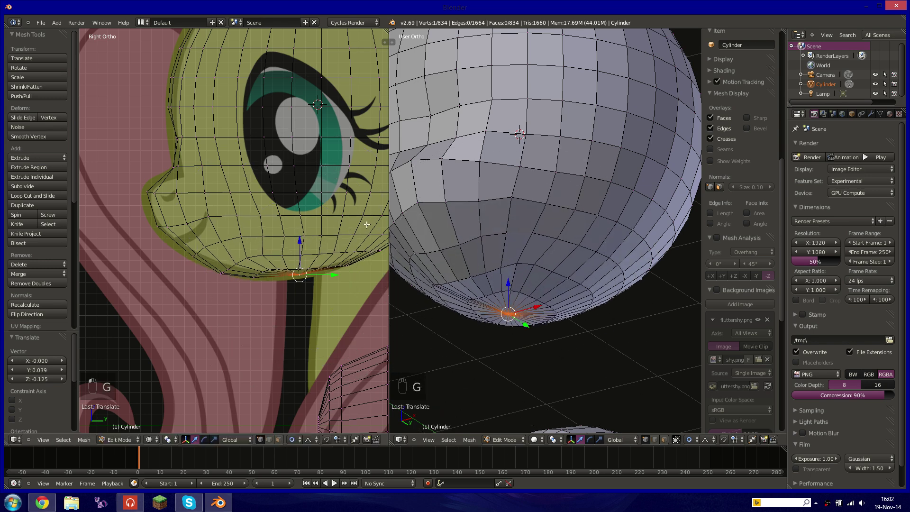
Step: Select two vertices beside the muzzle and move them about 0.06 forward and 0.017 up, and again about 0.022 sideways and 0.039 down
middle_drag(493, 221, 513, 226)
middle_drag(439, 173, 461, 189)
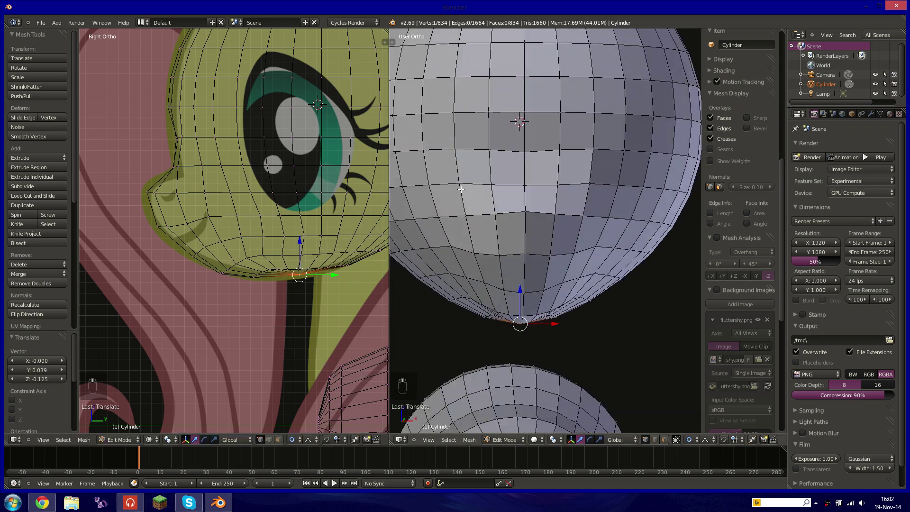
shift+right_click(567, 280)
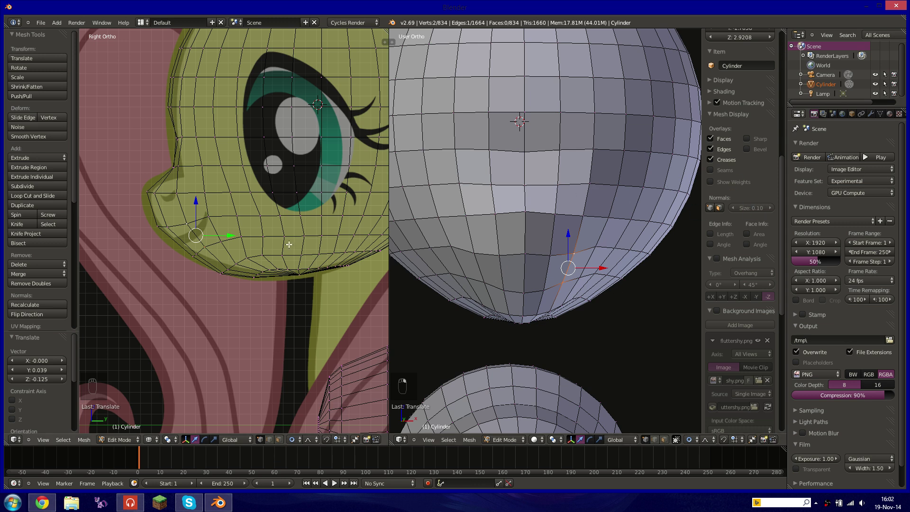
key(g)
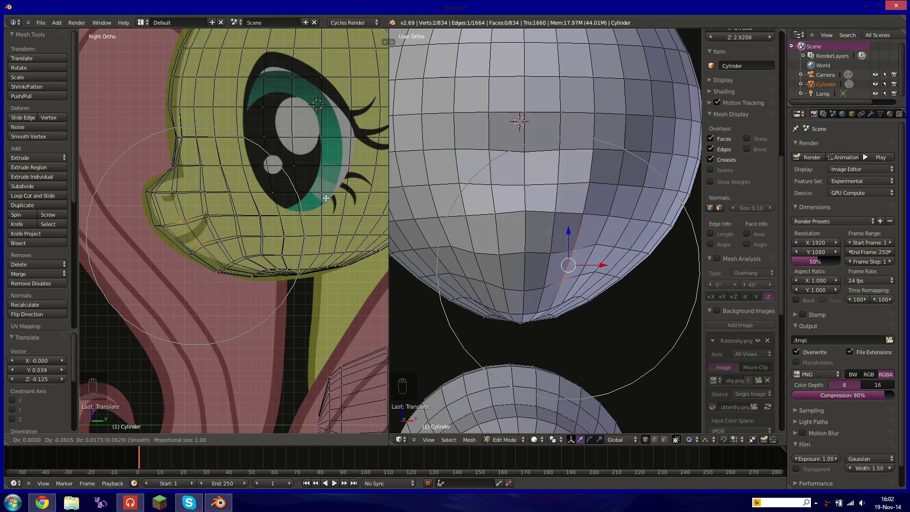
click(326, 198)
key(g)
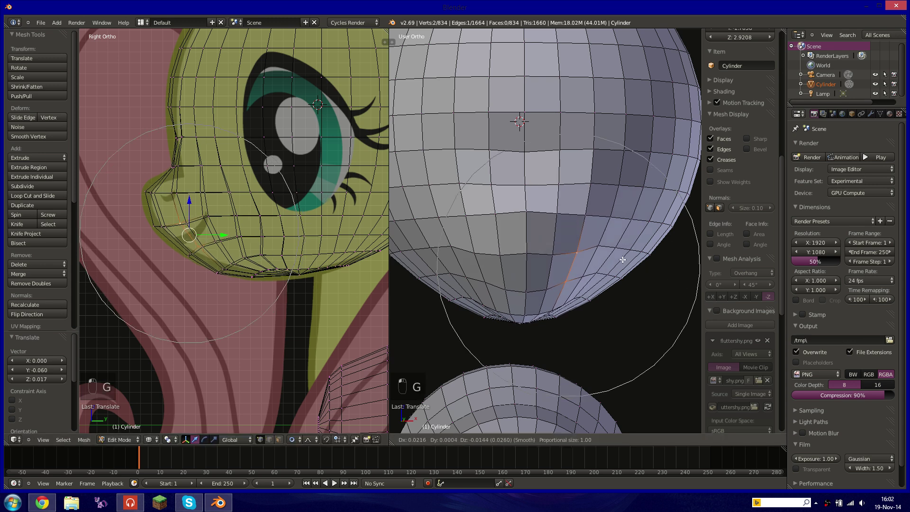
click(622, 262)
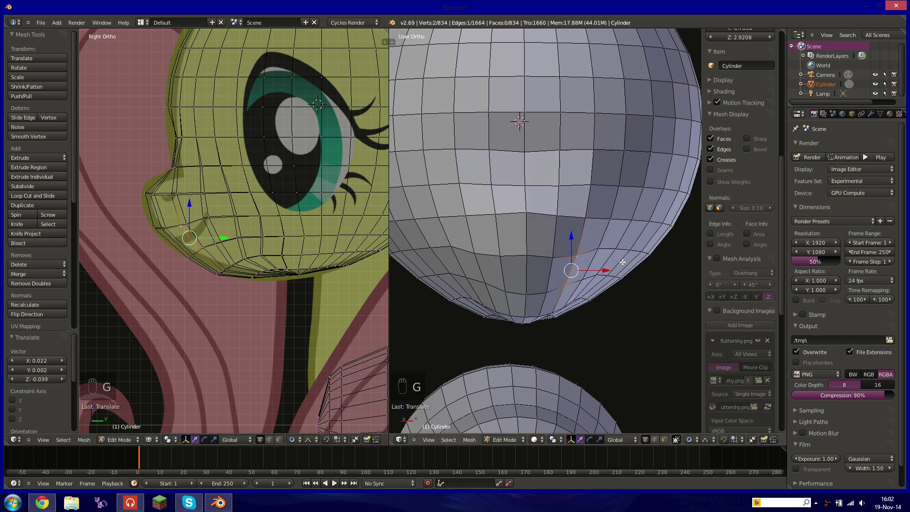
Step: Select the centre-line vertex at the muzzle tip and set its X coordinate to 0
shift+scroll(171, 148, up, 1)
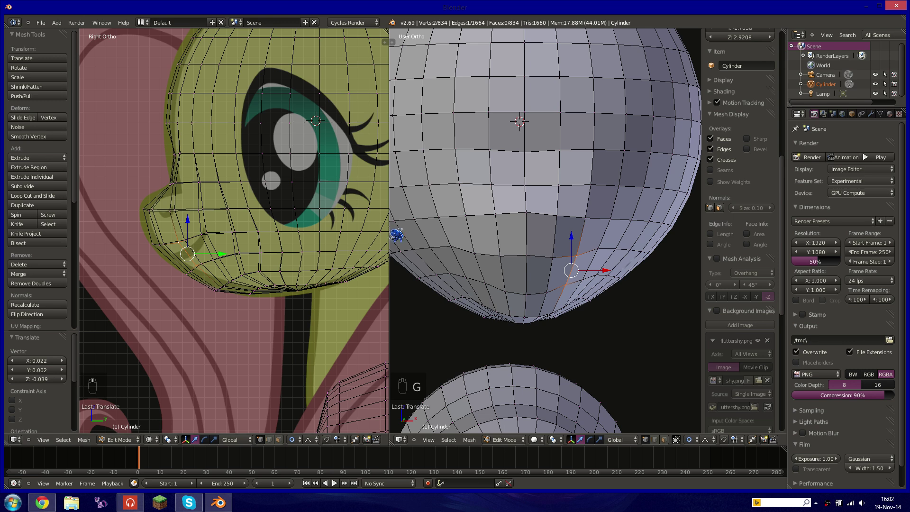
shift+middle_drag(359, 163, 335, 178)
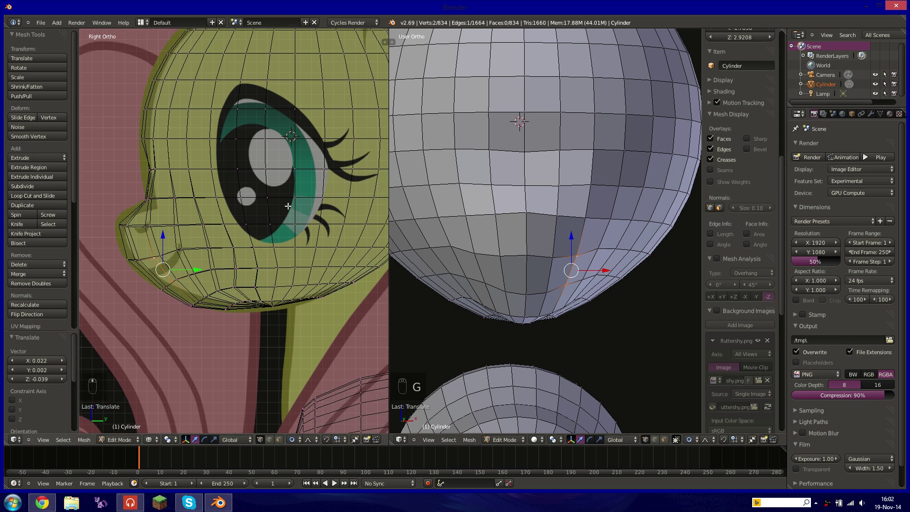
right_click(525, 214)
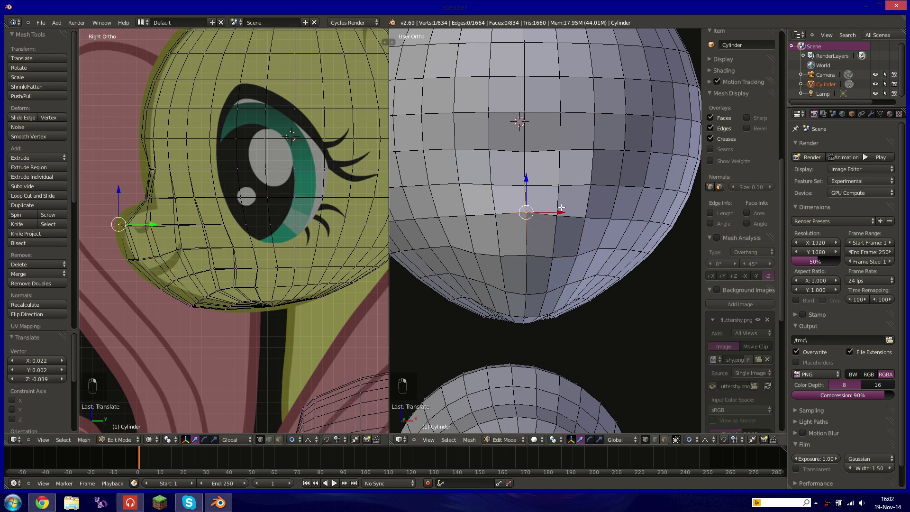
scroll(749, 149, up, 8)
scroll(749, 149, up, 8)
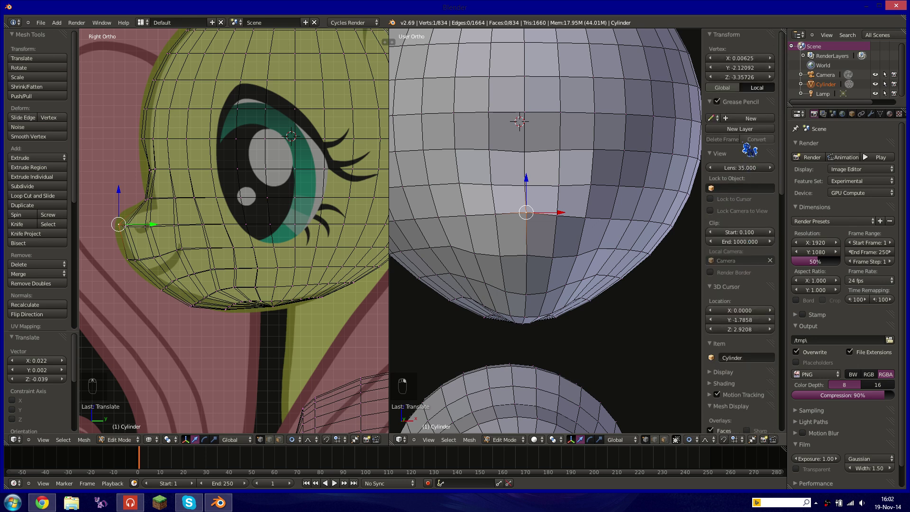
scroll(551, 138, down, 7)
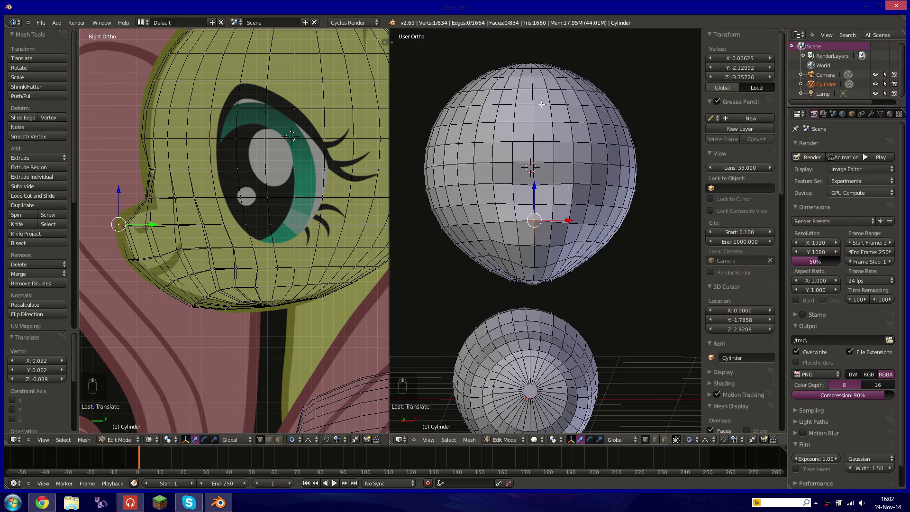
key(KP_1)
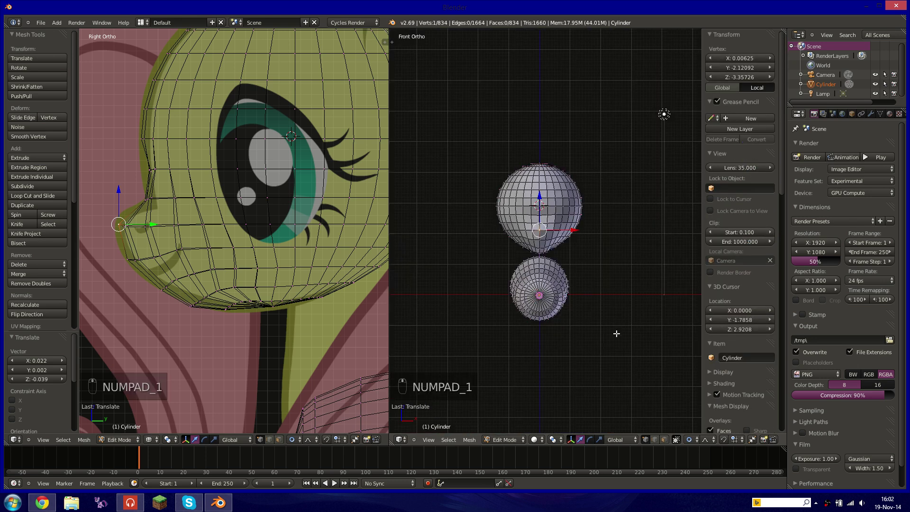
scroll(616, 333, up, 10)
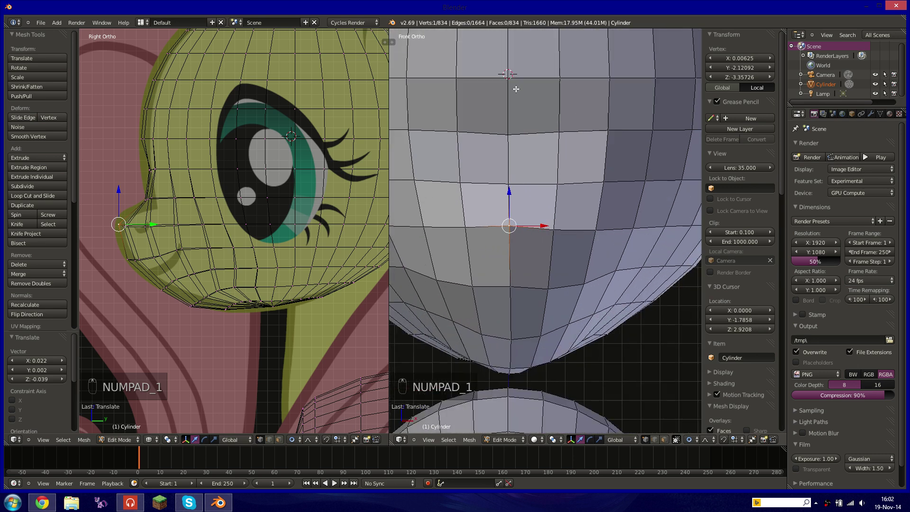
scroll(517, 89, down, 6)
shift+middle_drag(532, 71, 530, 86)
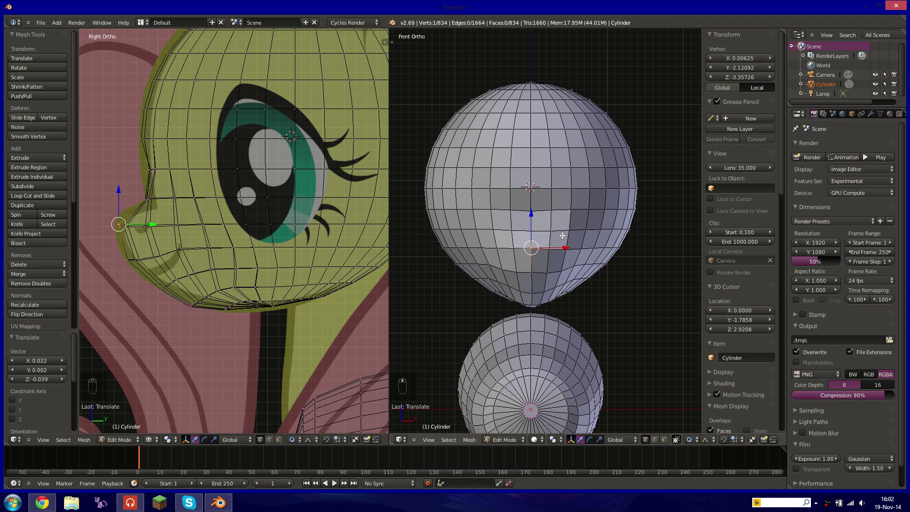
click(734, 58)
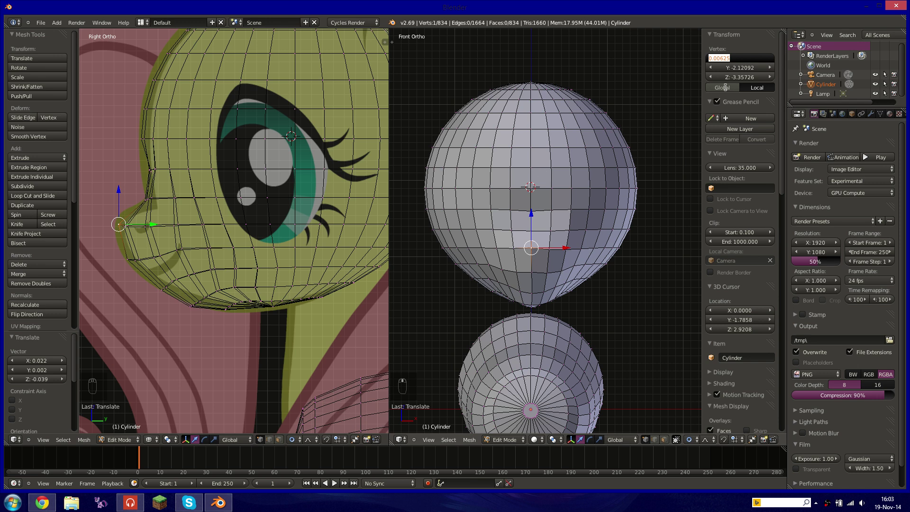
text(0)
key(Return)
Step: Set the X coordinate of the next two centre-line vertices below the muzzle tip to 0
right_click(531, 270)
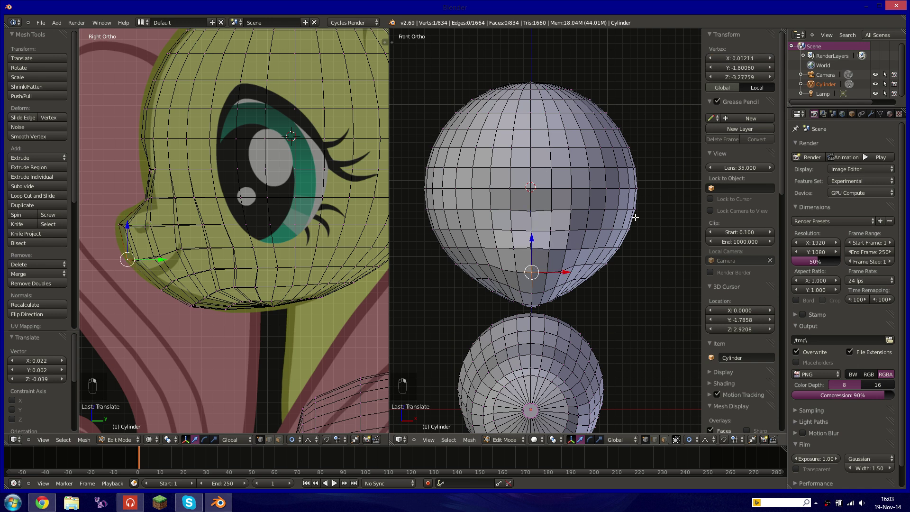
click(753, 58)
text(0)
key(Return)
right_click(532, 294)
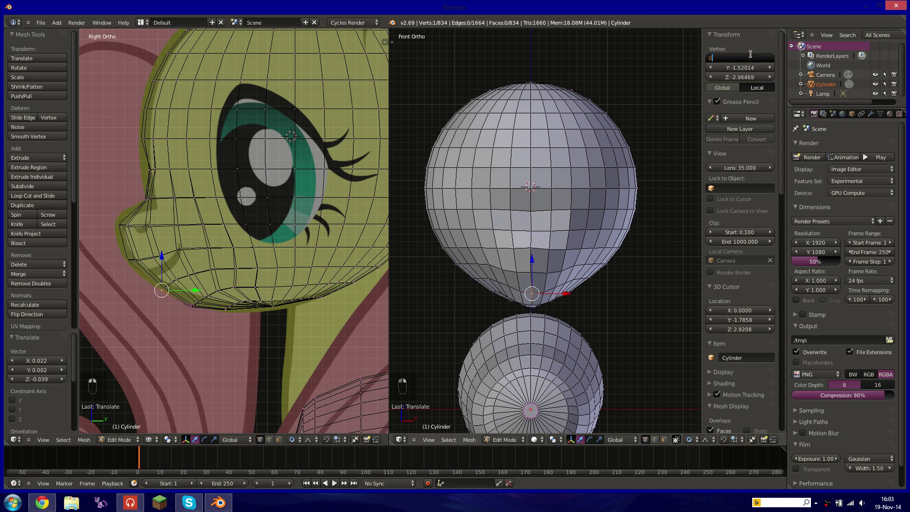
Step: Set the X coordinate of the centre-line vertices on the underside of the chin to 0
right_click(534, 306)
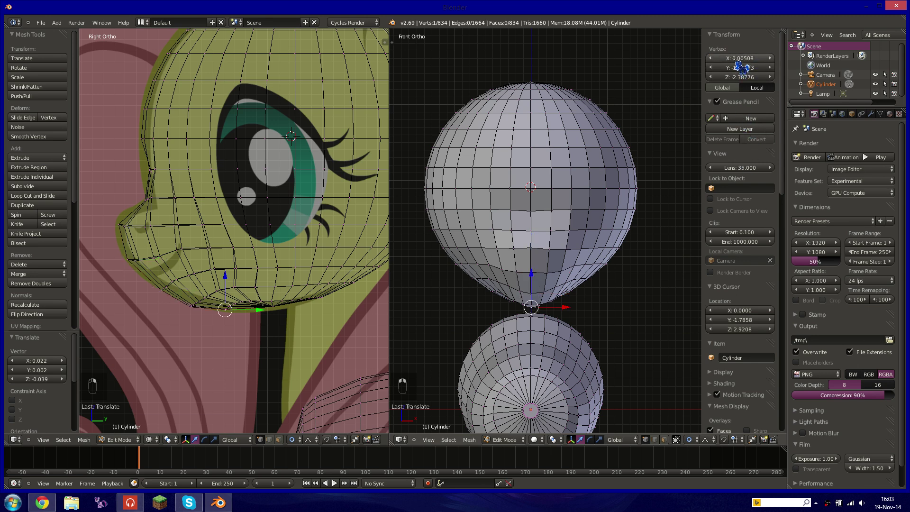
middle_drag(575, 280, 580, 237)
scroll(583, 231, up, 4)
scroll(583, 231, up, 2)
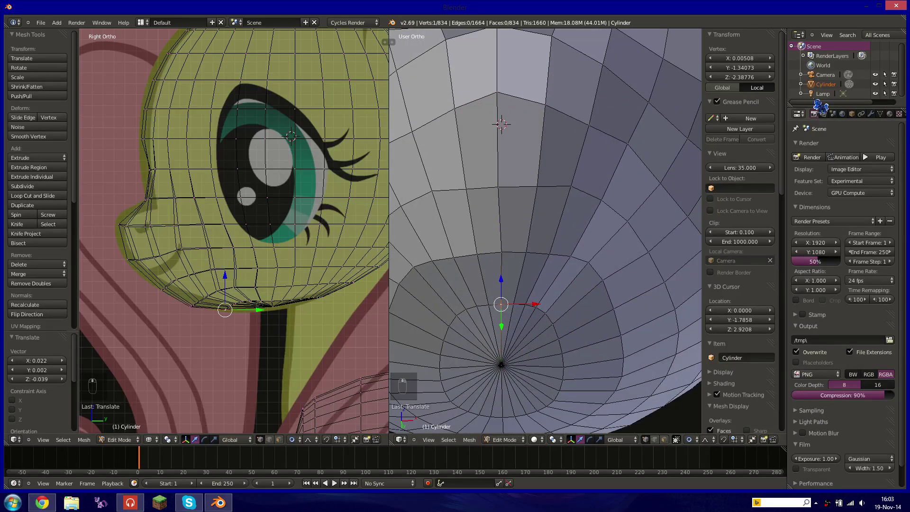
click(741, 57)
text(0)
key(Return)
right_click(498, 251)
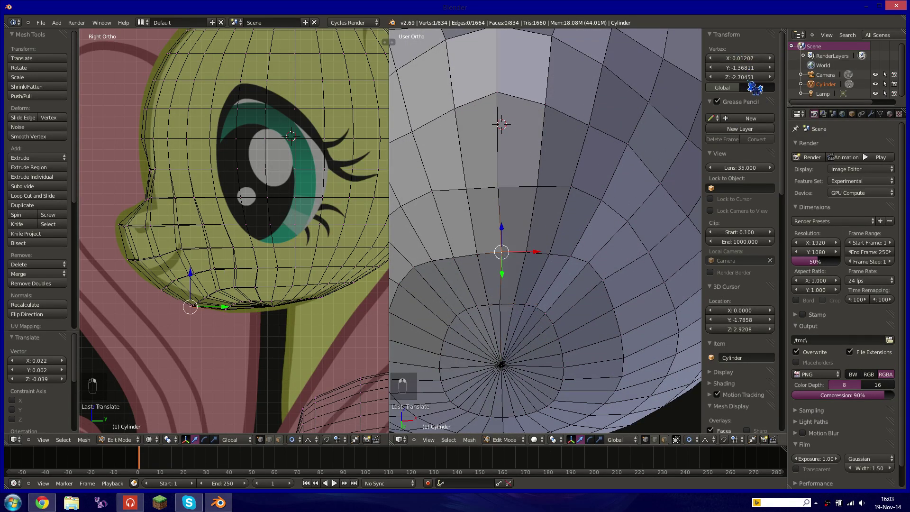
right_click(499, 187)
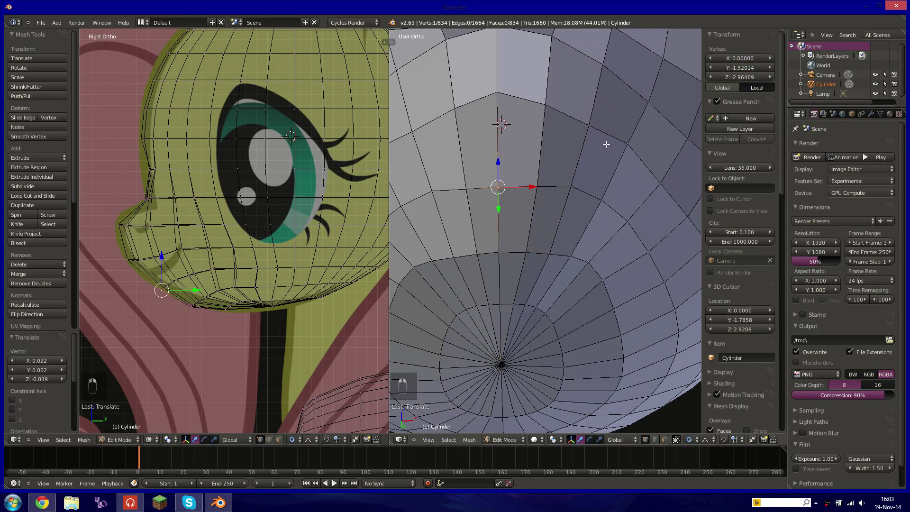
Step: Set the X coordinate of the centre-line vertices above the muzzle tip and up the face to 0
middle_drag(499, 94, 497, 99)
right_click(469, 291)
click(740, 58)
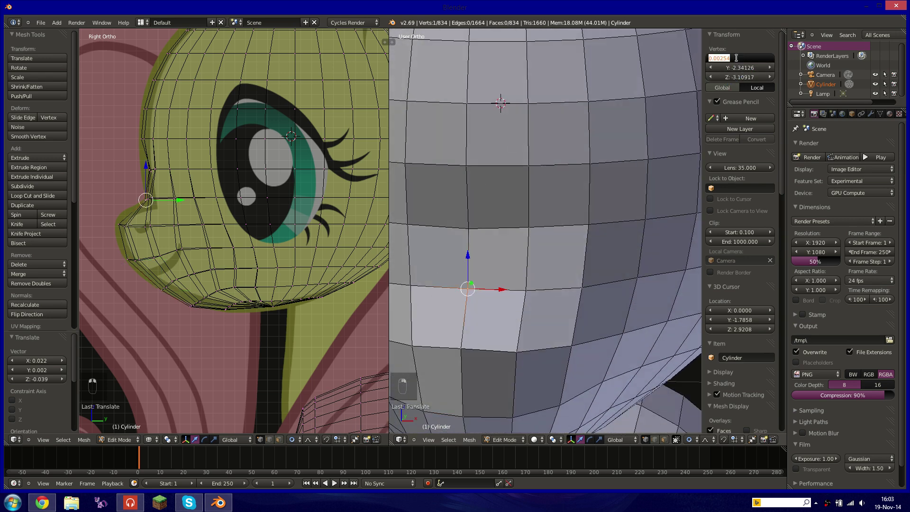
text(0)
key(Return)
right_click(471, 232)
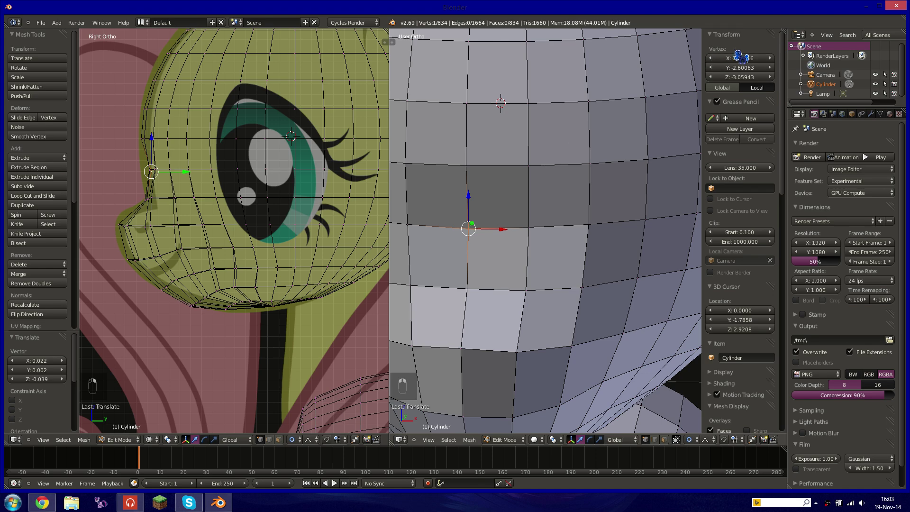
right_click(467, 161)
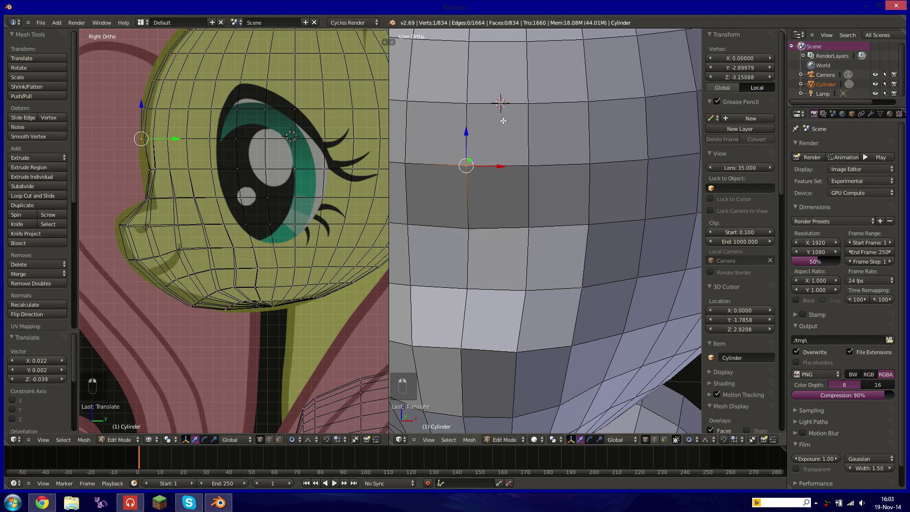
right_click(474, 106)
Step: Join the two 3D views into one right-side view and check the solid-shaded head and body against the whole reference image
scroll(489, 115, down, 10)
middle_drag(507, 232, 532, 238)
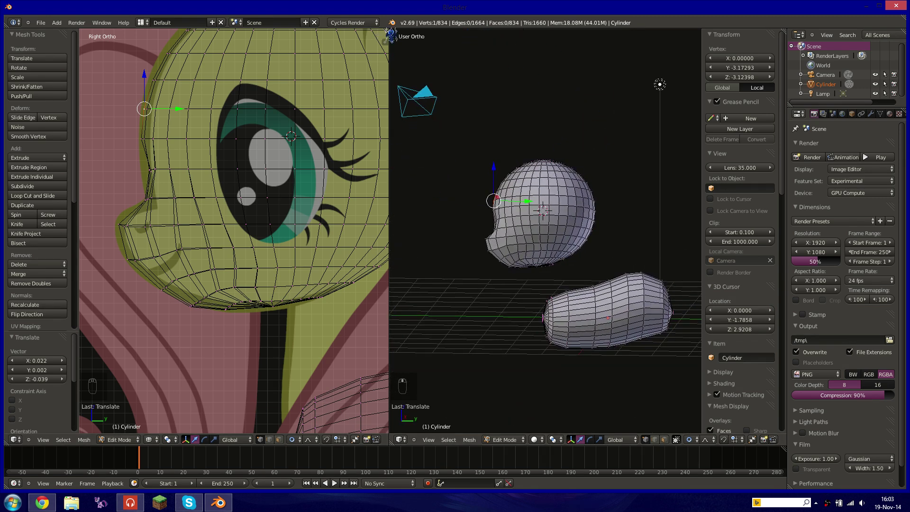
drag(388, 30, 600, 163)
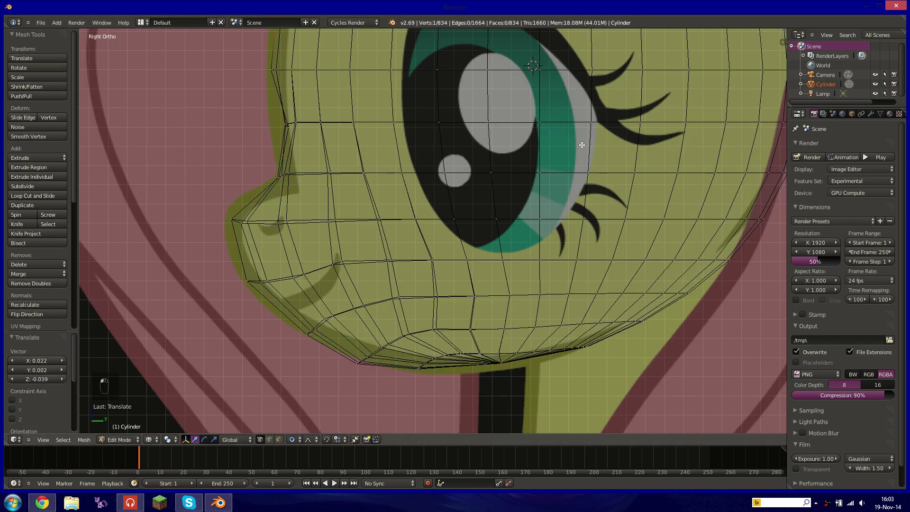
scroll(582, 144, down, 7)
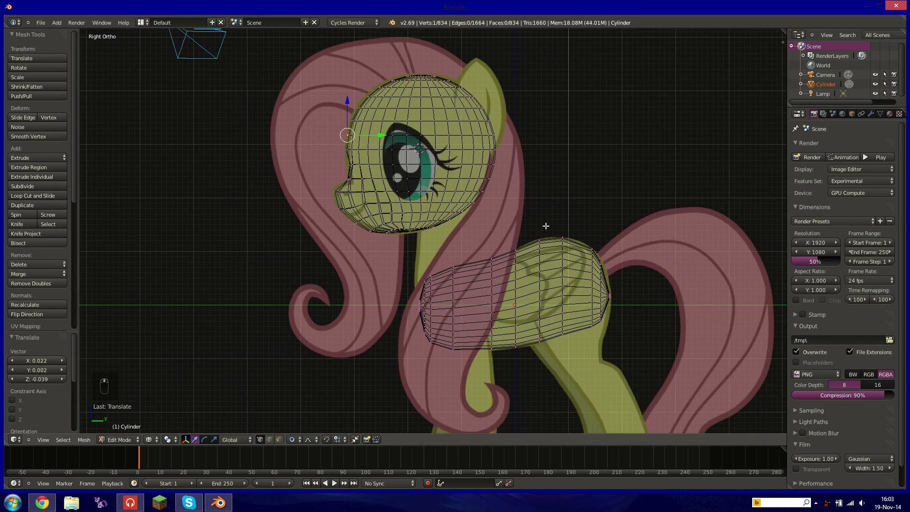
key(z)
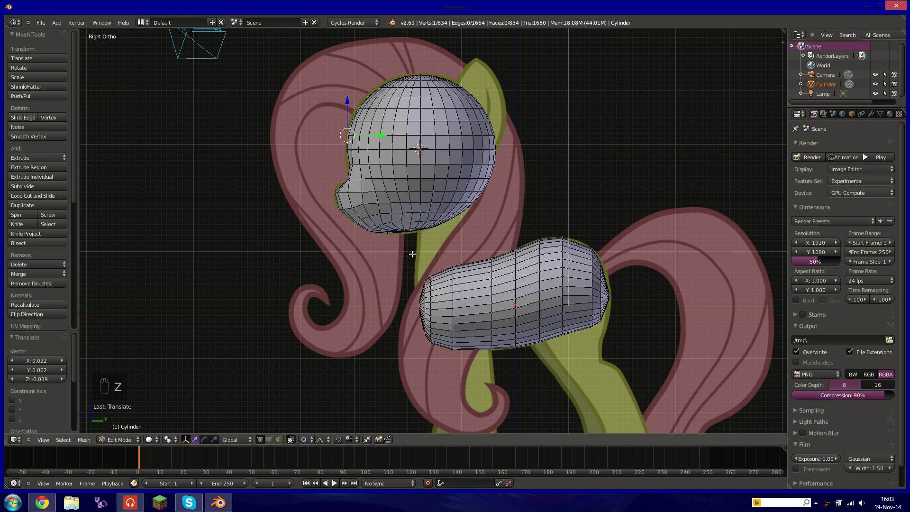
key(z)
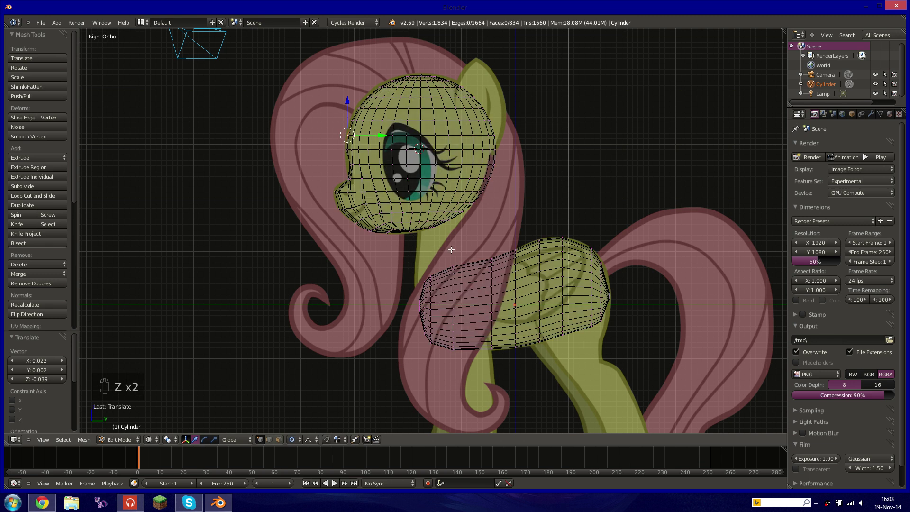
Step: Place the 3D cursor on the neck between the head and the body in the right-side view
shift+middle_drag(451, 249, 427, 259)
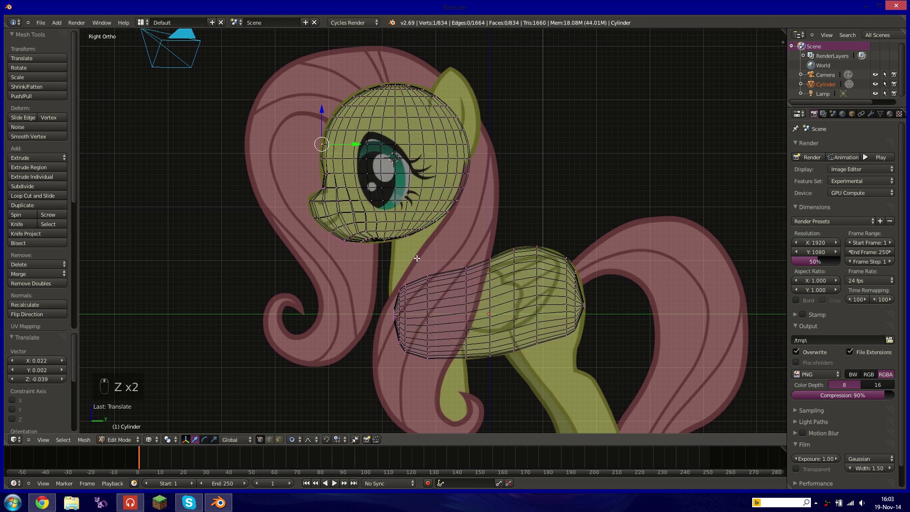
click(417, 258)
click(425, 253)
scroll(462, 235, up, 5)
shift+middle_drag(462, 235, 358, 335)
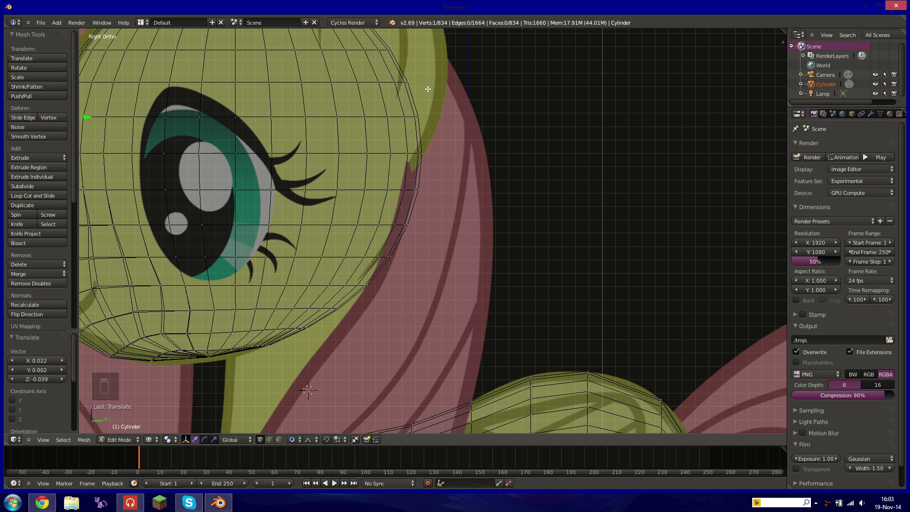
shift+middle_drag(452, 112, 437, 229)
shift+middle_drag(433, 281, 423, 184)
scroll(394, 216, down, 5)
scroll(410, 172, up, 4)
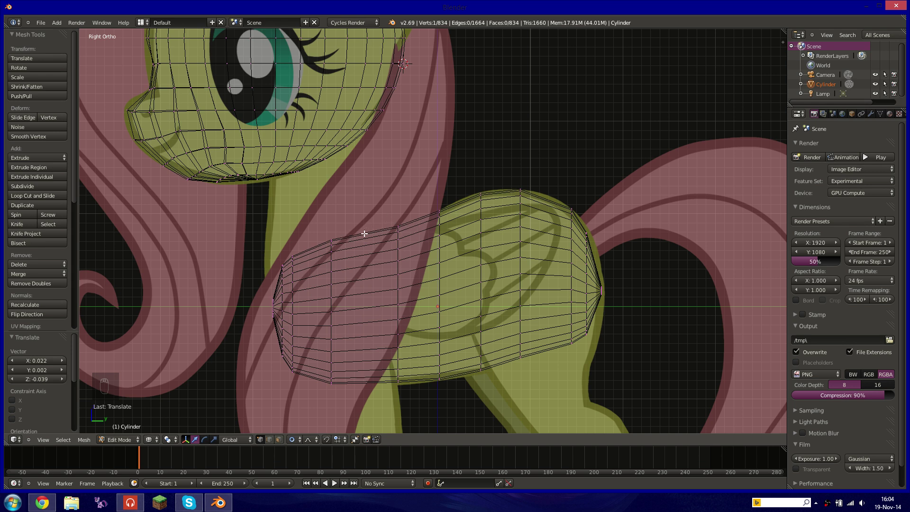
scroll(383, 261, down, 5)
scroll(392, 262, up, 6)
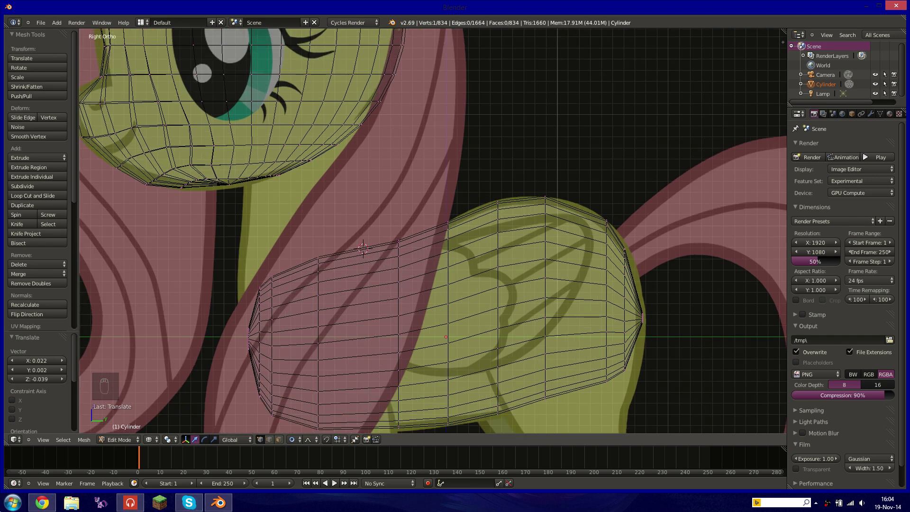
Step: Switch to the Pony Creator page in Chrome, give the pony a short mane that exposes its neck, and return to Blender
click(51, 499)
click(41, 4)
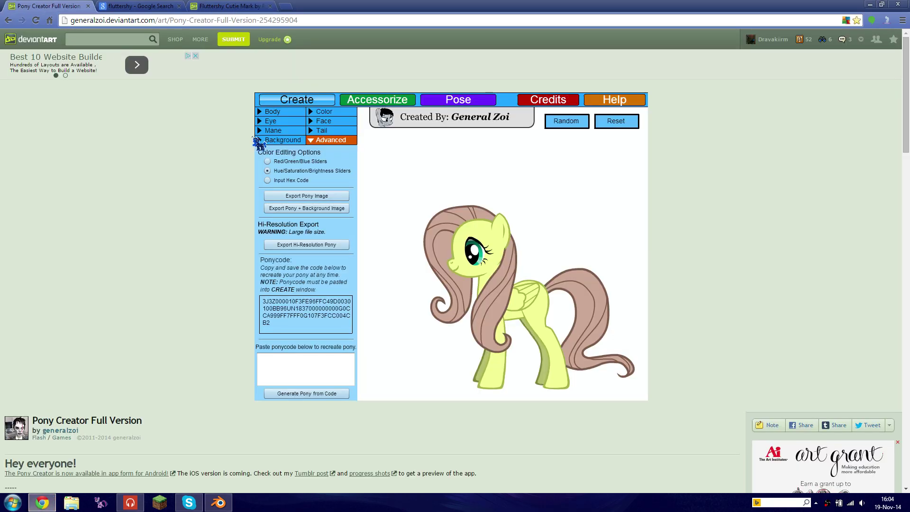
click(276, 130)
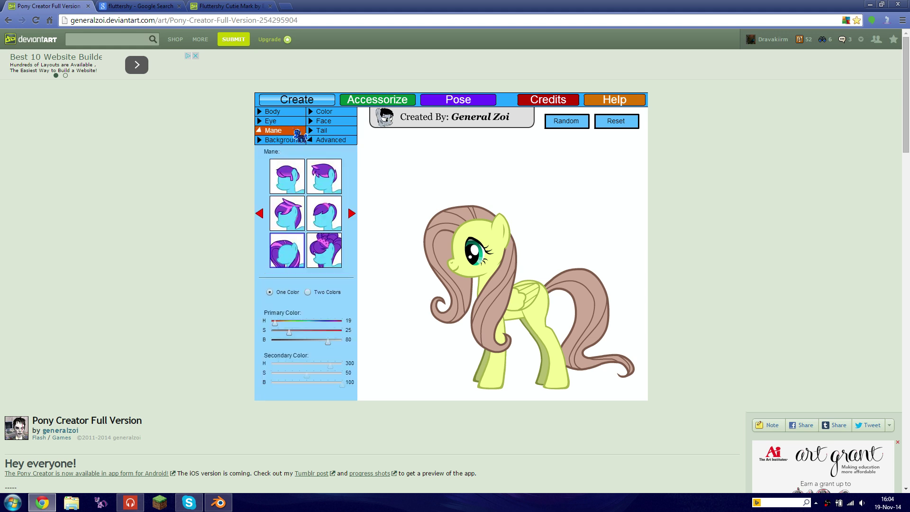
click(261, 214)
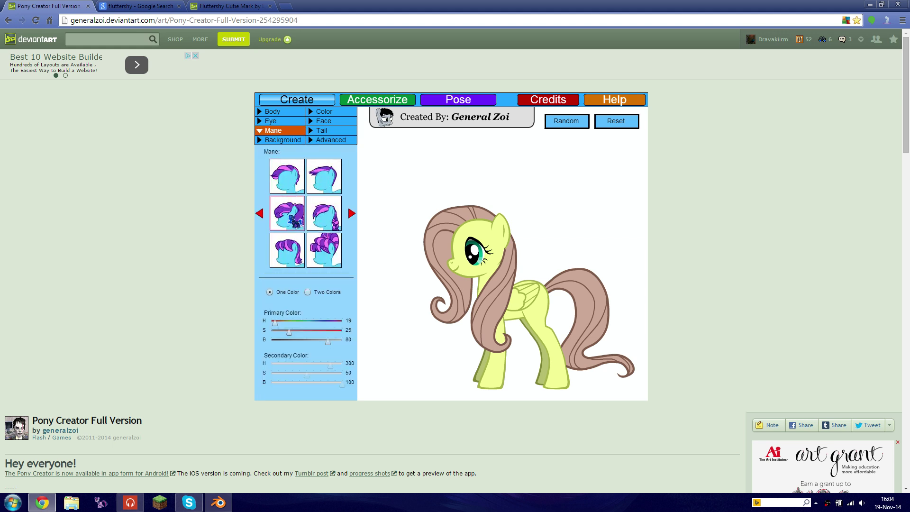
click(259, 213)
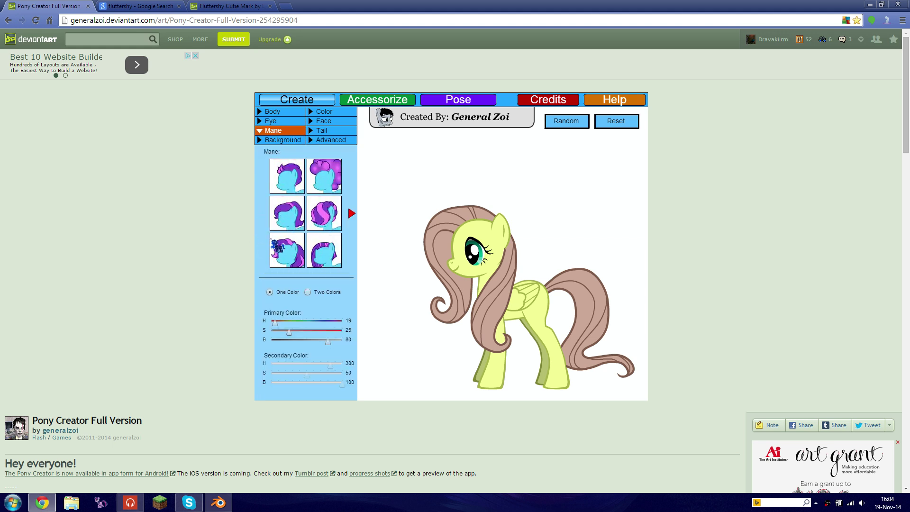
click(327, 251)
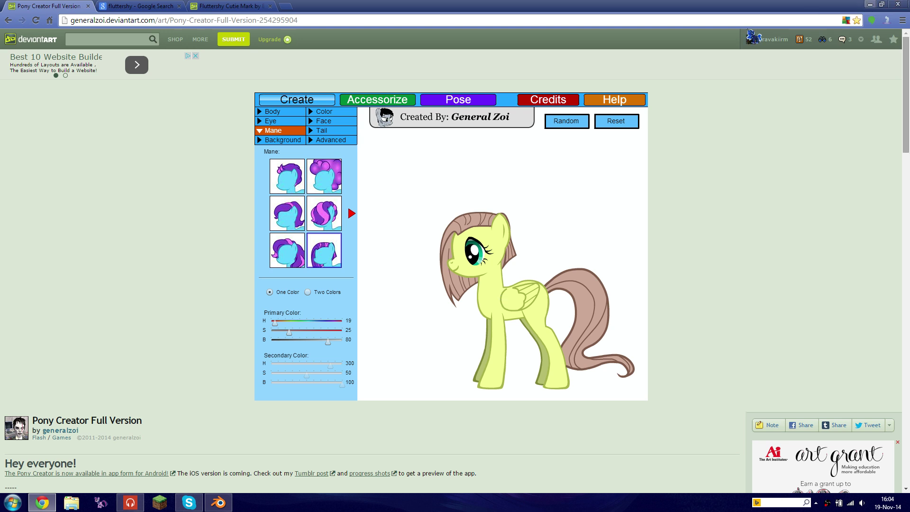
click(870, 4)
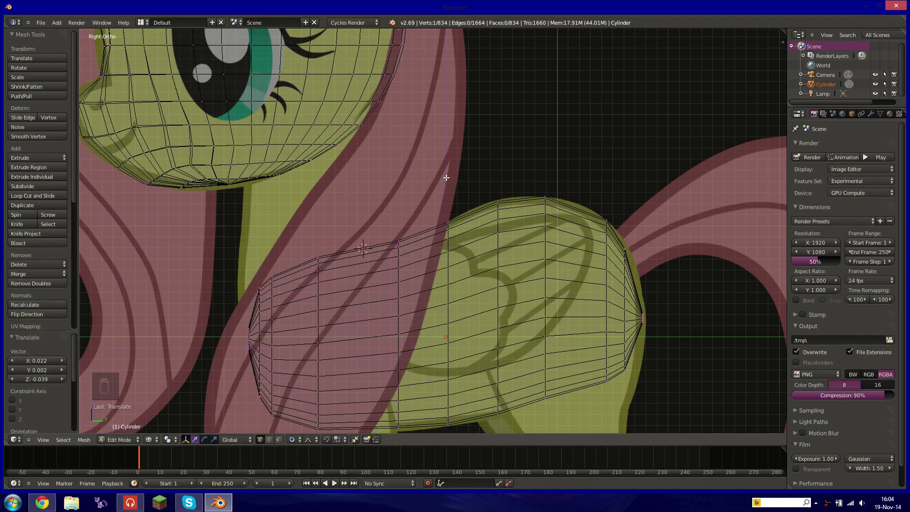
Step: Add a cylinder on the neck below the head and scale it down to about 0.511 for the neck
shift+middle_drag(446, 177, 446, 235)
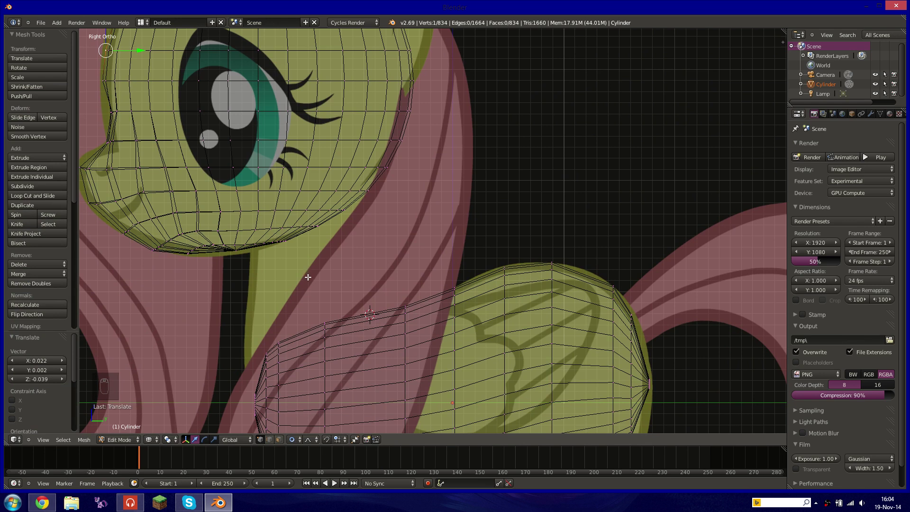
key(shift+a)
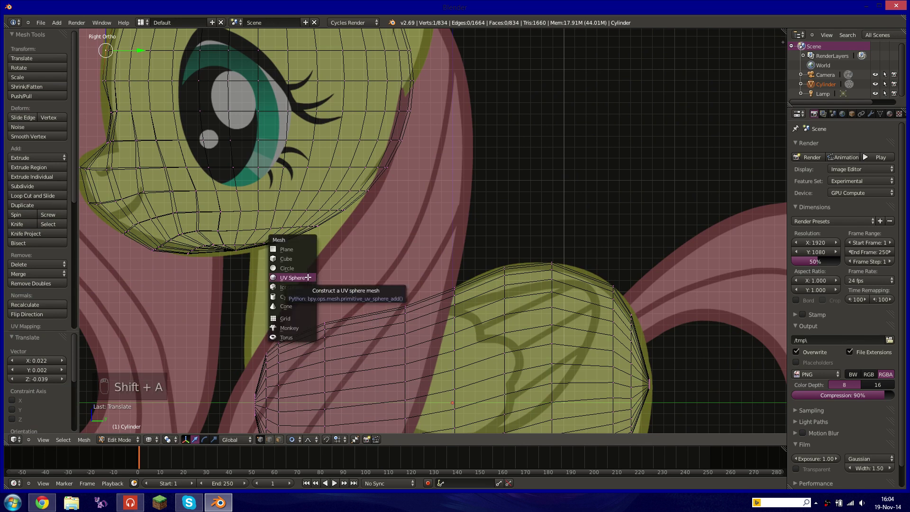
click(283, 296)
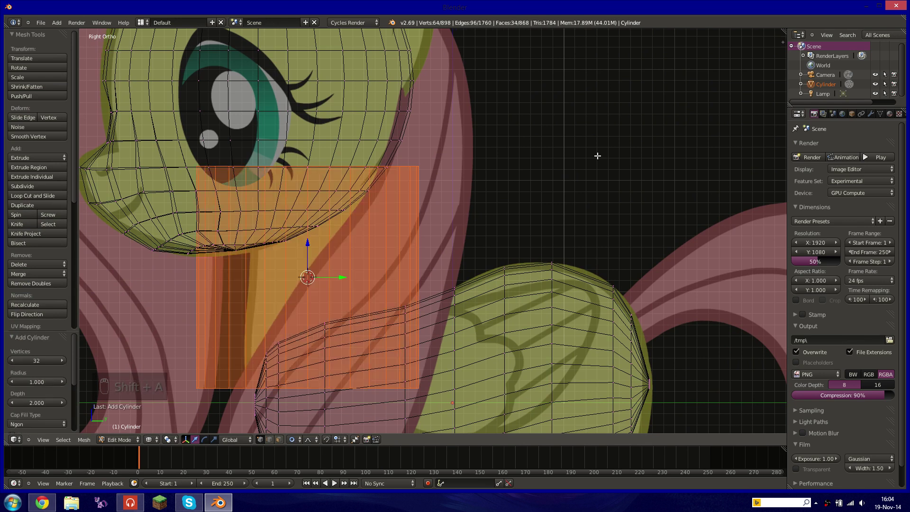
key(s)
click(477, 202)
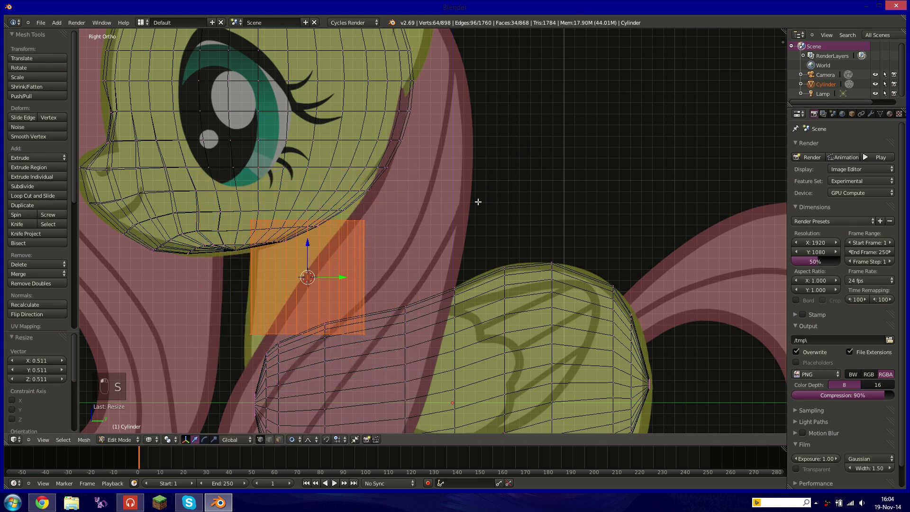
Step: Turn off proportional editing and lower the neck cylinder into the front of the body, aligning its front edge with the chest
key(o)
key(o)
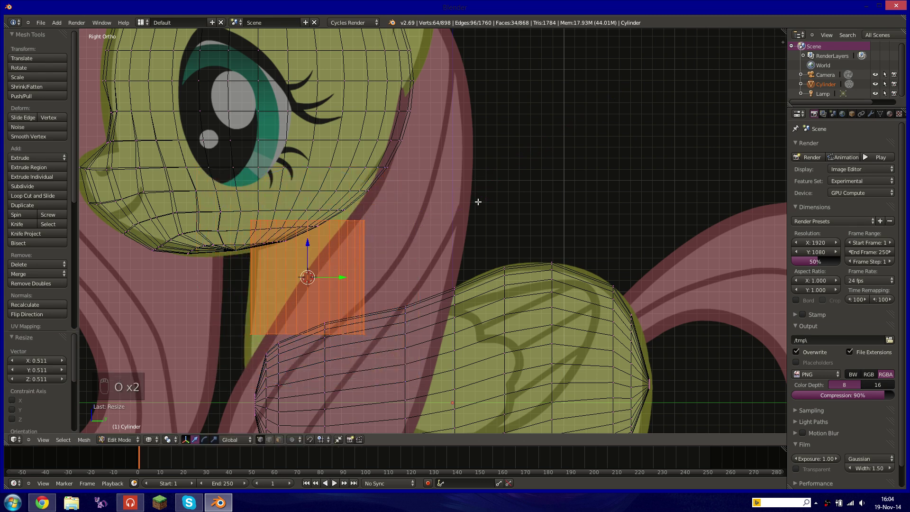
scroll(362, 266, up, 2)
key(g)
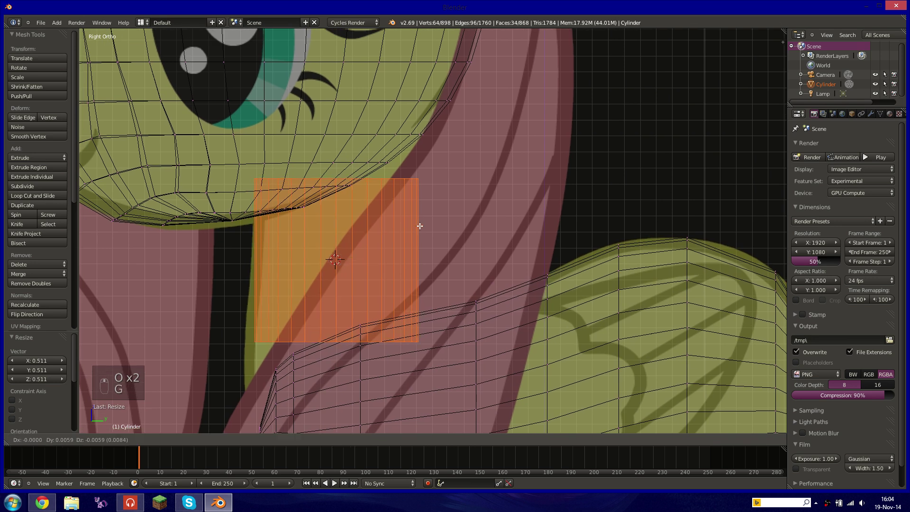
click(408, 294)
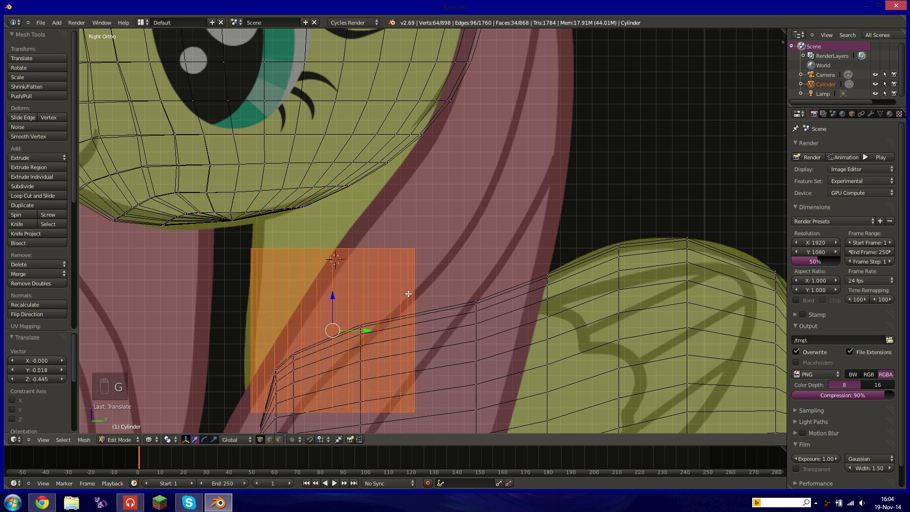
shift+middle_drag(434, 316, 456, 227)
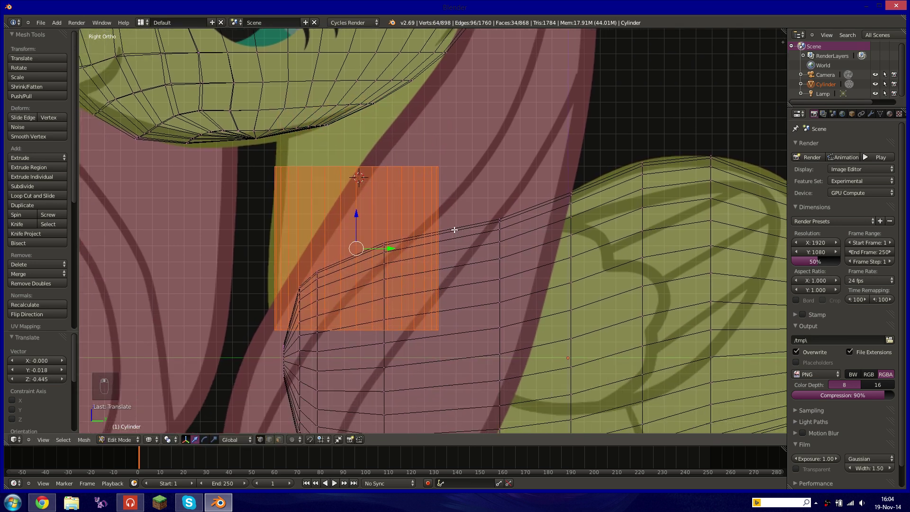
key(g)
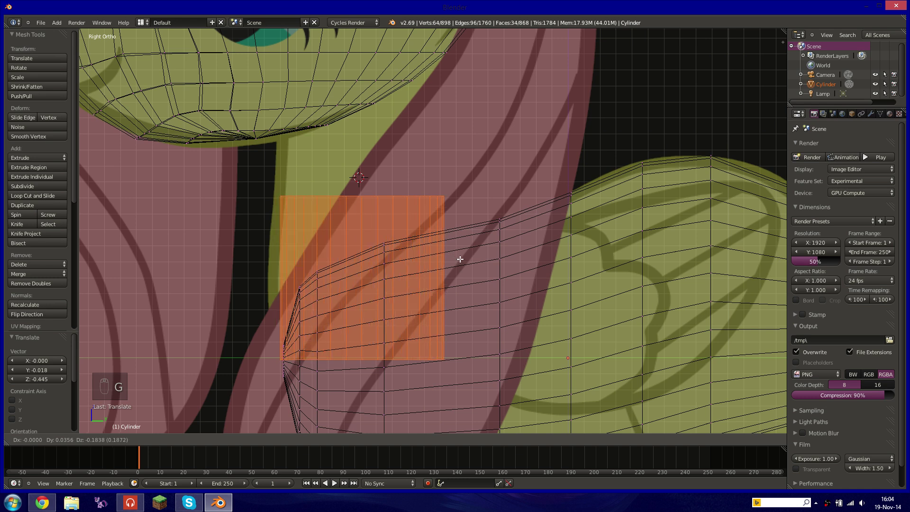
click(463, 253)
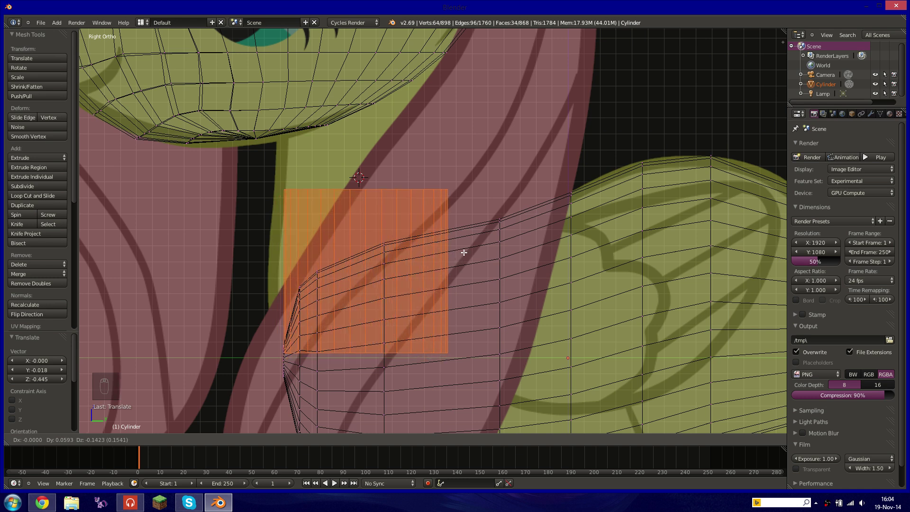
Step: Examine how the neck cylinder overlaps the front of the body, up close and in solid shading
shift+middle_drag(301, 351, 318, 323)
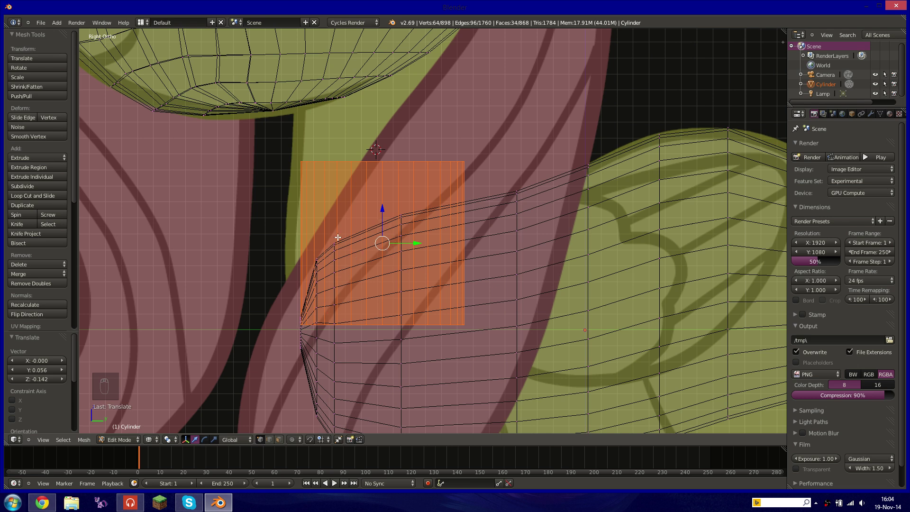
shift+scroll(320, 317, up, 2)
scroll(328, 319, up, 3)
shift+middle_drag(340, 322, 358, 262)
scroll(408, 152, down, 4)
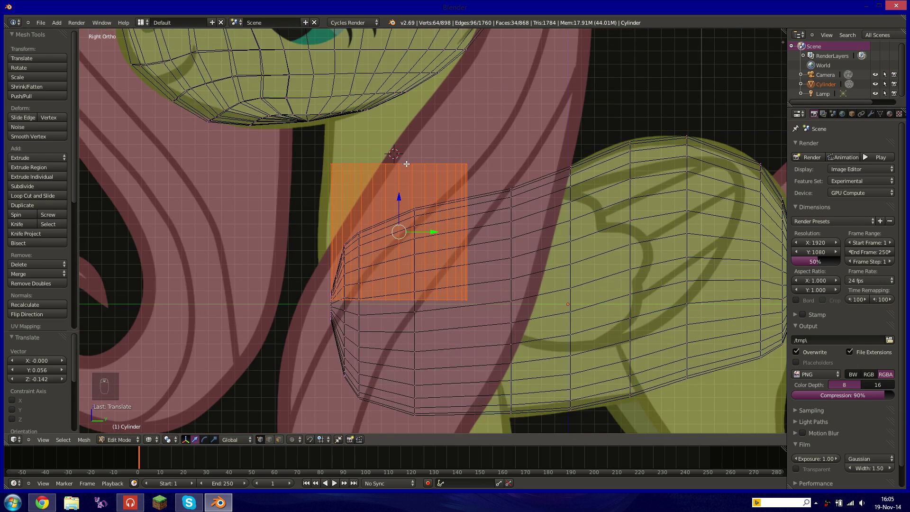
shift+middle_drag(409, 214, 401, 250)
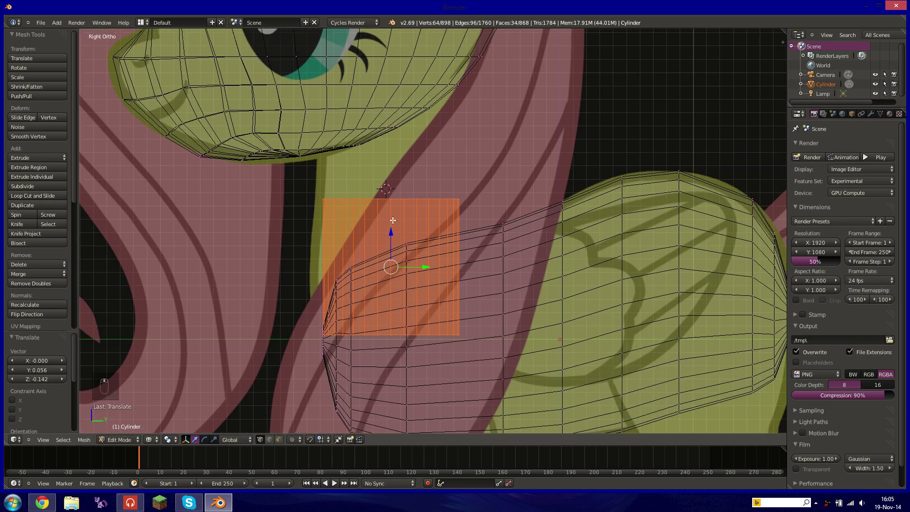
key(z)
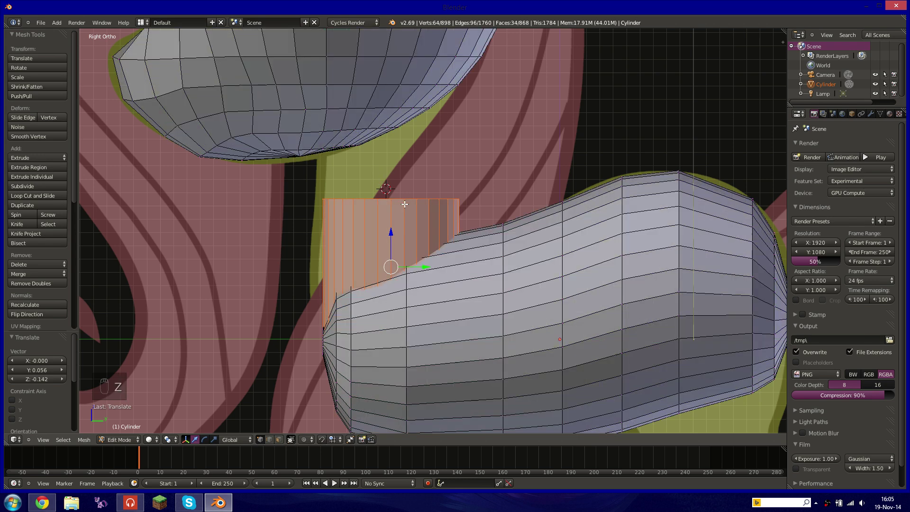
middle_drag(380, 183, 405, 233)
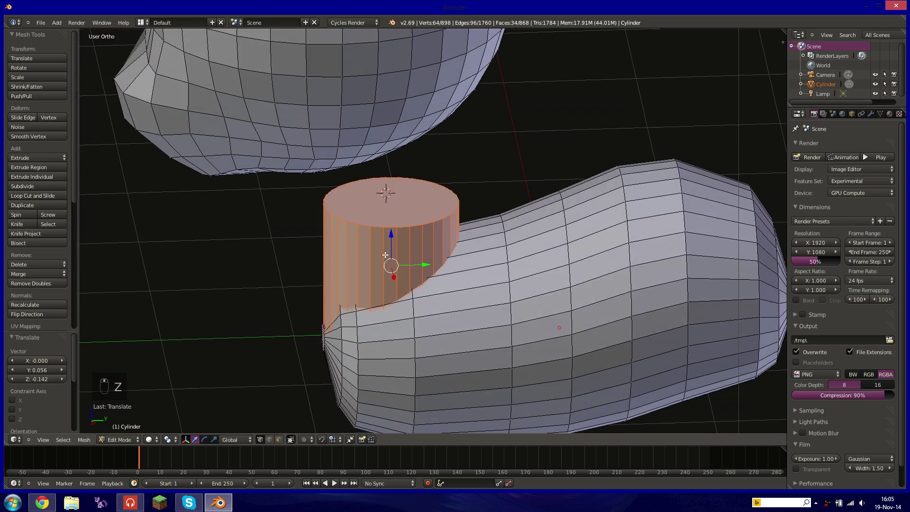
Step: In the right-side wireframe view, lower the neck cylinder's top face into the body and scale it by about 1.048
click(278, 439)
right_click(368, 206)
key(KP_3)
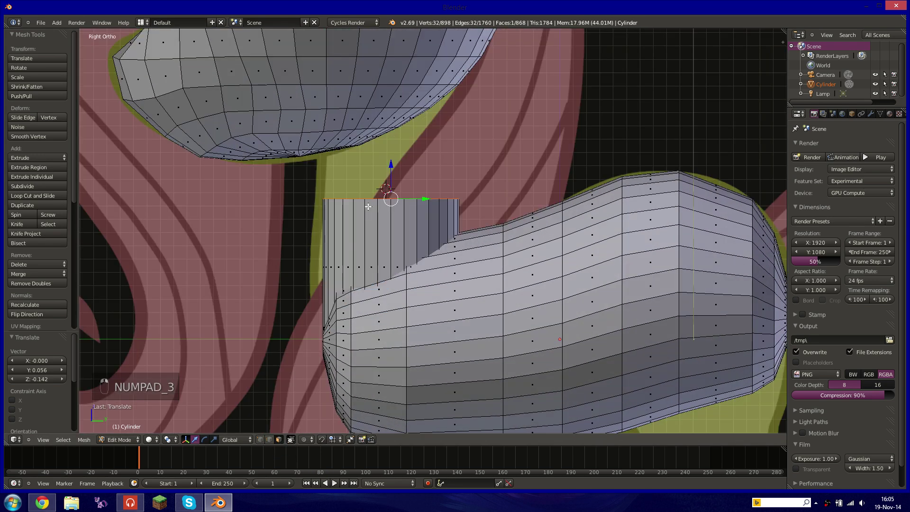
key(z)
key(g)
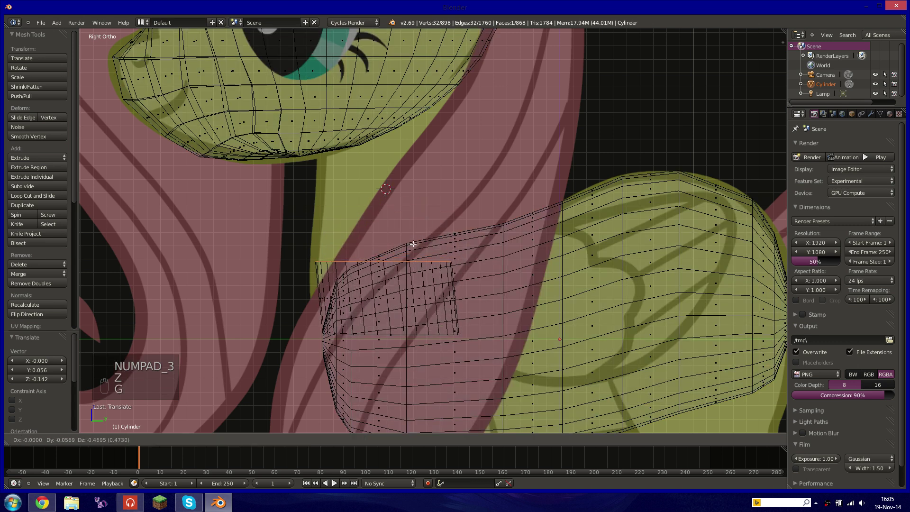
click(433, 238)
key(s)
click(440, 237)
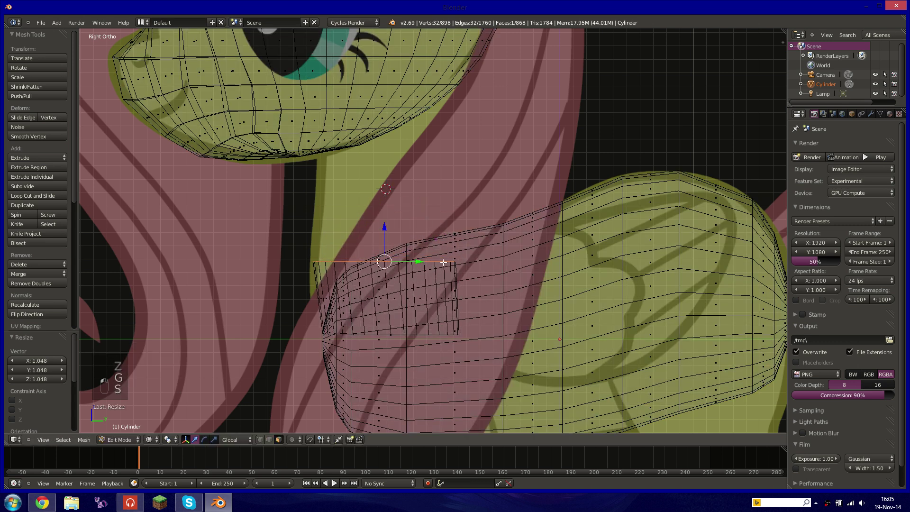
Step: Extrude the neck's top face upward about 0.59 and shift it slightly back along the reference neck
key(e)
click(471, 174)
key(g)
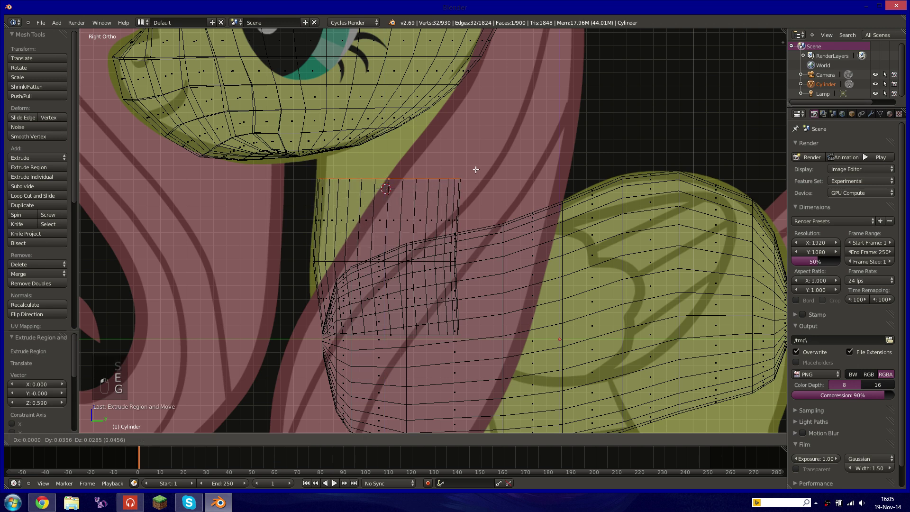
click(479, 170)
key(e)
click(486, 169)
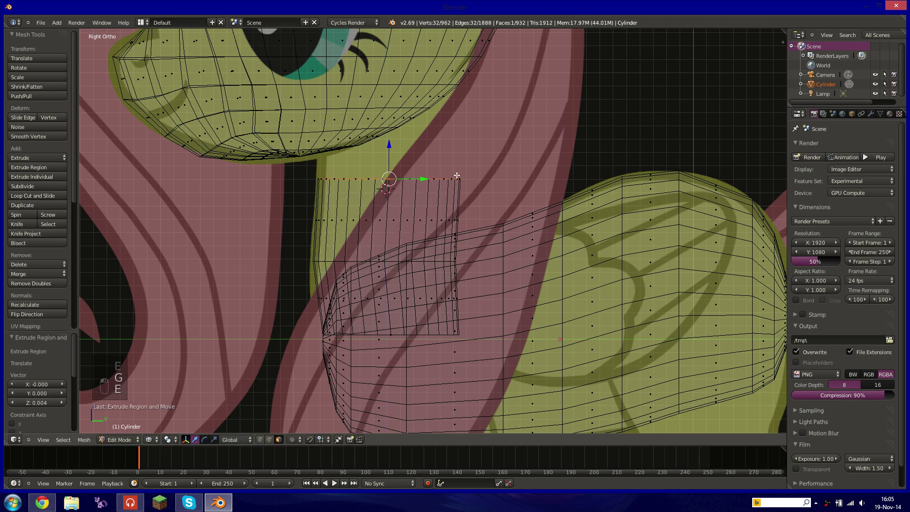
key(ctrl+z)
Step: Scale the neck's top face by about 1.109, nudge it up and back, and scale it down by about 0.914
key(s)
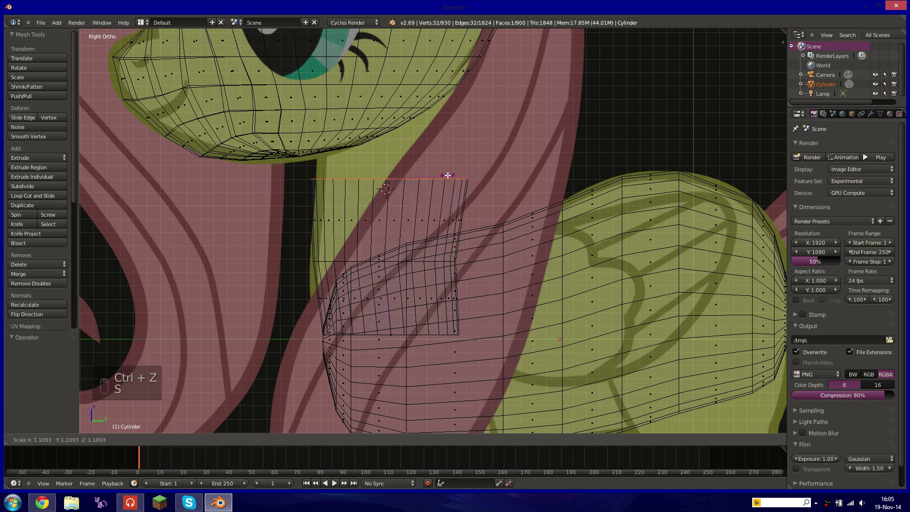
click(455, 173)
key(g)
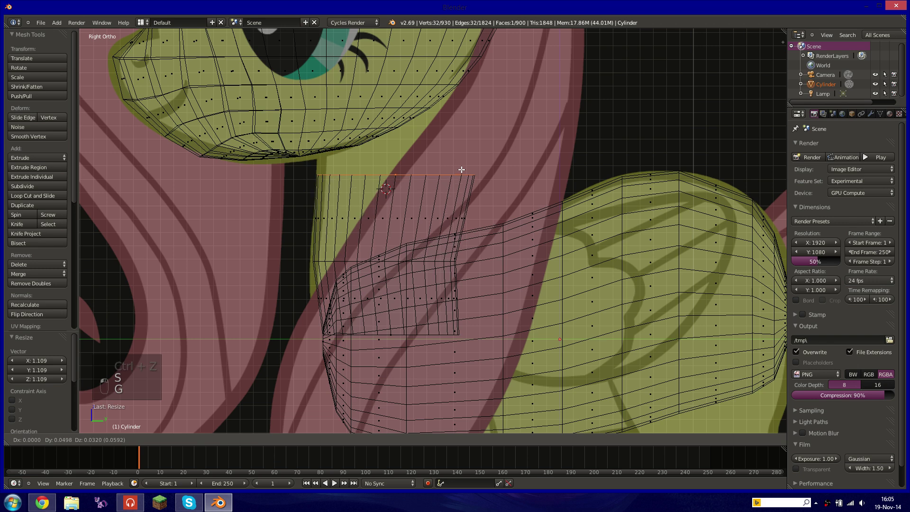
click(462, 169)
key(s)
click(508, 158)
Step: Extrude the neck's top face about 0.562 up into the head and move it further up
key(e)
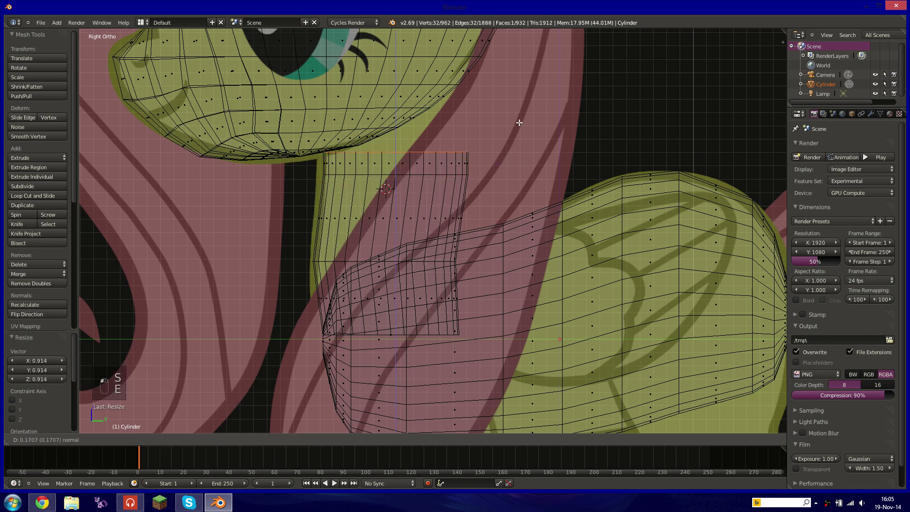
click(518, 95)
shift+middle_drag(518, 100, 491, 173)
key(g)
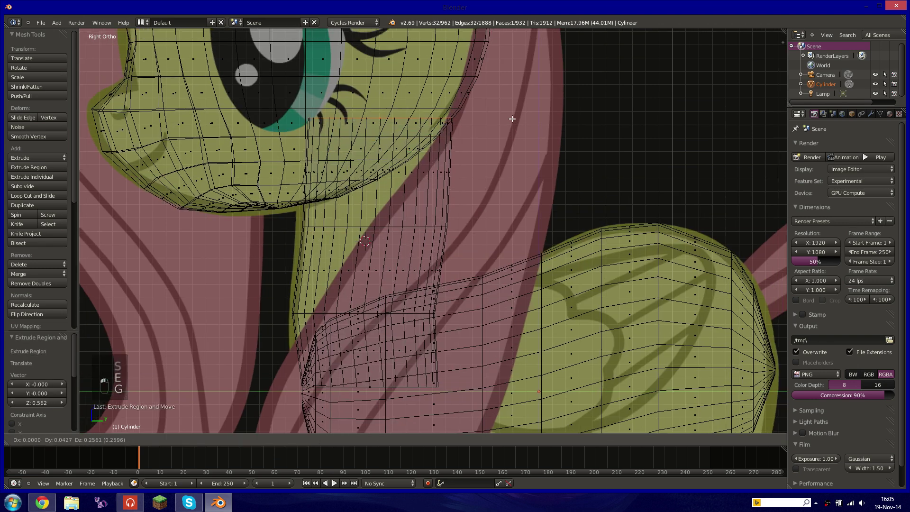
click(524, 95)
Step: Scale the neck's top face by about 0.819 and move it back about 0.21 and up about 0.12 inside the head
key(s)
click(503, 101)
key(g)
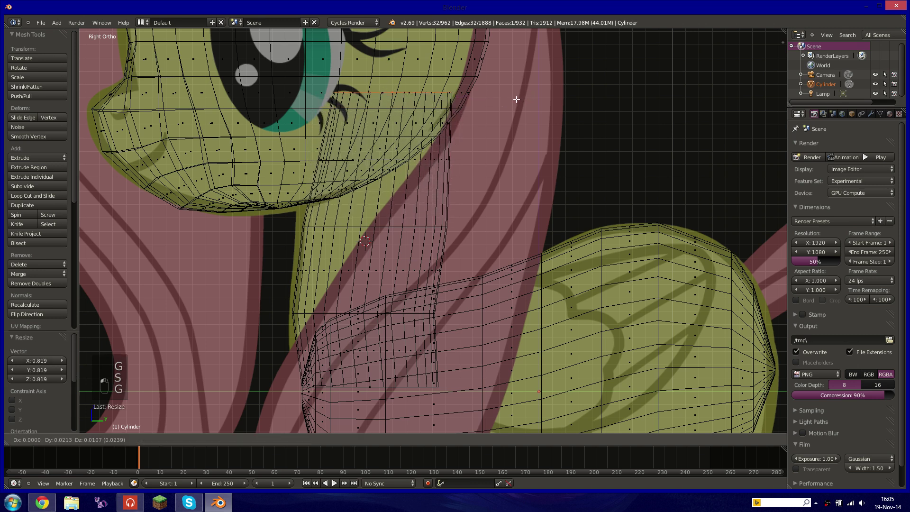
click(531, 96)
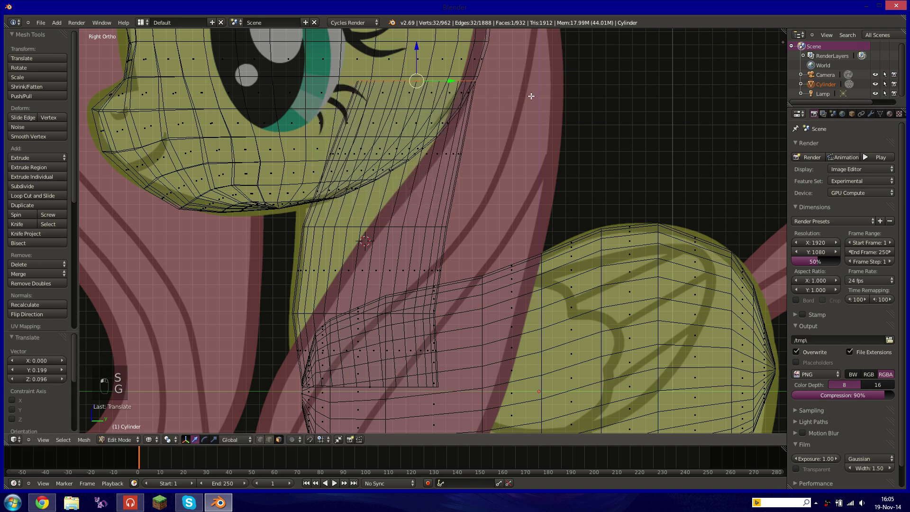
shift+middle_drag(523, 119, 512, 142)
key(g)
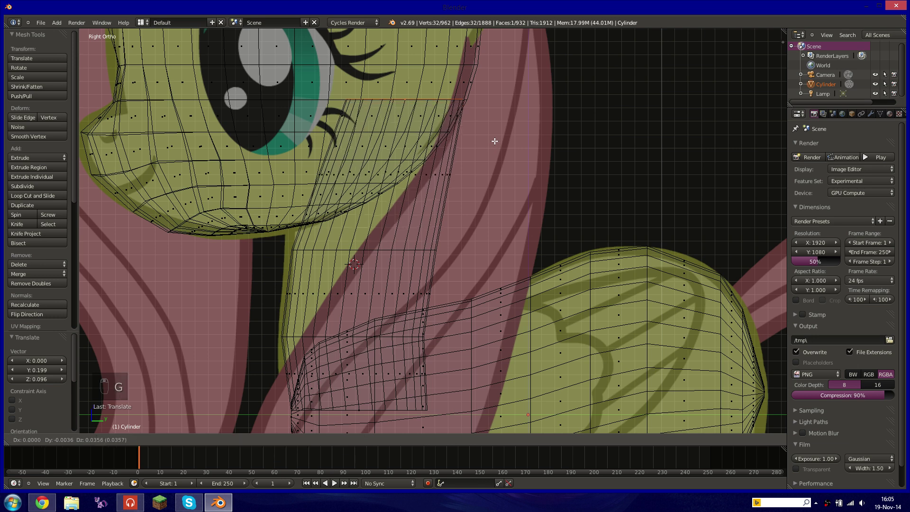
click(496, 142)
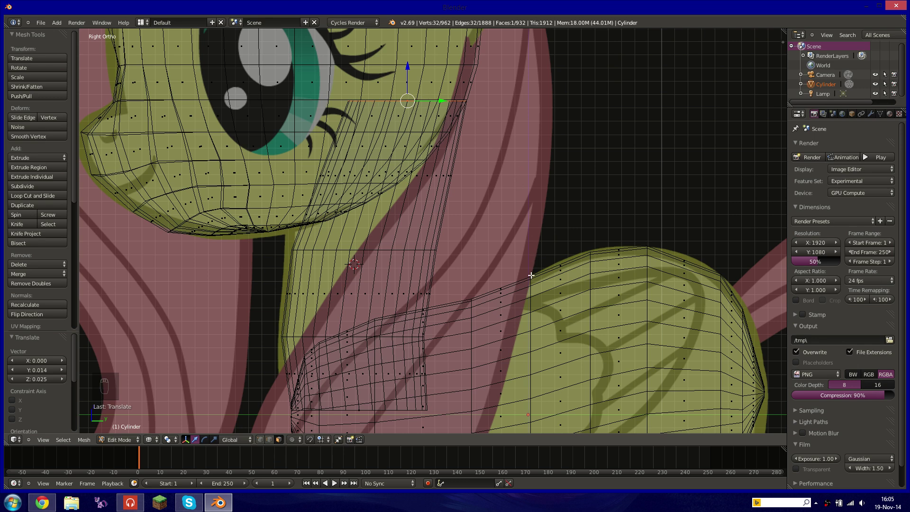
Step: Leave Edit Mode and examine the head, neck and body in solid shading against the reference, orbiting and returning to the right view
scroll(531, 275, down, 5)
key(z)
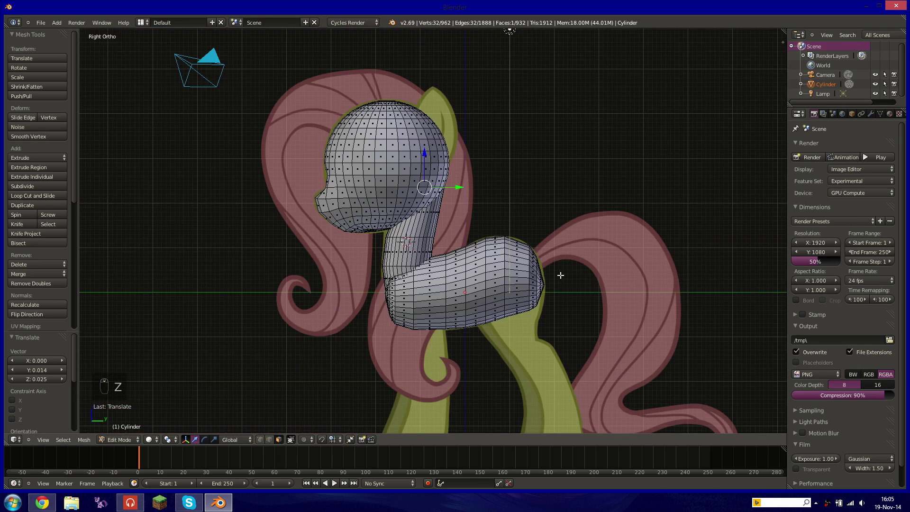
key(Tab)
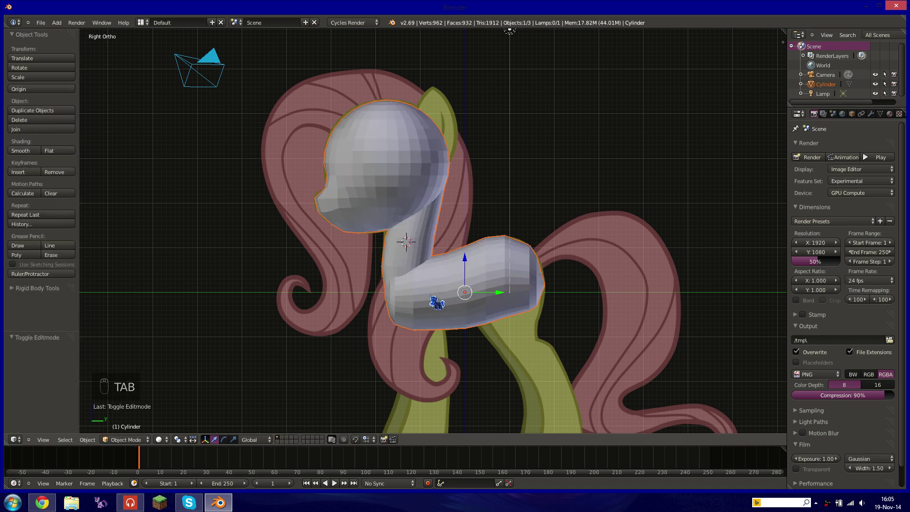
middle_drag(388, 314, 540, 290)
key(KP_3)
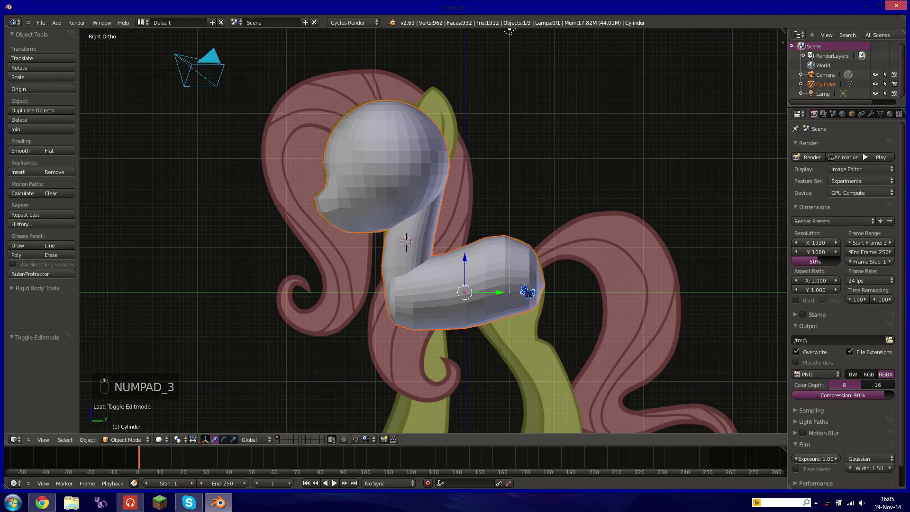
scroll(525, 290, down, 2)
scroll(527, 290, up, 5)
scroll(527, 289, down, 4)
scroll(528, 280, up, 2)
shift+middle_drag(524, 215, 524, 224)
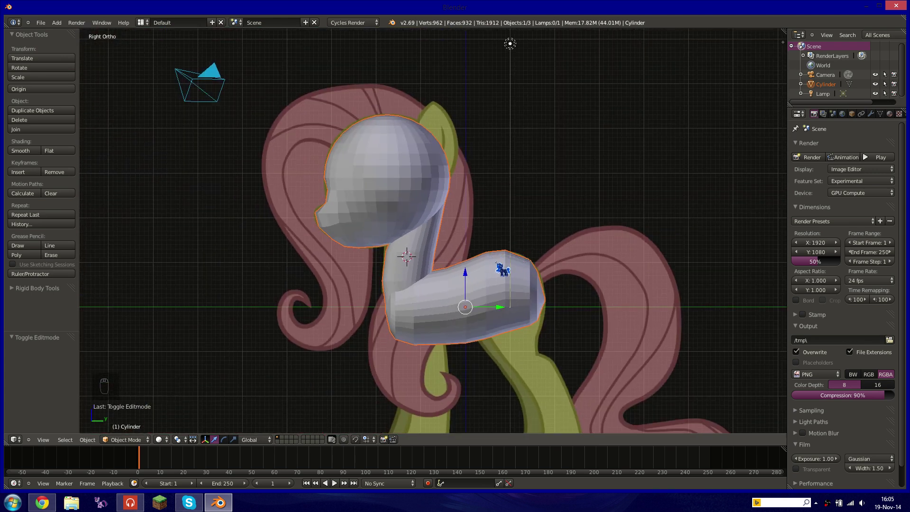
Step: Show the model in solid shading from the front view and enter Edit Mode on its mesh
key(z)
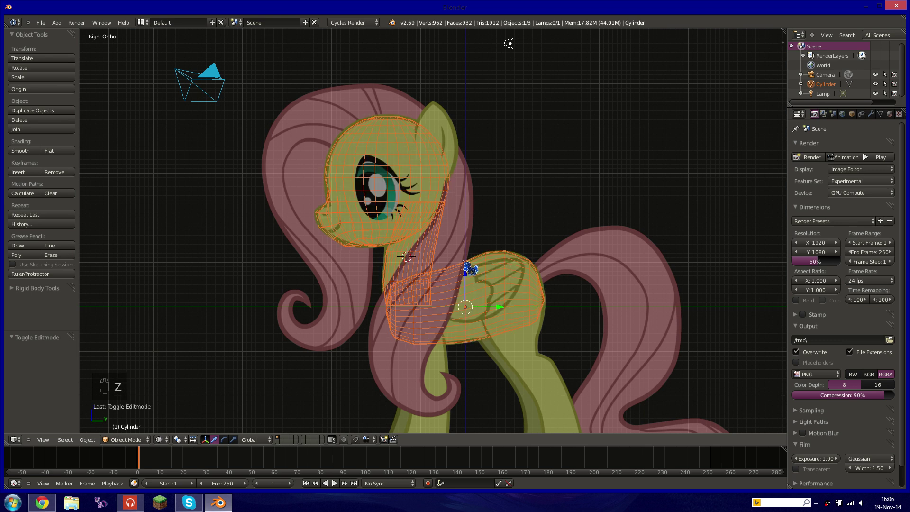
key(KP_1)
key(z)
scroll(468, 271, up, 3)
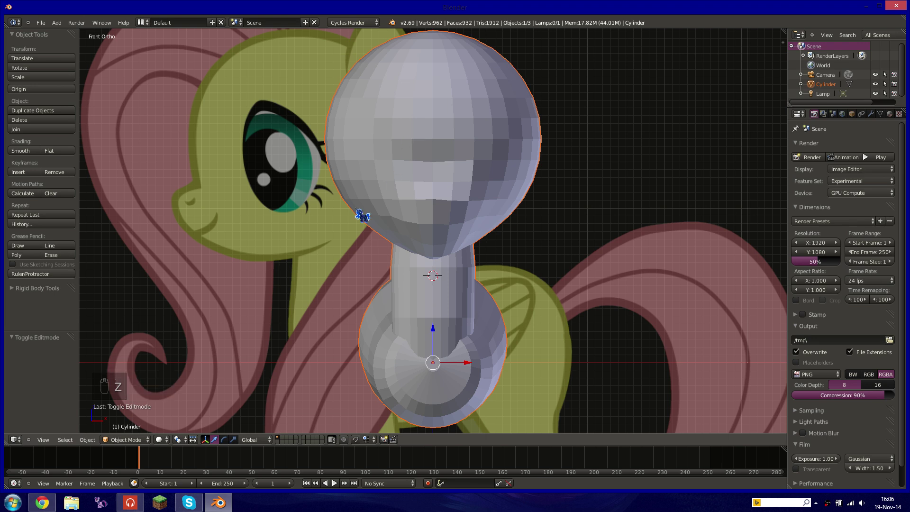
key(Tab)
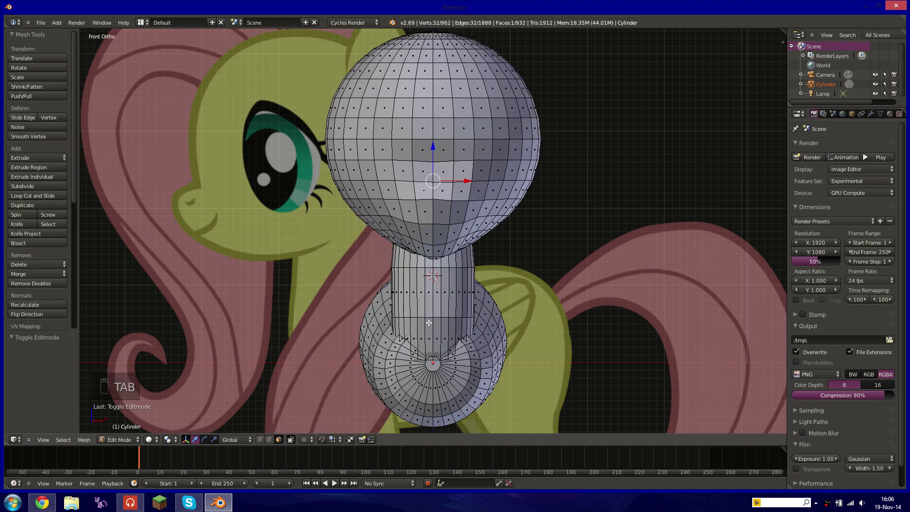
shift+middle_drag(436, 353, 434, 321)
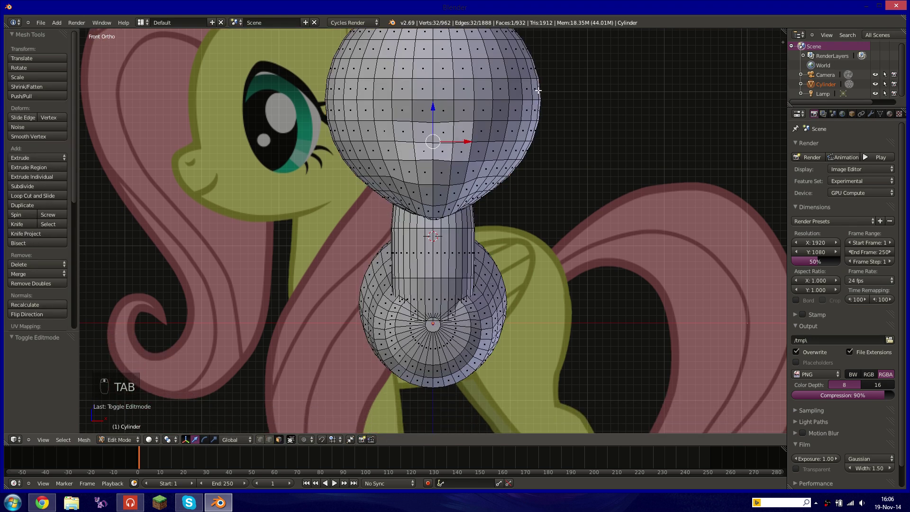
shift+middle_drag(524, 185, 516, 222)
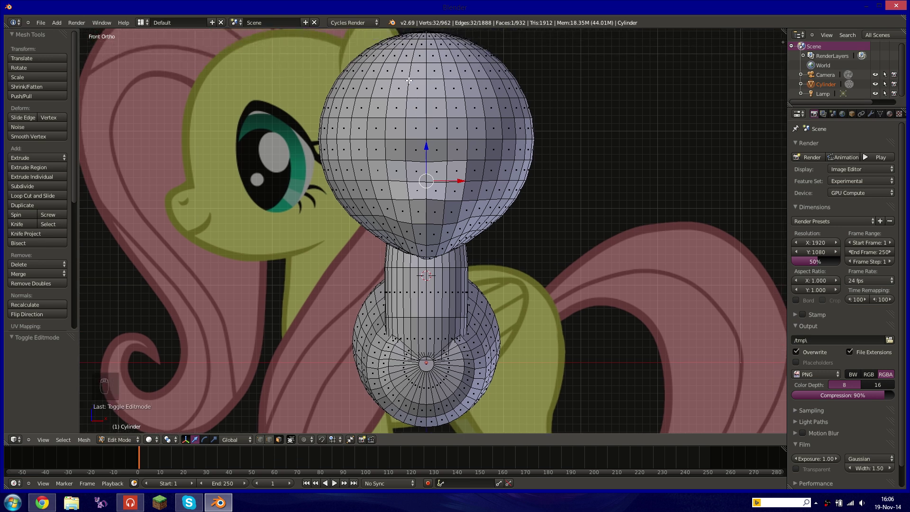
key(z)
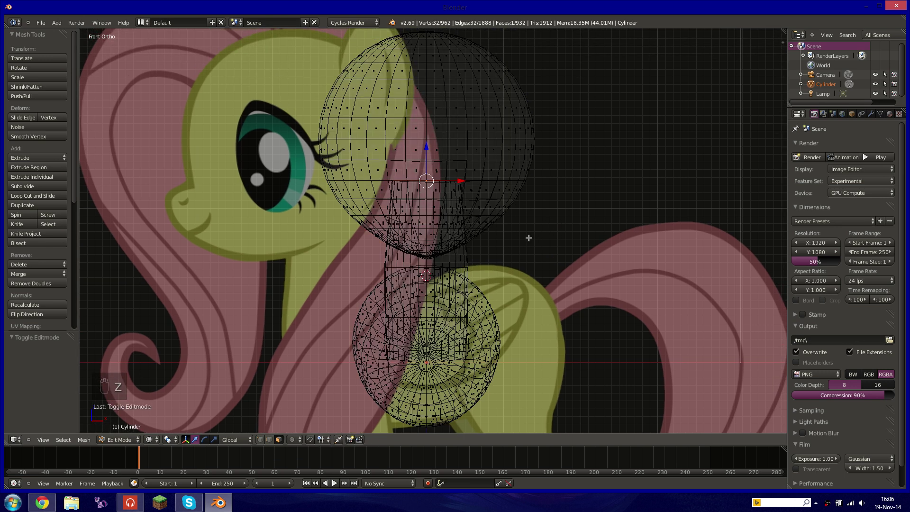
key(z)
key(c)
scroll(563, 220, down, 5)
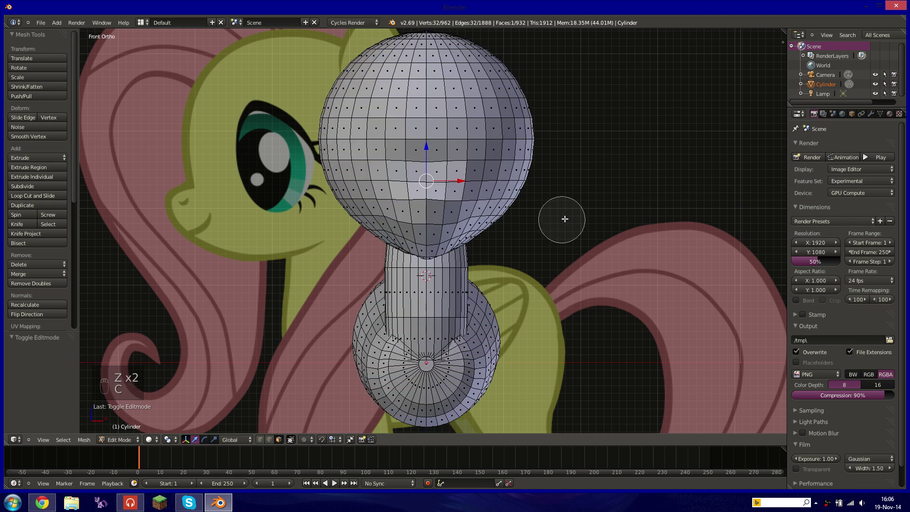
right_click(480, 266)
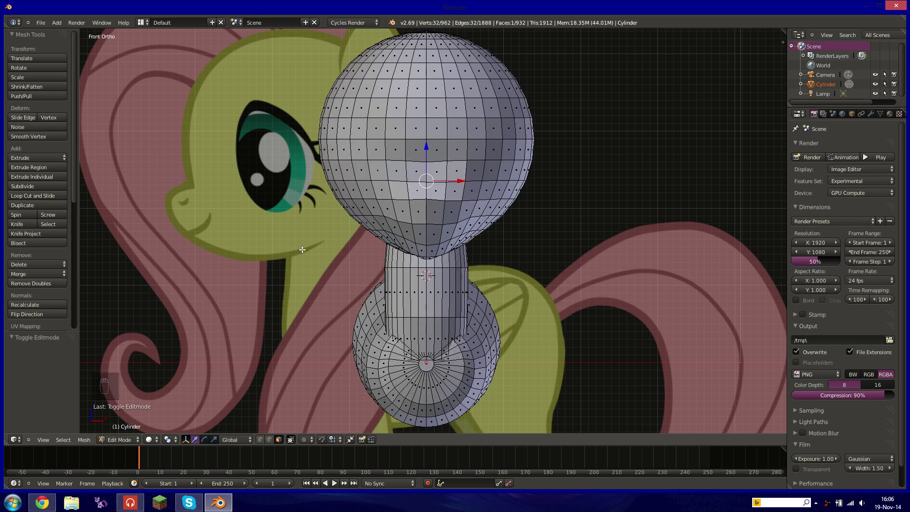
Step: In wireframe front view, circle-select the faces of the head, neck and body left of the centreline
key(z)
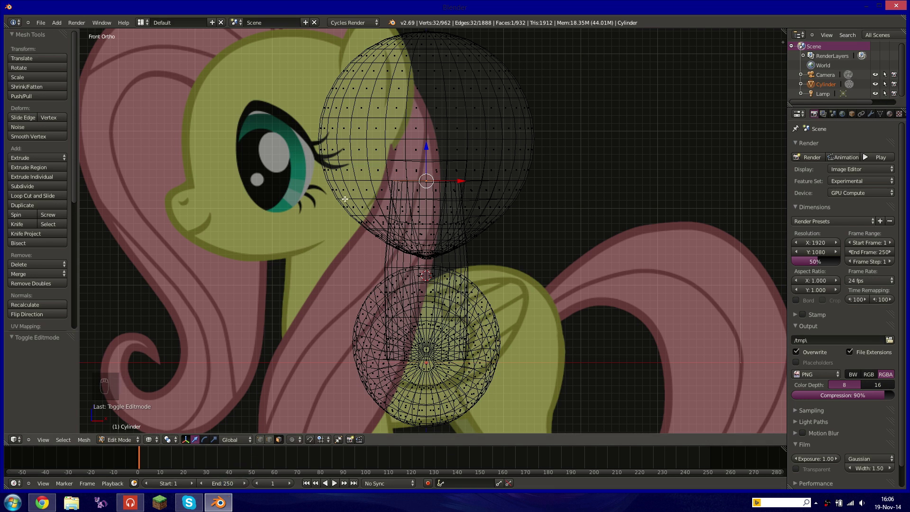
key(c)
scroll(241, 203, down, 6)
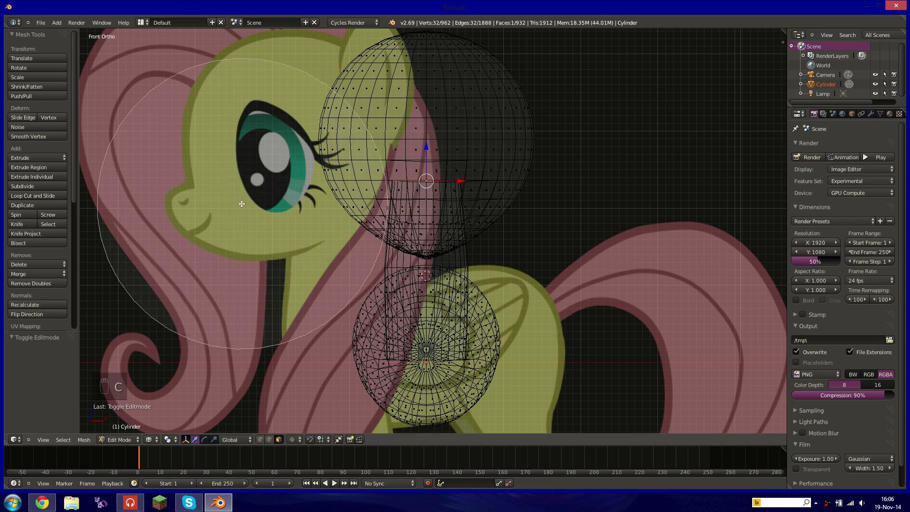
scroll(242, 204, up, 6)
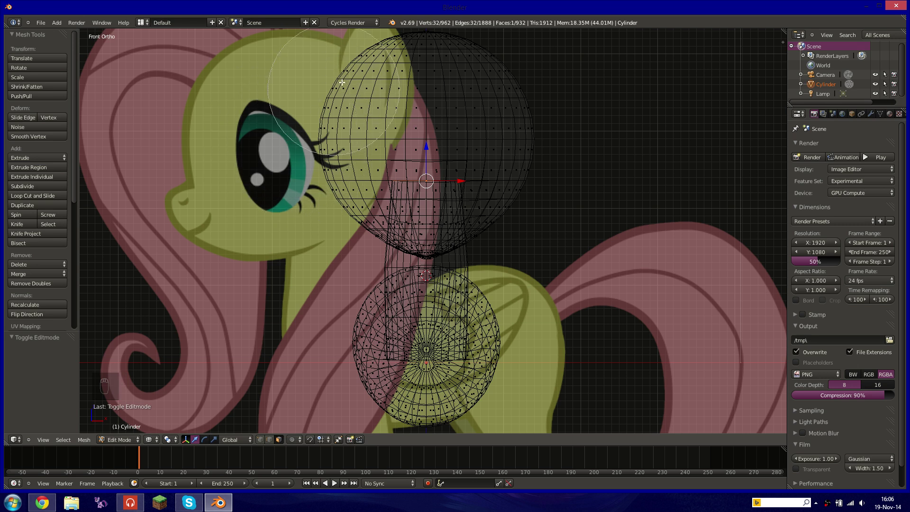
mouse_move(379, 76)
mouse_down()
mouse_move(355, 112)
mouse_move(365, 194)
mouse_move(355, 388)
mouse_up()
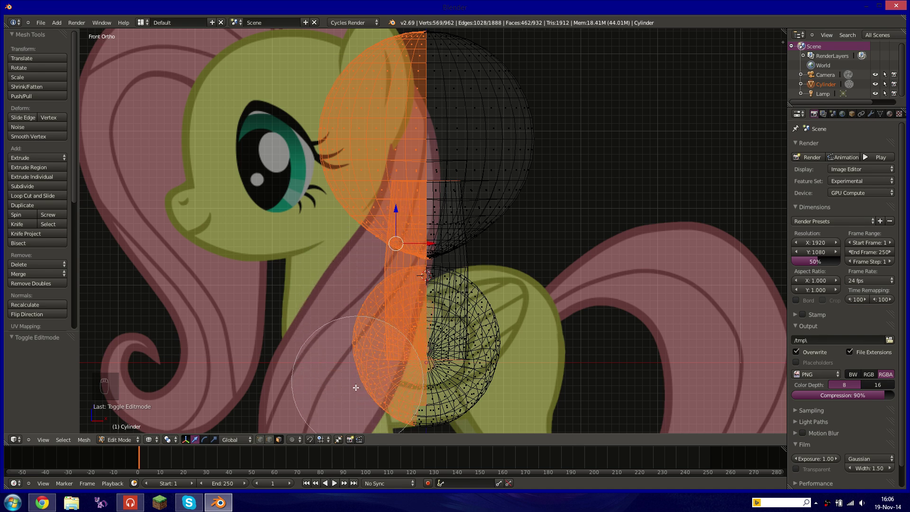
Step: Add the missed faces on the body's underside left of the centreline to the selection with circle select
right_click(667, 306)
shift+middle_drag(633, 353, 642, 220)
scroll(635, 262, up, 4)
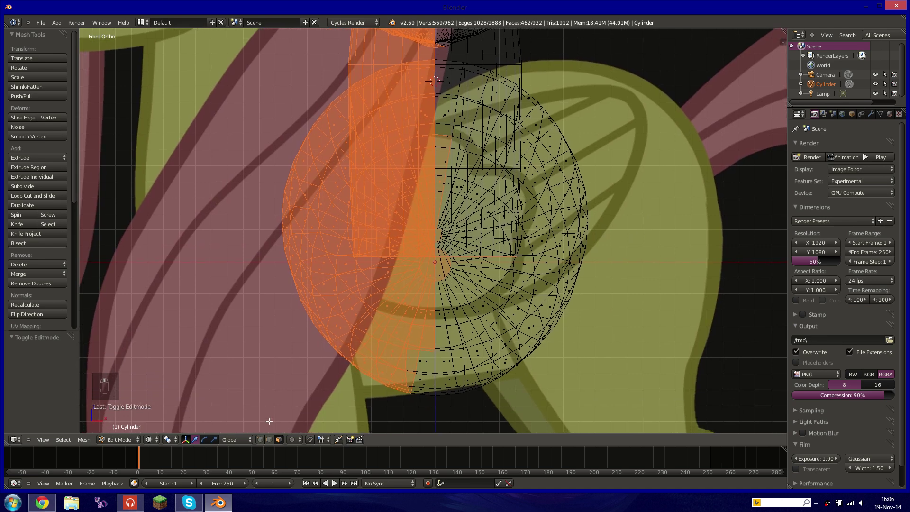
key(c)
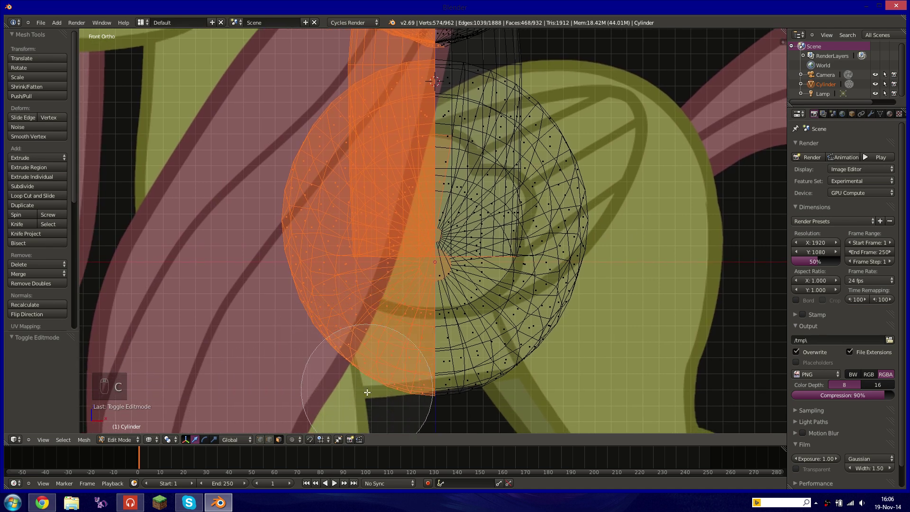
drag(365, 386, 541, 375)
right_click(542, 375)
Step: Deselect the stray faces extending right of the centreline on the body and beneath the chin
shift+middle_drag(644, 215, 654, 341)
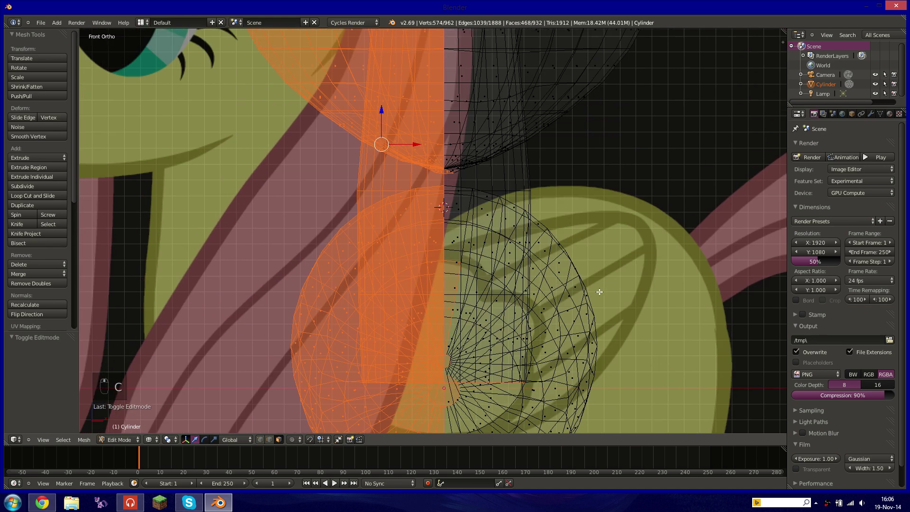
key(c)
middle_click(515, 296)
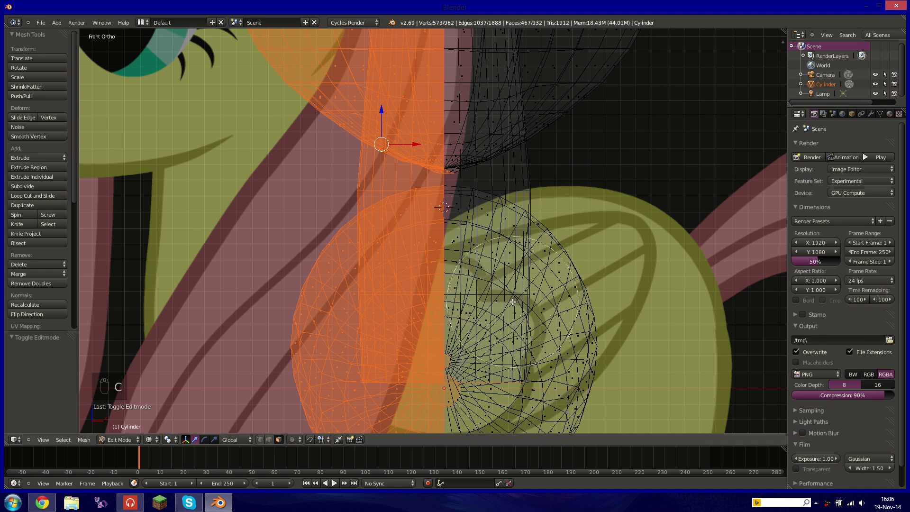
right_click(583, 301)
shift+middle_drag(621, 182, 583, 237)
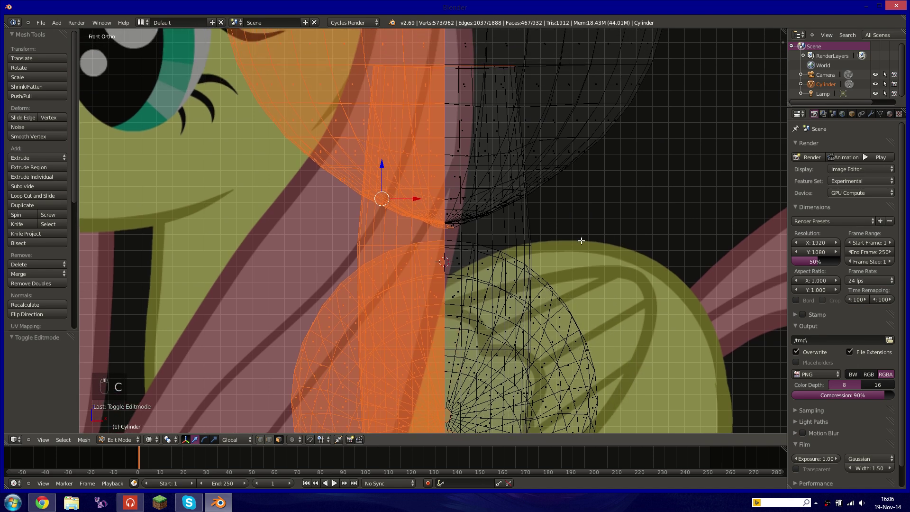
key(z)
scroll(589, 240, up, 5)
key(z)
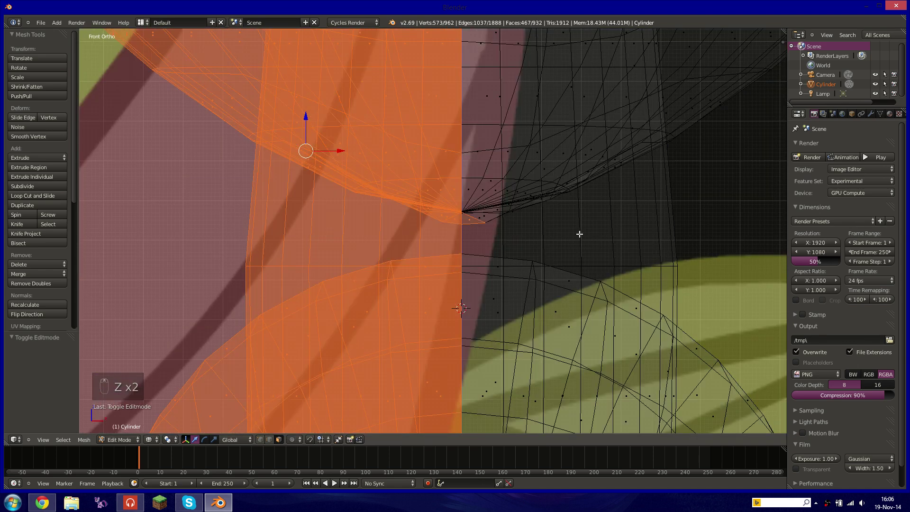
key(c)
middle_click(530, 215)
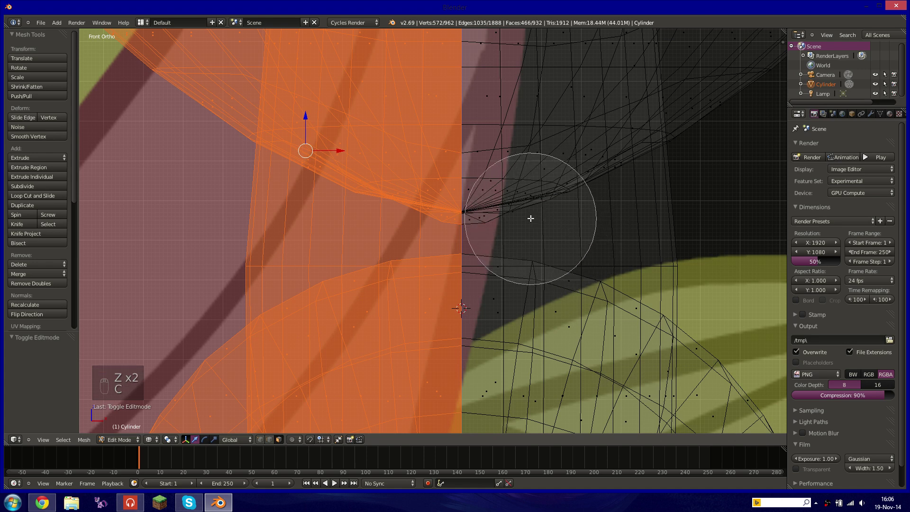
right_click(600, 183)
Step: Add the missed faces at the crown of the head left of the centreline to the selection
scroll(600, 184, up, 7)
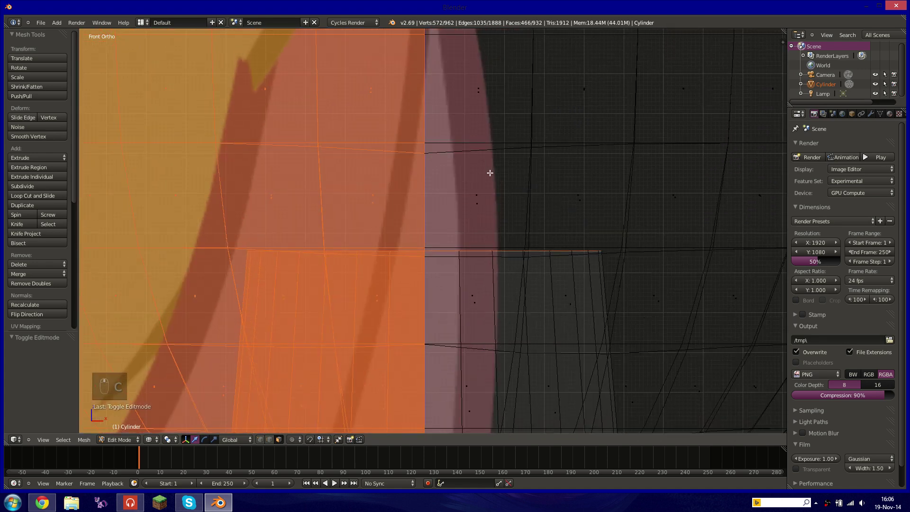
scroll(467, 325, down, 6)
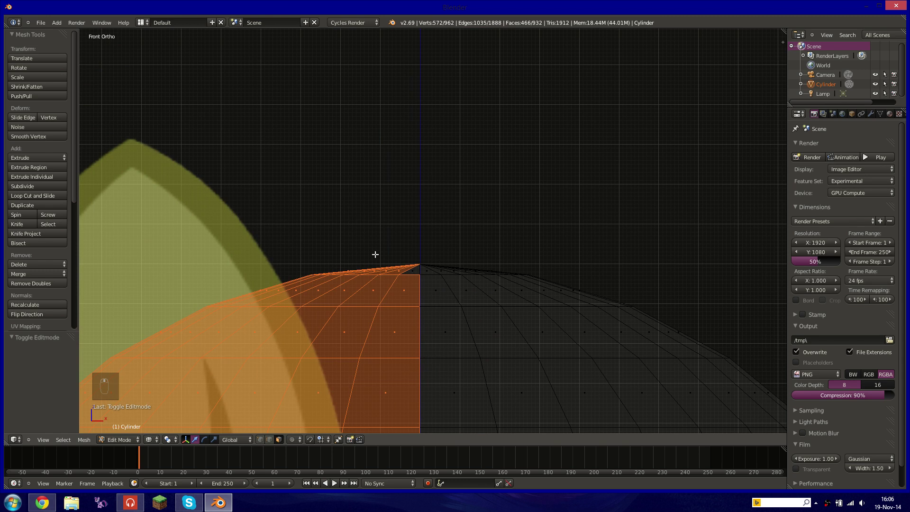
key(c)
click(351, 260)
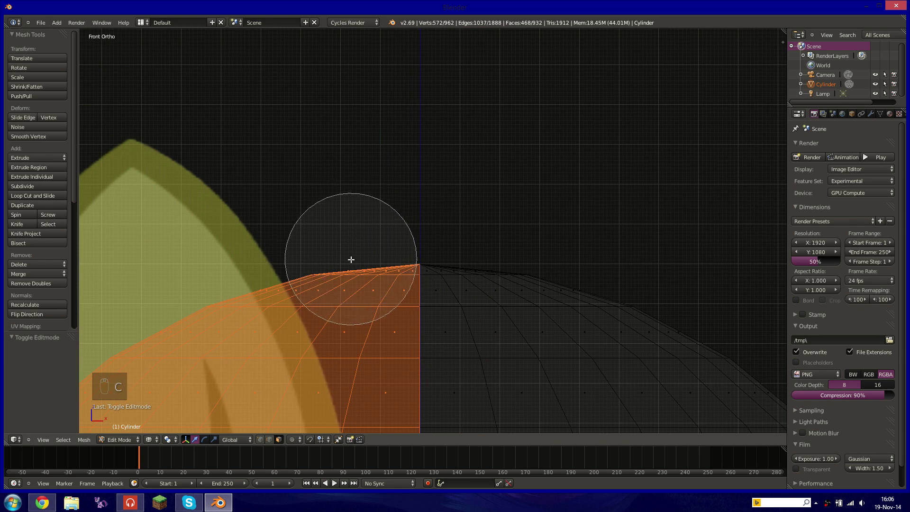
right_click(402, 227)
Step: Circle-select the lower body faces right of the centreline and deselect them again
scroll(481, 265, up, 6)
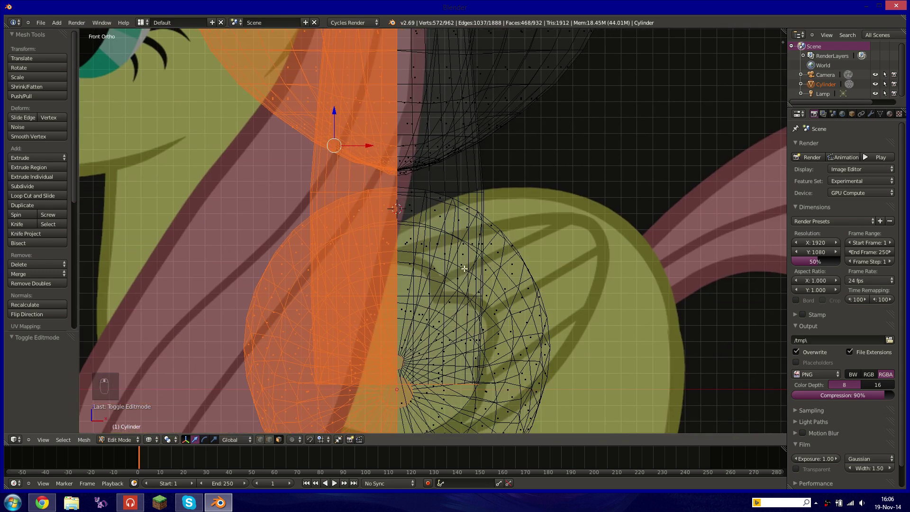
shift+middle_drag(451, 387, 446, 253)
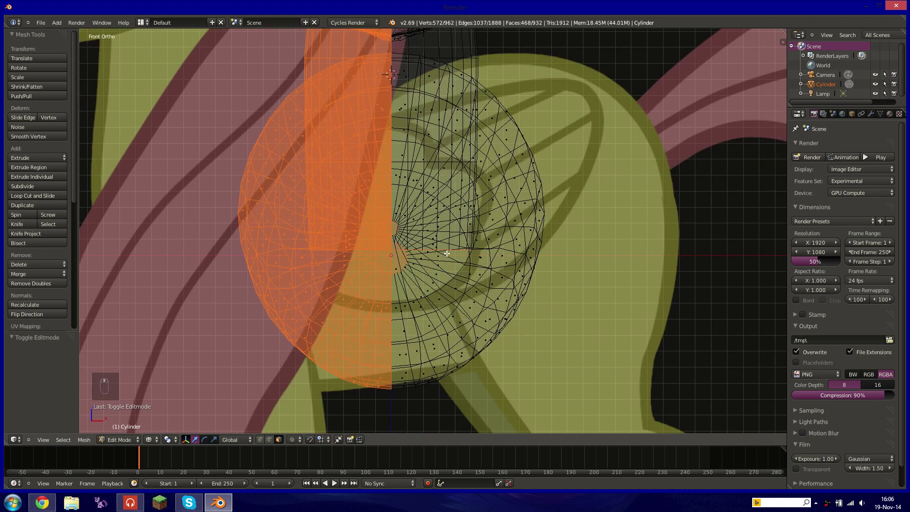
key(c)
mouse_move(488, 285)
mouse_down()
mouse_move(517, 365)
mouse_move(548, 349)
mouse_move(522, 319)
mouse_move(664, 361)
mouse_up()
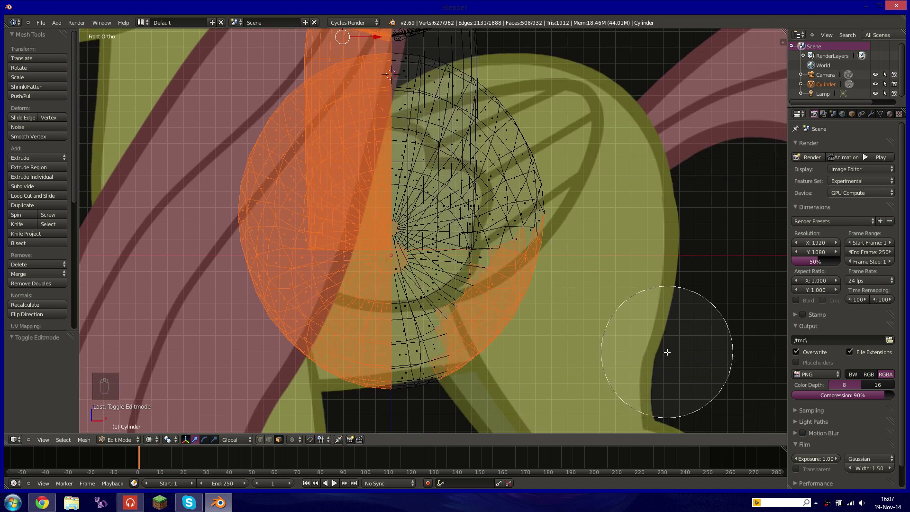
mouse_move(625, 269)
middle_down()
mouse_move(587, 223)
mouse_move(498, 320)
mouse_move(497, 361)
middle_up()
right_click(541, 346)
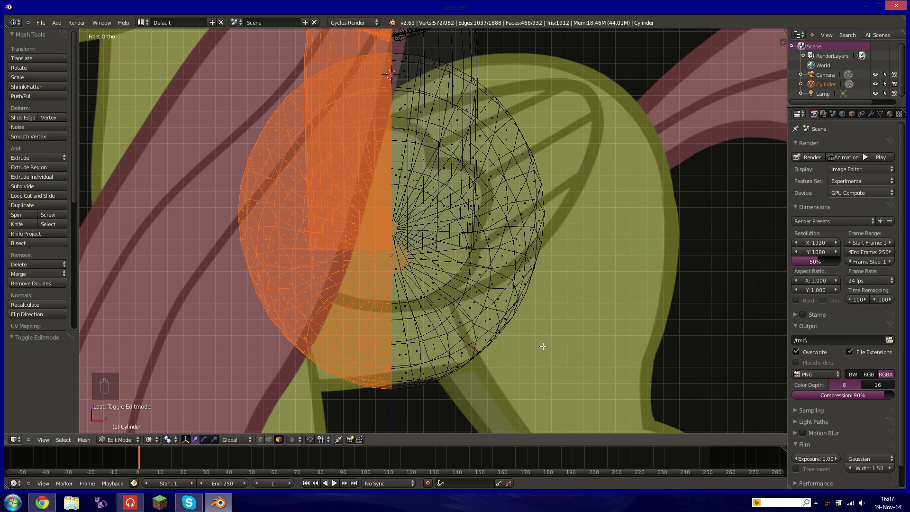
shift+middle_drag(477, 117, 536, 219)
shift+middle_drag(508, 162, 514, 293)
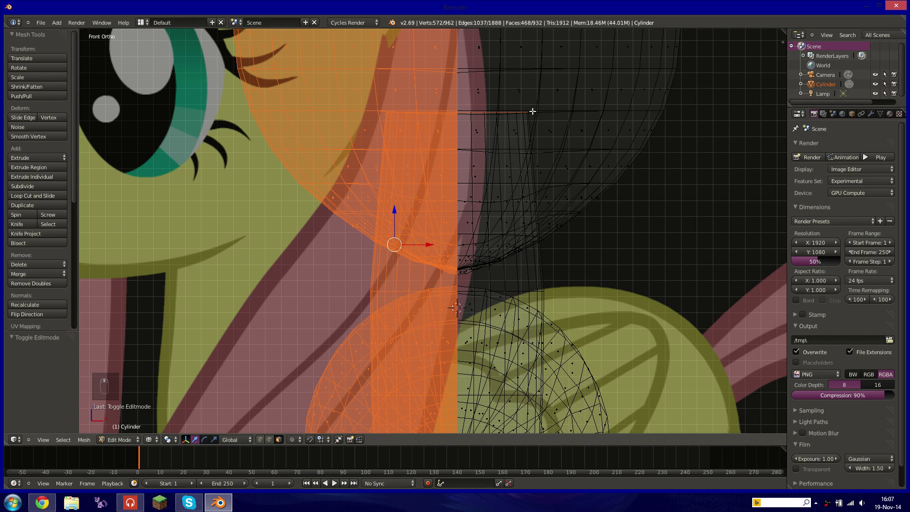
Step: Examine the selected half of the head, neck and body from several angles for missed or stray faces
shift+middle_drag(584, 211, 580, 429)
scroll(555, 282, down, 5)
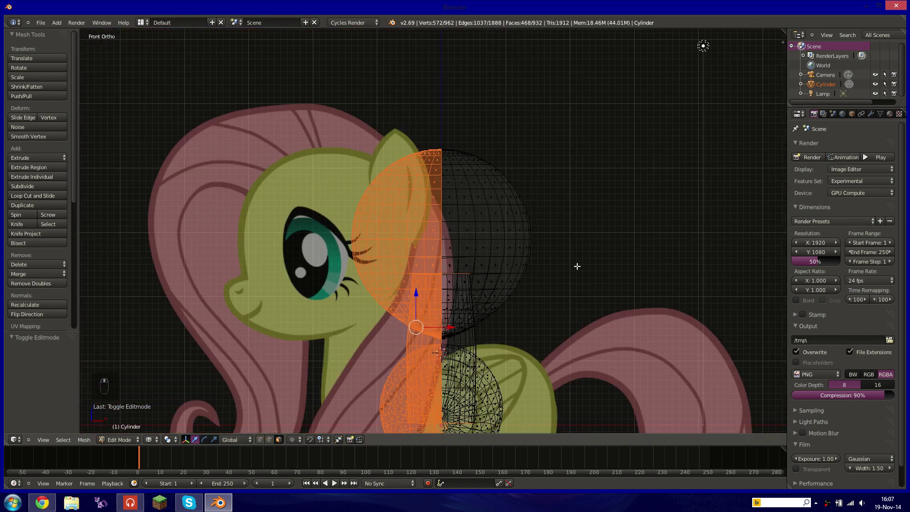
shift+middle_drag(576, 264, 636, 130)
mouse_move(575, 218)
middle_down()
mouse_move(516, 256)
mouse_move(451, 280)
mouse_move(504, 244)
mouse_move(444, 229)
middle_up()
key(z)
scroll(446, 280, up, 3)
key(z)
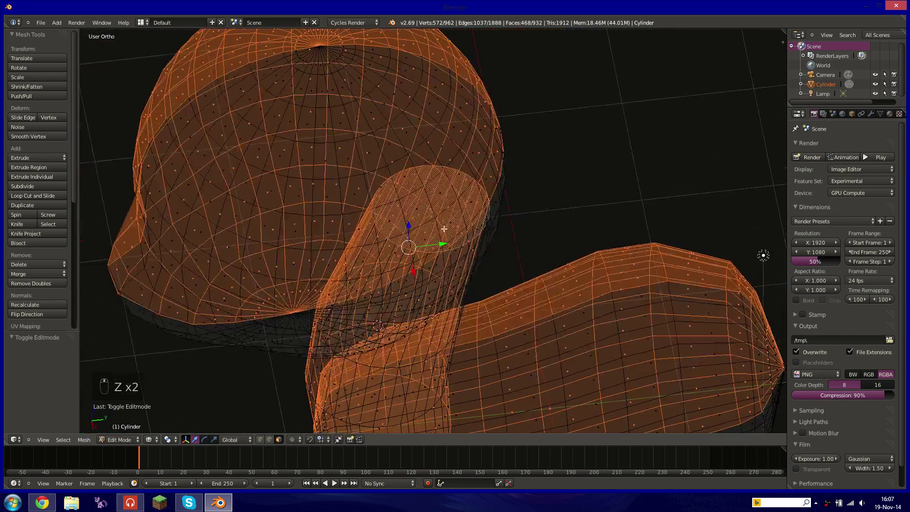
shift+middle_drag(414, 429, 418, 359)
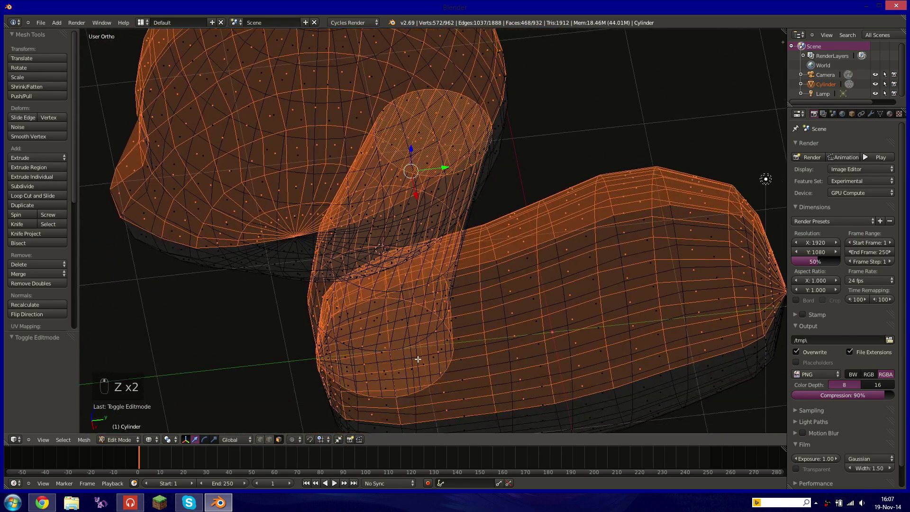
middle_drag(368, 289, 469, 214)
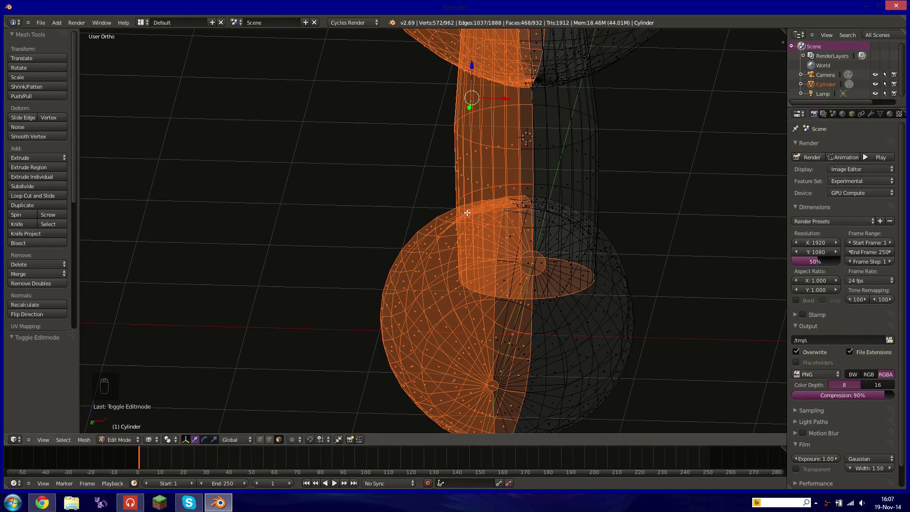
Step: Delete the selected faces left of the centreline, keeping only the right half of the head, neck and body
key(KP_3)
key(KP_1)
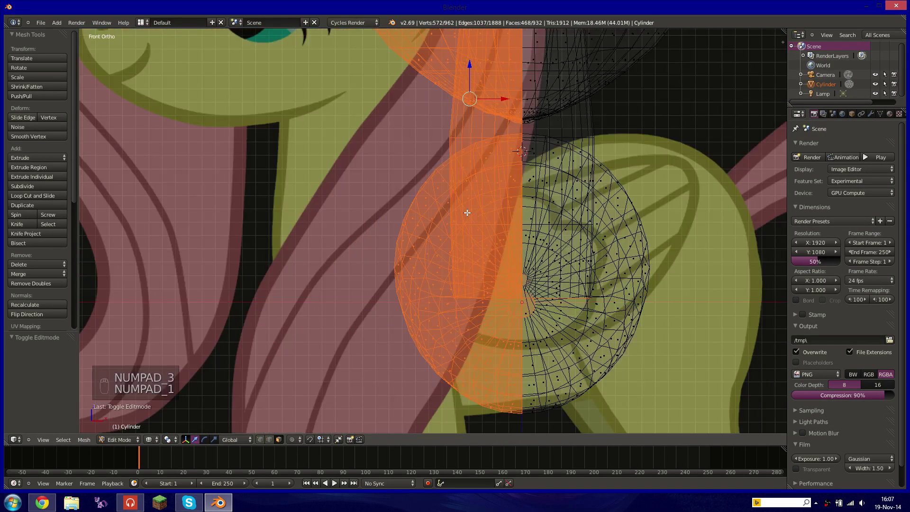
shift+middle_drag(681, 313, 591, 315)
shift+middle_drag(504, 57, 498, 317)
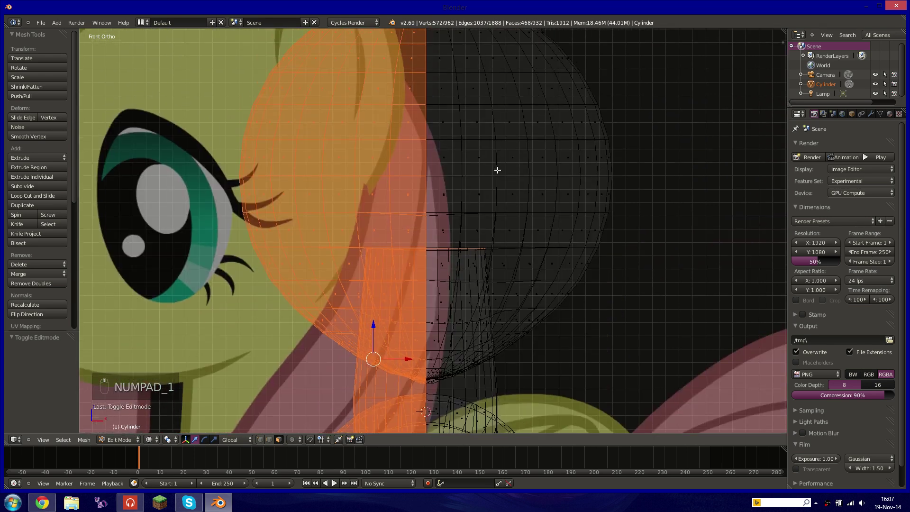
scroll(513, 276, down, 4)
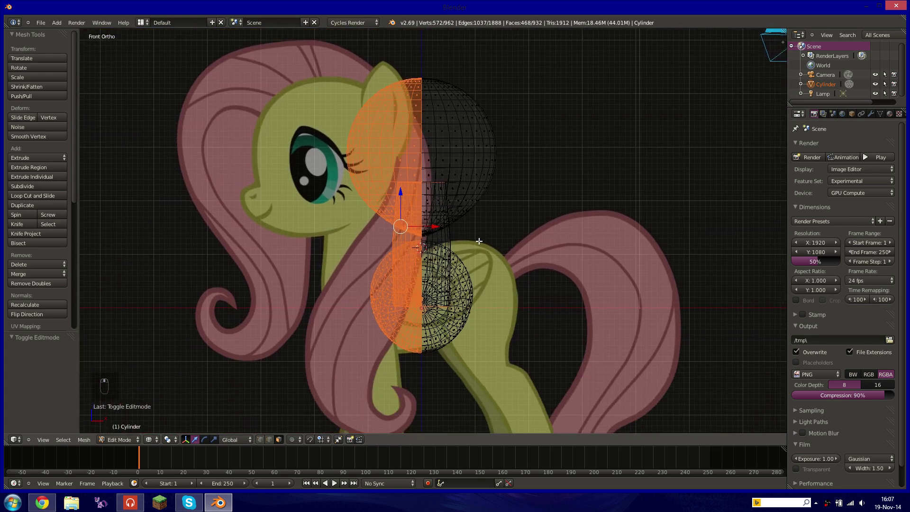
key(x)
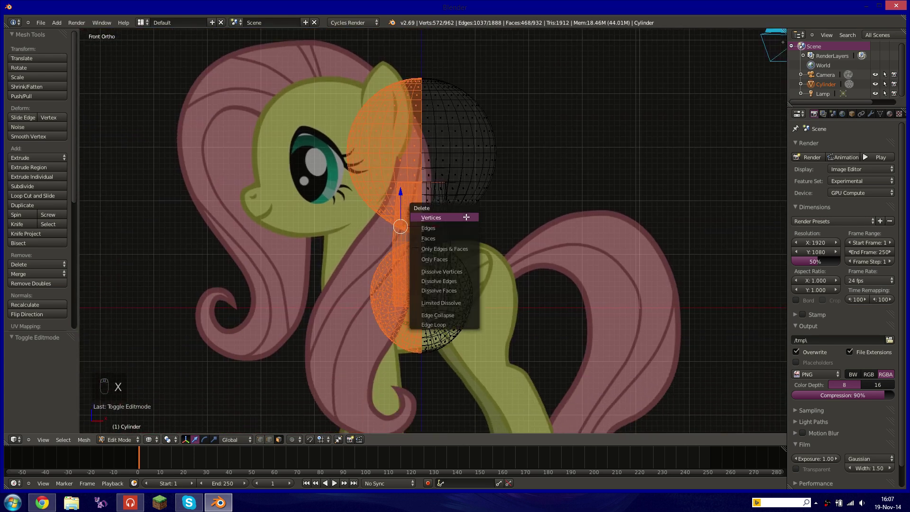
click(460, 240)
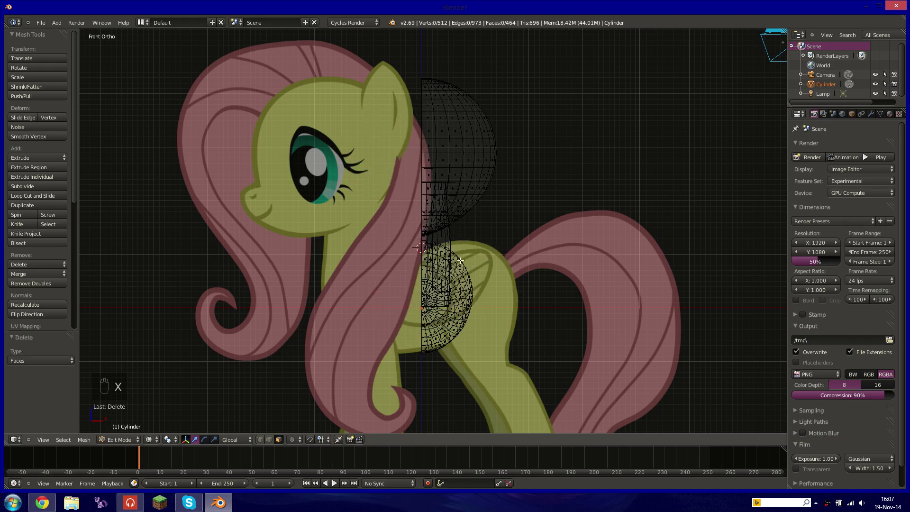
Step: Switch the viewport to solid shading and inspect the open cut side of the remaining half in front view
key(z)
mouse_move(460, 240)
middle_down()
mouse_move(438, 302)
mouse_move(493, 319)
mouse_move(526, 266)
mouse_move(552, 247)
mouse_move(427, 305)
mouse_move(438, 300)
mouse_move(406, 295)
middle_up()
scroll(406, 296, up, 3)
scroll(406, 296, up, 2)
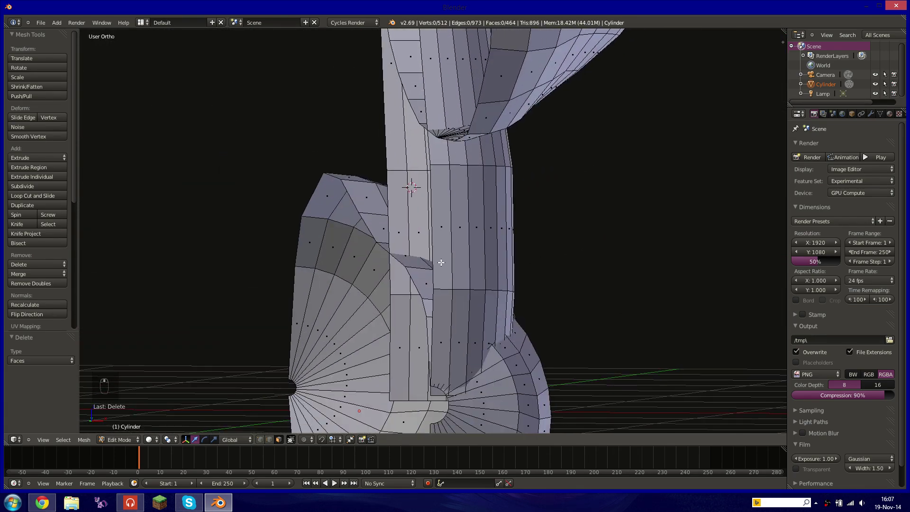
key(KP_3)
key(KP_1)
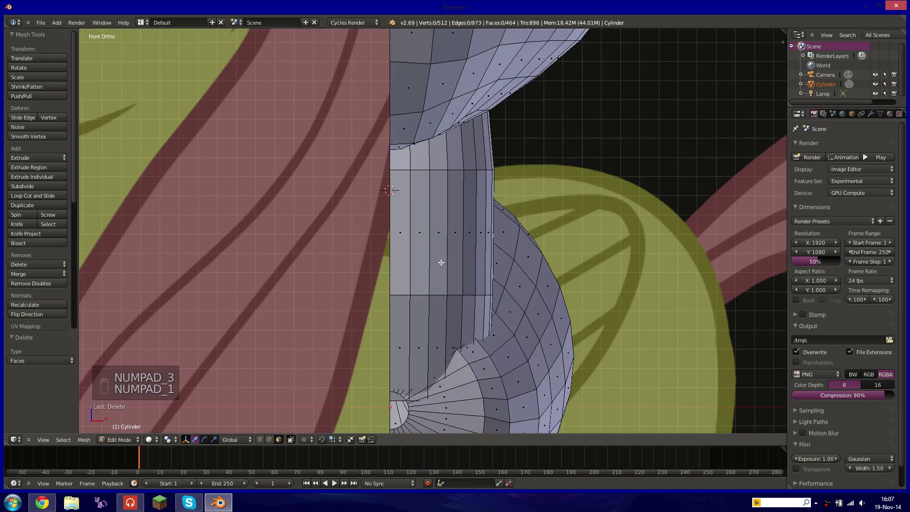
Step: In edge select mode, select the half-circle edge loop around the opening at the body's front end and fill it with a face
shift+middle_drag(418, 216, 419, 123)
shift+middle_drag(455, 348, 444, 157)
scroll(443, 157, up, 7)
shift+middle_drag(351, 62, 444, 428)
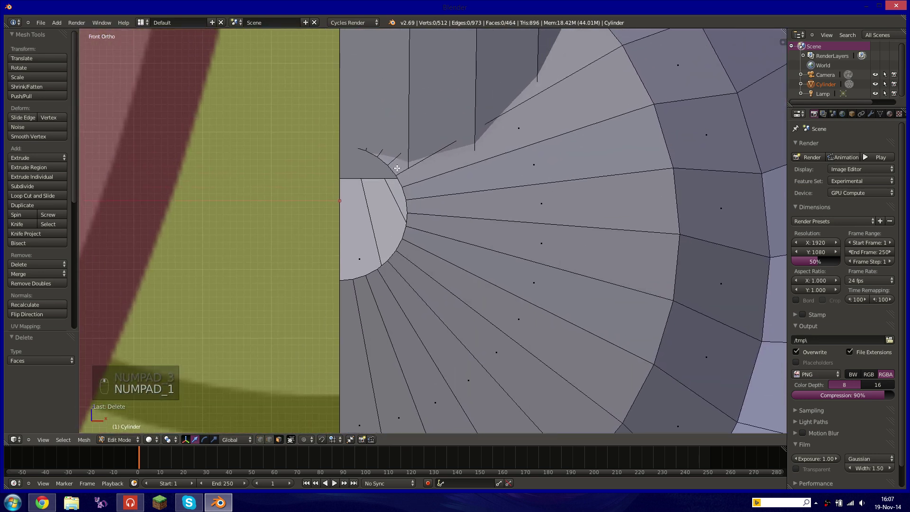
middle_drag(330, 218, 331, 210)
key(KP_2)
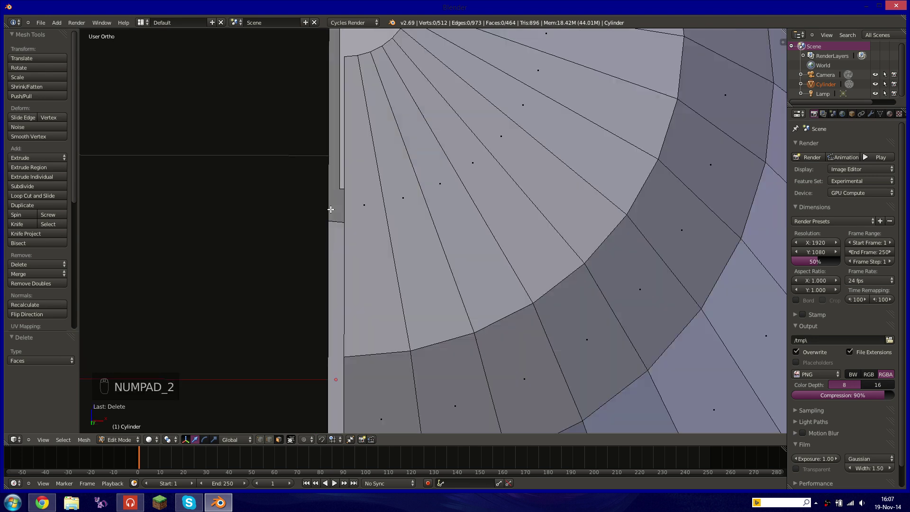
key(KP_1)
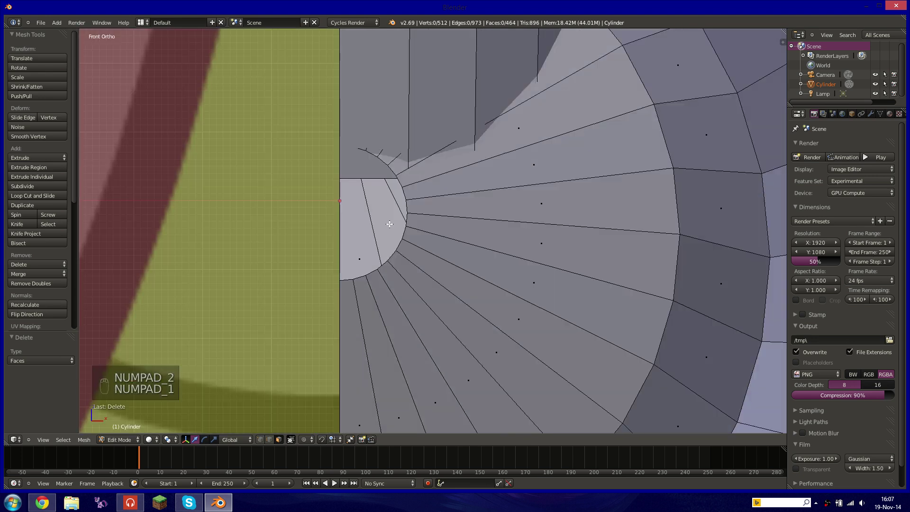
click(272, 440)
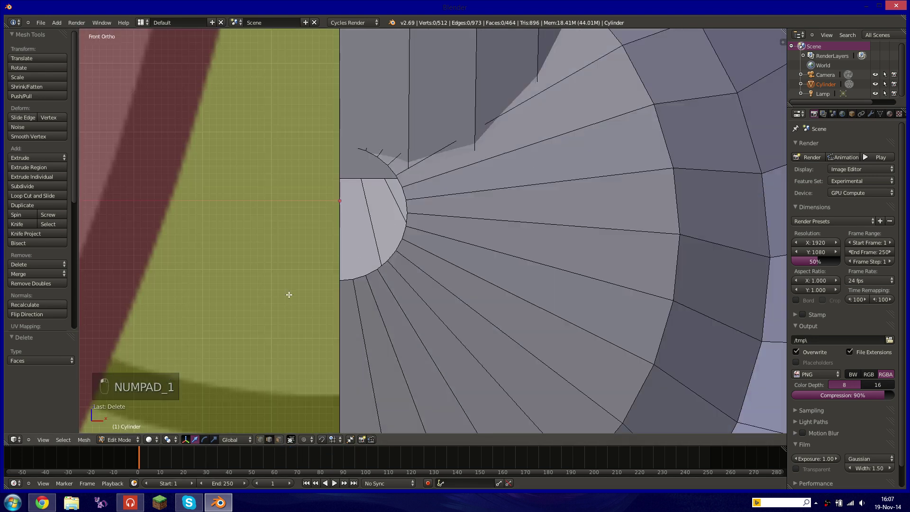
shift+middle_drag(289, 294, 283, 351)
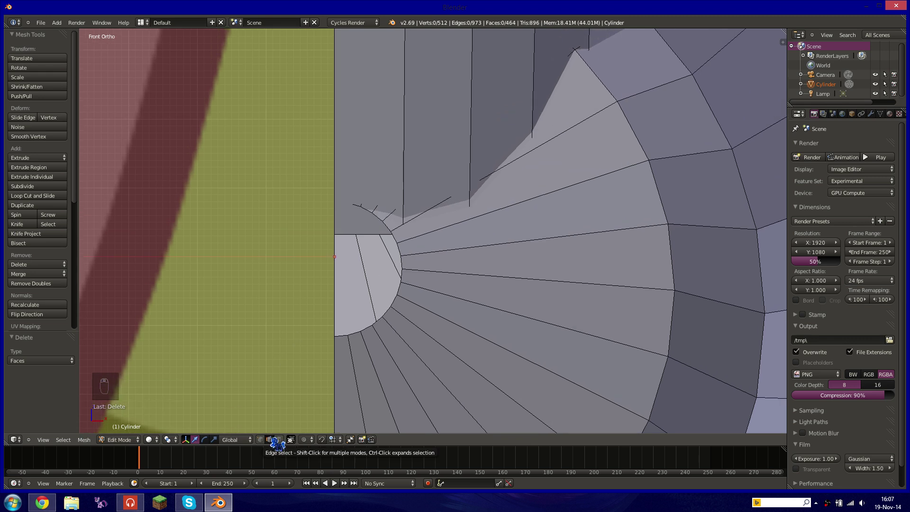
right_click(344, 335)
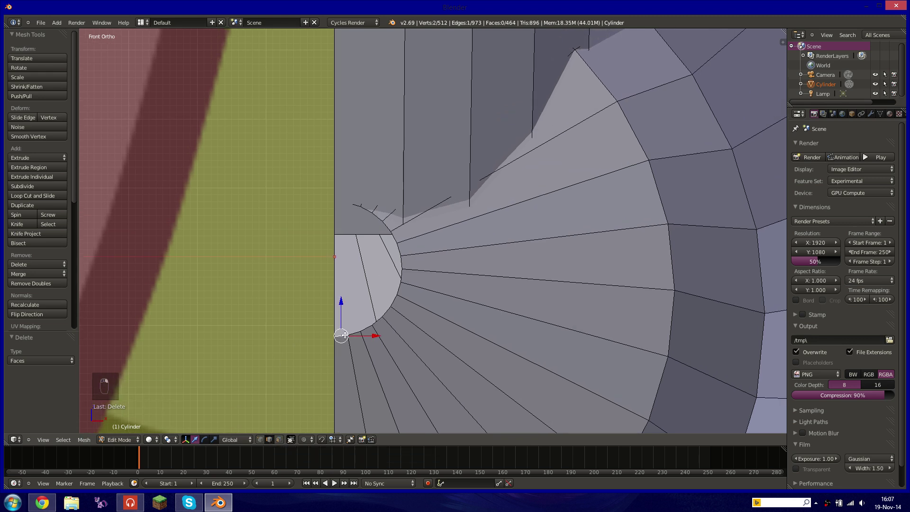
alt+right_click(353, 334)
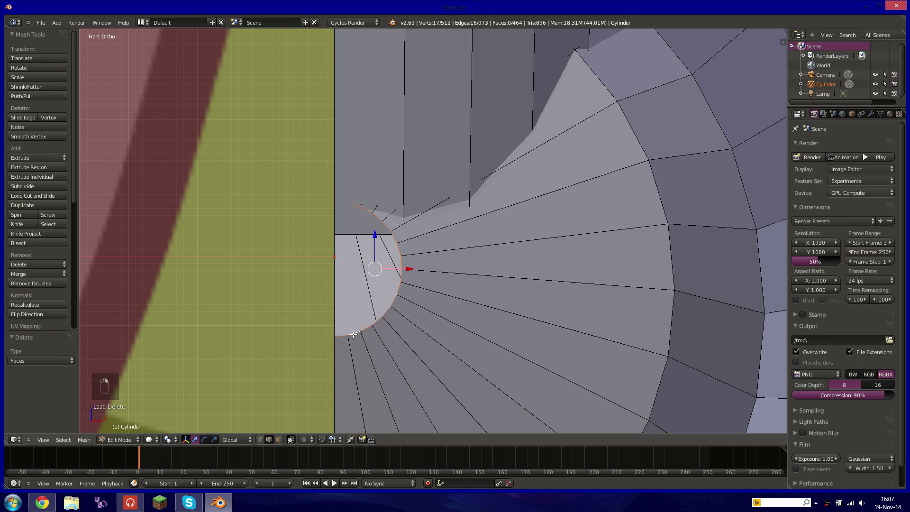
key(f)
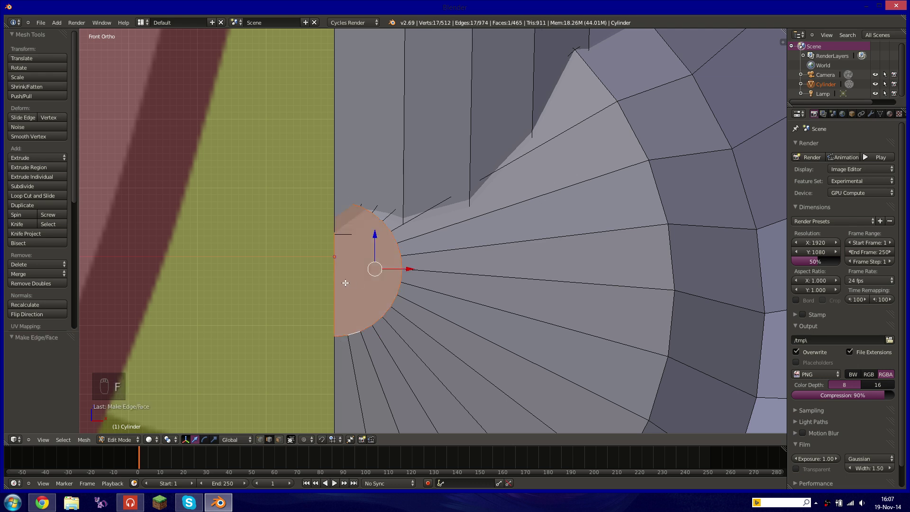
Step: Bring the open rear end of the body into close back view
shift+middle_drag(304, 276, 367, 311)
middle_drag(368, 310, 432, 353)
scroll(450, 353, down, 3)
scroll(432, 354, down, 2)
shift+middle_drag(350, 230, 417, 298)
key(ctrl+KP_1)
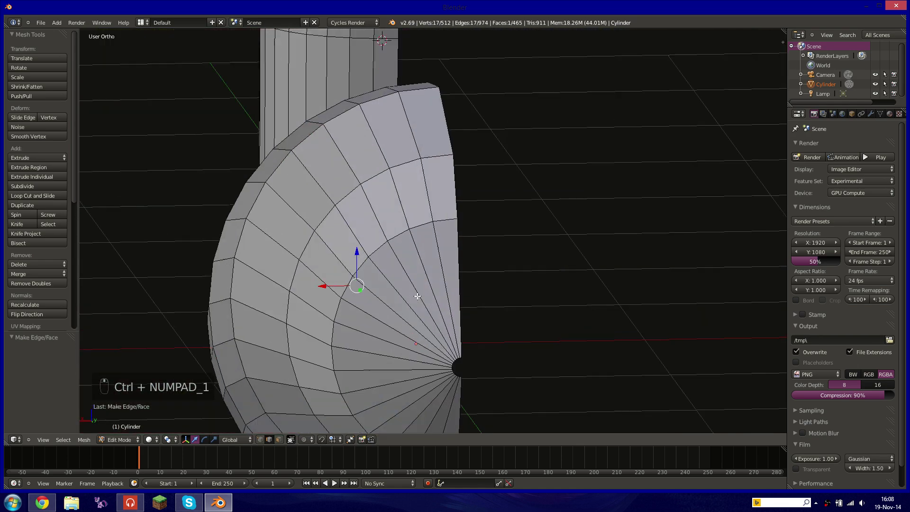
scroll(463, 335, up, 4)
shift+middle_drag(463, 335, 445, 269)
key(KP_1)
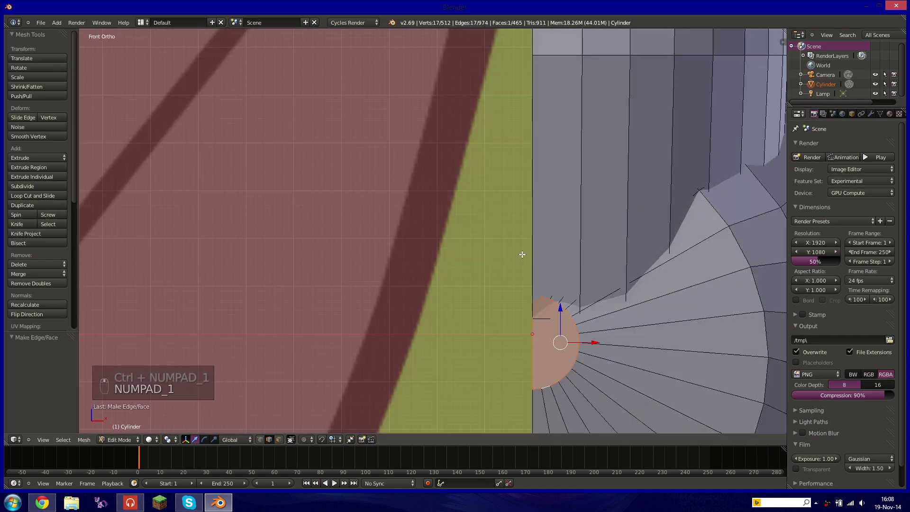
key(ctrl+KP_1)
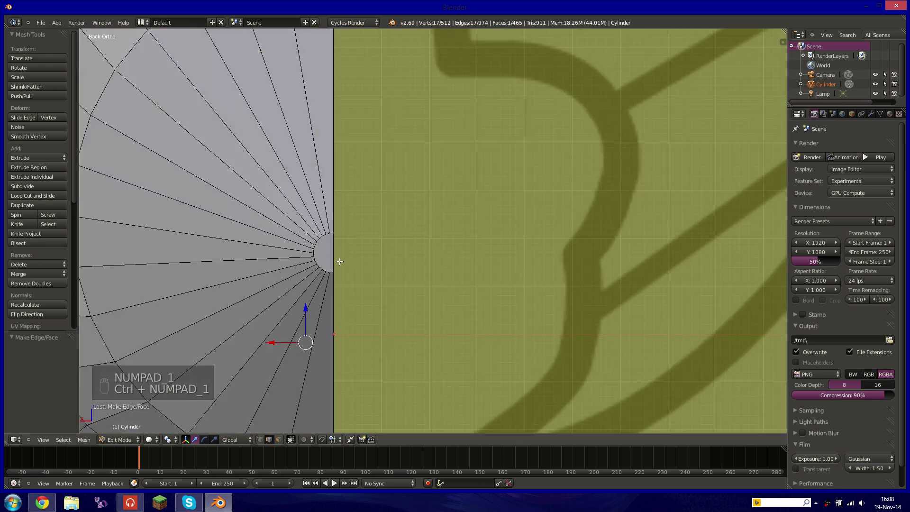
right_click(331, 273)
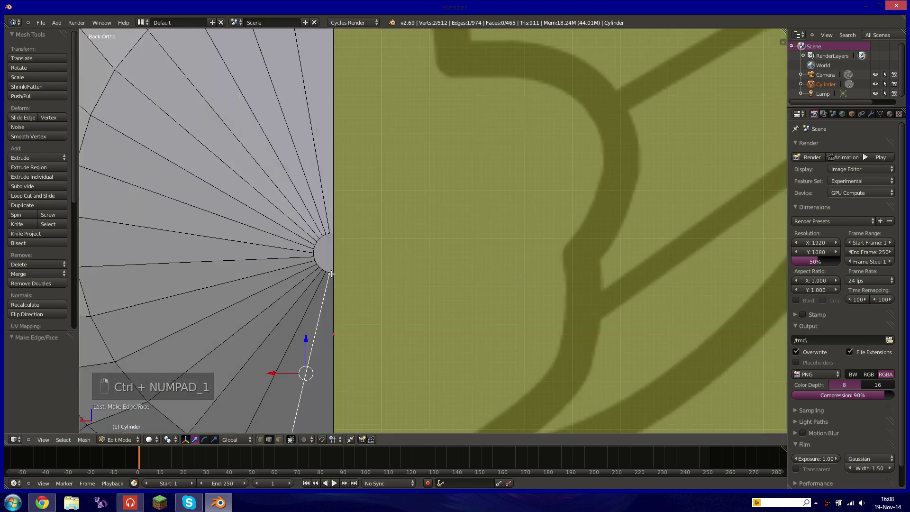
scroll(339, 280, up, 4)
key(s)
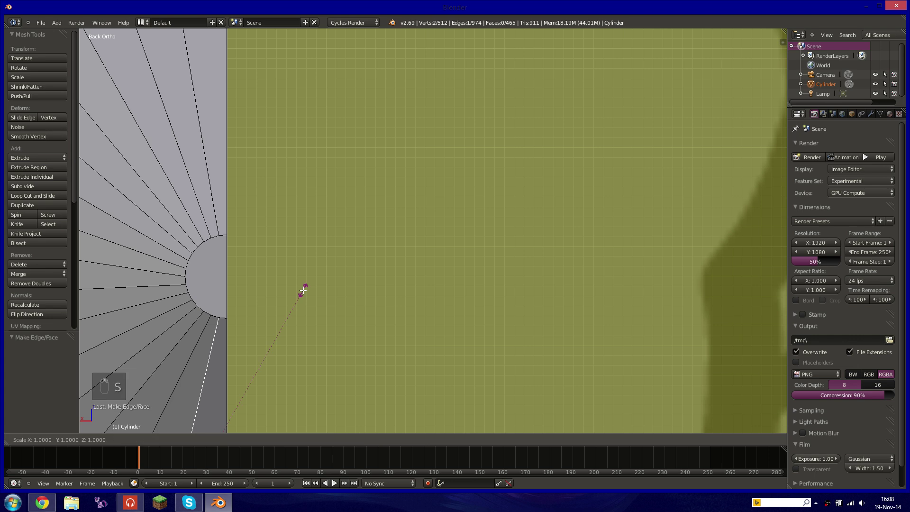
right_click(303, 290)
key(a)
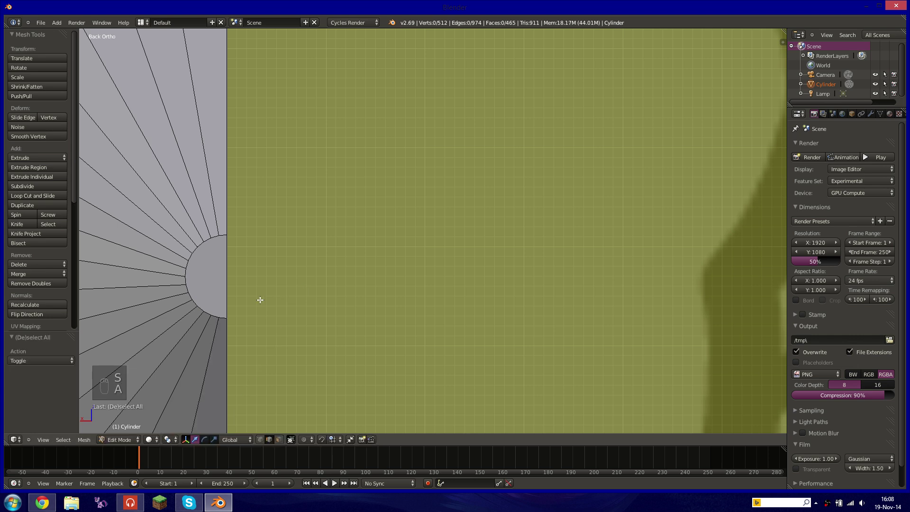
Step: Select the half-circle edge loop around the opening at the body's rear end and fill it with a face
alt+right_click(226, 318)
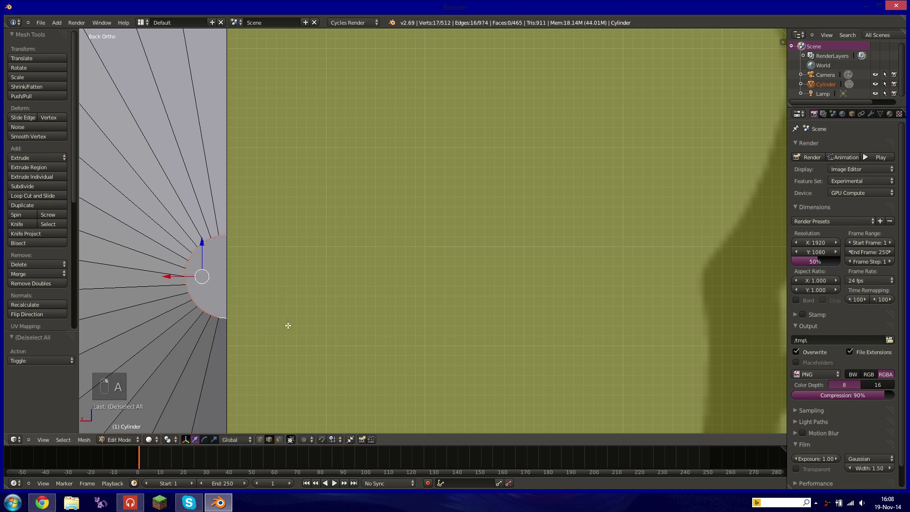
key(f)
scroll(294, 311, down, 8)
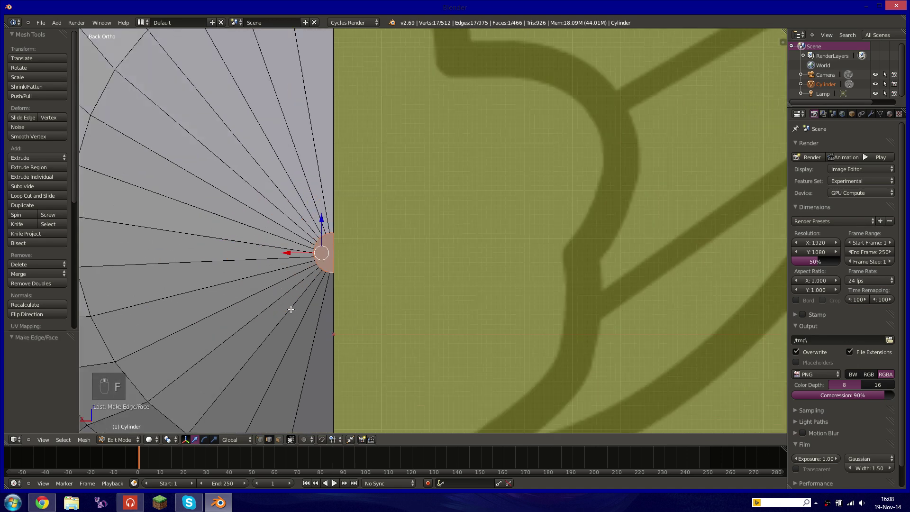
Step: Examine the neck from both sides where it meets the head and the body
middle_drag(291, 310, 416, 308)
shift+middle_drag(536, 204, 479, 263)
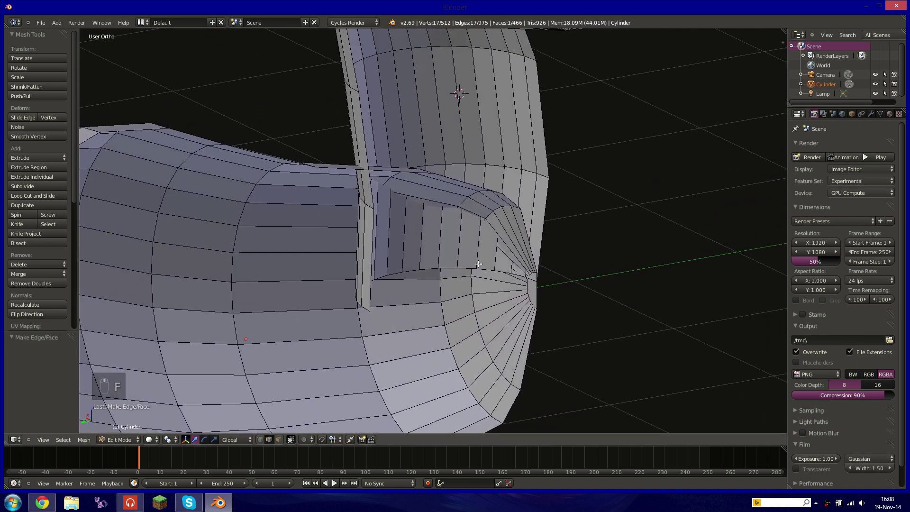
shift+middle_drag(474, 115, 452, 319)
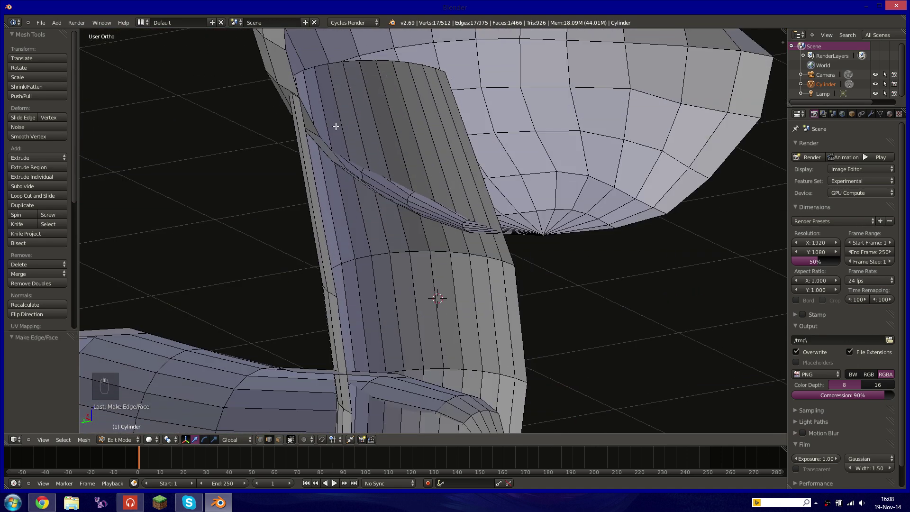
scroll(487, 243, down, 5)
shift+middle_drag(487, 243, 457, 184)
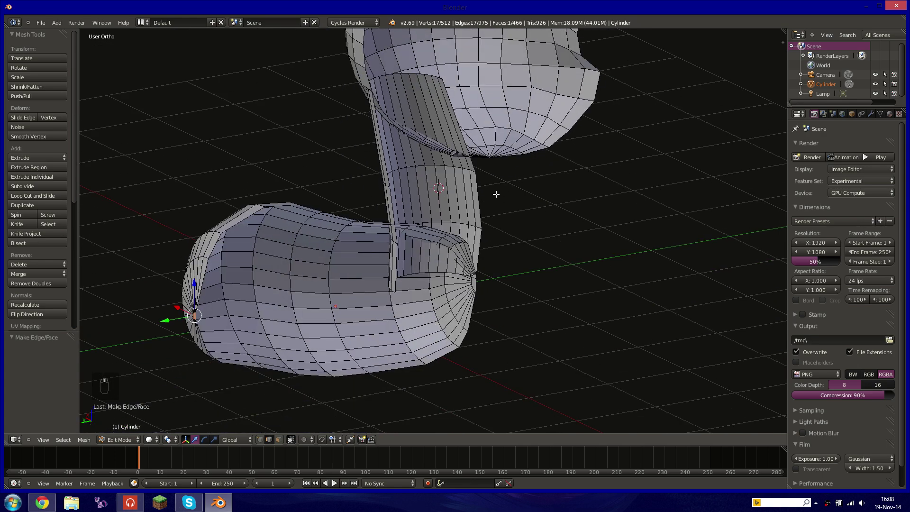
scroll(433, 292, up, 3)
middle_drag(444, 300, 274, 335)
shift+middle_drag(392, 139, 369, 308)
middle_drag(387, 265, 589, 235)
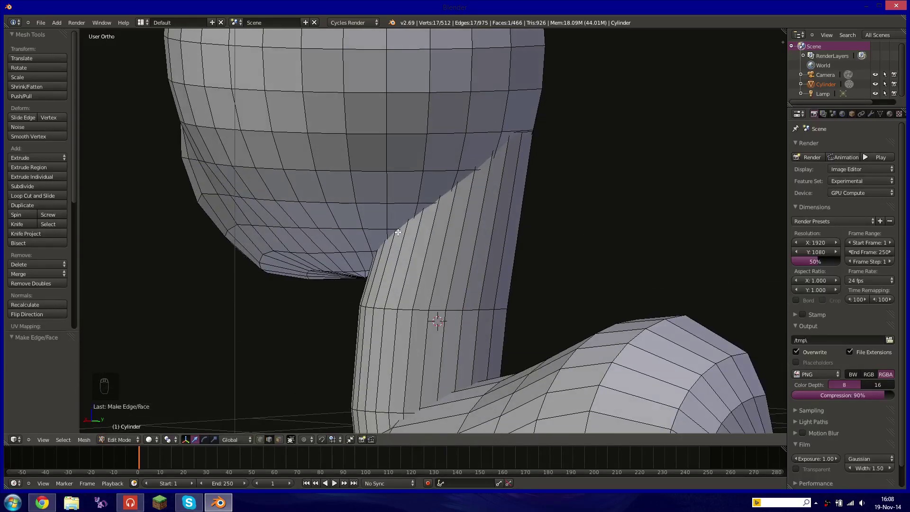
Step: Add a loop cut around the upper neck section and slide it up toward the head by about -0.58
click(31, 196)
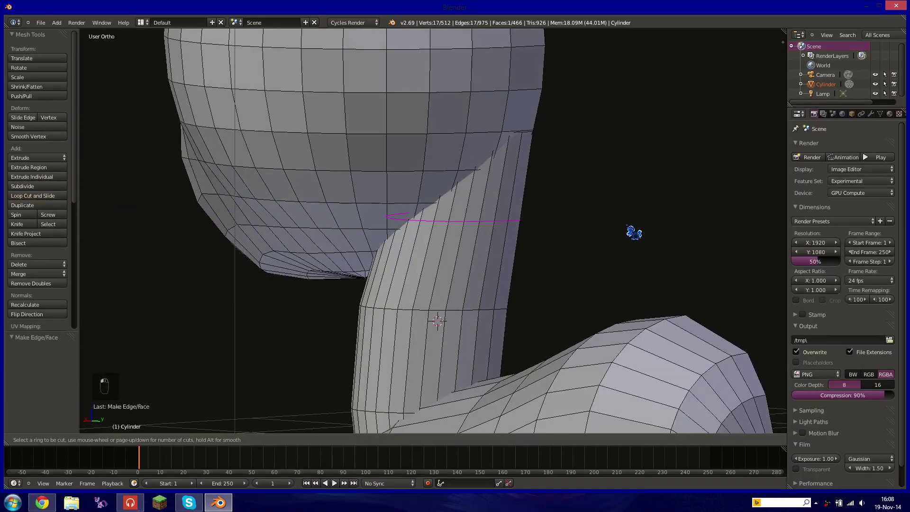
click(513, 231)
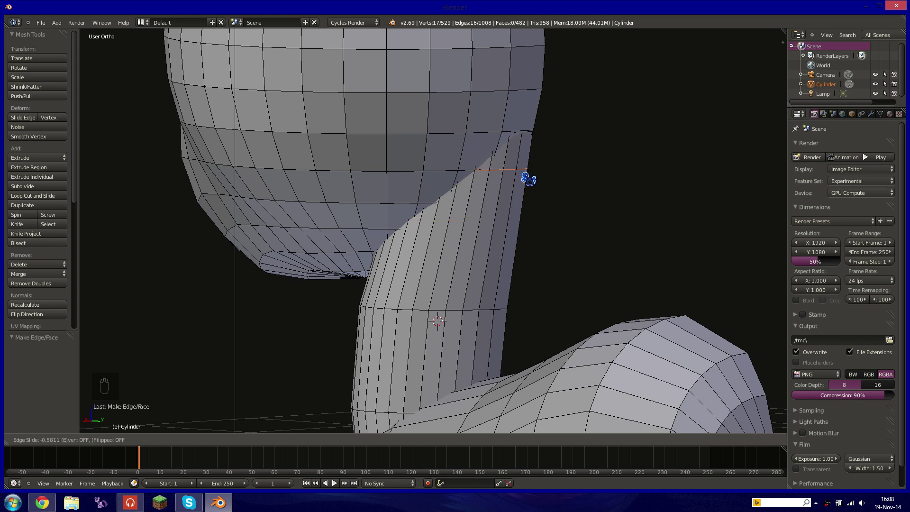
click(528, 179)
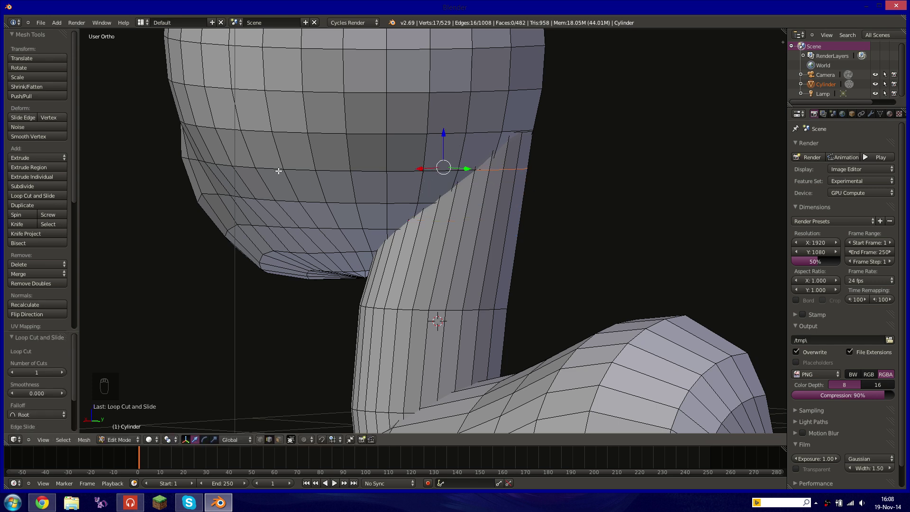
Step: Add two loop cuts around the upper neck below the head, sliding each one up toward the head
click(40, 196)
click(501, 211)
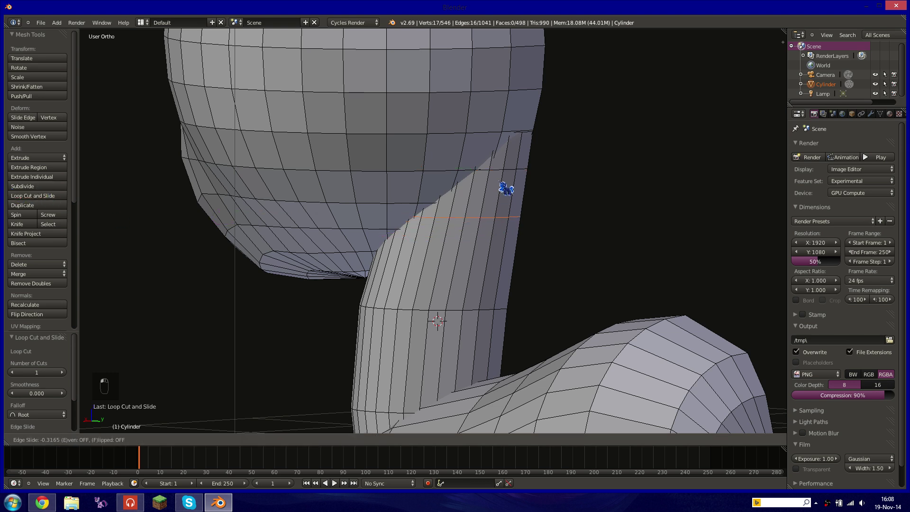
click(503, 174)
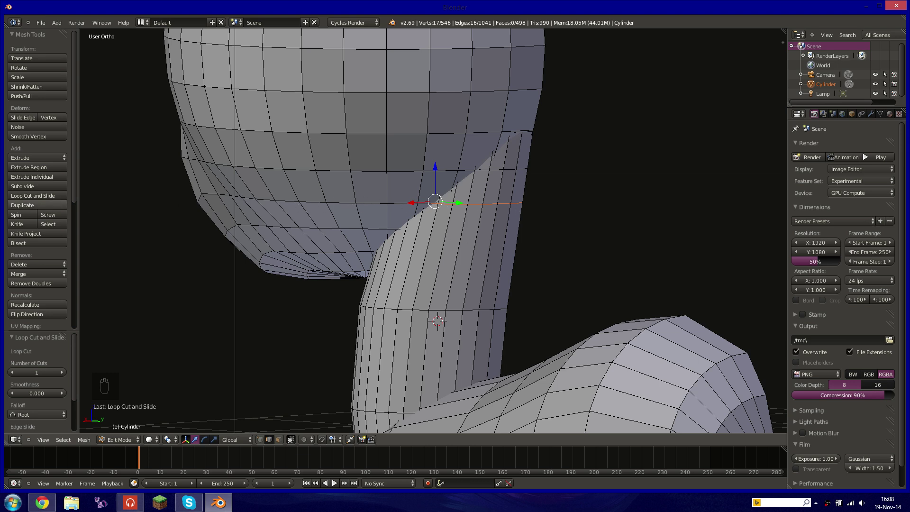
click(33, 196)
click(442, 247)
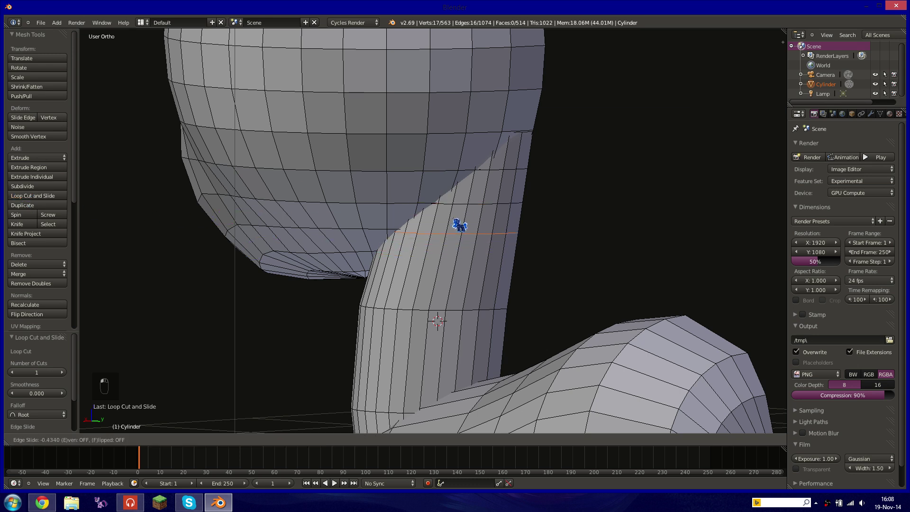
click(459, 225)
Step: Add two more loop cuts lower on the neck, spaced down to the existing mid-neck loop
click(41, 196)
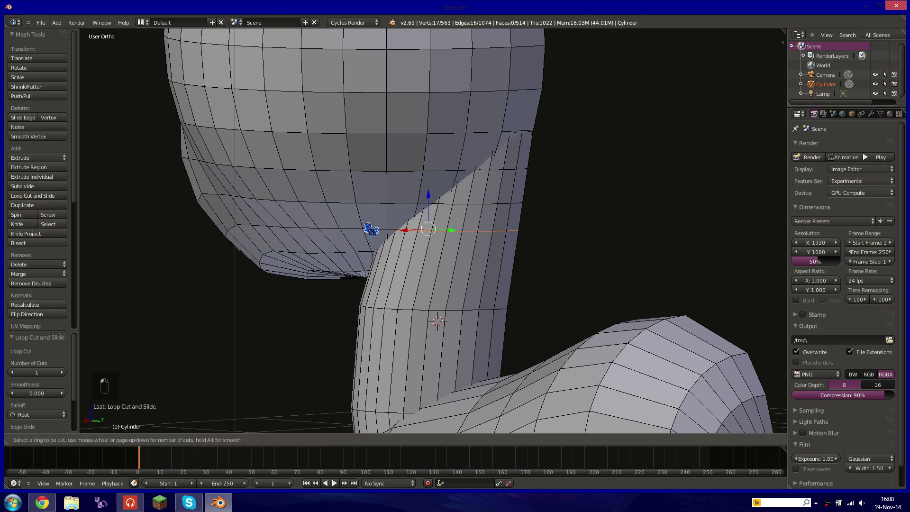
click(479, 259)
click(483, 246)
middle_drag(405, 278, 454, 269)
click(43, 200)
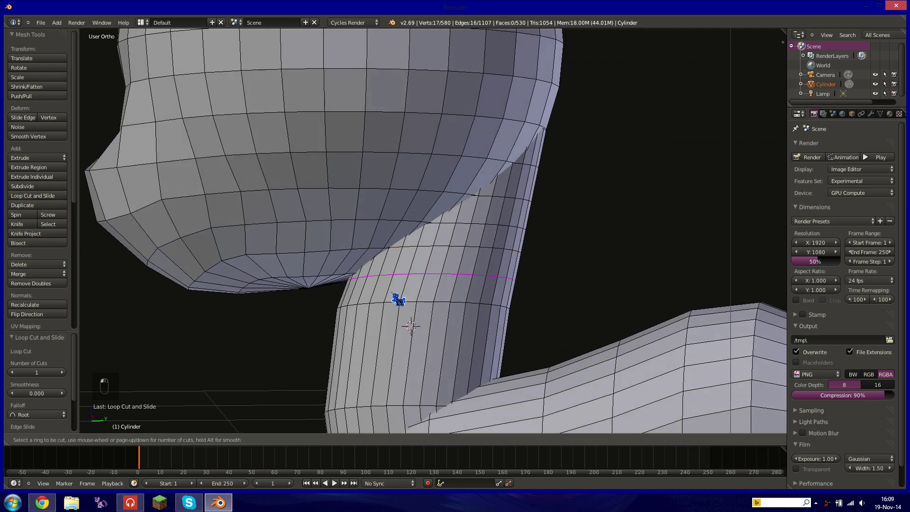
click(402, 291)
click(405, 290)
Step: Examine the overall head, neck and body shape in Object Mode, and inspect the mesh's open side in Edit Mode
middle_drag(405, 291, 327, 290)
scroll(489, 295, down, 4)
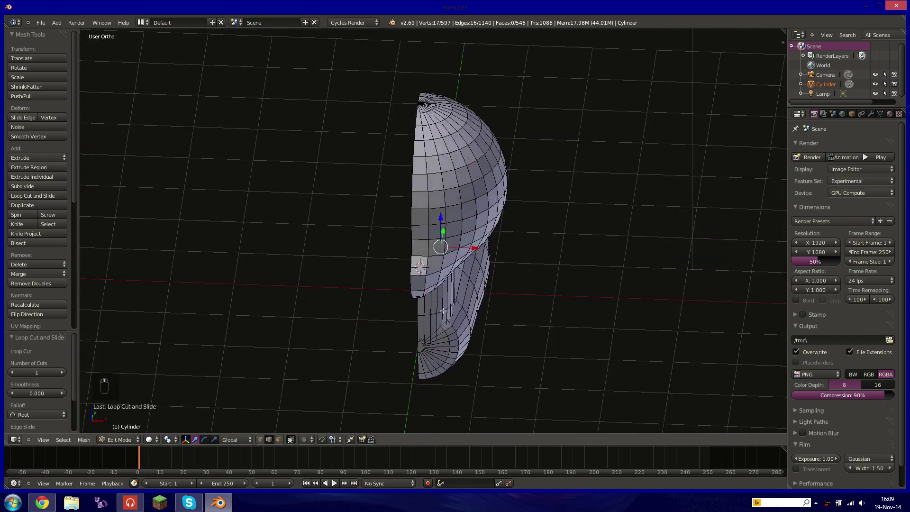
mouse_move(469, 315)
middle_down()
mouse_move(365, 280)
mouse_move(349, 286)
mouse_move(475, 303)
middle_up()
key(Tab)
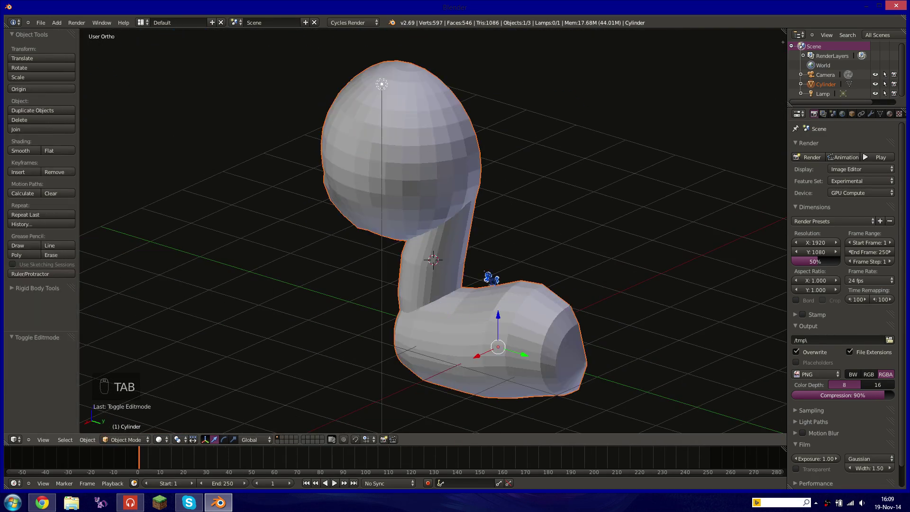
middle_drag(396, 311, 461, 322)
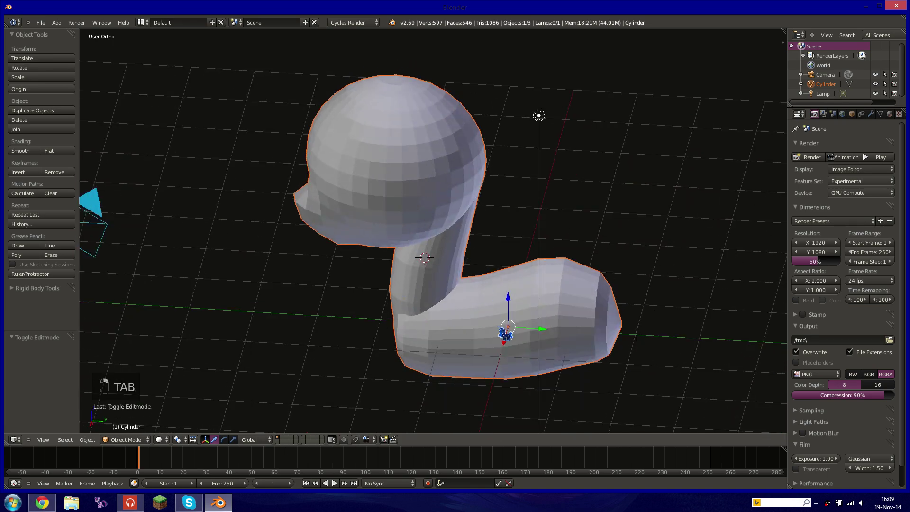
key(Tab)
middle_drag(413, 306, 586, 310)
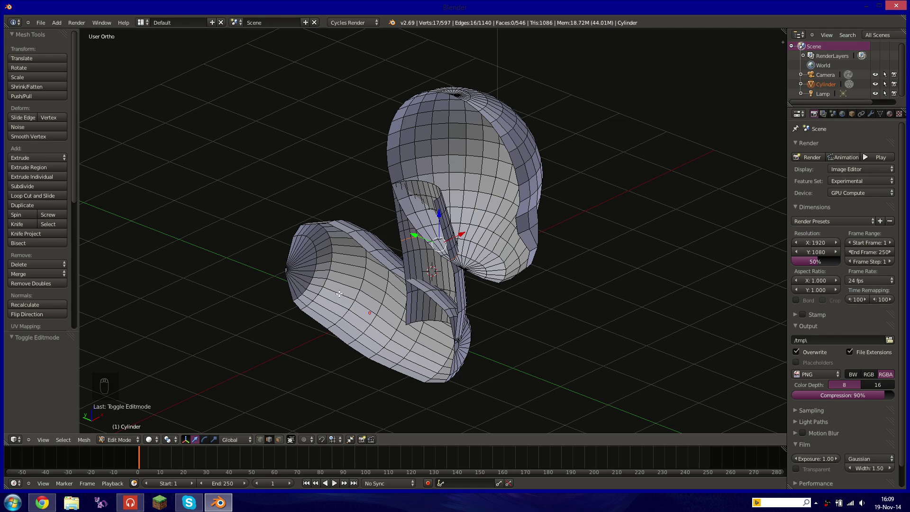
shift+middle_drag(399, 310, 419, 252)
middle_drag(474, 274, 348, 279)
Step: Add two loop cuts around the base of the neck where it enters the body, sliding each slightly upward
scroll(350, 280, up, 4)
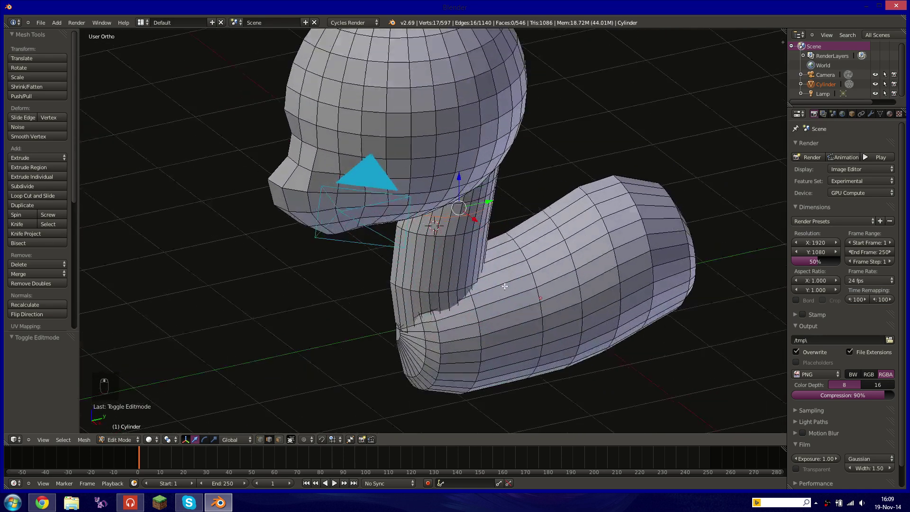
shift+middle_drag(523, 301, 540, 202)
scroll(540, 203, up, 3)
middle_drag(541, 258, 483, 211)
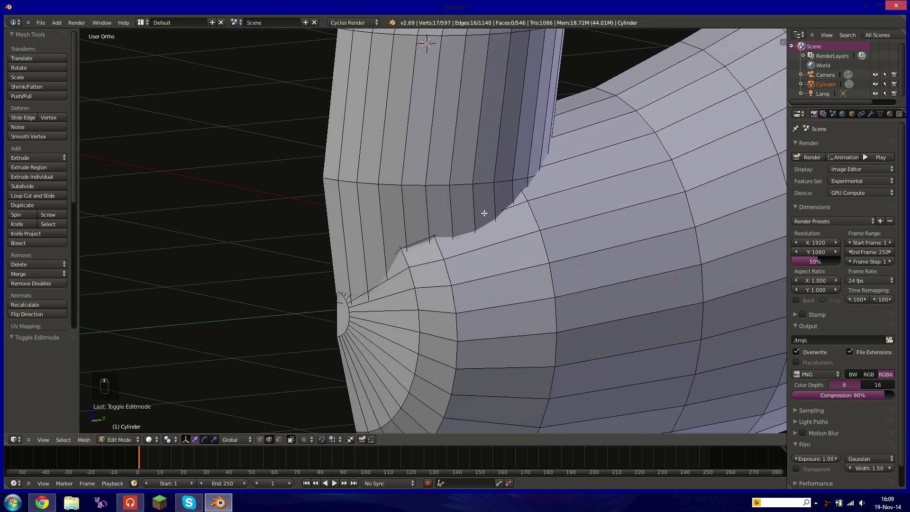
click(54, 196)
click(406, 242)
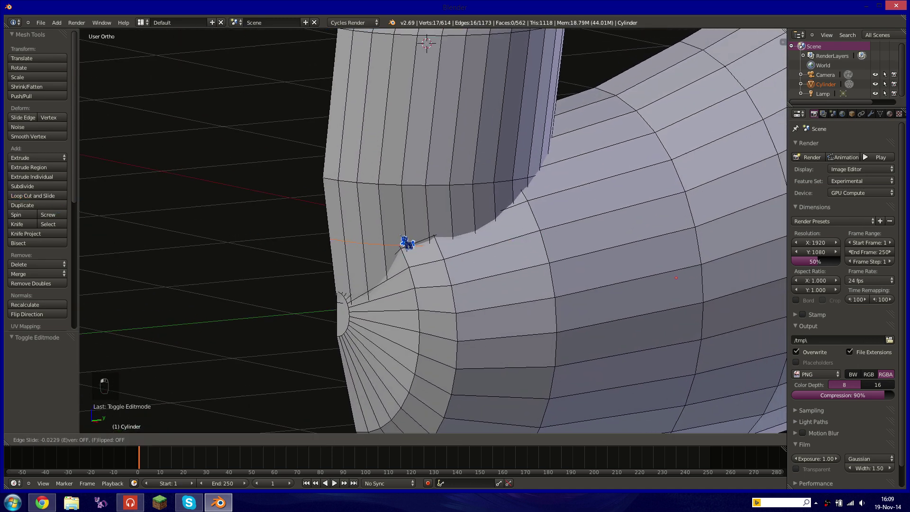
click(402, 232)
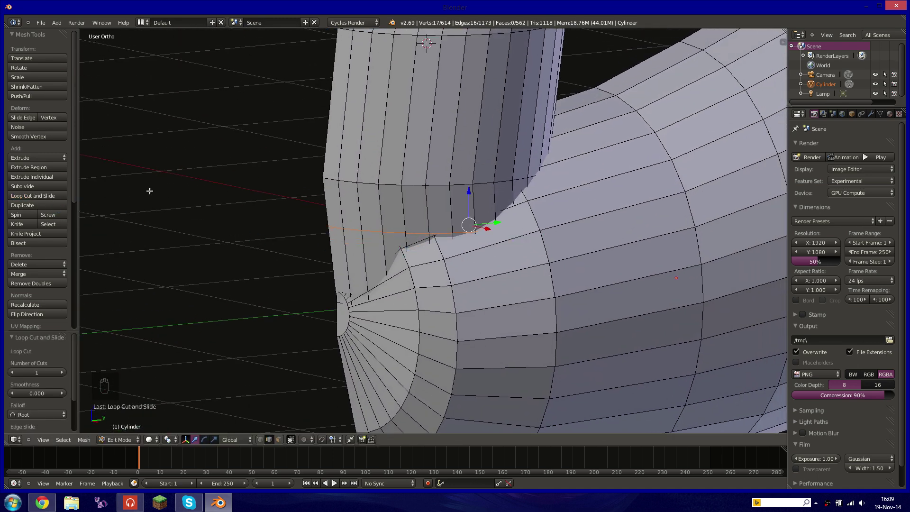
click(21, 196)
click(368, 283)
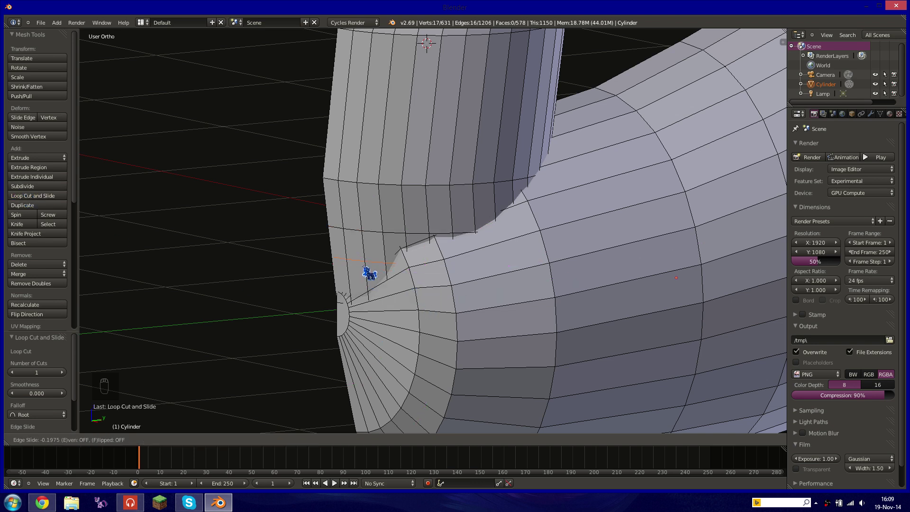
click(368, 267)
Step: Add another loop cut around the lowest part of the neck near the body junction
middle_drag(368, 267, 232, 143)
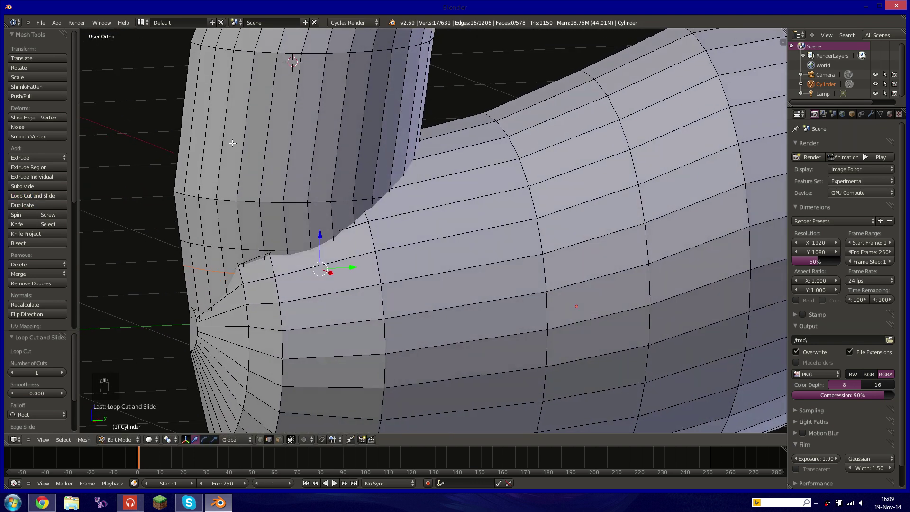
click(32, 195)
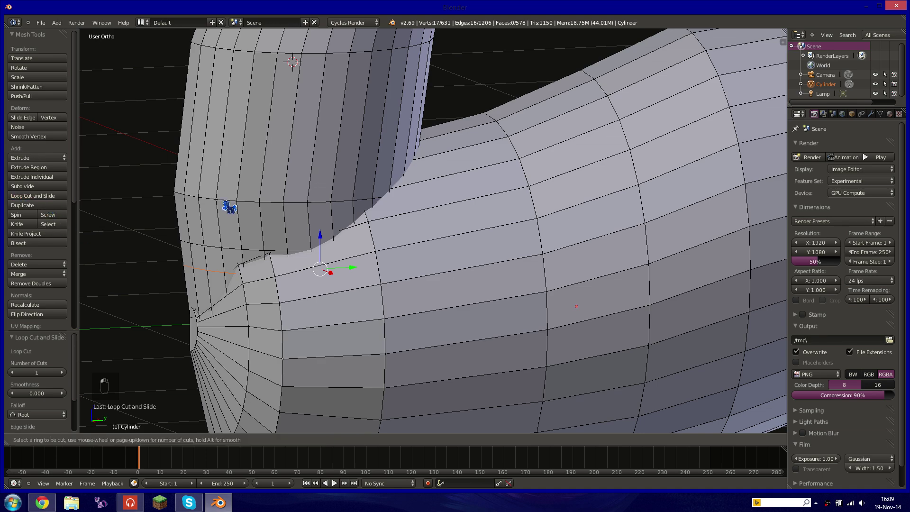
Step: Add a single-cut edge loop around the lower bulging body, close to where the vertical tube meets it
click(446, 211)
click(434, 212)
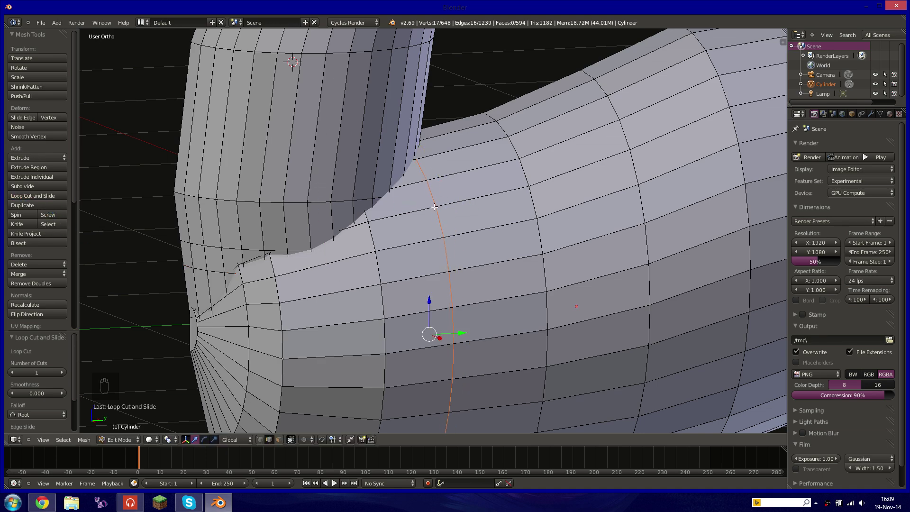
Step: In face select mode, delete the faces of the upper body's rounded end that lie inside the vertical tube
middle_drag(434, 212, 268, 243)
middle_drag(526, 248, 494, 215)
middle_drag(529, 119, 376, 167)
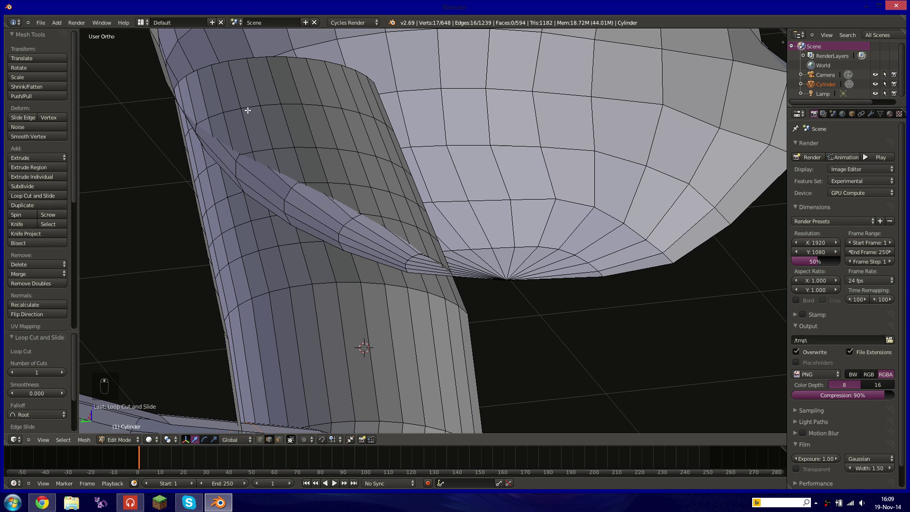
middle_drag(248, 110, 254, 127)
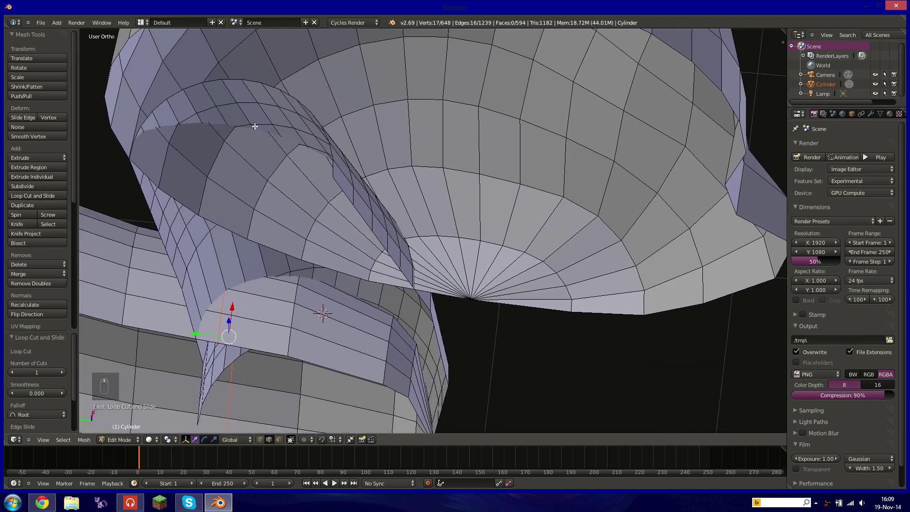
click(278, 440)
right_click(343, 269)
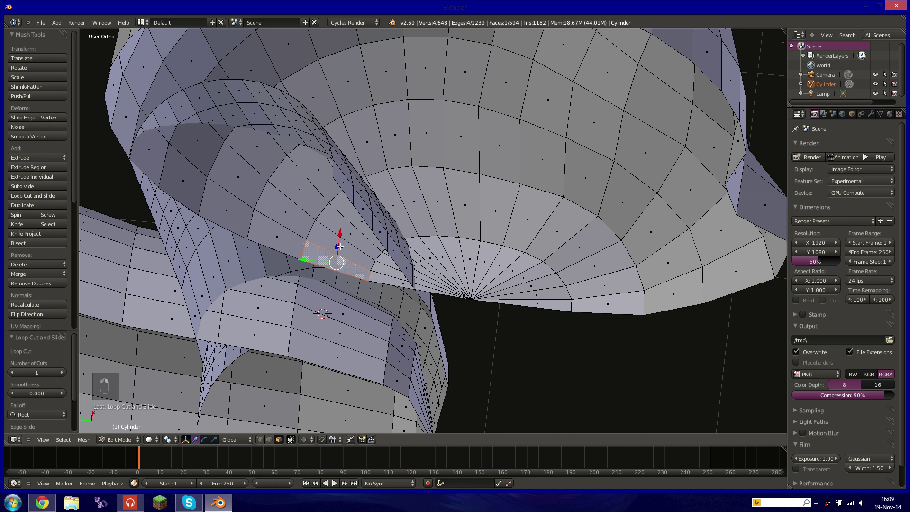
shift+right_click(336, 245)
shift+right_click(330, 220)
shift+right_click(302, 182)
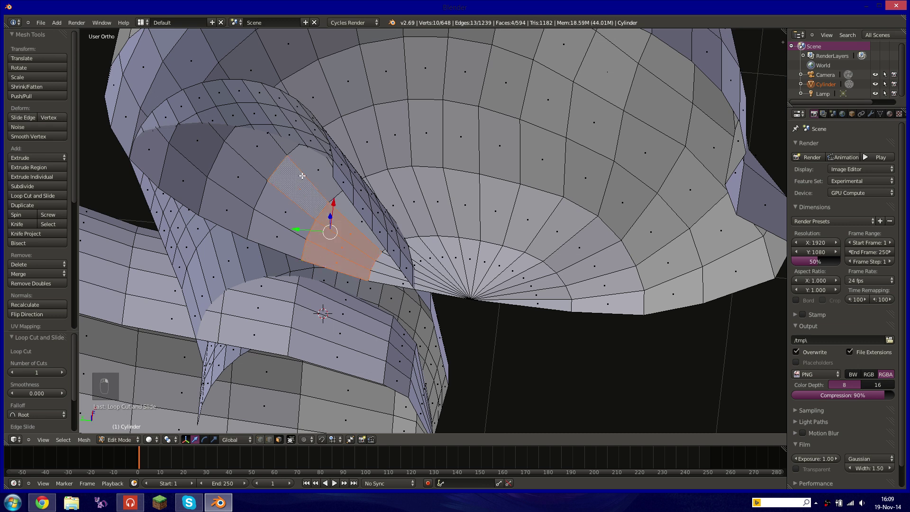
shift+right_click(284, 169)
shift+right_click(309, 171)
shift+right_click(296, 184)
shift+right_click(287, 214)
shift+right_click(273, 244)
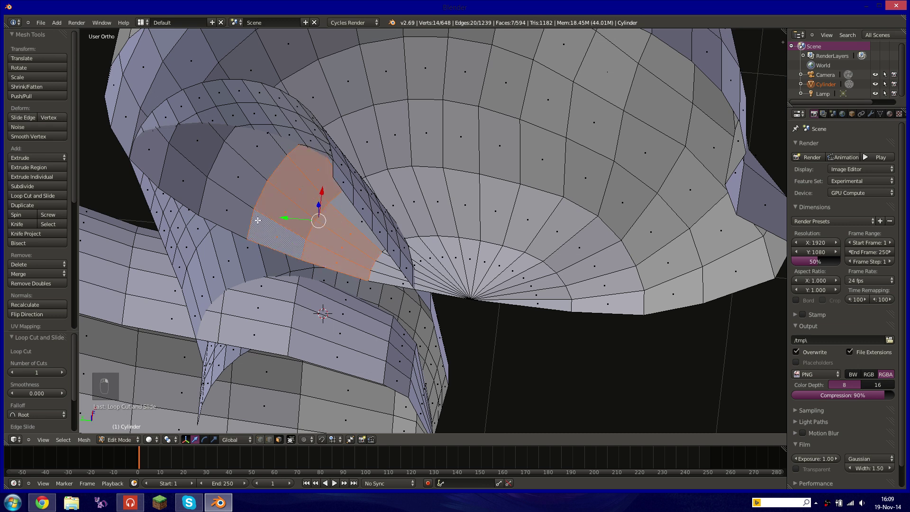
shift+right_click(271, 241)
shift+right_click(237, 196)
shift+right_click(280, 234)
shift+right_click(243, 172)
shift+right_click(253, 147)
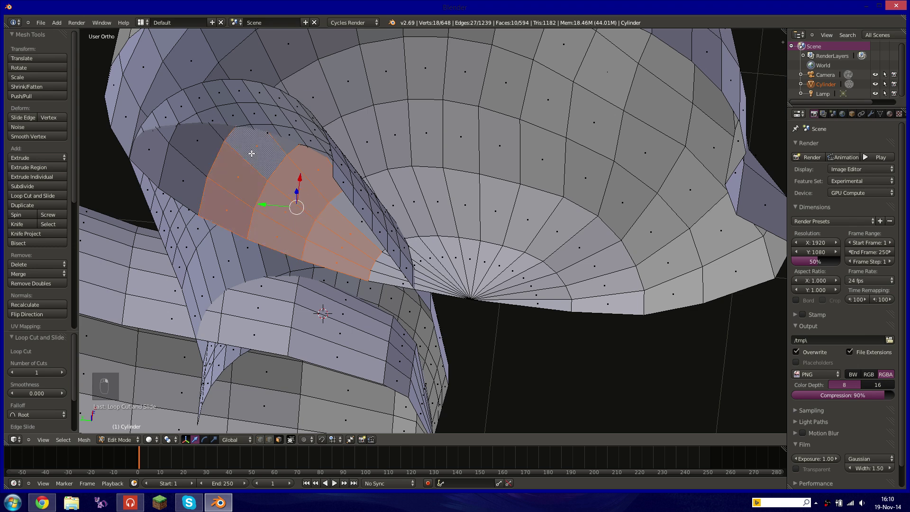
shift+right_click(187, 156)
shift+right_click(179, 177)
shift+right_click(150, 151)
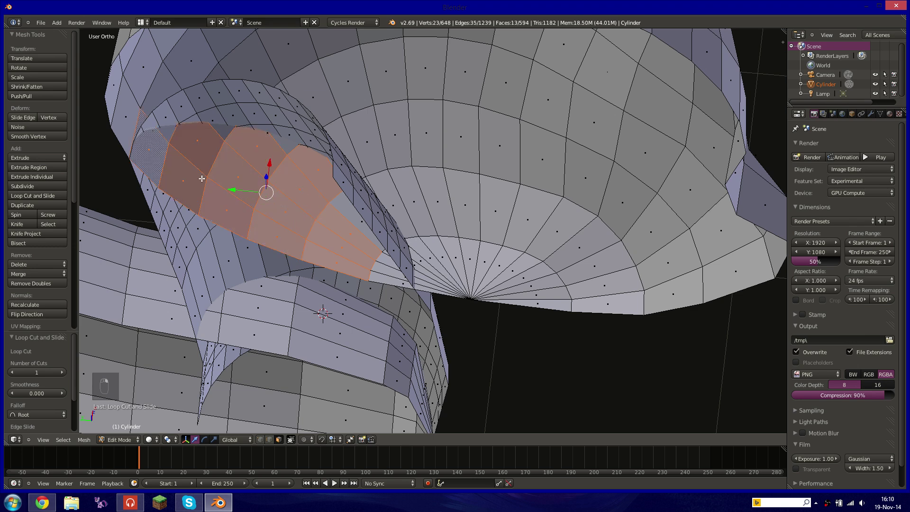
key(x)
click(202, 178)
Step: Delete the topmost row of vertical tube faces and most of the row beneath it where they overlap the upper body
middle_drag(206, 185, 243, 149)
shift+middle_drag(262, 106, 258, 152)
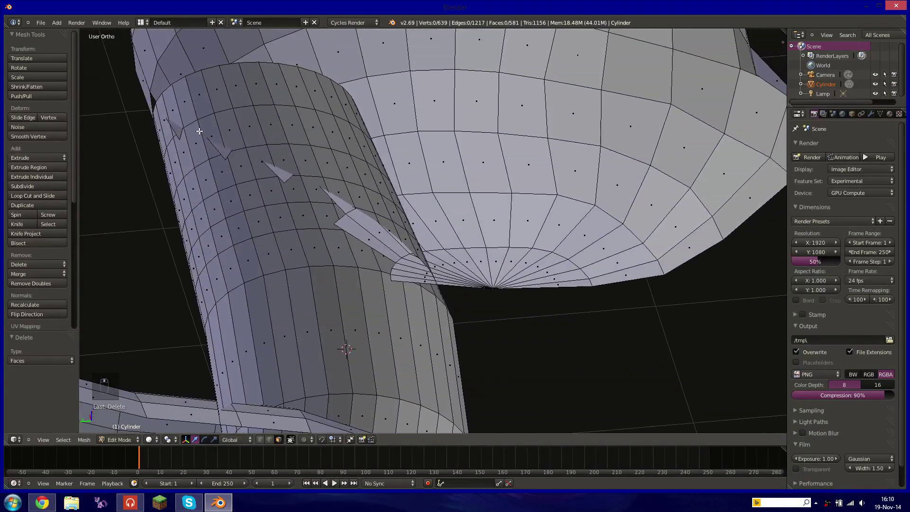
right_click(173, 105)
shift+right_click(188, 102)
shift+right_click(208, 94)
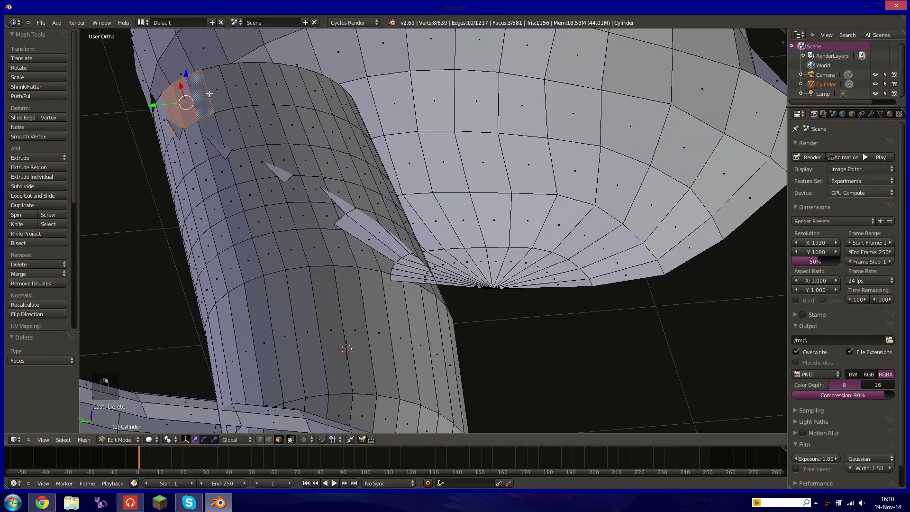
shift+right_click(217, 93)
shift+right_click(236, 88)
shift+right_click(265, 91)
shift+right_click(282, 92)
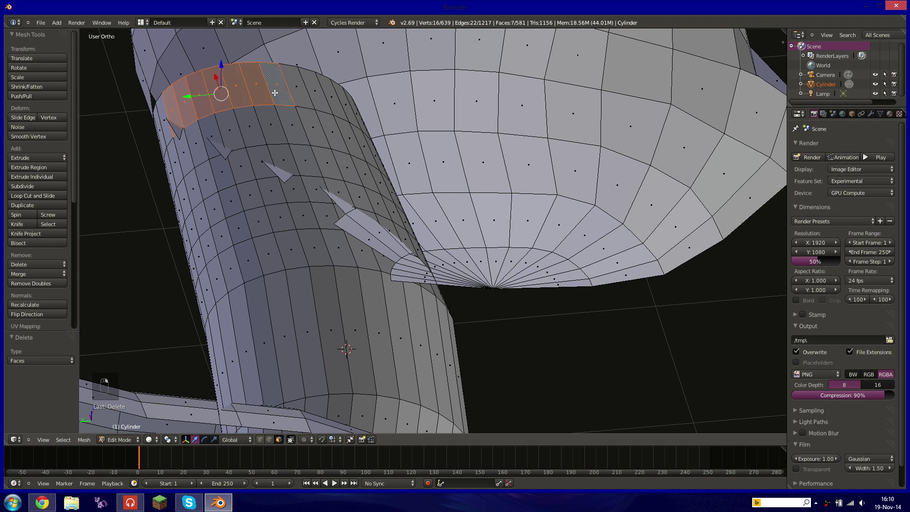
shift+right_click(297, 91)
shift+right_click(329, 92)
shift+right_click(327, 105)
middle_drag(337, 129, 362, 108)
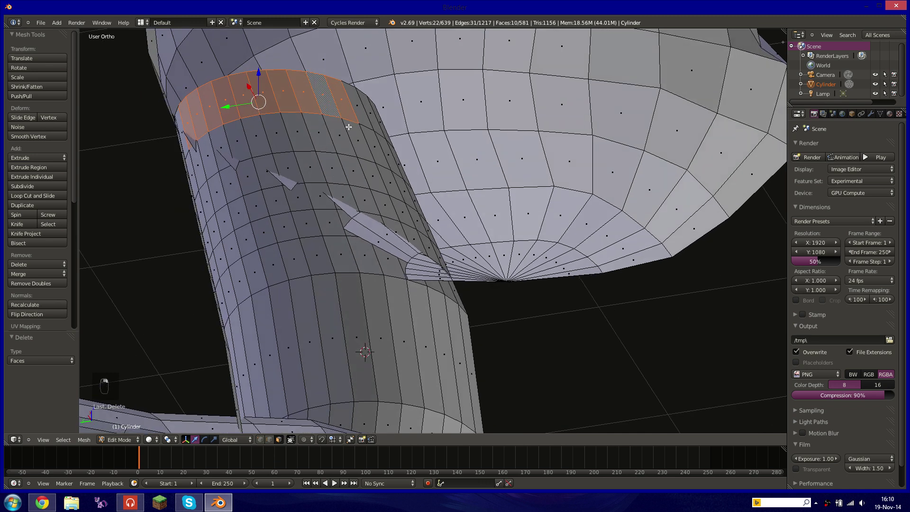
shift+right_click(362, 108)
shift+right_click(372, 113)
shift+right_click(379, 119)
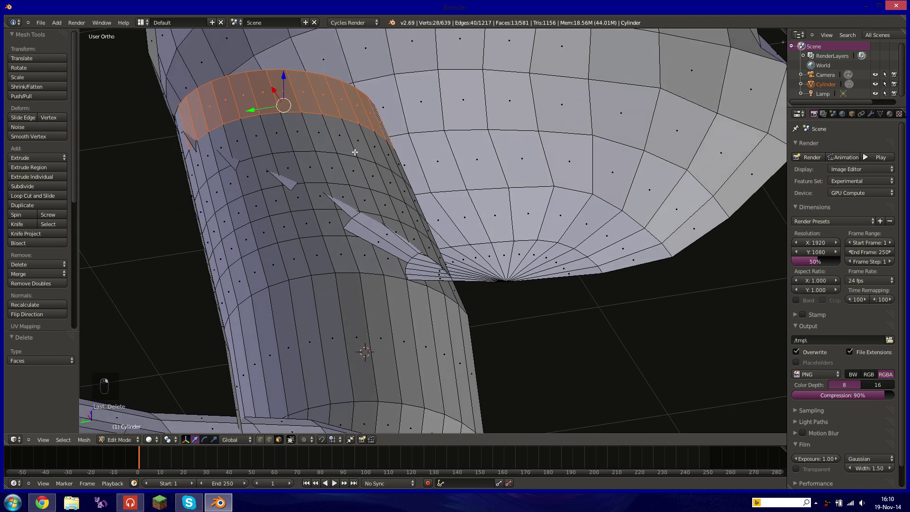
shift+right_click(236, 145)
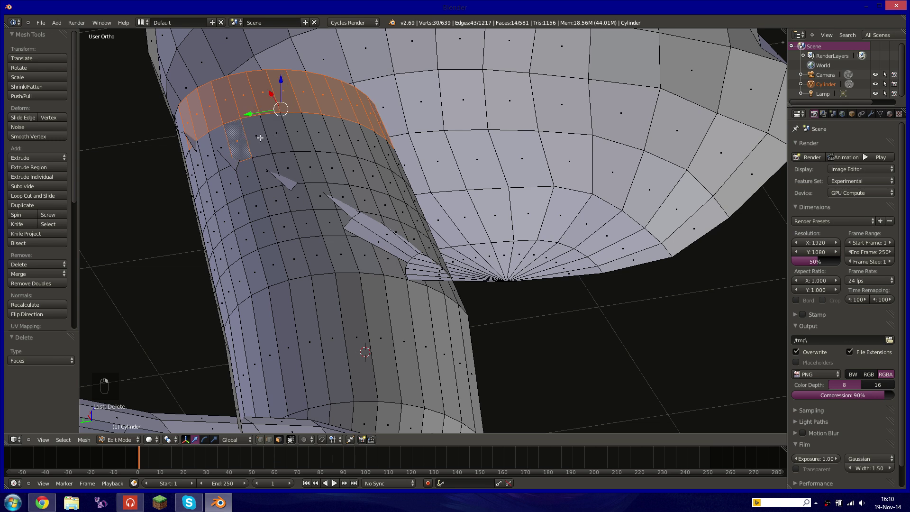
shift+right_click(260, 138)
shift+right_click(282, 136)
shift+right_click(300, 136)
shift+right_click(325, 135)
shift+right_click(344, 138)
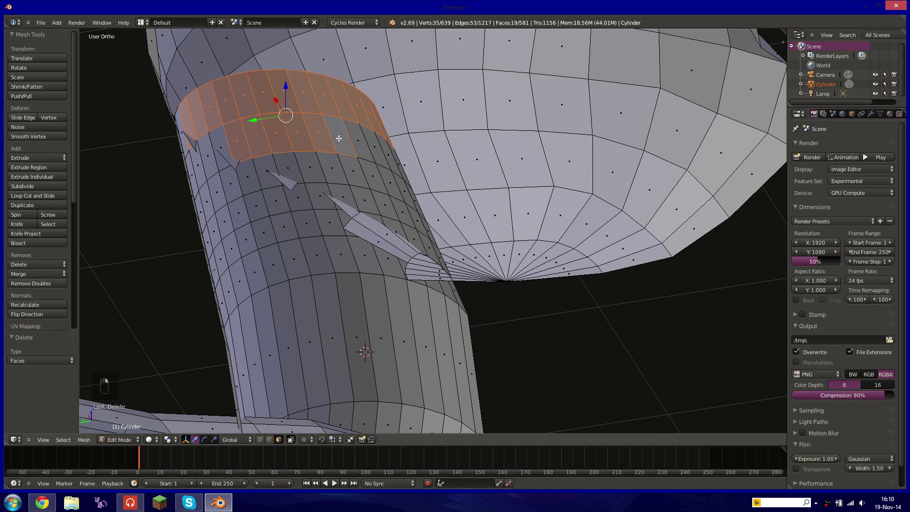
shift+right_click(361, 143)
shift+right_click(377, 150)
shift+right_click(383, 162)
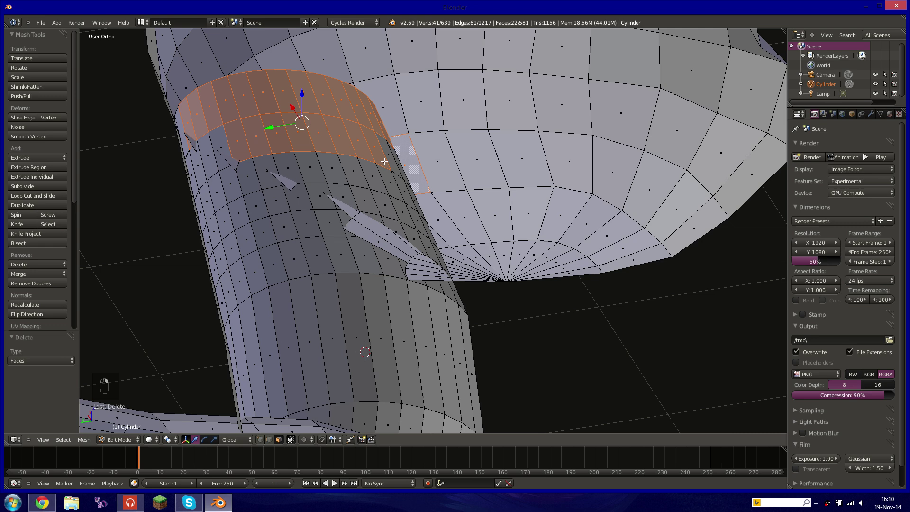
shift+right_click(407, 153)
middle_drag(393, 185, 418, 179)
shift+right_click(451, 140)
shift+right_click(471, 135)
key(x)
click(405, 166)
Step: Delete the next stepped rows of vertical tube faces overlapping the upper body, down toward its pointed tip
right_click(311, 149)
shift+right_click(327, 149)
shift+right_click(360, 148)
shift+right_click(344, 160)
shift+right_click(428, 177)
shift+right_click(448, 184)
shift+right_click(466, 185)
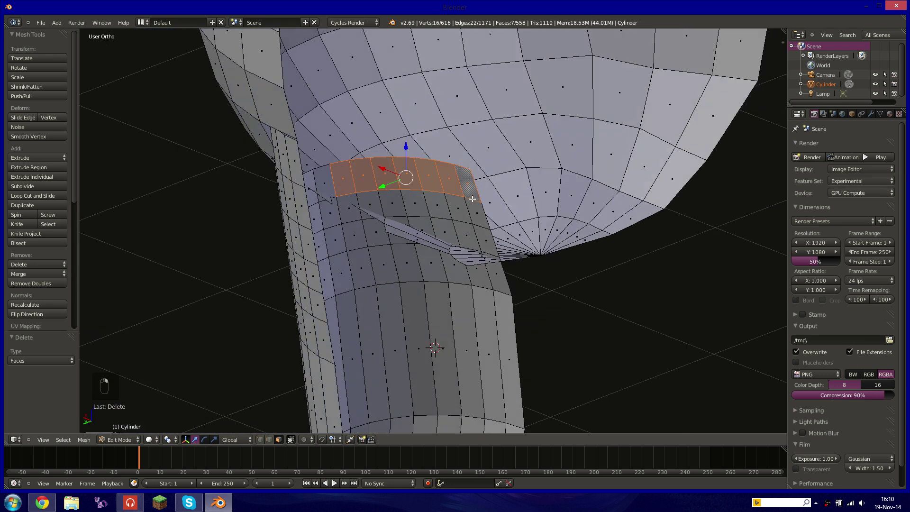
shift+right_click(474, 209)
shift+right_click(453, 207)
shift+right_click(433, 204)
shift+right_click(413, 204)
shift+right_click(387, 203)
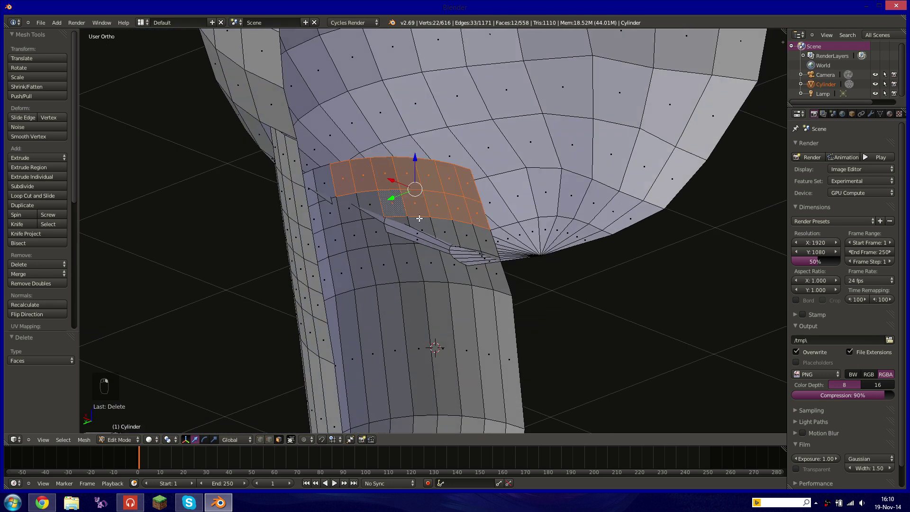
shift+right_click(449, 228)
shift+right_click(467, 235)
shift+right_click(488, 240)
key(x)
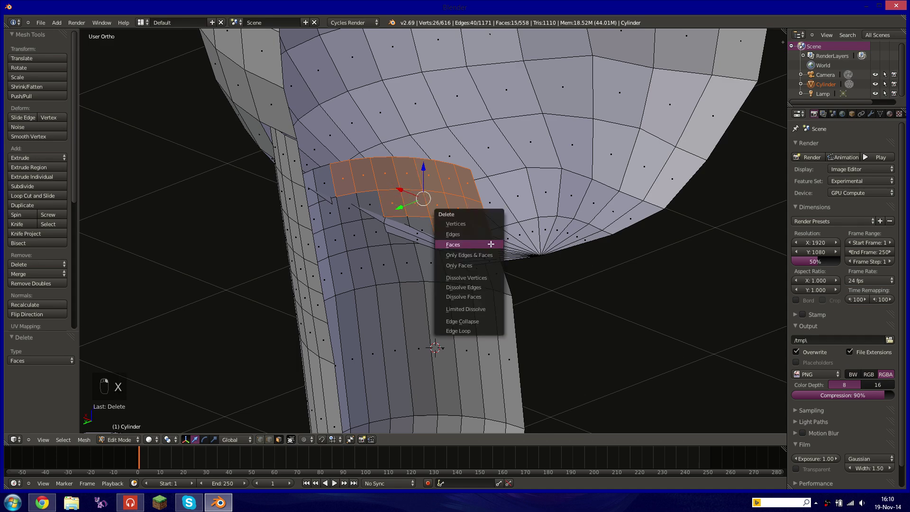
click(490, 244)
Step: Delete the rows of faces at the vertical tube's lower end that run inside the lower body
middle_drag(490, 243, 236, 128)
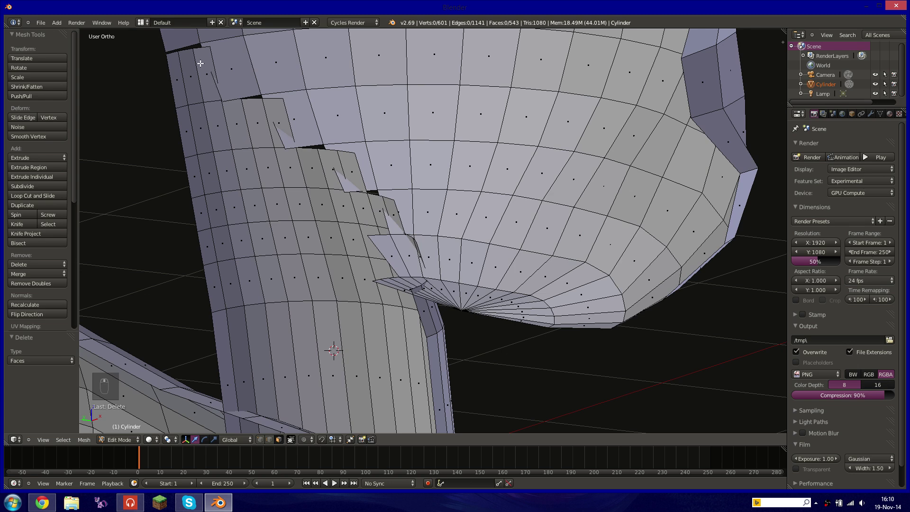
shift+middle_drag(327, 213, 351, 153)
shift+middle_drag(290, 332, 318, 220)
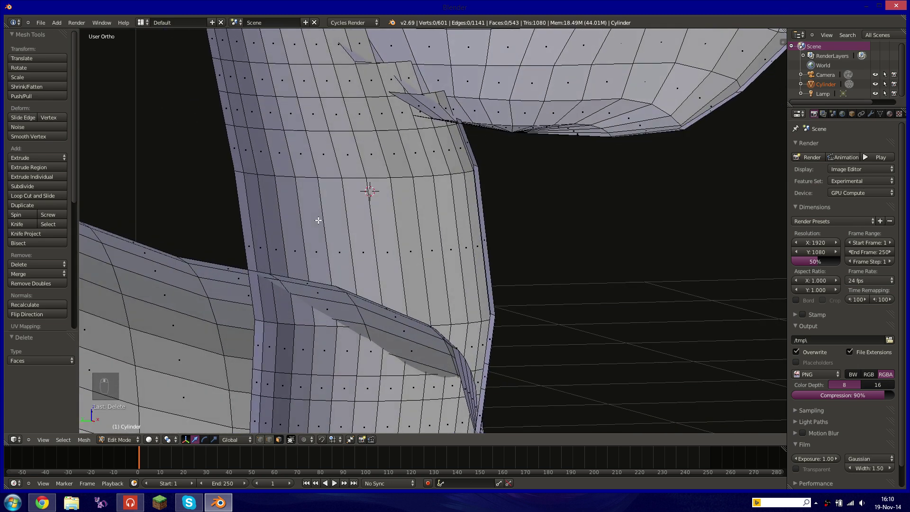
shift+middle_drag(328, 287, 322, 167)
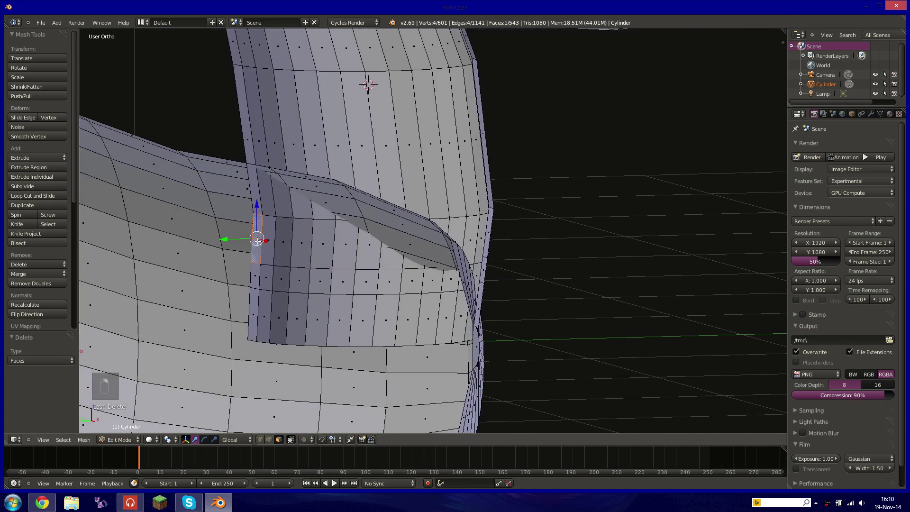
shift+right_click(269, 242)
shift+right_click(286, 247)
shift+right_click(308, 254)
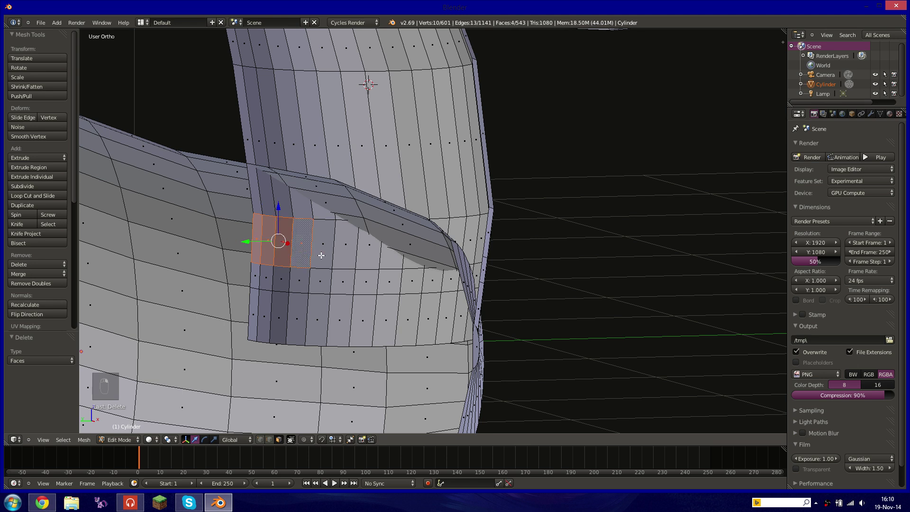
shift+right_click(321, 255)
shift+right_click(345, 246)
shift+right_click(320, 281)
shift+right_click(354, 283)
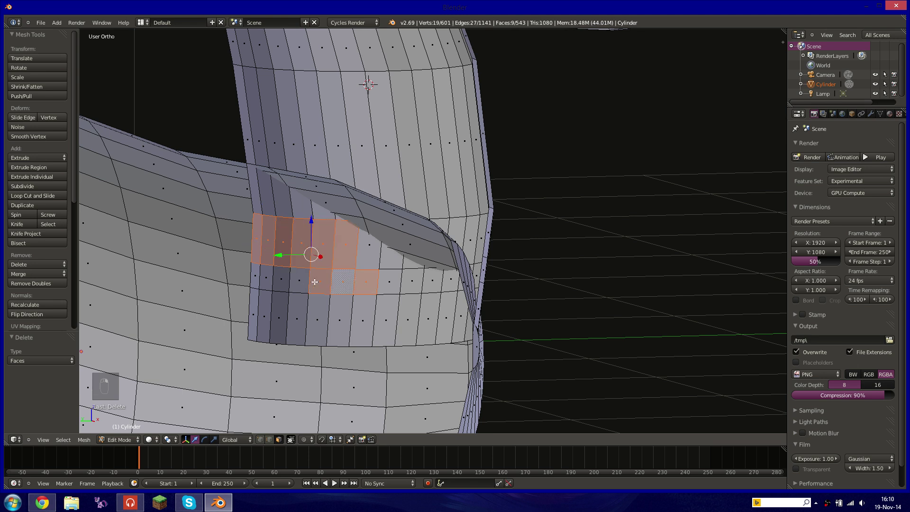
shift+right_click(412, 282)
shift+right_click(390, 282)
shift+right_click(436, 283)
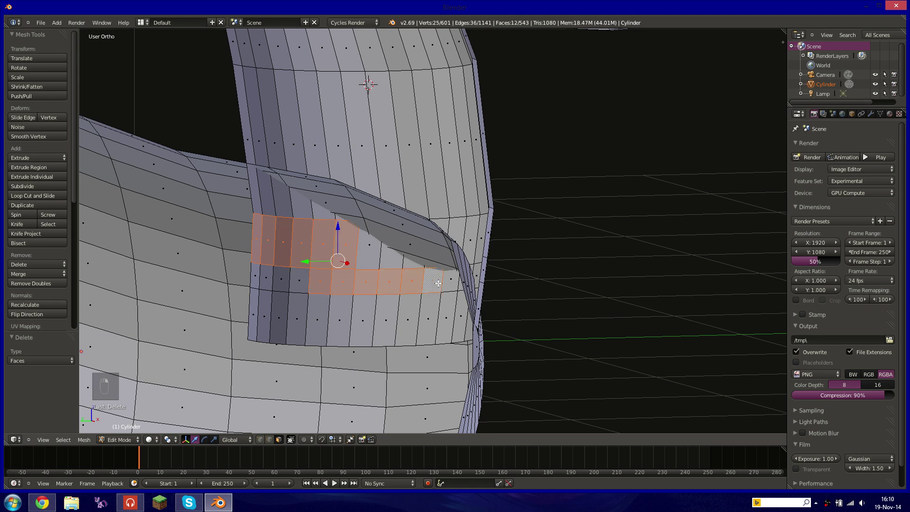
shift+right_click(458, 316)
shift+right_click(444, 317)
shift+right_click(427, 318)
shift+right_click(406, 318)
shift+right_click(362, 321)
shift+right_click(376, 325)
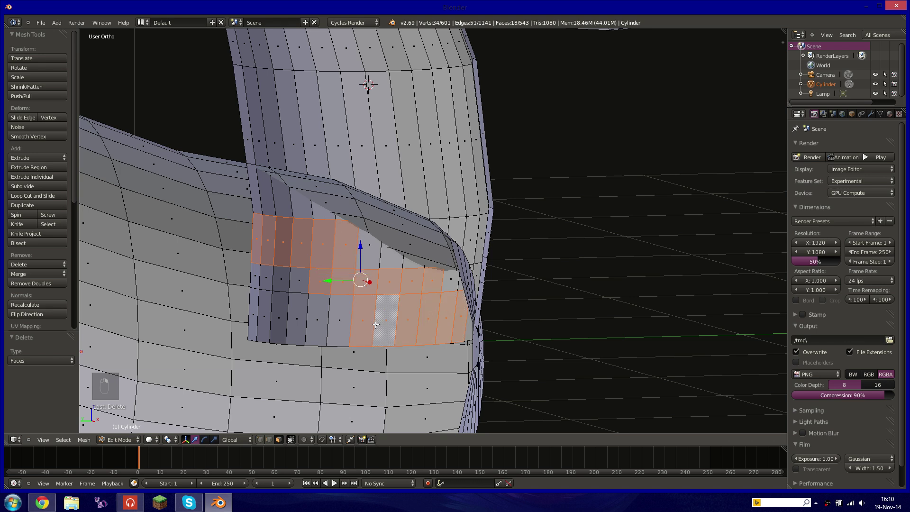
shift+right_click(334, 326)
shift+right_click(304, 313)
shift+right_click(303, 305)
shift+right_click(298, 316)
shift+right_click(318, 322)
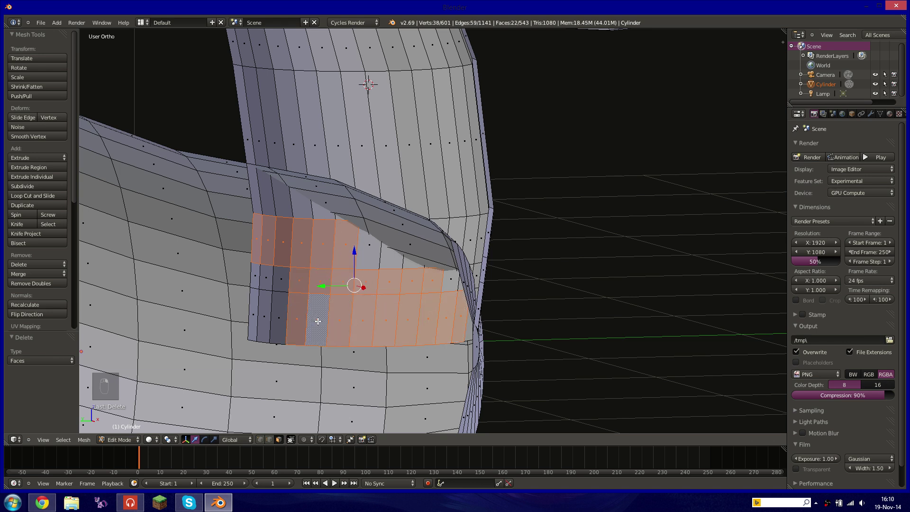
shift+right_click(274, 323)
shift+right_click(265, 320)
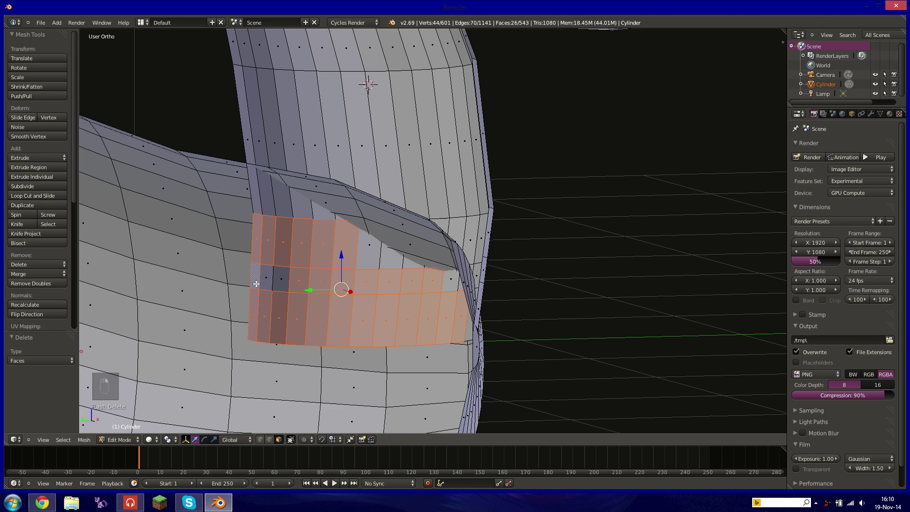
key(x)
click(303, 273)
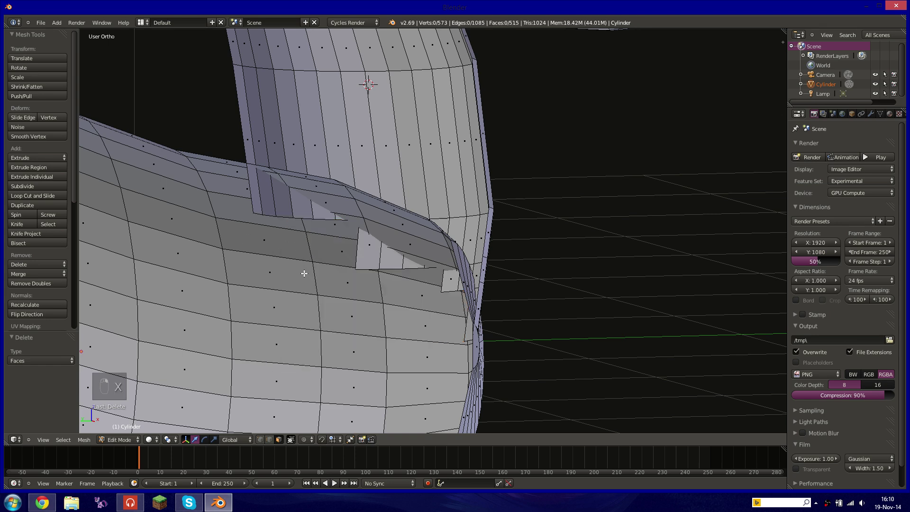
Step: Delete the stray vertical tube face left standing inside the lower body
middle_drag(308, 288, 343, 292)
right_click(341, 249)
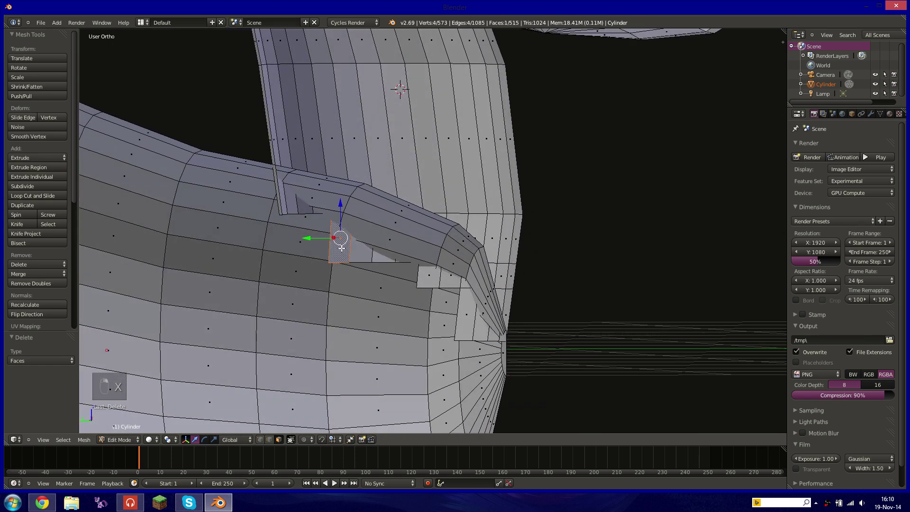
key(x)
click(304, 248)
Step: Delete the faces along the lower body's rounded end and upper rim that lie inside the vertical tube
middle_drag(342, 248, 333, 220)
right_click(421, 217)
shift+right_click(414, 226)
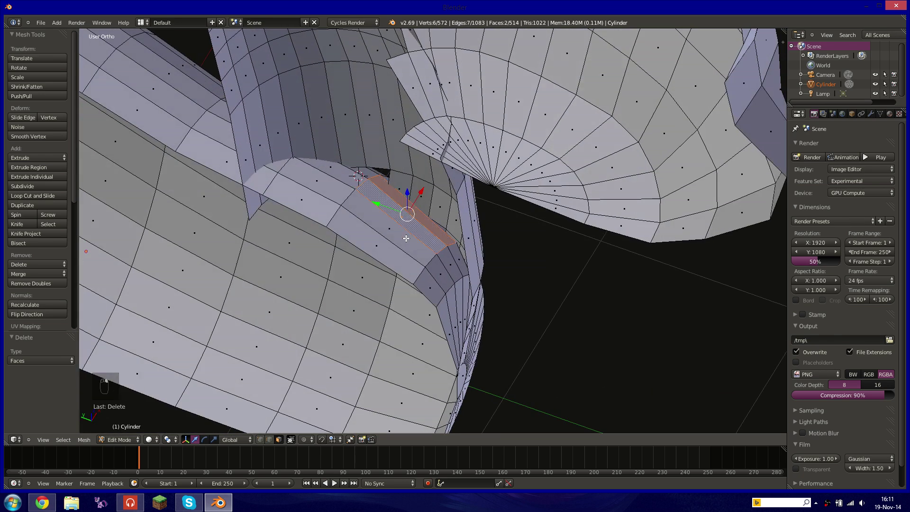
shift+right_click(407, 238)
shift+right_click(399, 251)
shift+right_click(456, 260)
shift+right_click(451, 271)
shift+right_click(443, 281)
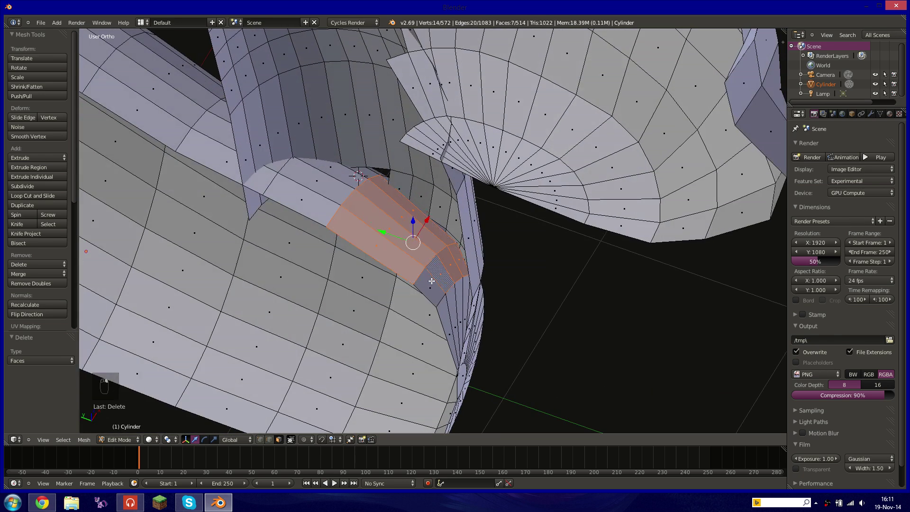
shift+right_click(447, 294)
shift+right_click(469, 303)
shift+right_click(462, 317)
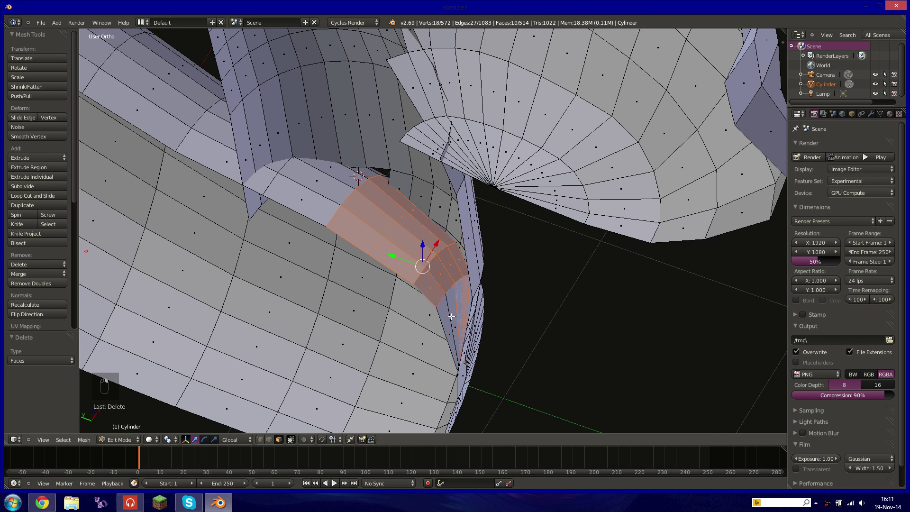
shift+right_click(457, 331)
shift+right_click(452, 346)
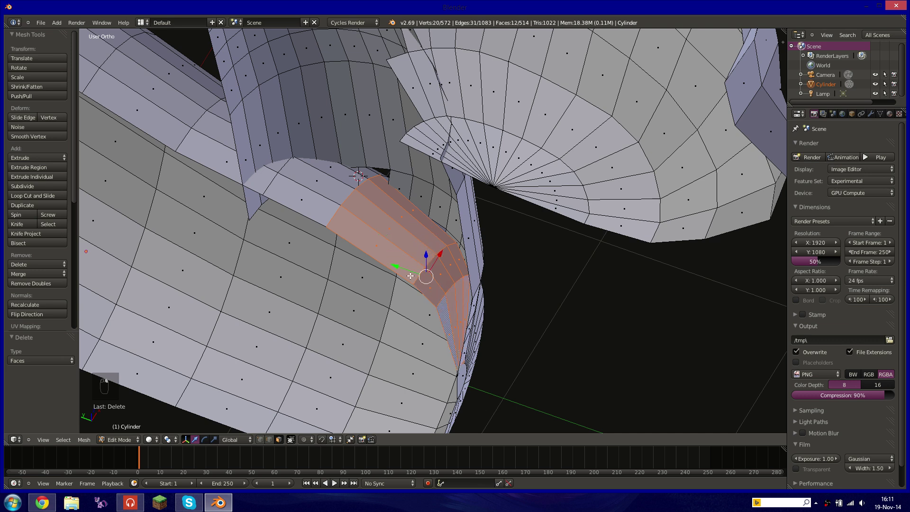
shift+right_click(334, 177)
shift+right_click(308, 185)
shift+right_click(280, 195)
key(x)
click(303, 205)
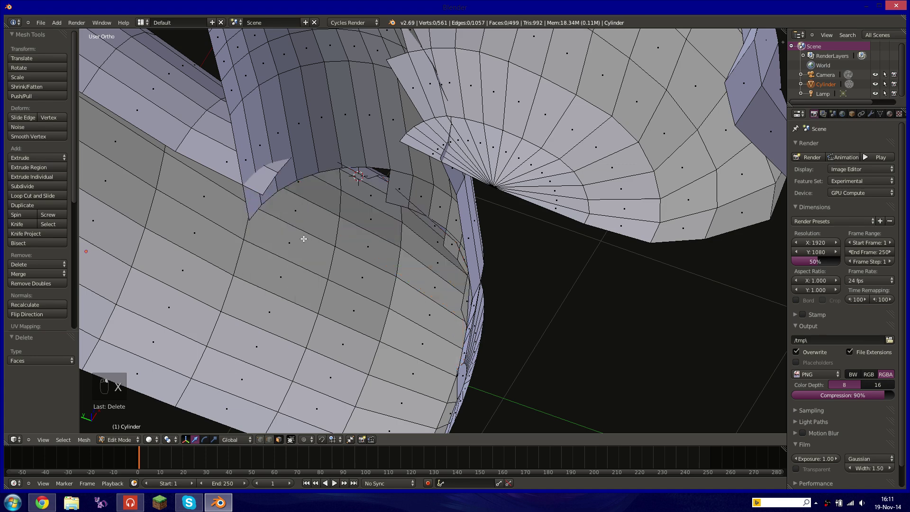
Step: Delete the two stray vertical tube faces that stick out over the lower body's surface near its rounded end
middle_drag(303, 239, 485, 330)
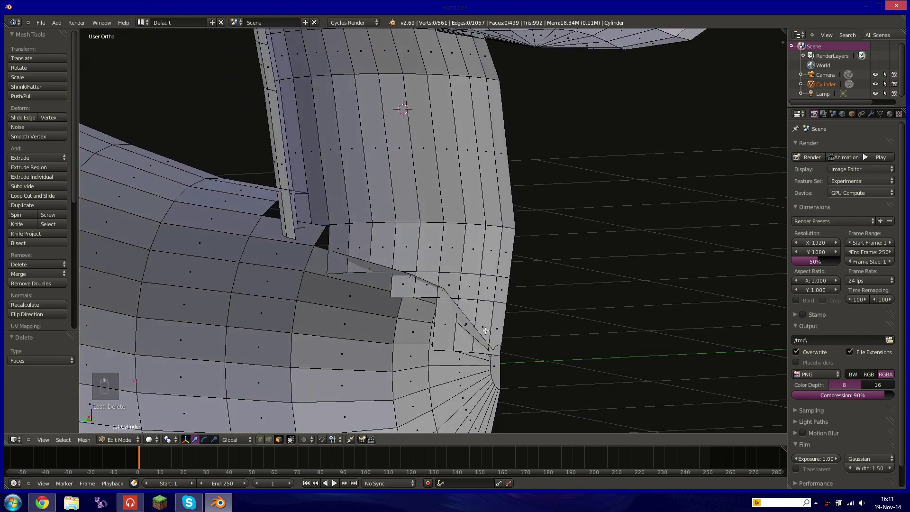
right_click(439, 331)
key(x)
click(439, 331)
click(405, 287)
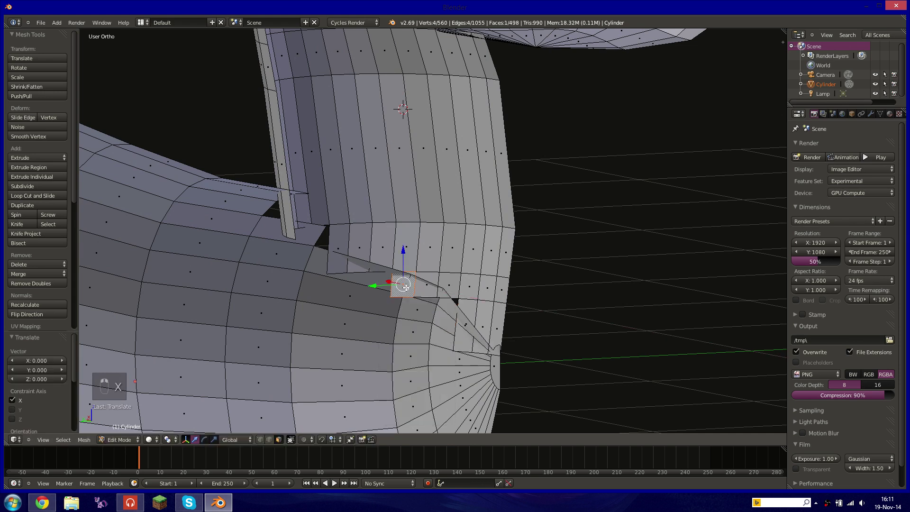
key(F1)
key(Escape)
key(Escape)
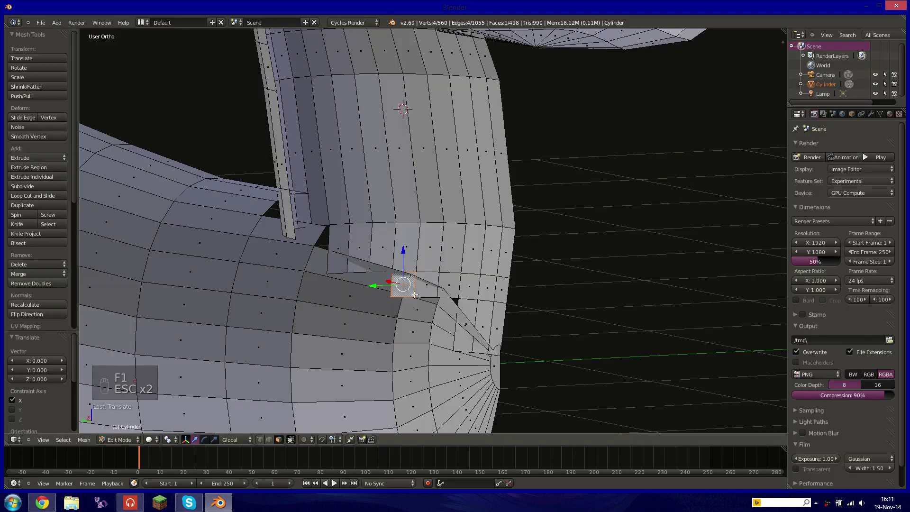
key(x)
click(417, 296)
Step: Delete the overlapping face at the tube's stepped lower edge on the opposite side of the lower body
middle_drag(455, 309, 475, 237)
right_click(500, 259)
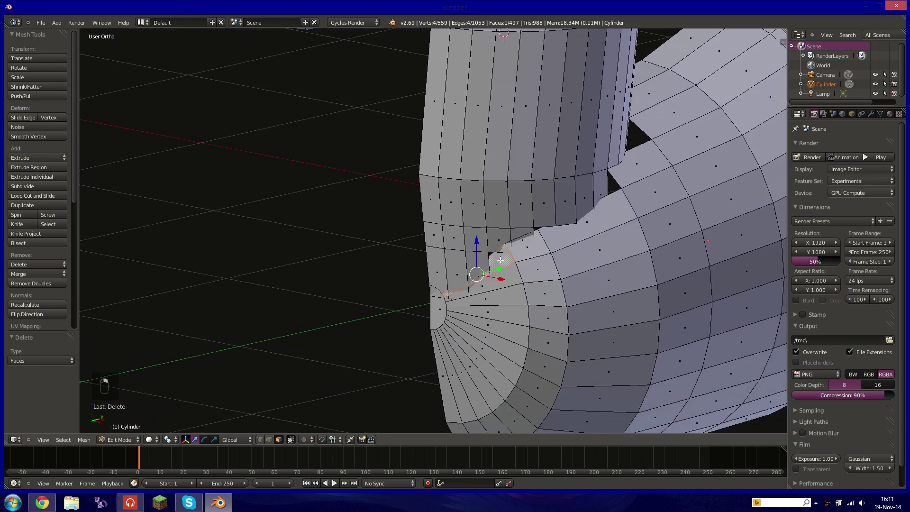
key(x)
click(500, 274)
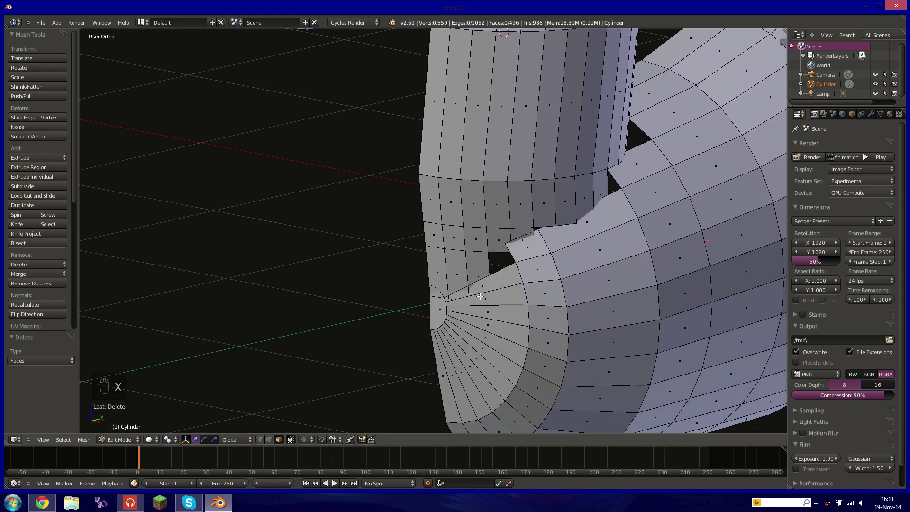
Step: Lower the edge of the lower body's end cap that pokes through the vertical tube by 0.005 along Z
shift+middle_drag(426, 274, 447, 211)
scroll(449, 213, up, 6)
shift+middle_drag(430, 249, 685, 227)
middle_drag(456, 206, 469, 198)
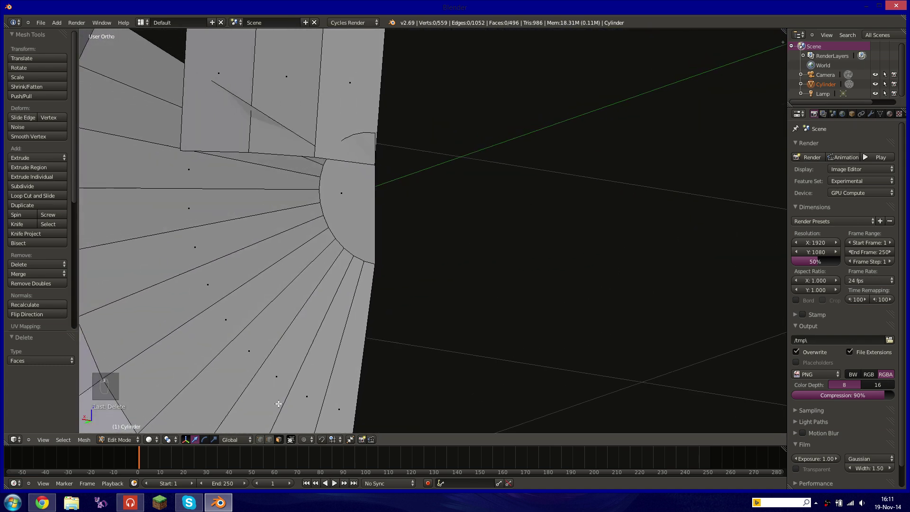
click(269, 440)
scroll(402, 227, up, 5)
shift+middle_drag(322, 88, 494, 254)
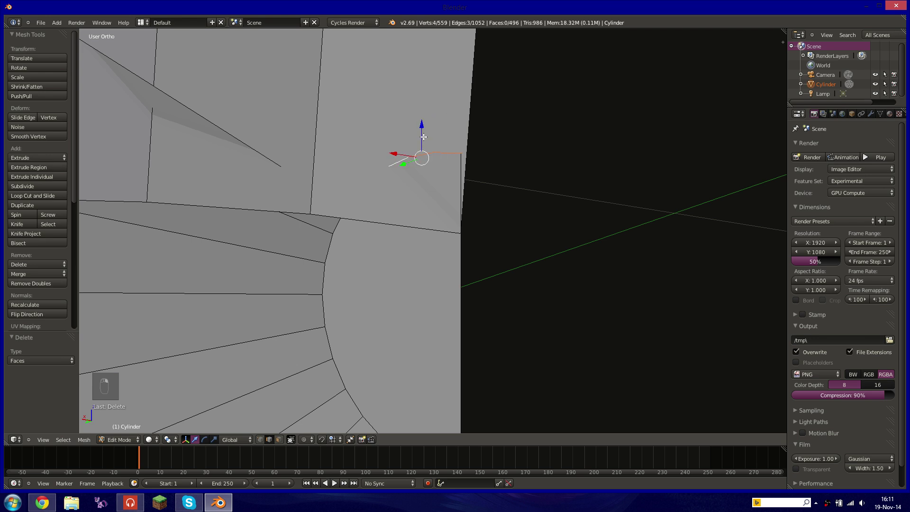
key(z)
mouse_move(423, 137)
mouse_down()
mouse_move(419, 168)
mouse_move(425, 150)
mouse_move(410, 175)
mouse_move(449, 201)
mouse_up()
mouse_move(455, 203)
middle_down()
mouse_move(394, 218)
mouse_move(438, 220)
mouse_move(387, 209)
mouse_move(446, 209)
mouse_move(591, 241)
mouse_move(541, 226)
middle_up()
key(z)
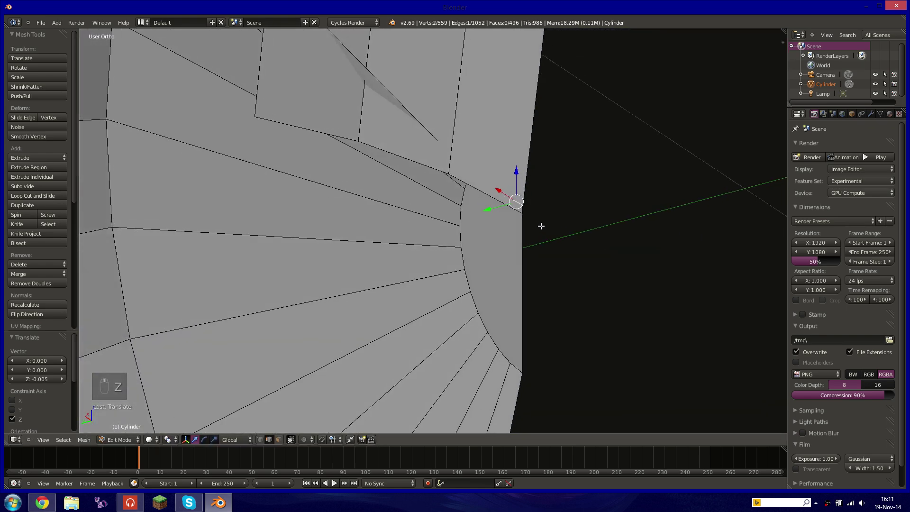
Step: Lower the end cap's upper edges by 0.010 along Z and fill the narrow gap to the tube with a face
key(z)
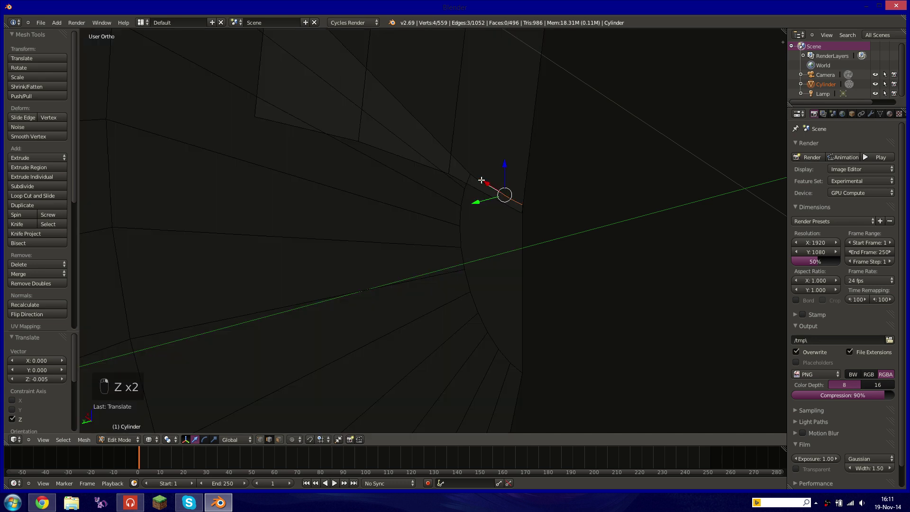
middle_drag(498, 182, 414, 183)
key(z)
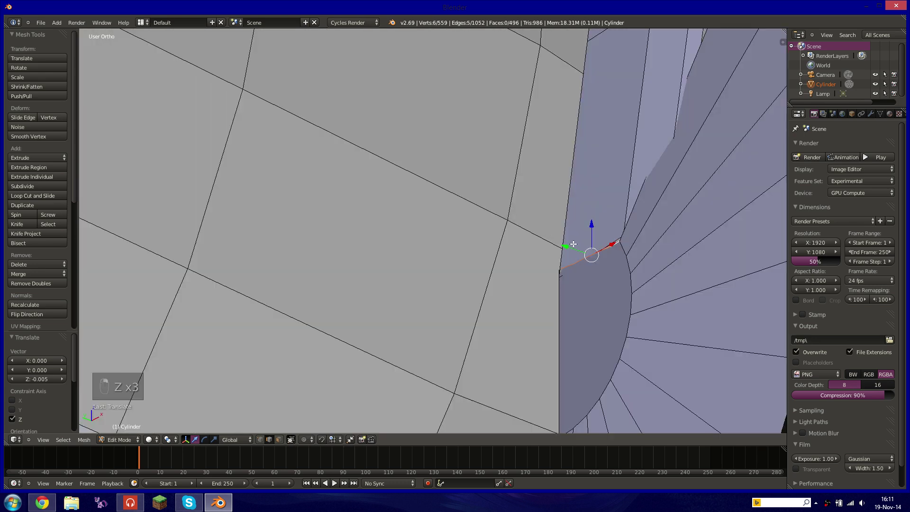
drag(596, 235, 590, 245)
middle_drag(591, 245, 425, 175)
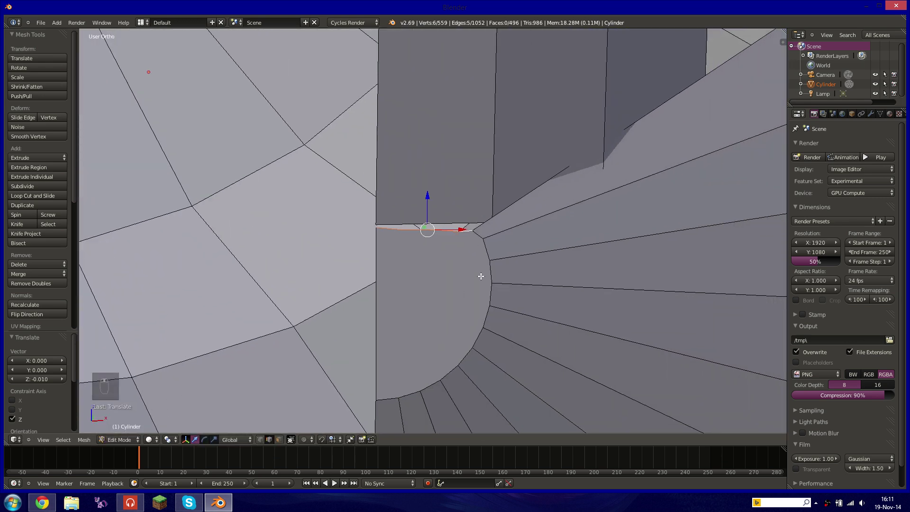
key(f)
Step: Move the lower body's edge beside the tube 0.012 along Z and raise the tube's buried bottom edge by 0.100
middle_drag(477, 240, 529, 213)
right_click(521, 208)
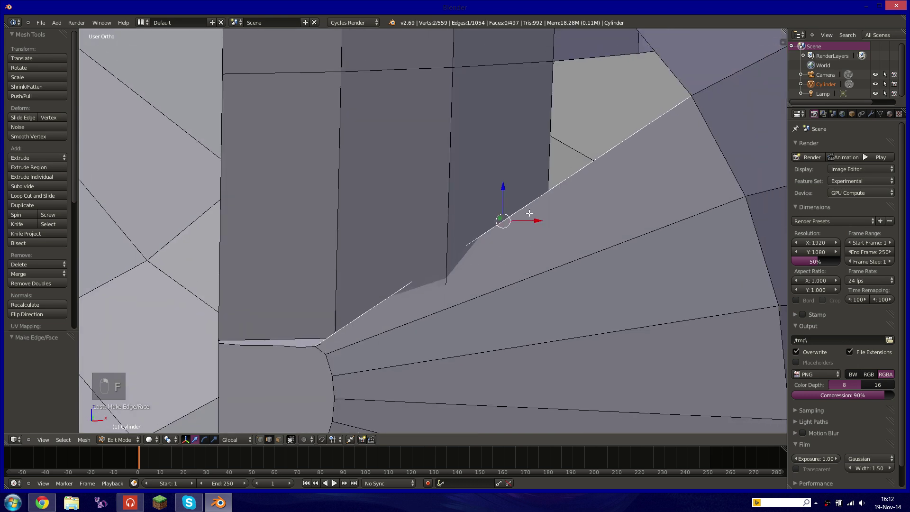
drag(506, 199, 538, 201)
middle_drag(498, 244, 505, 267)
key(z)
right_click(491, 321)
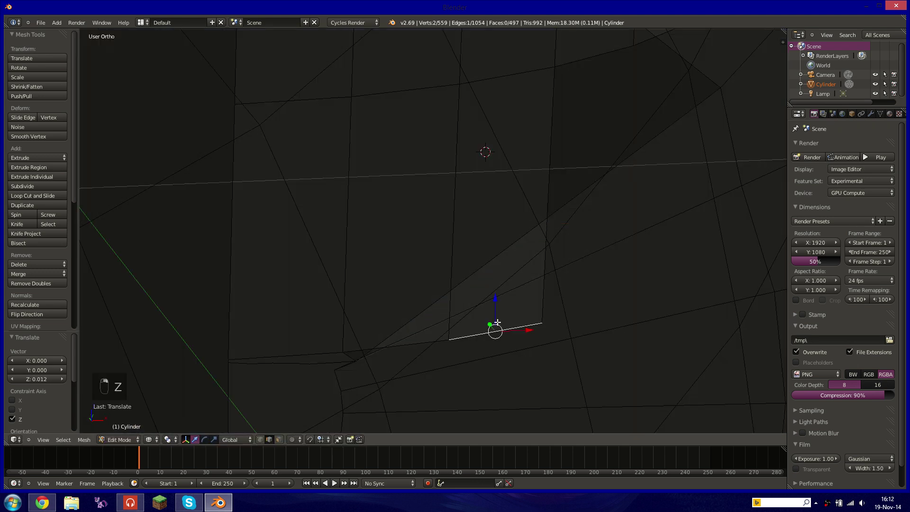
drag(494, 307, 493, 192)
key(z)
Step: Fill the narrow sliver between the tube's slanted bottom edge and the corner of the lower body's end cap
middle_drag(494, 197, 397, 282)
shift+right_click(317, 314)
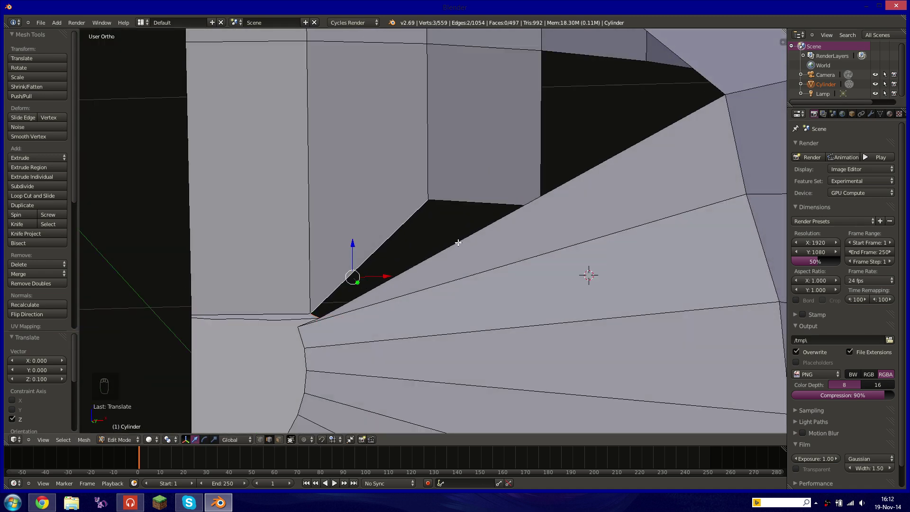
key(shift+f)
right_click(420, 241)
key(f)
Step: Fill the adjoining gap between the tube's raised bottom edge and the long edge of the lower body
shift+middle_drag(436, 244, 408, 268)
right_click(381, 280)
shift+right_click(356, 269)
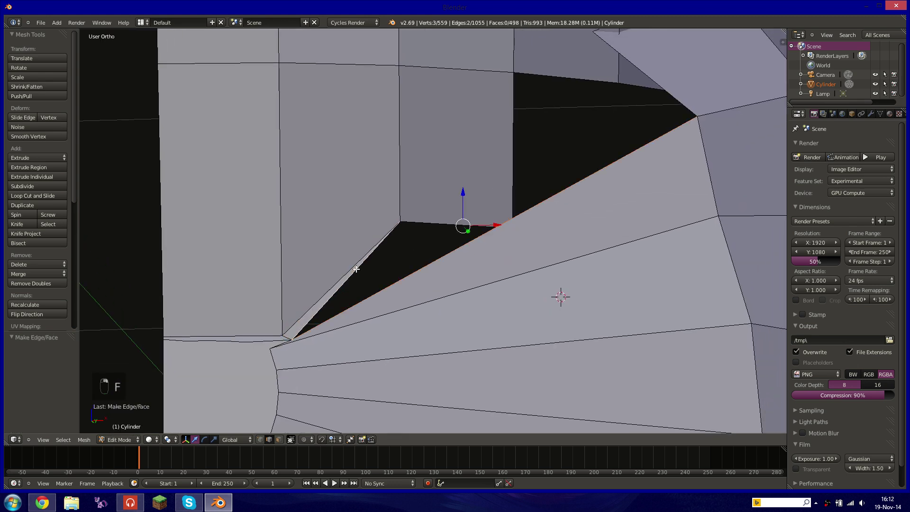
shift+right_click(452, 222)
key(f)
middle_drag(471, 229, 497, 269)
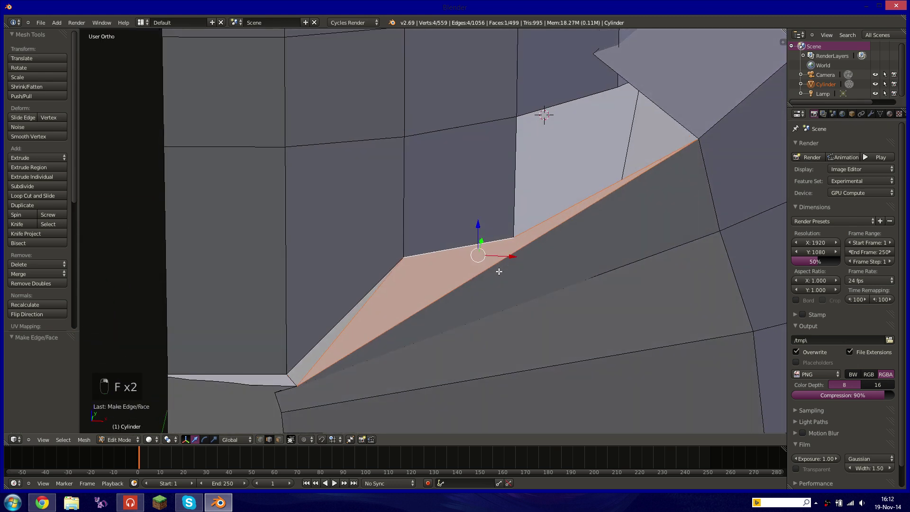
Step: Move the tube's corner vertex on the new face 0.052 along Z and -0.040 along Y
click(262, 441)
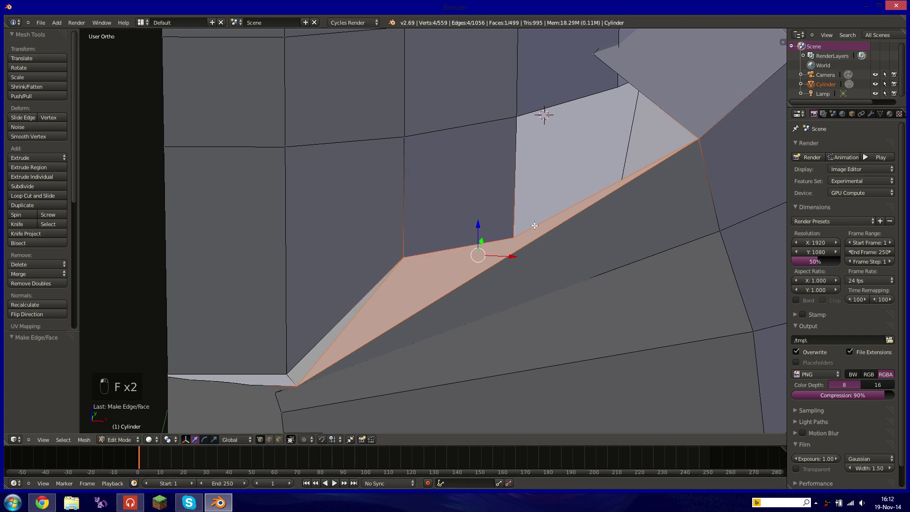
right_click(513, 237)
drag(515, 215, 521, 152)
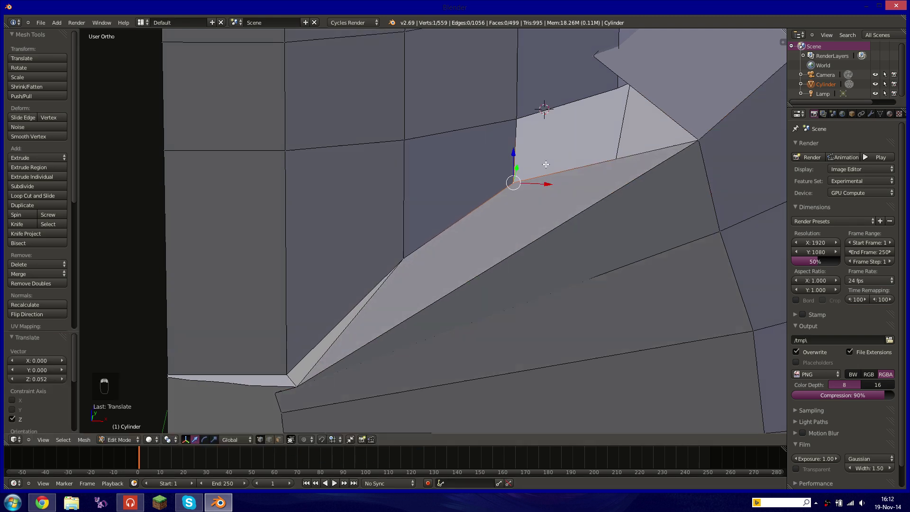
middle_drag(521, 152, 591, 137)
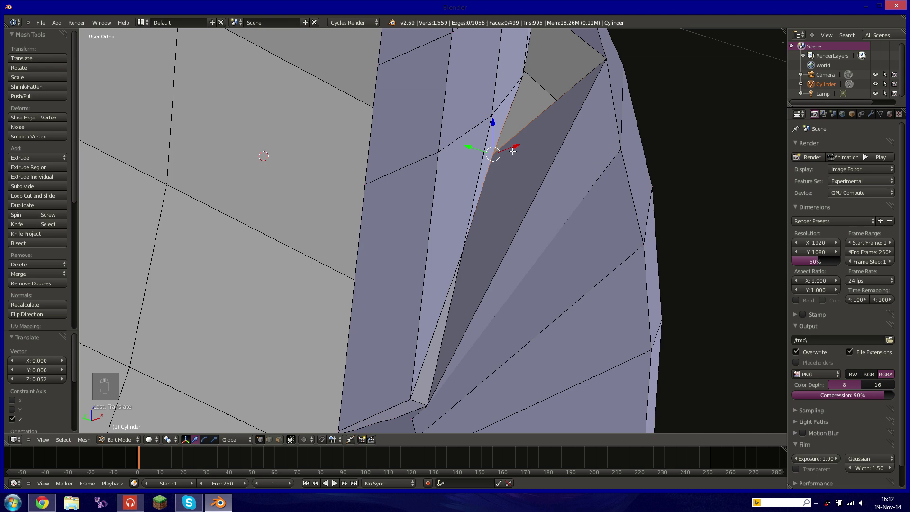
drag(480, 144, 509, 151)
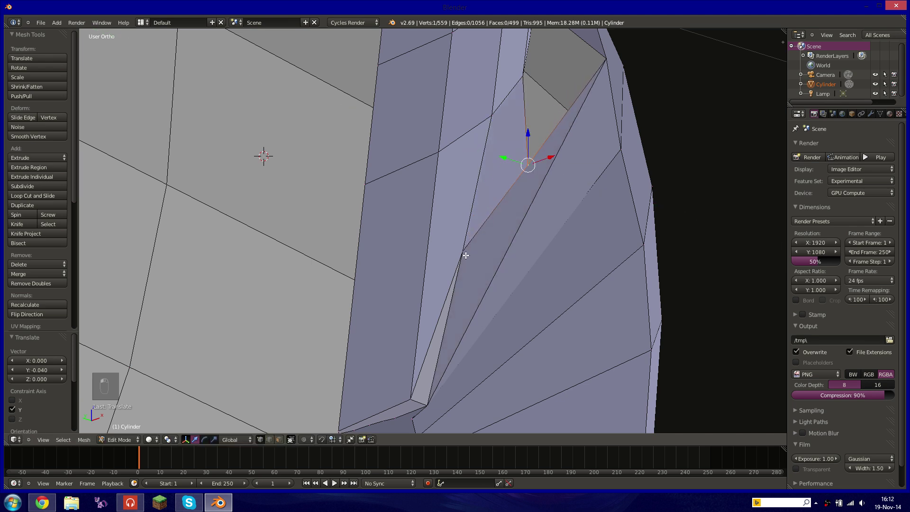
Step: Shift the next lower seam vertex -0.018 along Y and the lower body's vertex overlapping the tube 0.093 along X
right_click(463, 252)
drag(444, 244, 458, 249)
middle_drag(624, 200, 439, 246)
right_click(403, 153)
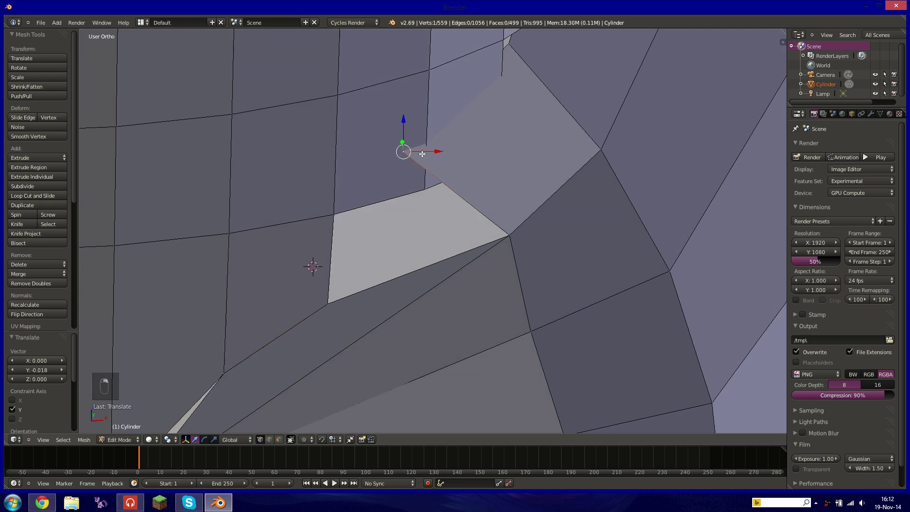
drag(421, 153, 528, 149)
middle_drag(529, 149, 492, 204)
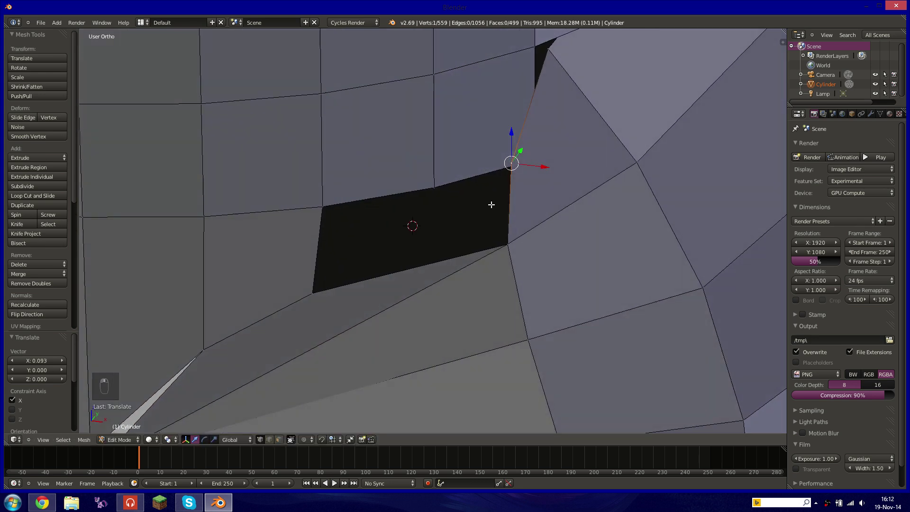
Step: Fill the open gap between the tube's bottom edges and the lower body with one face
key(a)
shift+right_click(324, 265)
shift+right_click(374, 190)
shift+right_click(449, 175)
key(f)
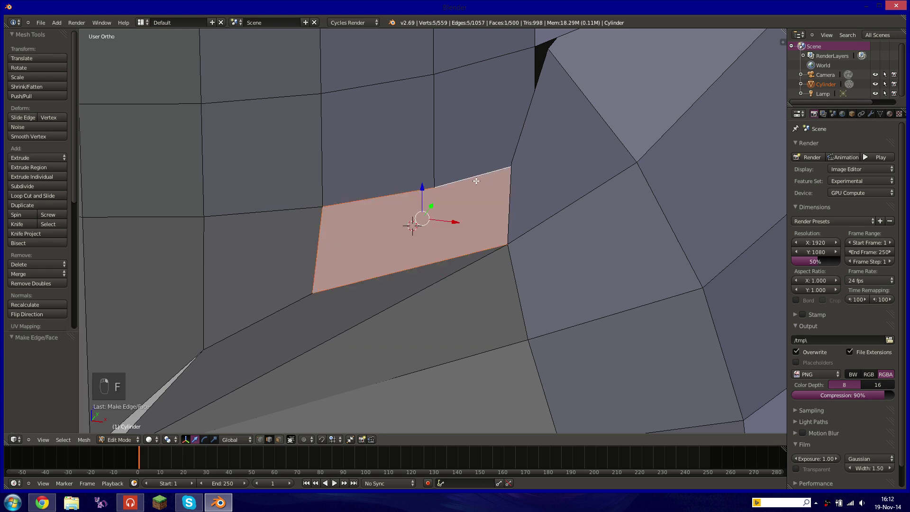
mouse_move(475, 181)
middle_down()
mouse_move(466, 254)
mouse_move(498, 248)
mouse_move(492, 242)
middle_up()
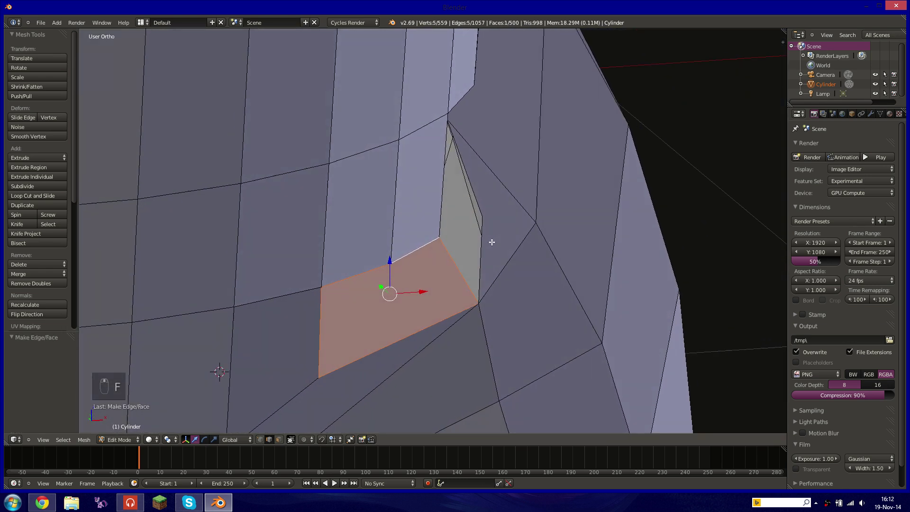
Step: Raise the new face's upper edge and shift it -0.051 along Y, and raise the tube edge above it 0.034 along Z
right_click(440, 240)
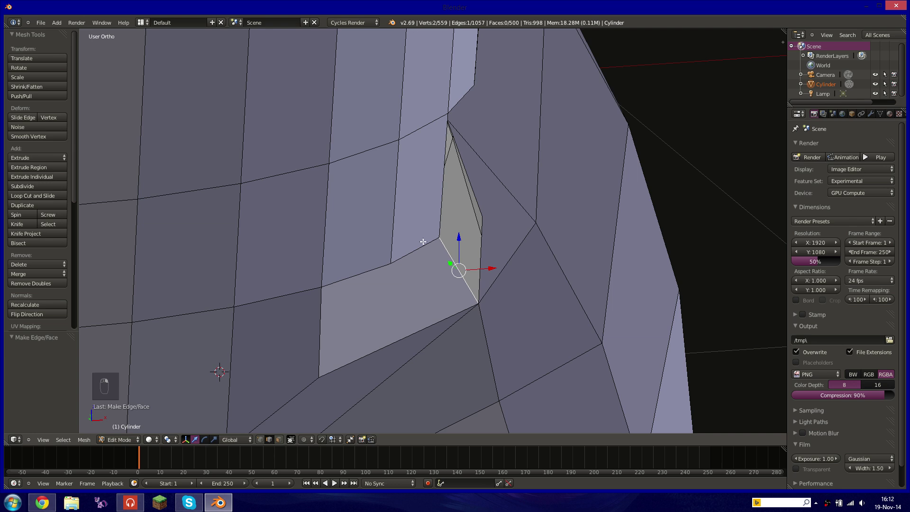
right_click(422, 242)
drag(419, 227, 423, 150)
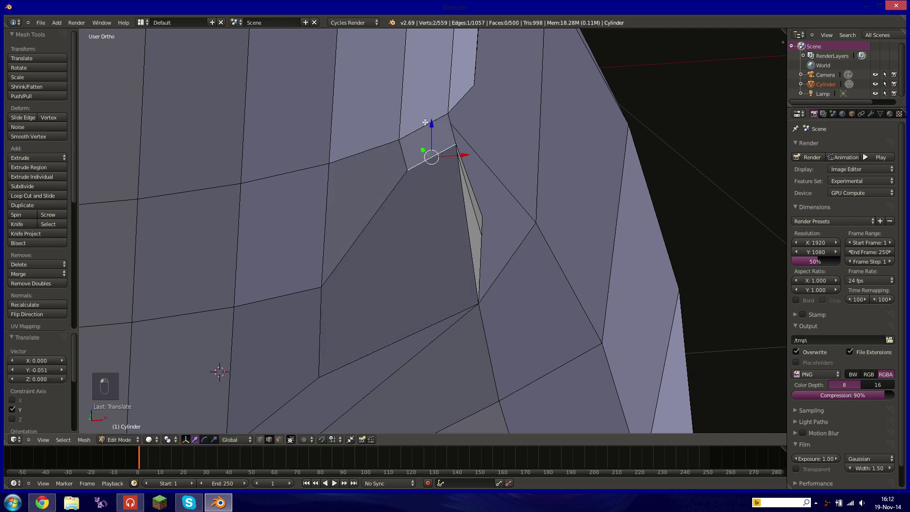
shift+right_click(427, 124)
drag(429, 115, 426, 80)
middle_drag(427, 82, 460, 134)
Step: Raise the next tube bottom edge along the seam by 0.067 along Z, clear of the lower body
right_click(618, 123)
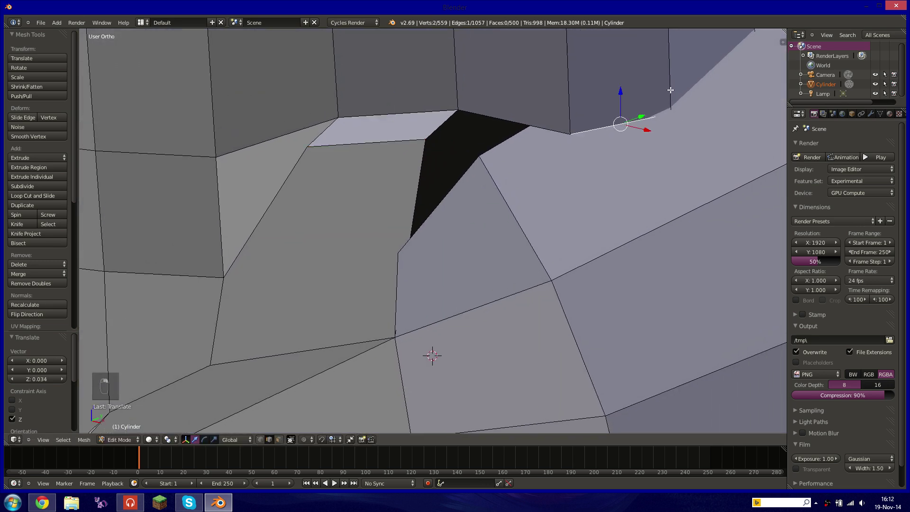
shift+middle_drag(619, 117, 598, 180)
mouse_move(595, 164)
mouse_down()
mouse_move(599, 91)
mouse_move(586, 155)
mouse_up()
shift+middle_drag(638, 106, 484, 223)
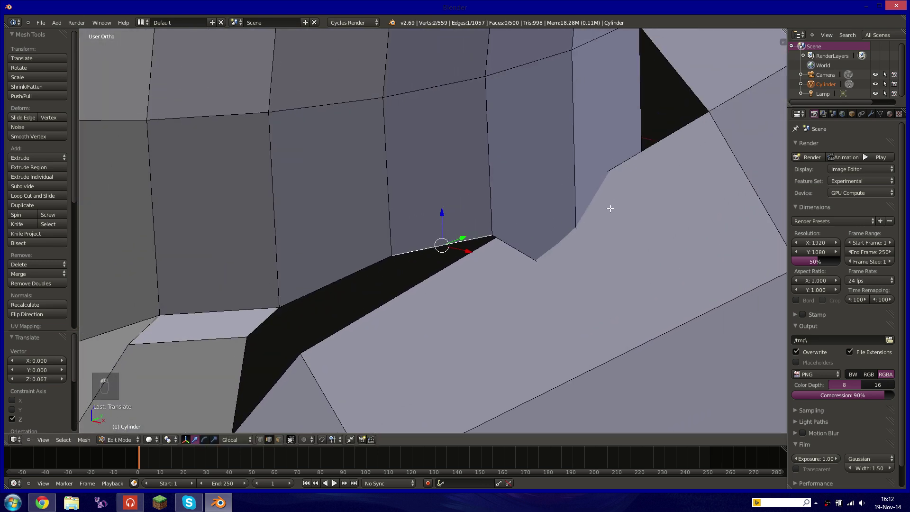
Step: Raise the tube bottom edge hidden inside the lower body farther along the seam by 0.119 along Z
key(z)
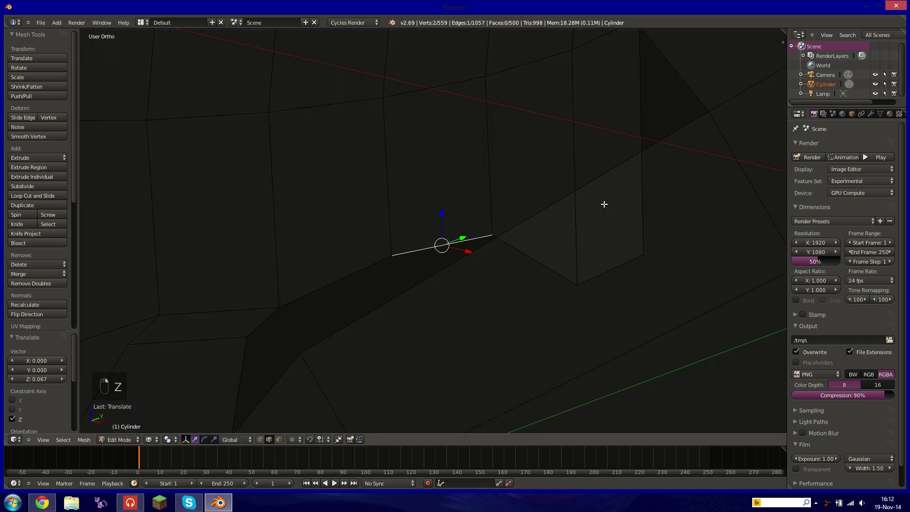
right_click(613, 268)
key(z)
drag(614, 245, 614, 114)
drag(614, 244, 606, 105)
Step: Fill the thin vertical gap between the large filled face and the lower body's adjoining edge
shift+middle_drag(378, 305, 456, 244)
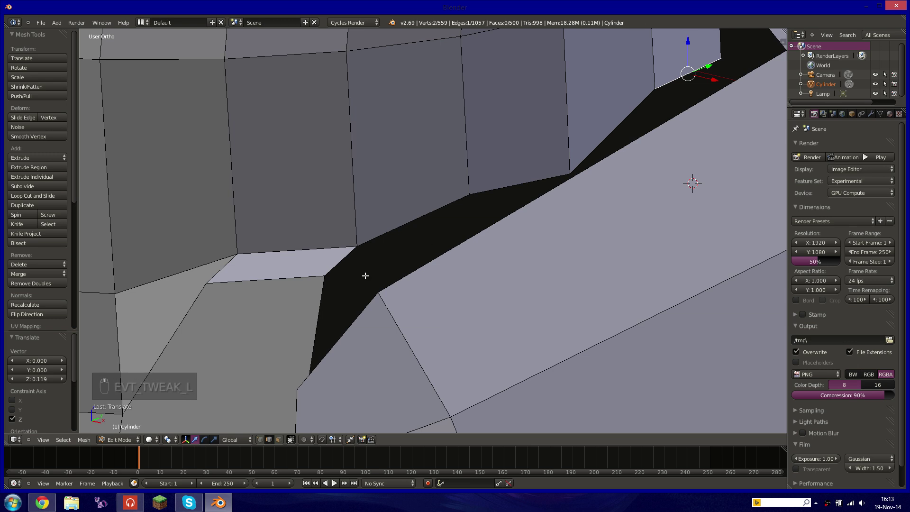
middle_drag(365, 276, 400, 276)
shift+middle_drag(383, 305, 387, 199)
middle_drag(378, 280, 366, 321)
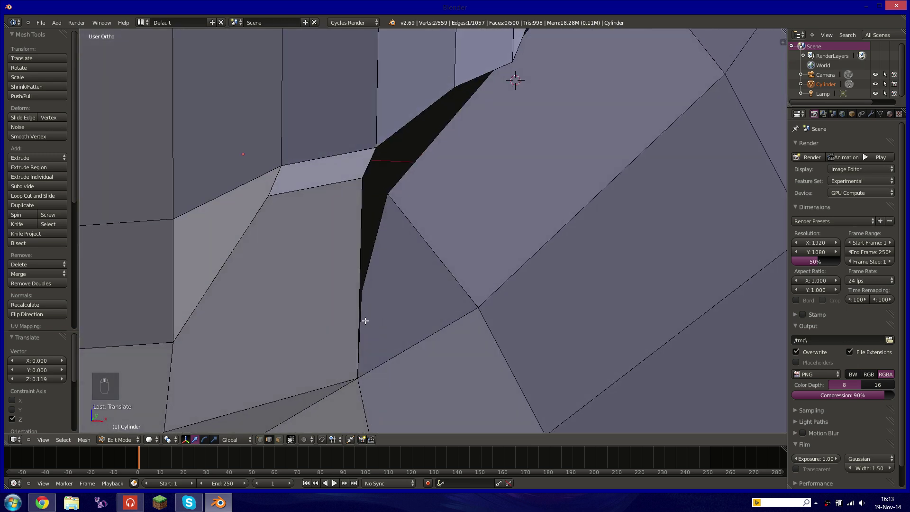
shift+right_click(360, 237)
shift+right_click(372, 262)
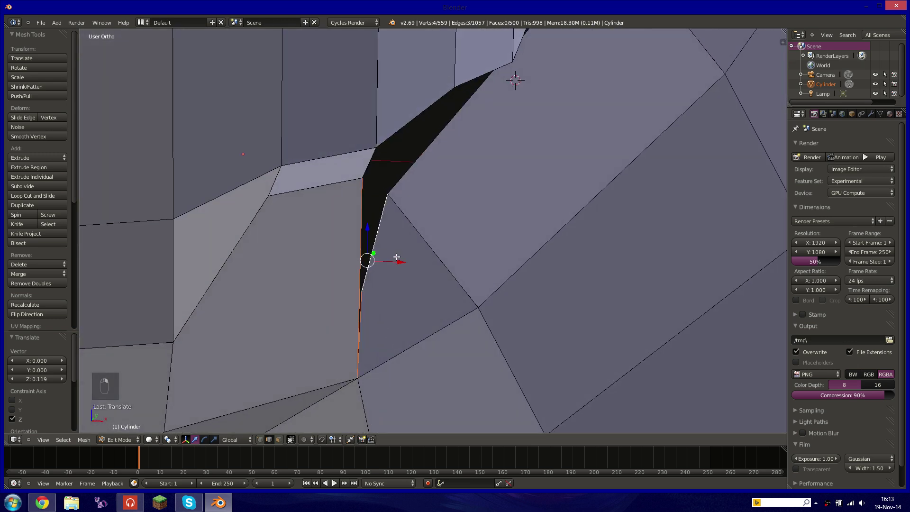
key(f)
Step: Fill the long gap between the tube's bottom edges and the lower body's sloping edge with one face
shift+middle_drag(429, 244, 396, 259)
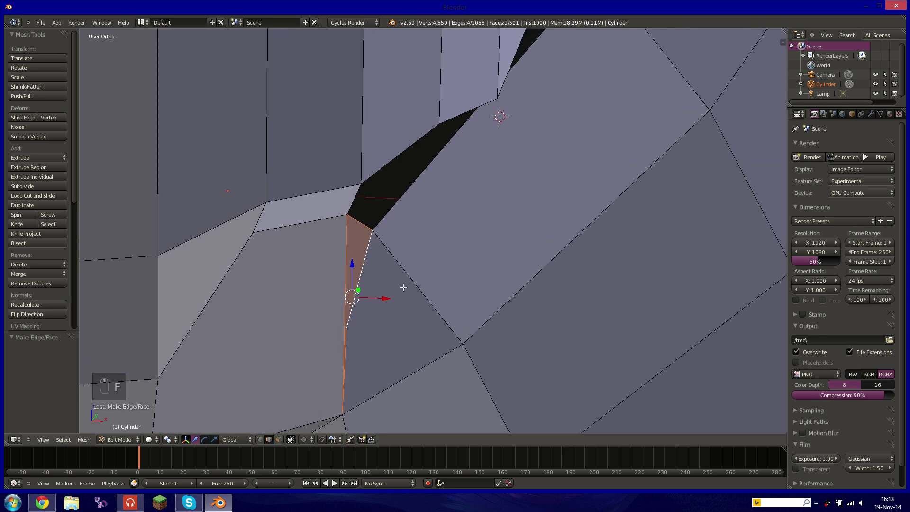
right_click(363, 225)
shift+right_click(386, 218)
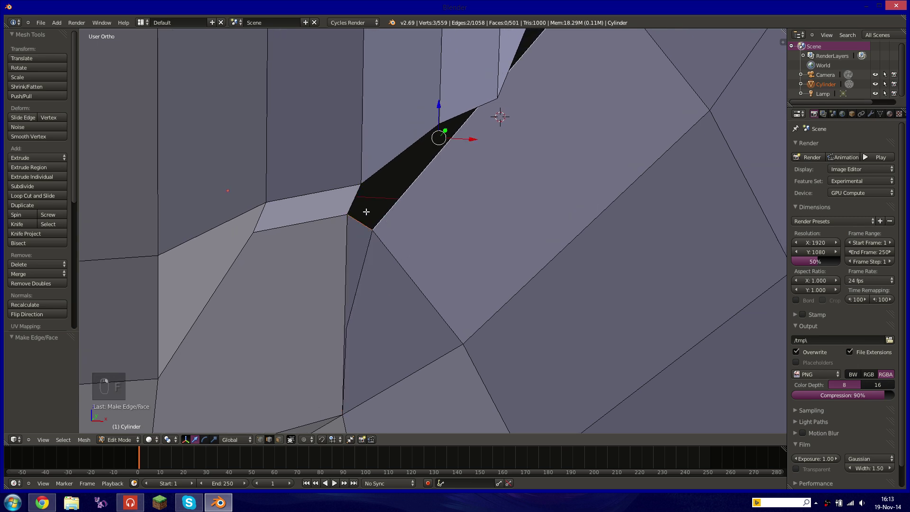
shift+right_click(358, 203)
shift+right_click(401, 145)
shift+right_click(450, 113)
shift+middle_drag(538, 79, 431, 173)
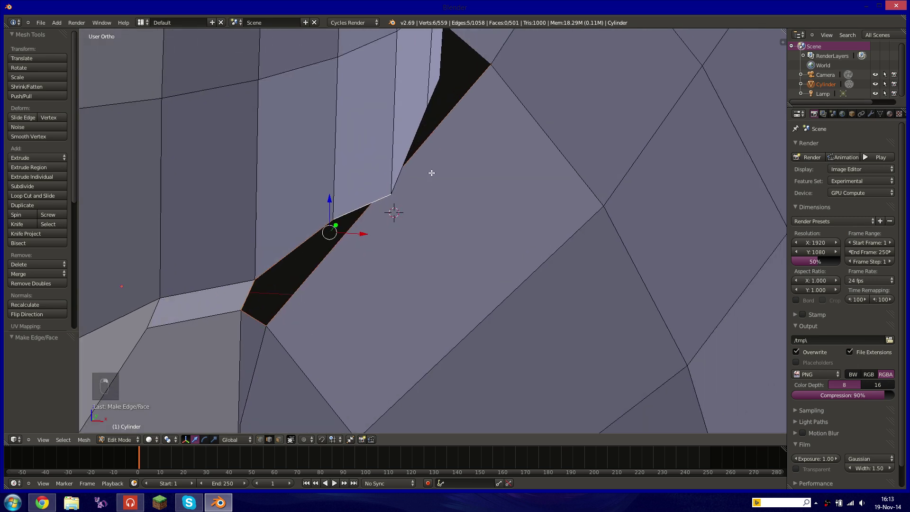
shift+right_click(420, 128)
shift+middle_drag(438, 128, 409, 179)
middle_drag(431, 237, 397, 244)
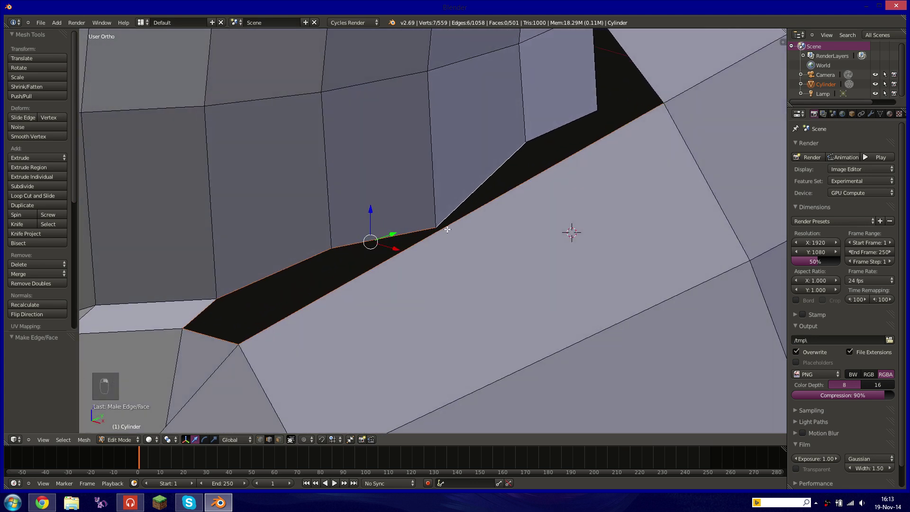
scroll(448, 225, down, 4)
key(f)
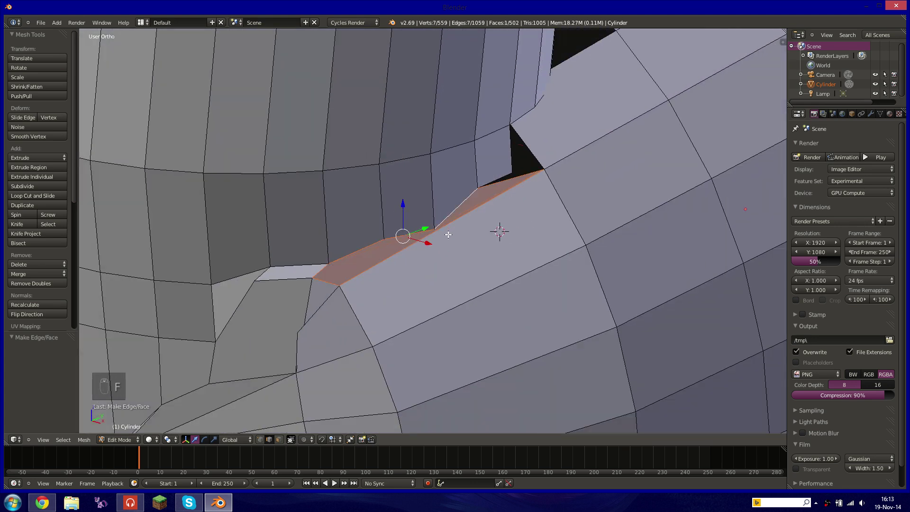
Step: Fill the small triangular gap between the tube's corner edge and the end of the long new face
shift+middle_drag(500, 216, 449, 240)
scroll(526, 187, up, 4)
shift+middle_drag(528, 185, 491, 214)
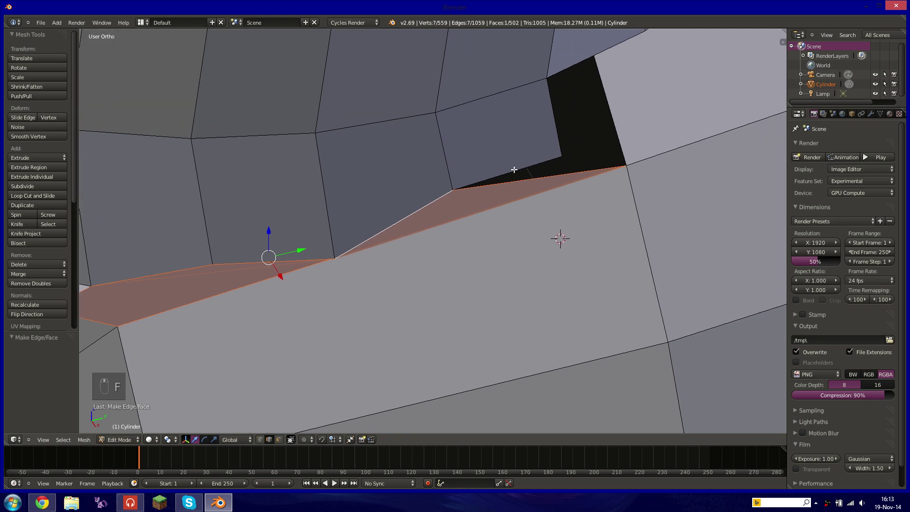
right_click(515, 168)
shift+right_click(522, 186)
key(f)
Step: Fill the upright opening between the tube's side edge and the lower body's facing edge
shift+middle_drag(574, 151, 563, 174)
right_click(563, 184)
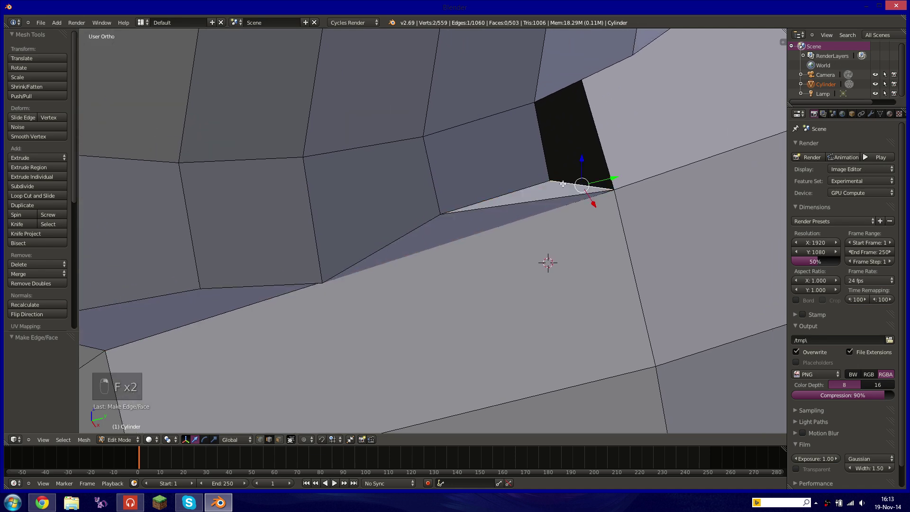
shift+right_click(595, 110)
key(f)
mouse_move(601, 101)
middle_down()
mouse_move(544, 172)
mouse_move(598, 97)
middle_up()
Step: Raise the next tube bottom edge 0.078 along Z and shift the lower body's upper edge beneath it 0.062 along X
shift+middle_drag(562, 129, 427, 245)
right_click(521, 180)
shift+middle_drag(546, 153, 528, 150)
drag(521, 151, 519, 64)
shift+middle_drag(559, 152, 442, 169)
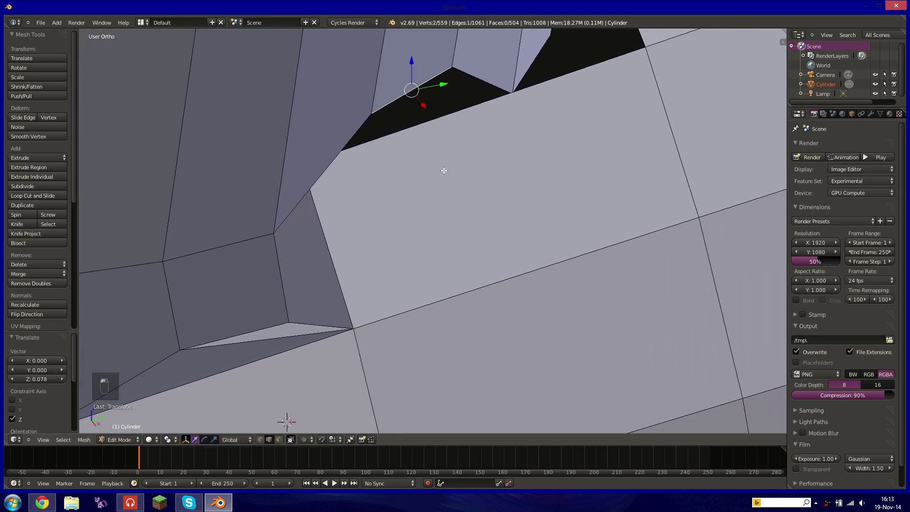
drag(484, 122, 519, 168)
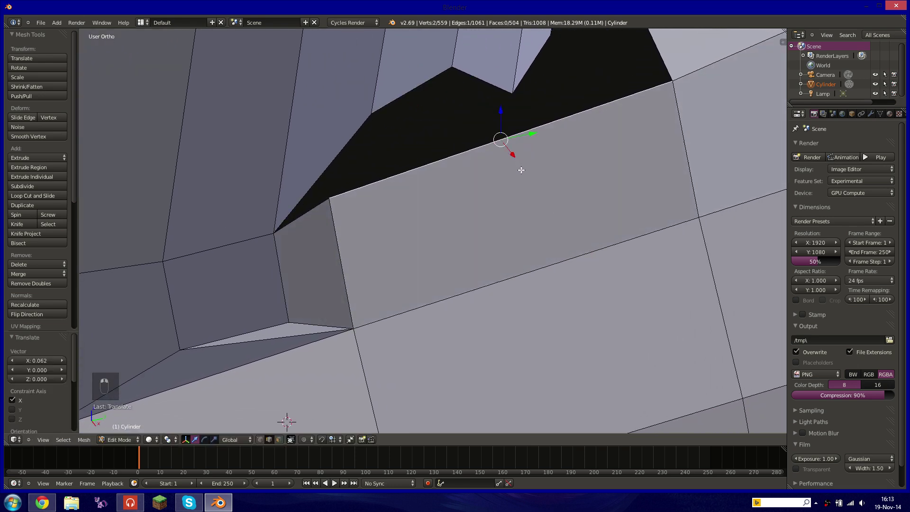
middle_drag(520, 168, 538, 252)
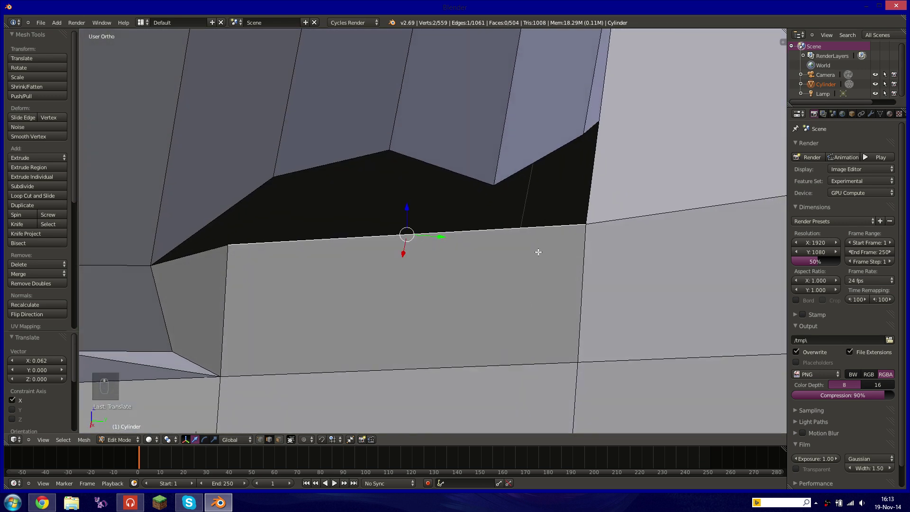
Step: Raise the following tube bottom edge, farther around the seam, by 0.126 along Z
right_click(540, 164)
mouse_move(540, 163)
middle_down()
mouse_move(551, 241)
mouse_move(542, 169)
middle_up()
shift+middle_drag(492, 102, 430, 393)
drag(419, 385, 422, 323)
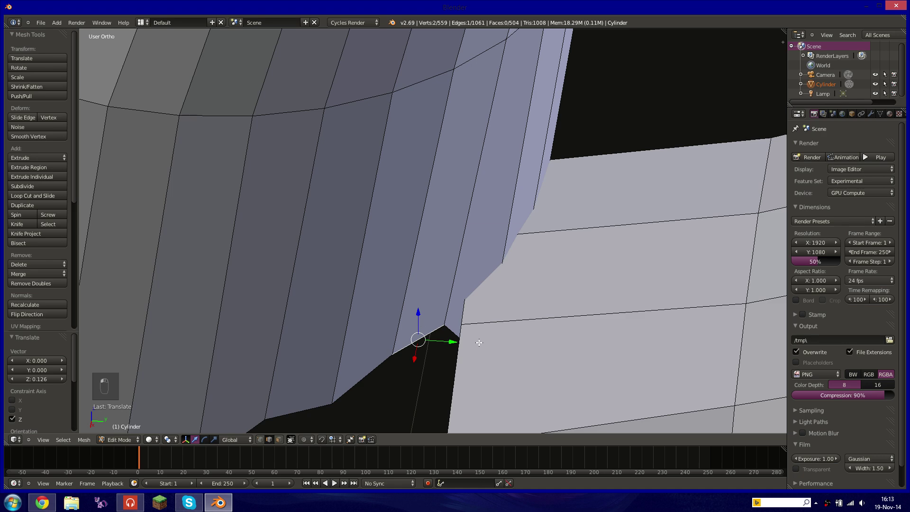
Step: Raise the tube bottom edge hidden inside the lower body by 0.189 along Z
key(z)
middle_drag(482, 378, 501, 321)
right_click(575, 278)
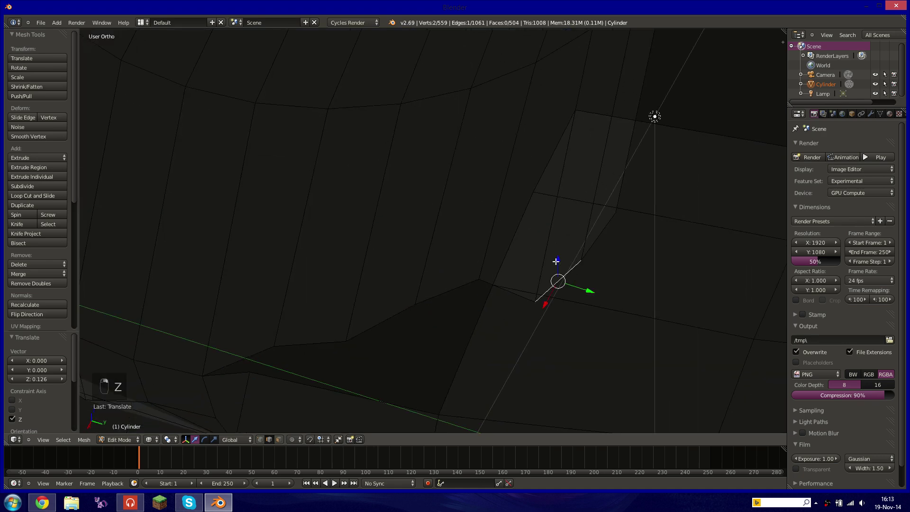
drag(555, 261, 554, 177)
key(z)
mouse_move(582, 243)
middle_down()
mouse_move(516, 291)
mouse_move(432, 313)
mouse_move(495, 363)
middle_up()
middle_drag(586, 396, 543, 366)
Step: Raise the tube's lowest hidden bottom vertex 0.232 along Z, up to the body's seam
key(z)
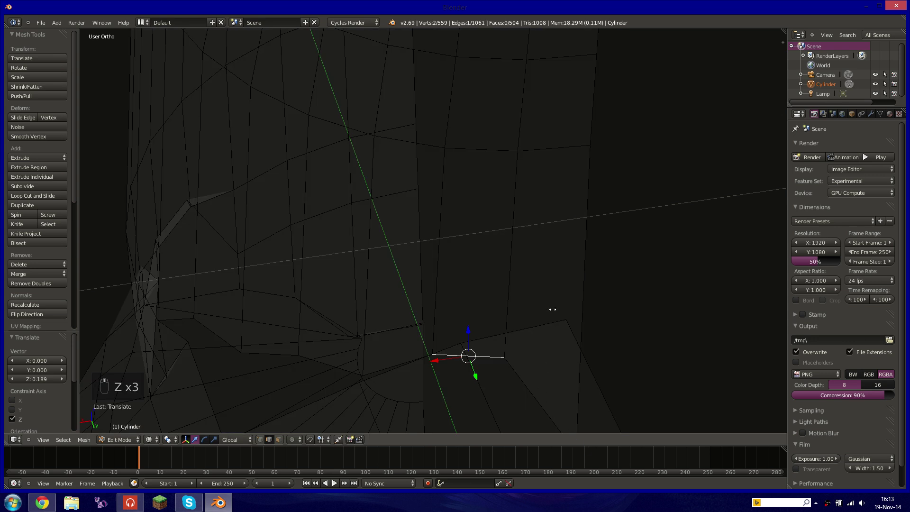
shift+middle_drag(565, 326, 557, 241)
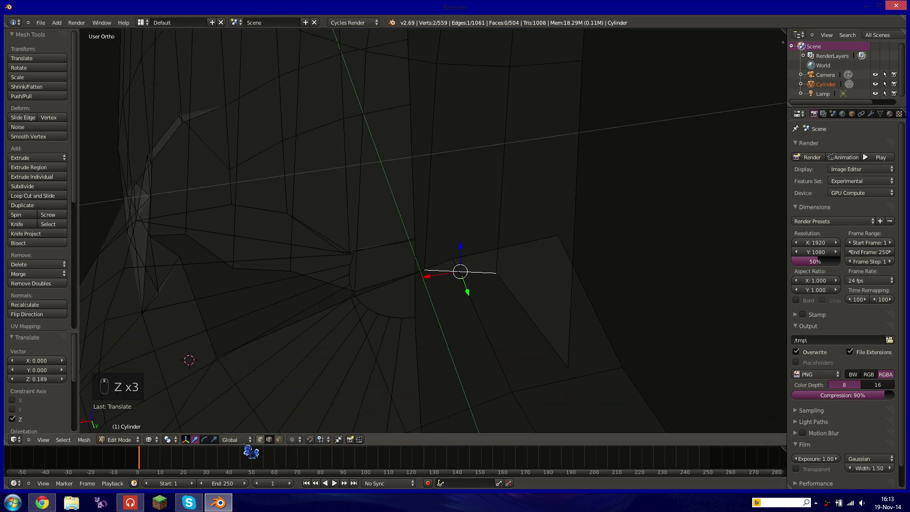
right_click(564, 369)
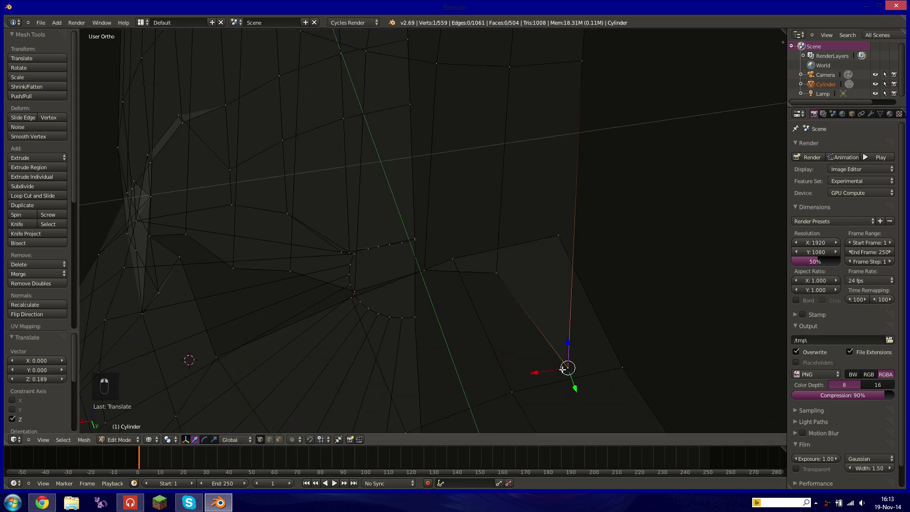
key(g)
key(z)
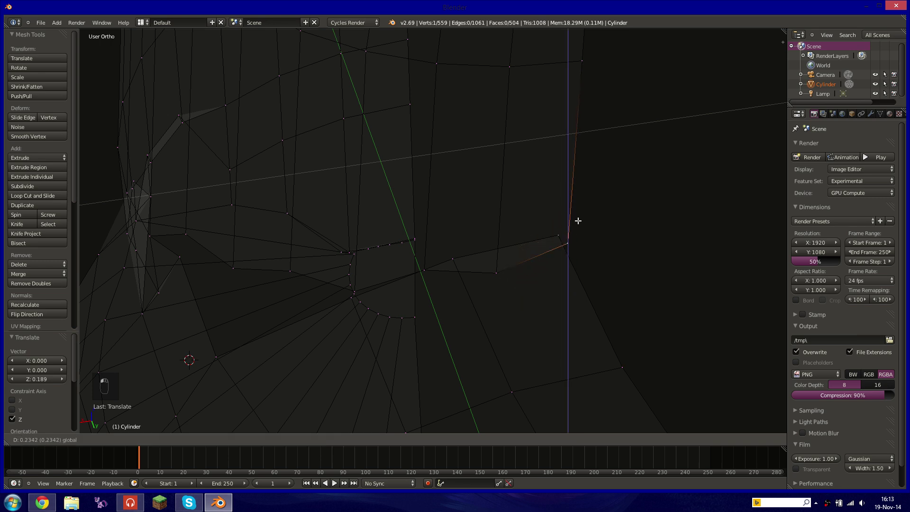
click(578, 221)
key(z)
key(z)
Step: Raise the neighbouring tube bottom vertex 0.045 along Z
right_click(492, 277)
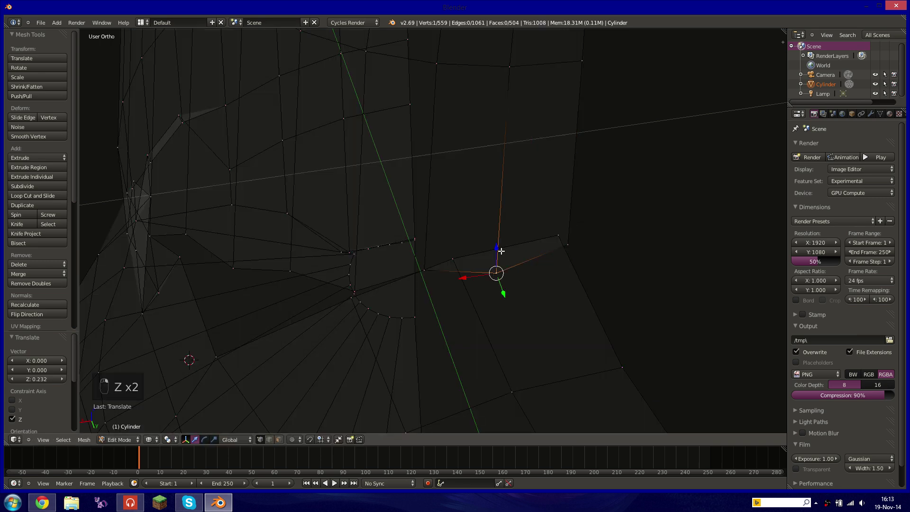
key(z)
drag(500, 249, 500, 229)
shift+middle_drag(494, 321, 743, 285)
shift+middle_drag(81, 429, 322, 267)
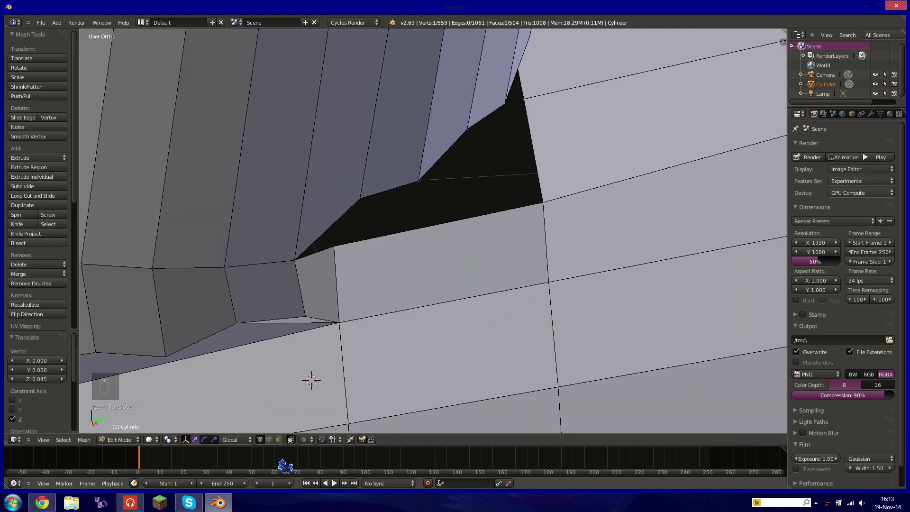
Step: Fill the area between the tube's slanted bottom edge and the lower body's upper edge with a face
shift+right_click(323, 229)
shift+right_click(401, 234)
key(shift+f)
right_click(436, 222)
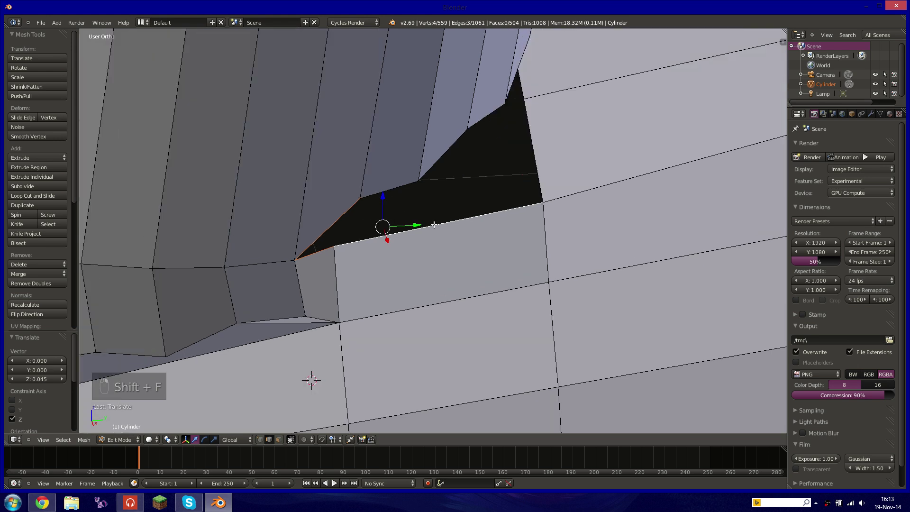
key(f)
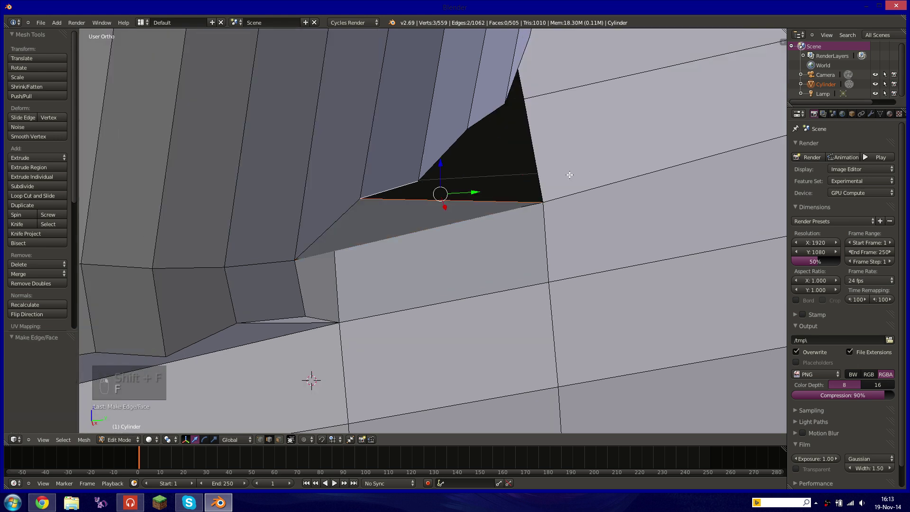
Step: Fill the rest of the dark opening along the tube's bottom edges with successive faces around the seam
key(f)
shift+middle_drag(524, 167, 520, 309)
key(f)
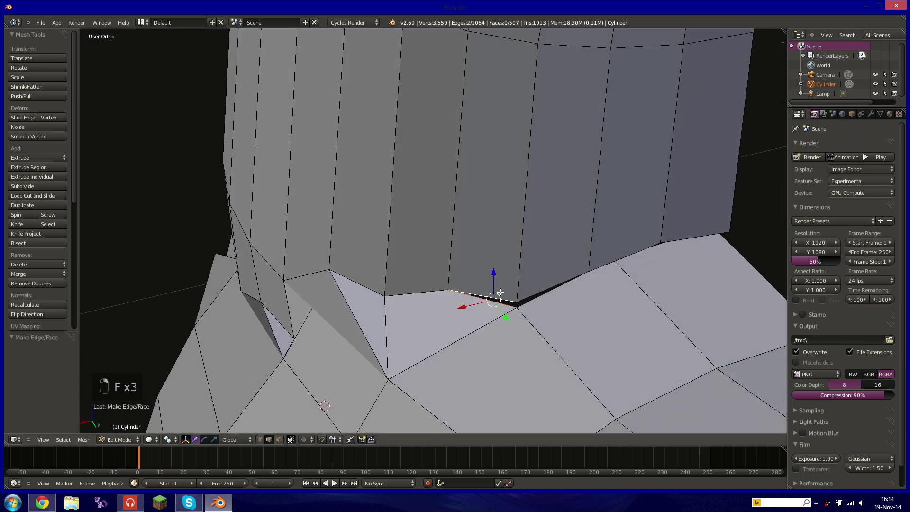
key(f)
shift+middle_drag(551, 291, 509, 319)
Step: Shift the lower body's edge at the tube's base along Y and raise it 0.039 along Z
middle_drag(558, 310, 458, 324)
right_click(441, 368)
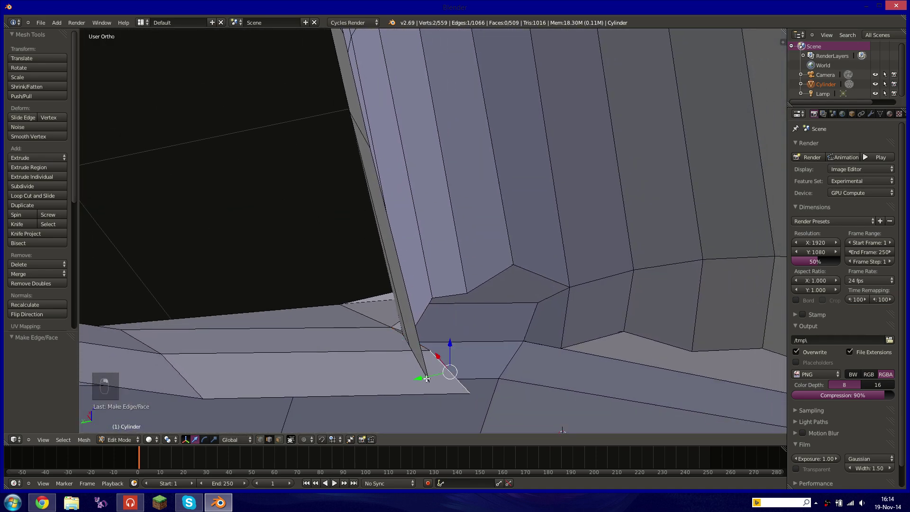
drag(425, 379, 379, 380)
drag(404, 352, 397, 332)
Step: Fill the narrow gap at the foot of the tube and the thin gap along the adjoining seam edge
middle_drag(398, 333, 502, 362)
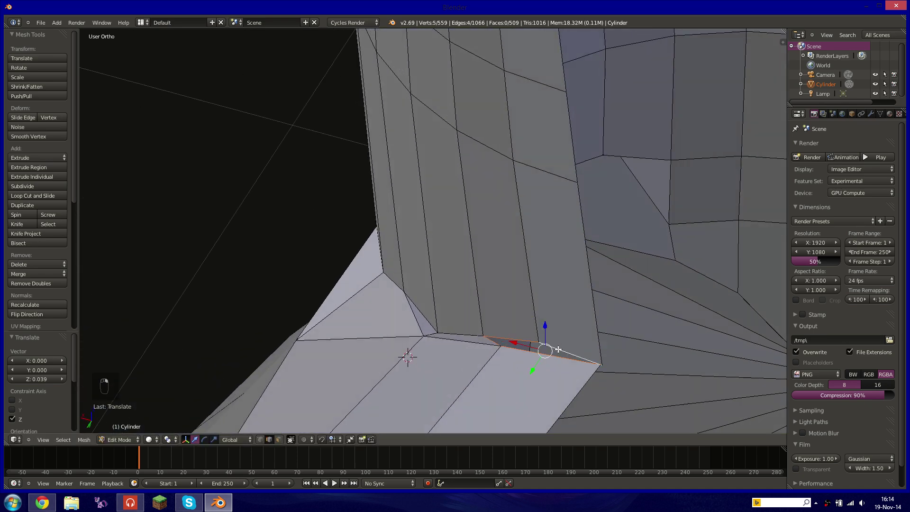
key(f)
middle_drag(596, 355, 489, 305)
middle_drag(361, 266, 424, 208)
key(f)
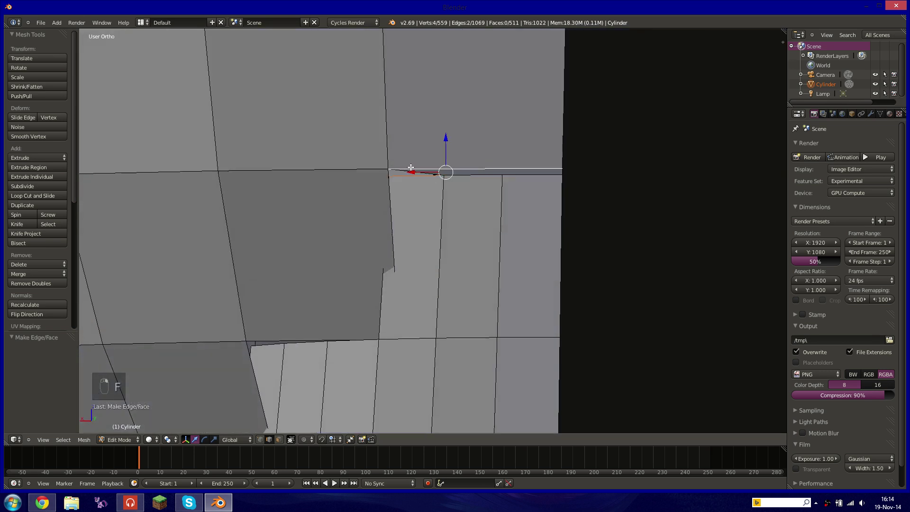
key(f)
key(ctrl+z)
key(ctrl+z)
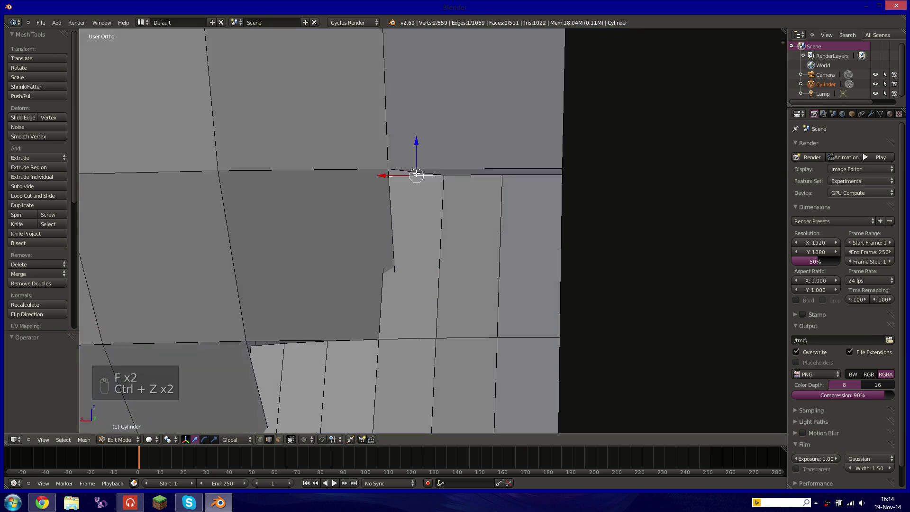
Step: Fill the thin triangular gap at the seam corner and shift the tube's vertical edge below it 0.072 along Y
key(f)
middle_drag(433, 175, 399, 194)
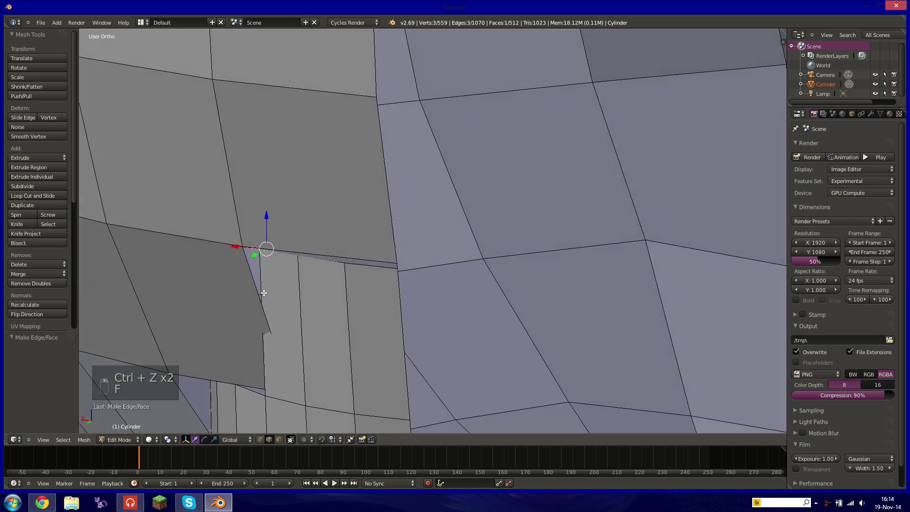
drag(250, 326, 232, 351)
Step: Shift the short horizontal tube edge beneath the next body face 0.054 along X
middle_drag(231, 351, 279, 340)
shift+middle_drag(358, 369, 359, 330)
right_click(361, 311)
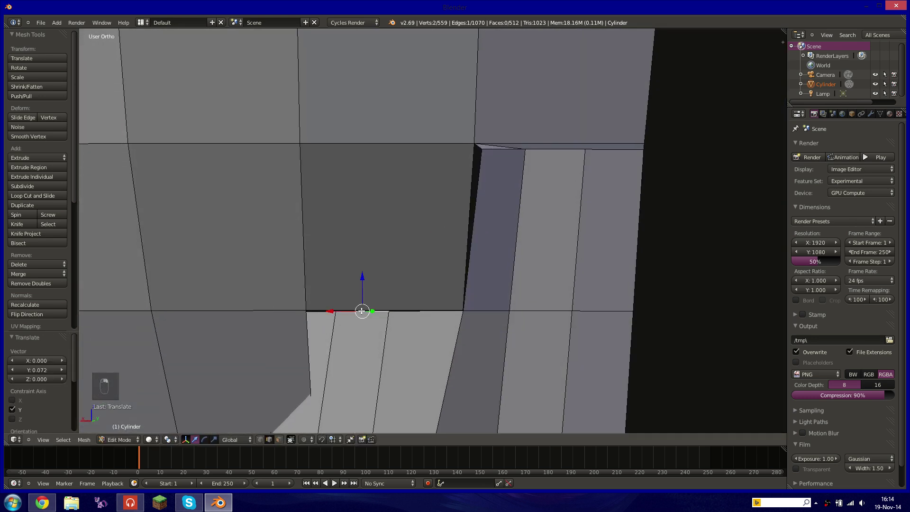
drag(362, 309, 327, 305)
Step: Shift the tube vertex at the lower end of the dark opening -0.049 along Y
middle_drag(328, 307, 499, 313)
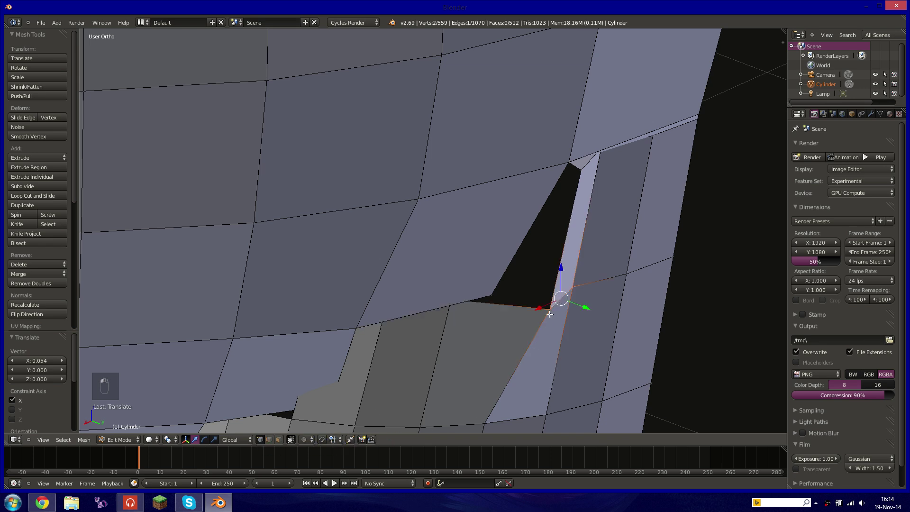
drag(574, 321, 558, 308)
middle_drag(558, 309, 533, 316)
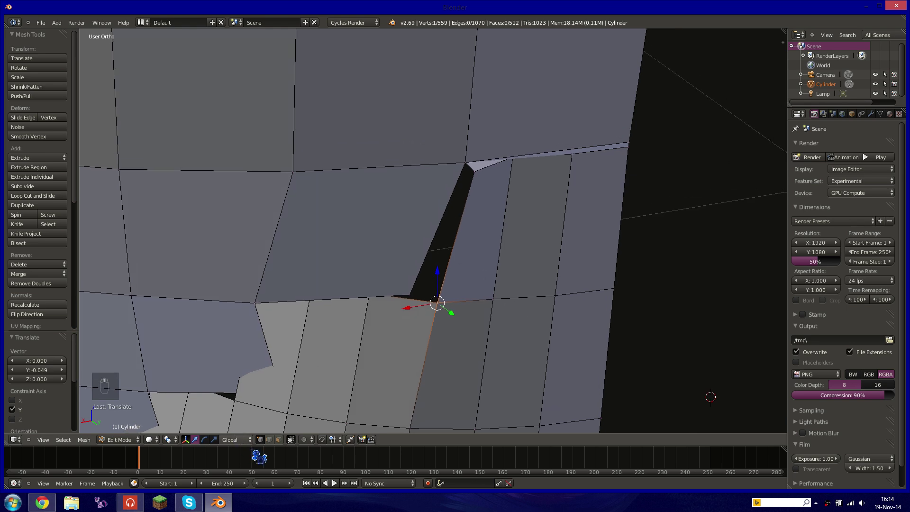
Step: Fill the narrow slanted opening beside the tube and the thin horizontal gap adjoining its lower end
key(a)
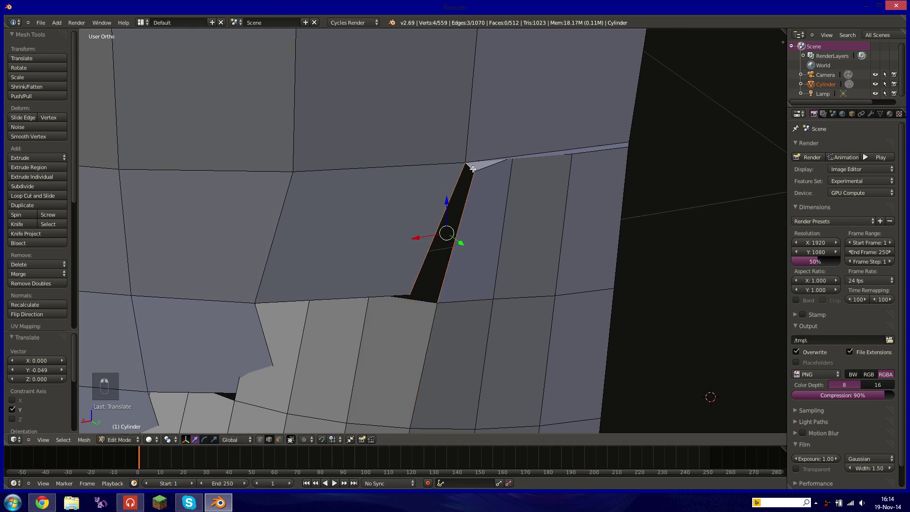
key(f)
middle_drag(461, 245, 479, 208)
right_click(466, 182)
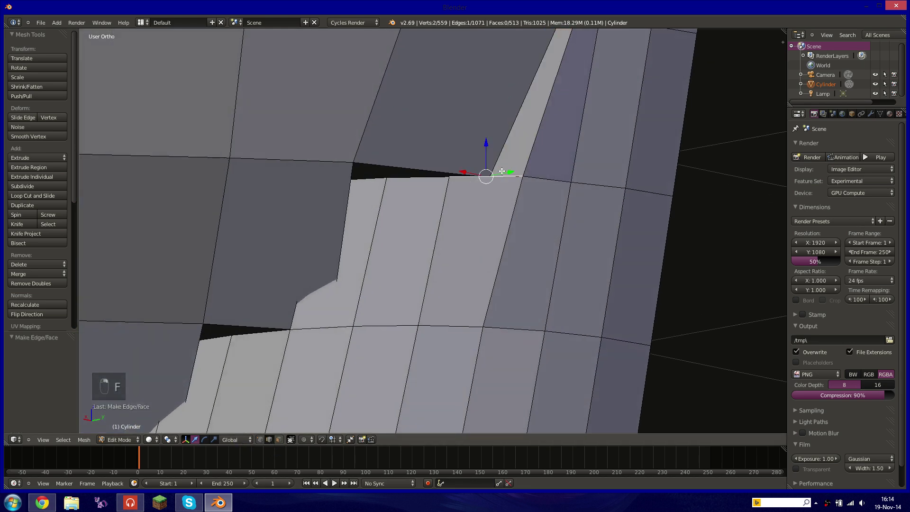
middle_drag(502, 171, 496, 235)
key(f)
Step: Fill the next opening between the body's short vertical edge and the tube's adjoining edges with a face
middle_drag(423, 300, 413, 196)
right_click(402, 145)
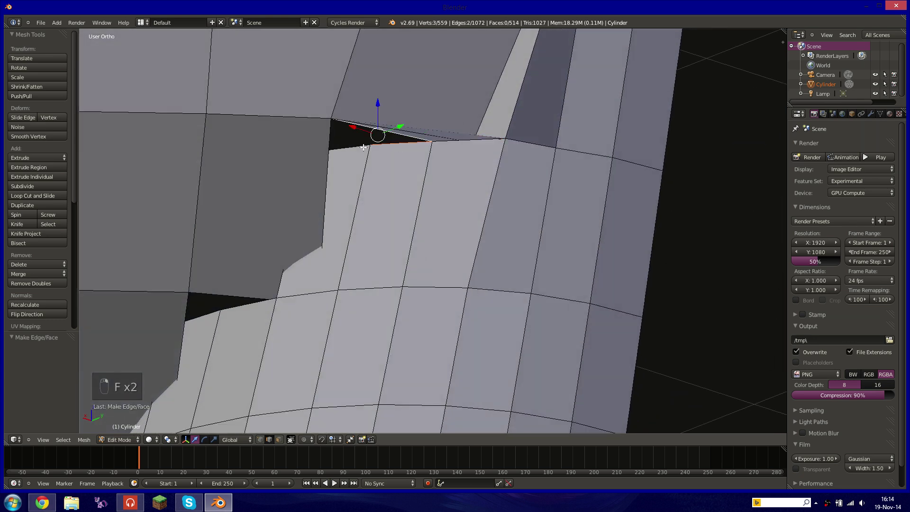
shift+right_click(331, 144)
key(f)
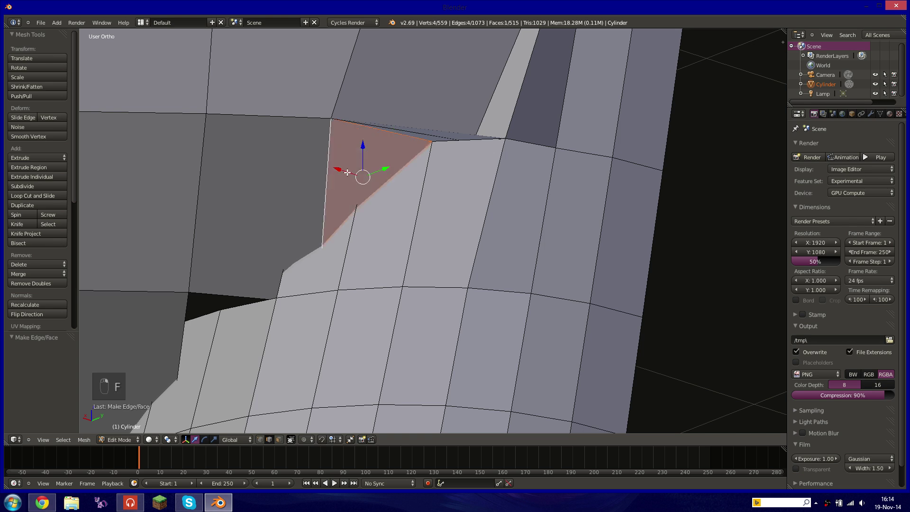
Step: Shift the vertex at the lower end of the newest face 0.106 along Y, clear of the tube
mouse_move(340, 241)
middle_down()
mouse_move(395, 266)
mouse_move(388, 273)
middle_up()
right_click(396, 265)
key(z)
key(z)
click(261, 439)
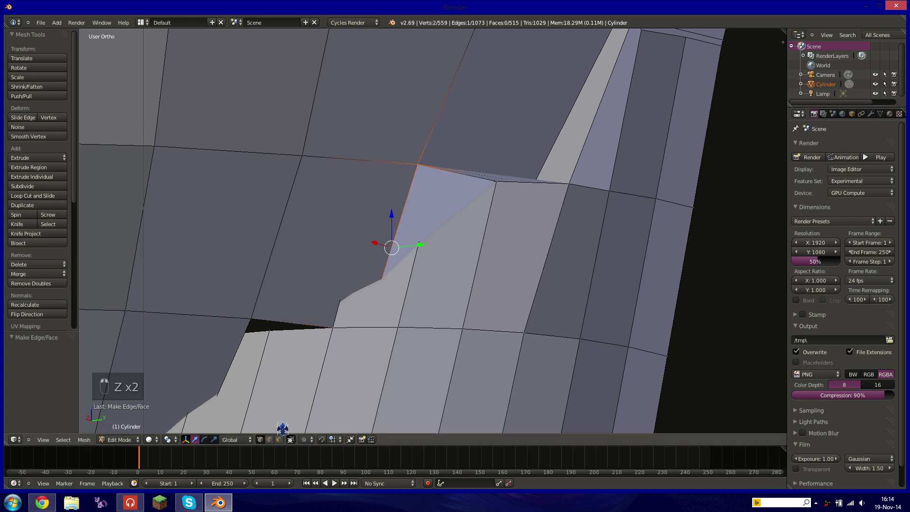
key(z)
right_click(366, 329)
key(z)
middle_drag(367, 328, 404, 340)
drag(430, 328, 497, 361)
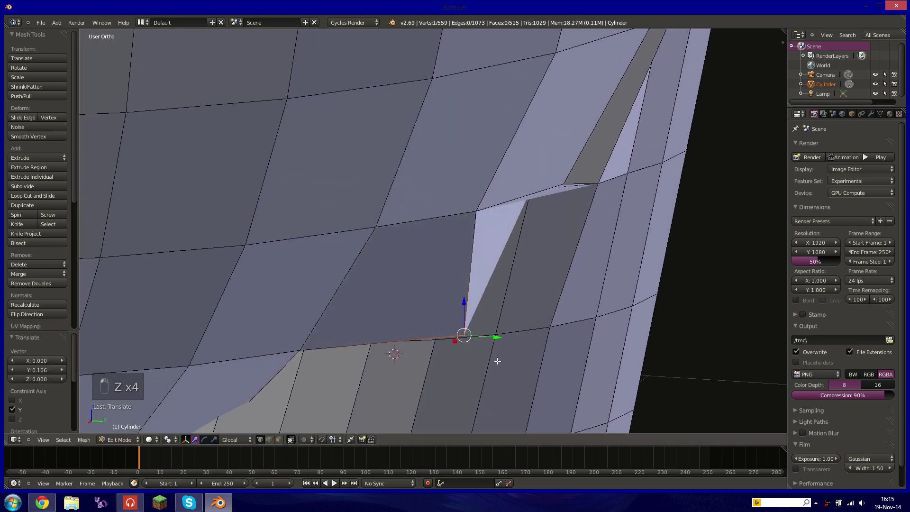
Step: Shift the vertex at the lower end of the newest face 0.156 along X and -0.056 along Y
drag(455, 341, 427, 356)
middle_drag(427, 355, 399, 327)
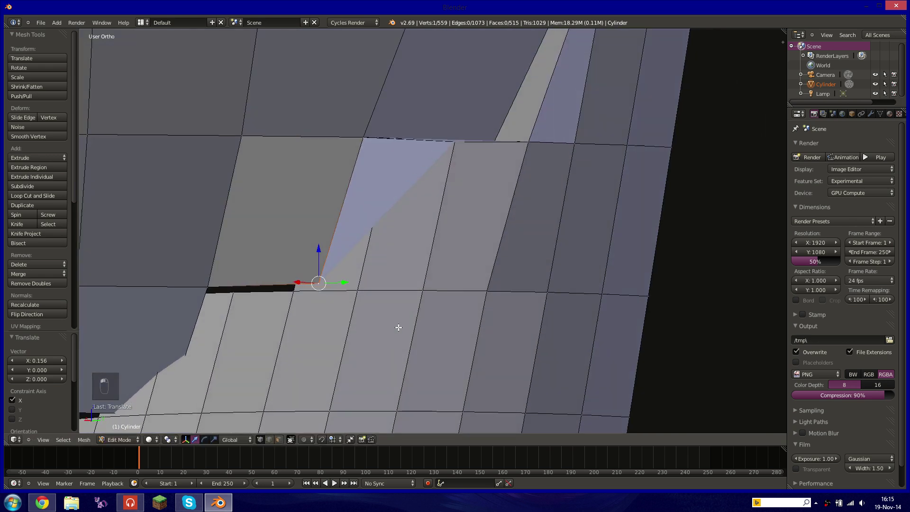
drag(338, 283, 349, 286)
middle_drag(348, 286, 294, 266)
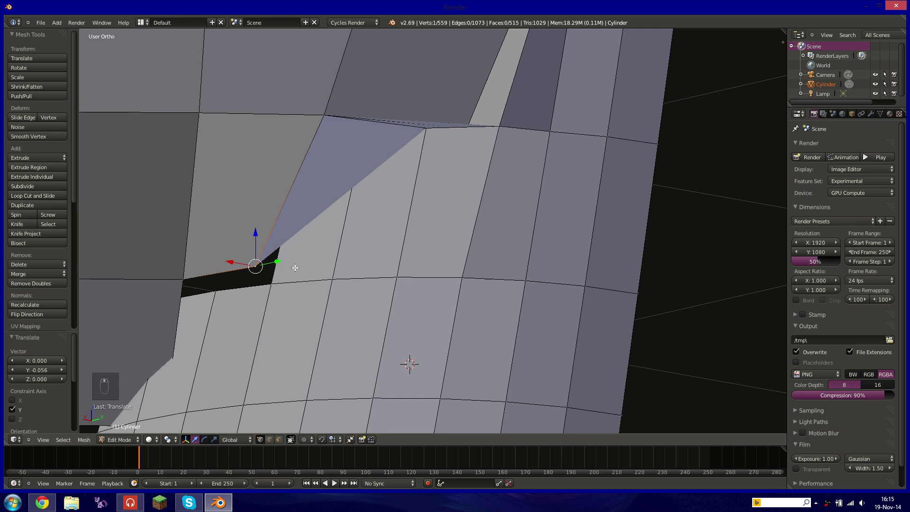
Step: Delete the triangular face spanning the gap between the body's slanted edge and the tube
key(a)
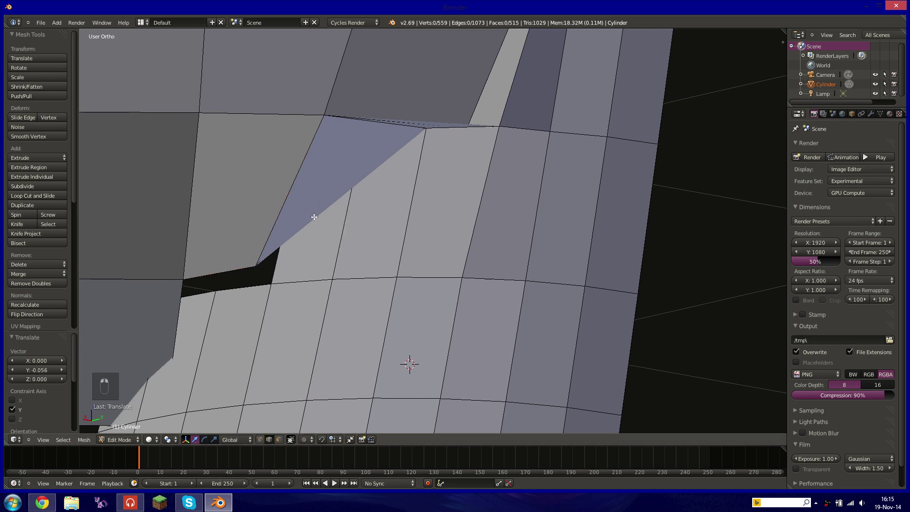
shift+right_click(343, 246)
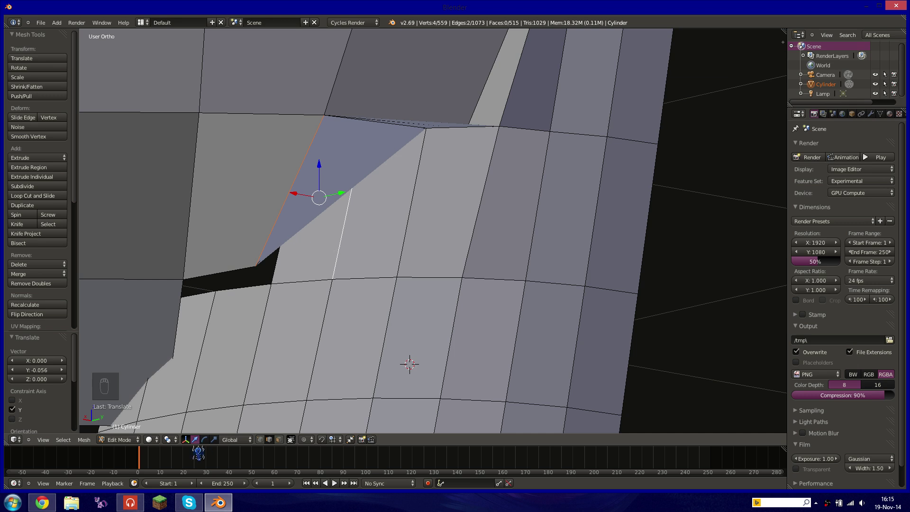
click(278, 439)
right_click(342, 165)
key(x)
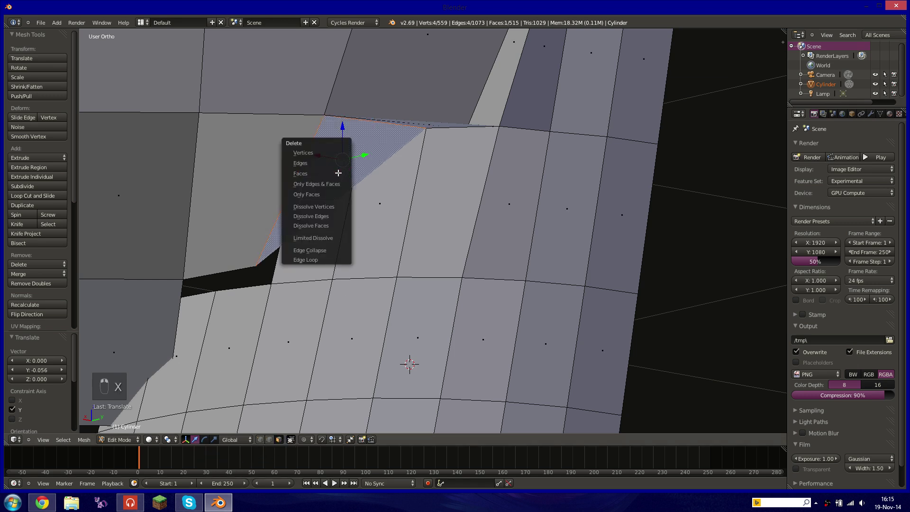
click(338, 173)
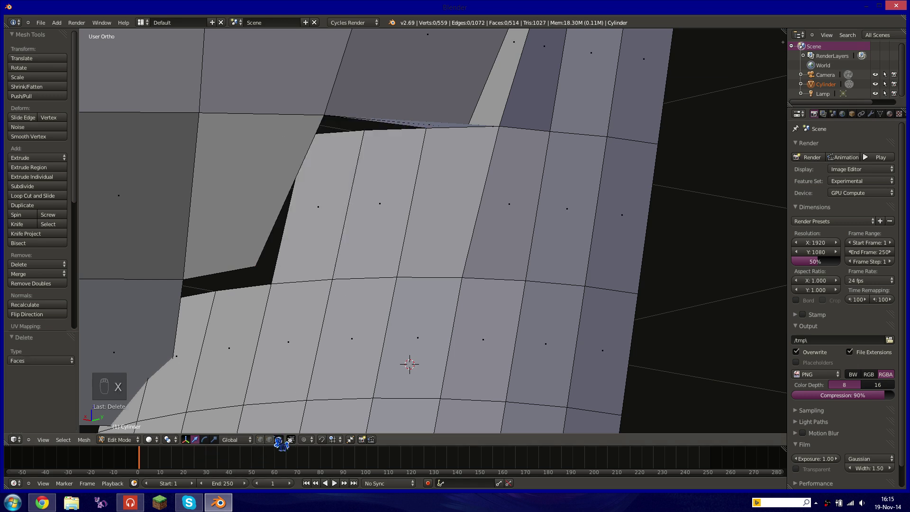
Step: Fill that opening with one larger face spanning the body's slanted edge, the tube's vertical edge and two tube edges below
shift+middle_drag(401, 179, 390, 208)
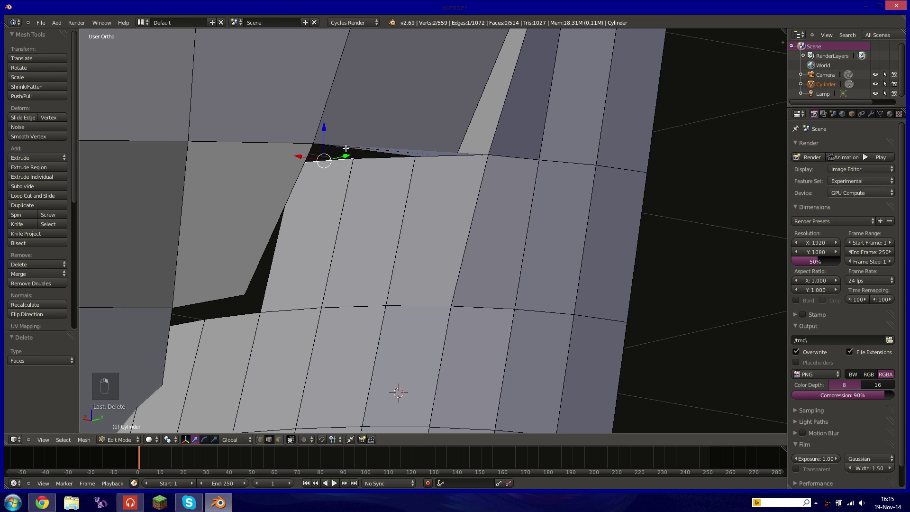
shift+right_click(406, 180)
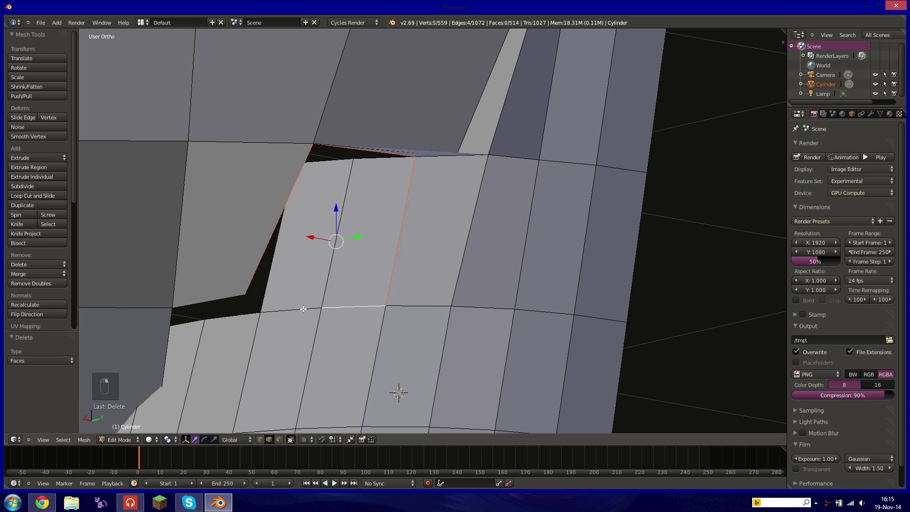
key(f)
shift+middle_drag(305, 308, 423, 242)
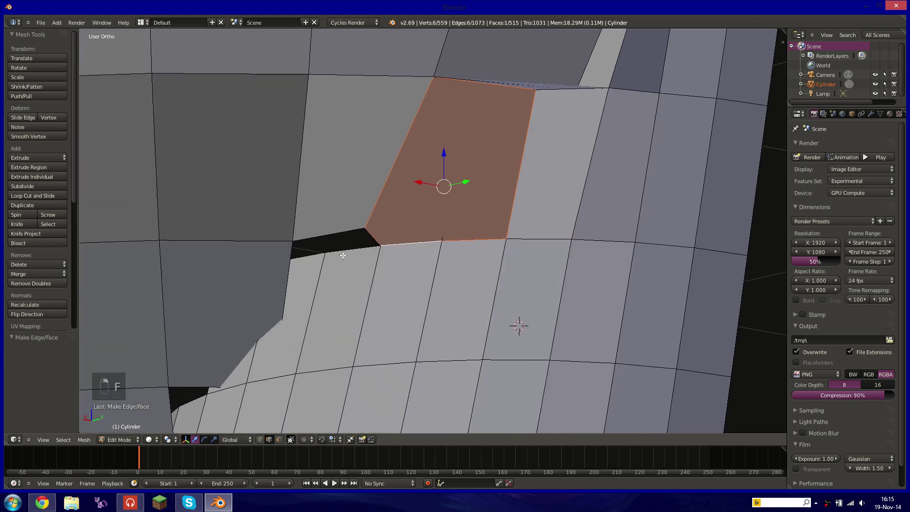
Step: Fill the thin dark gap below the body's lower edge, adjoining the new large face
right_click(360, 261)
shift+right_click(377, 232)
key(f)
middle_drag(334, 233, 379, 234)
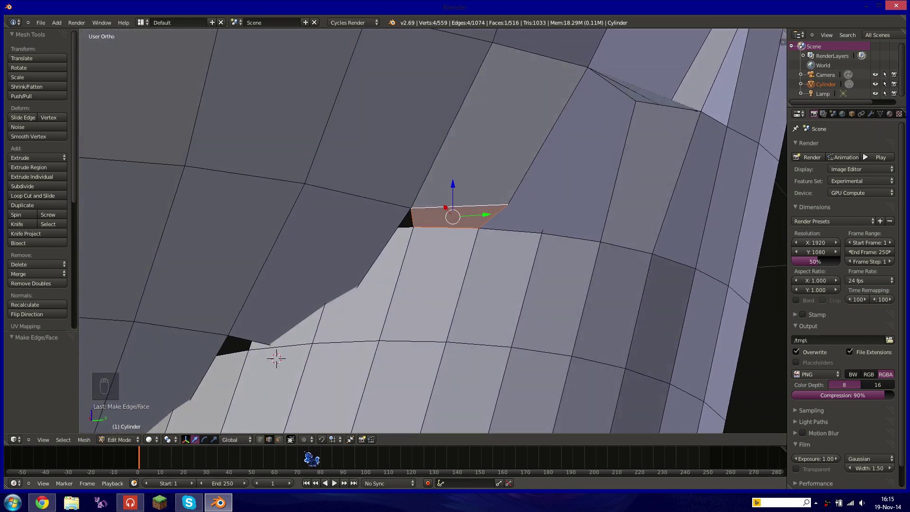
Step: Adjust the next lower body vertex overlapping the tube along Y, and shift it 0.114 along X
key(z)
right_click(313, 362)
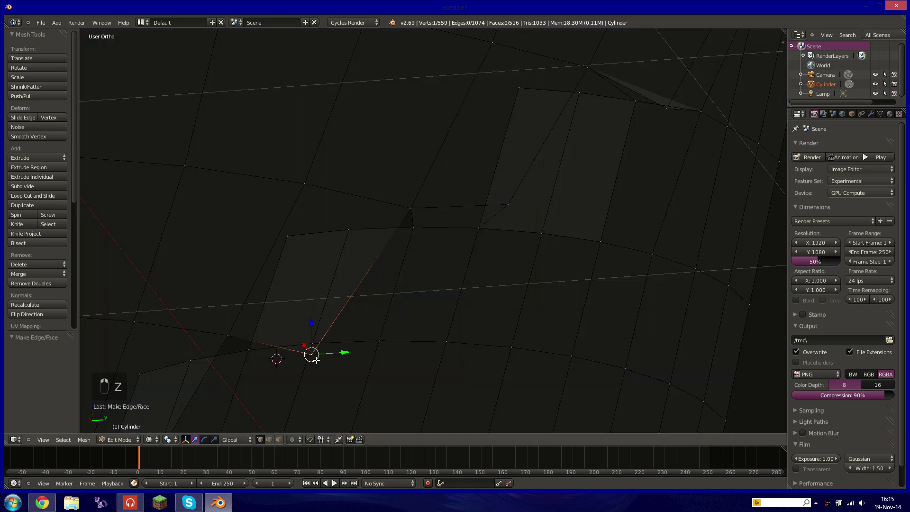
key(z)
drag(350, 352, 318, 333)
middle_drag(432, 300, 483, 266)
Step: Adjust the body vertex at the upper corner of the thin filled gap along Y, and shift it -0.067 along X
right_click(497, 239)
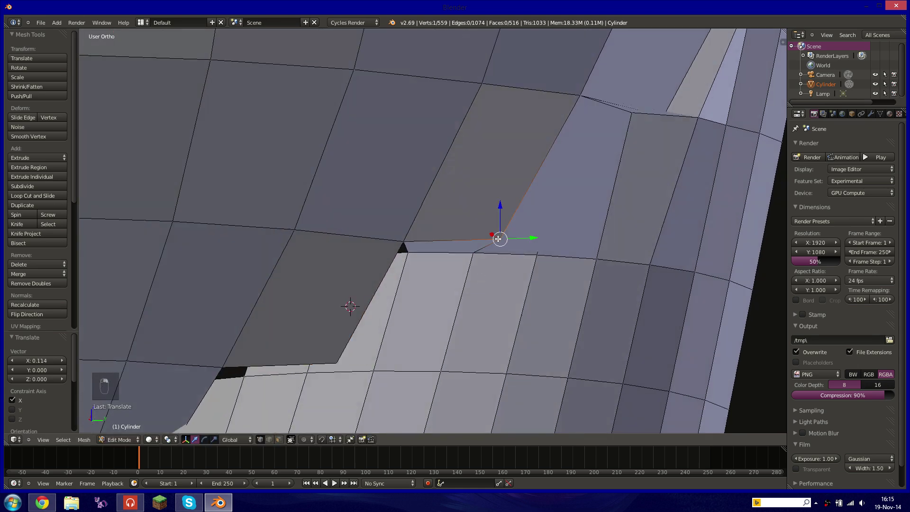
drag(525, 238, 495, 237)
middle_drag(495, 237, 540, 291)
drag(521, 291, 500, 280)
middle_drag(500, 279, 413, 322)
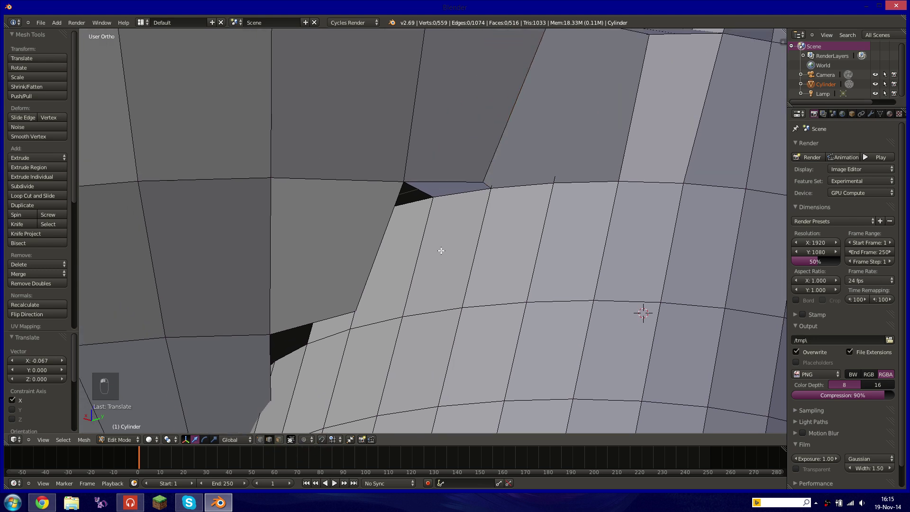
Step: Fill the narrow vertical opening beside the tube, the thin gap beneath it and the slanted opening adjoining its lower end
key(f)
middle_drag(377, 270, 449, 277)
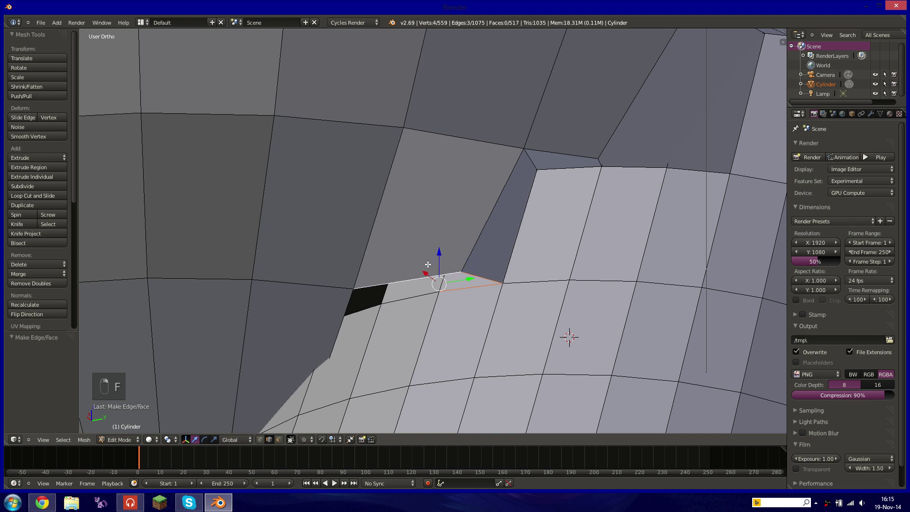
shift+middle_drag(413, 315, 445, 279)
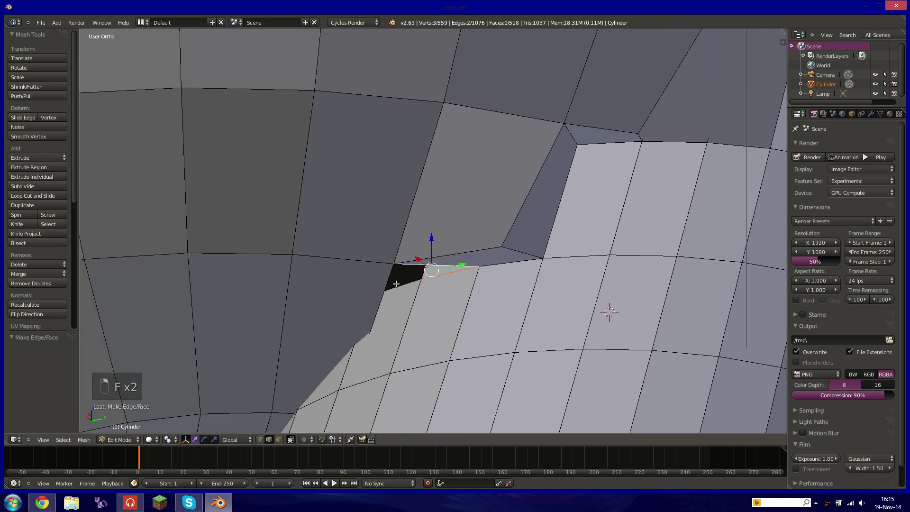
mouse_move(395, 307)
shift+middle_down()
mouse_move(429, 285)
mouse_move(412, 327)
shift+middle_up()
Step: Shift the vertex at the lower end of the newest slanted face 0.127 along X
key(z)
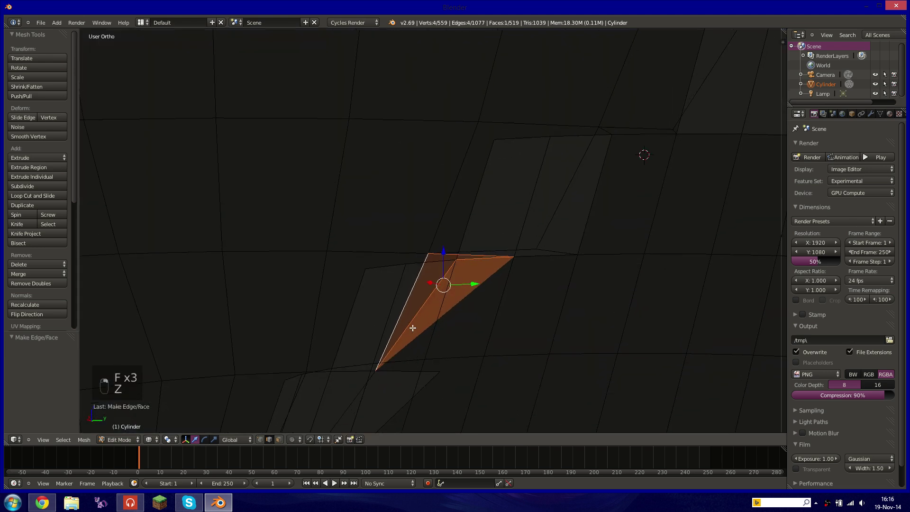
mouse_move(424, 369)
shift+middle_down()
mouse_move(430, 341)
mouse_move(471, 389)
mouse_move(513, 406)
mouse_move(539, 396)
shift+middle_up()
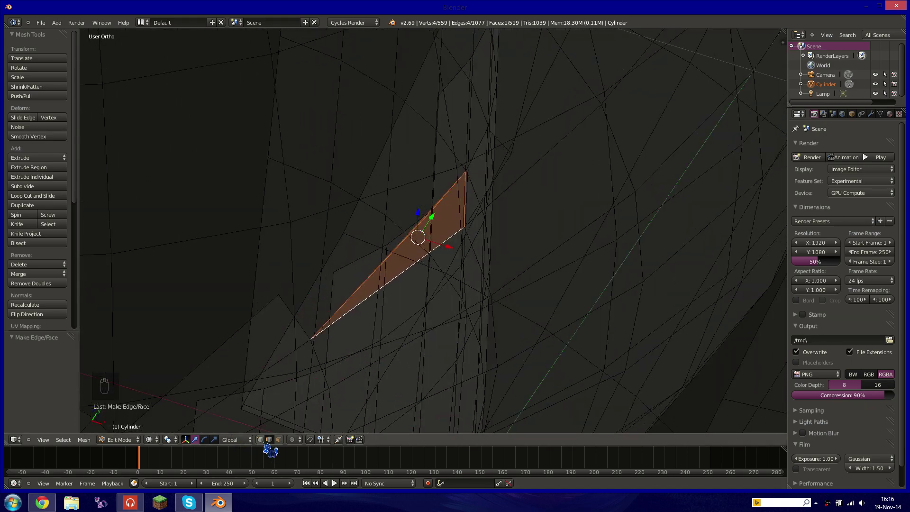
right_click(310, 337)
key(z)
middle_drag(351, 360, 253, 313)
drag(359, 328, 334, 338)
key(z)
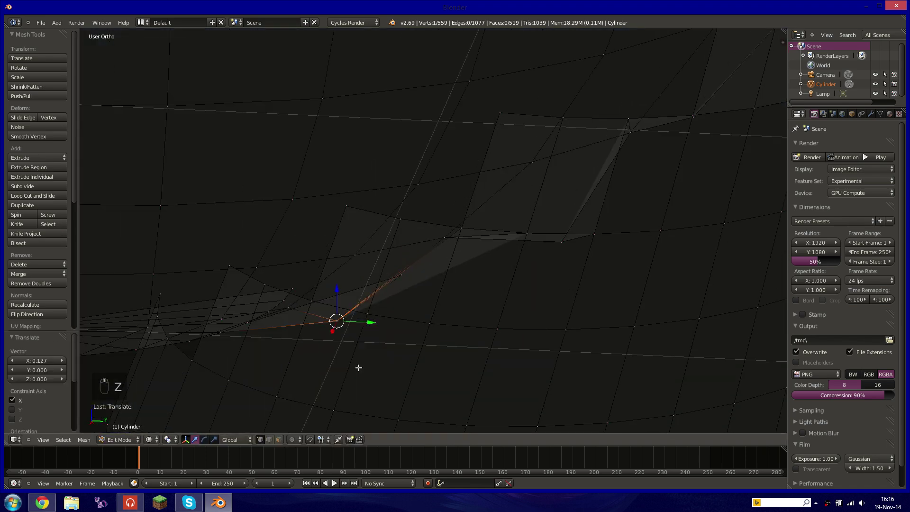
Step: Delete the long slanted face that overlaps the tube's side near the seam with the body
middle_drag(357, 367, 538, 289)
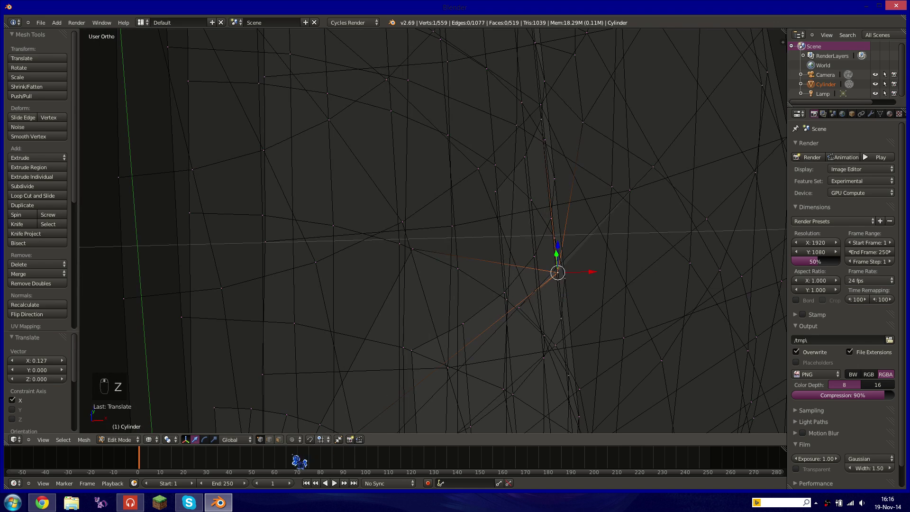
click(278, 439)
middle_drag(307, 358, 407, 347)
key(z)
right_click(530, 291)
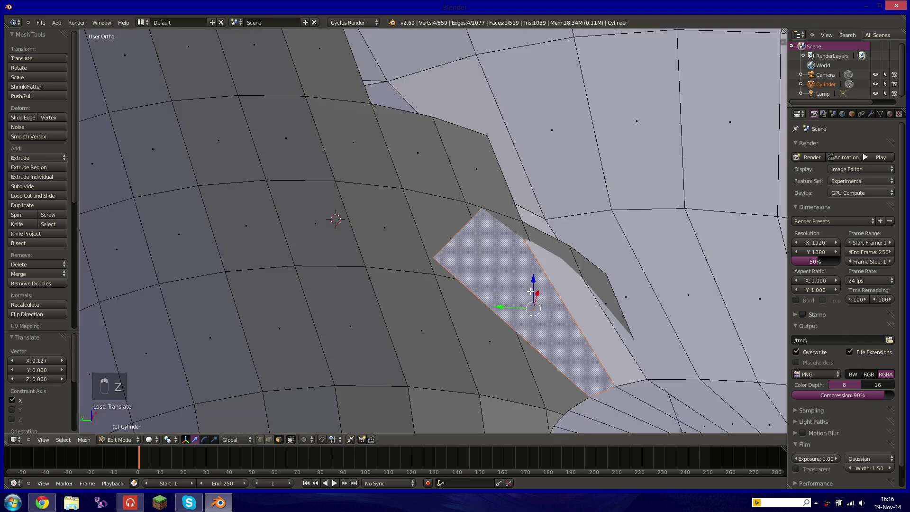
key(x)
click(531, 290)
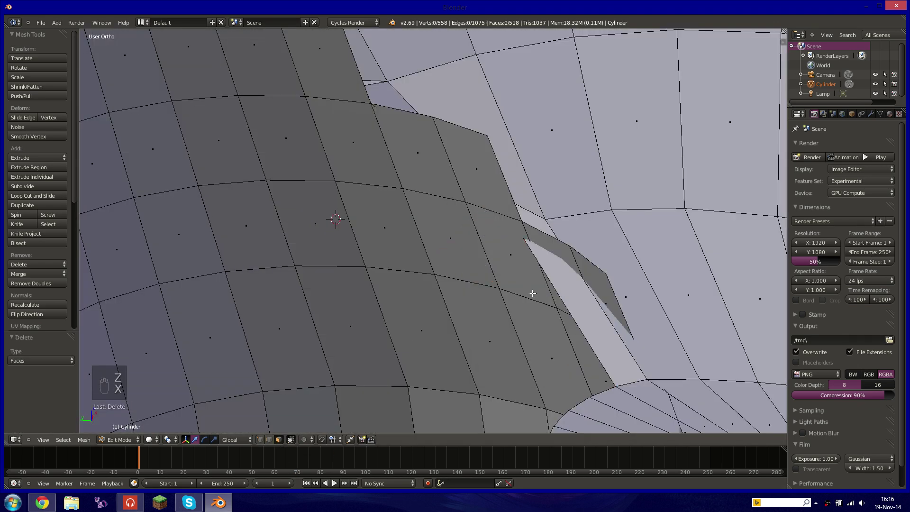
Step: Delete one more stray face at the seam between the tube and the body
middle_drag(531, 290, 378, 247)
key(z)
key(z)
key(z)
right_click(362, 206)
key(z)
middle_drag(365, 207, 287, 421)
key(x)
click(429, 249)
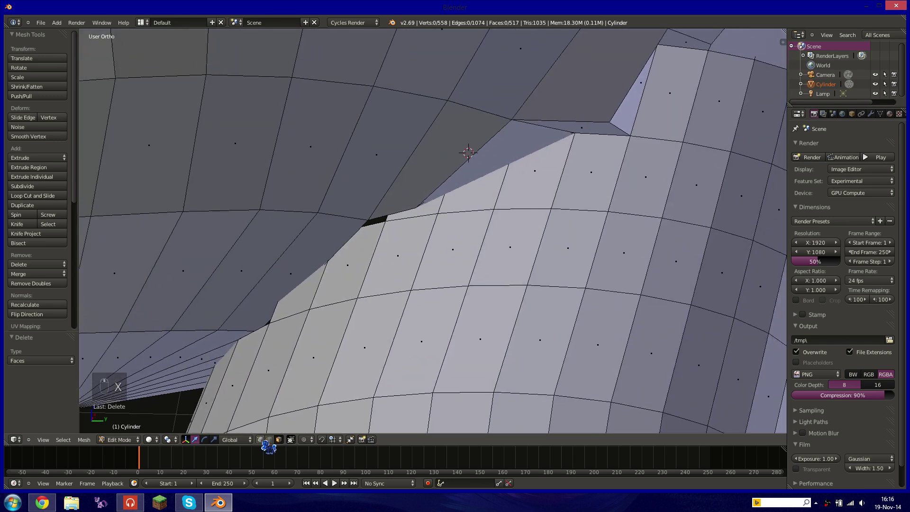
Step: Shift the two adjoining edges at the body's lower seam -0.059 along Y
scroll(402, 213, up, 4)
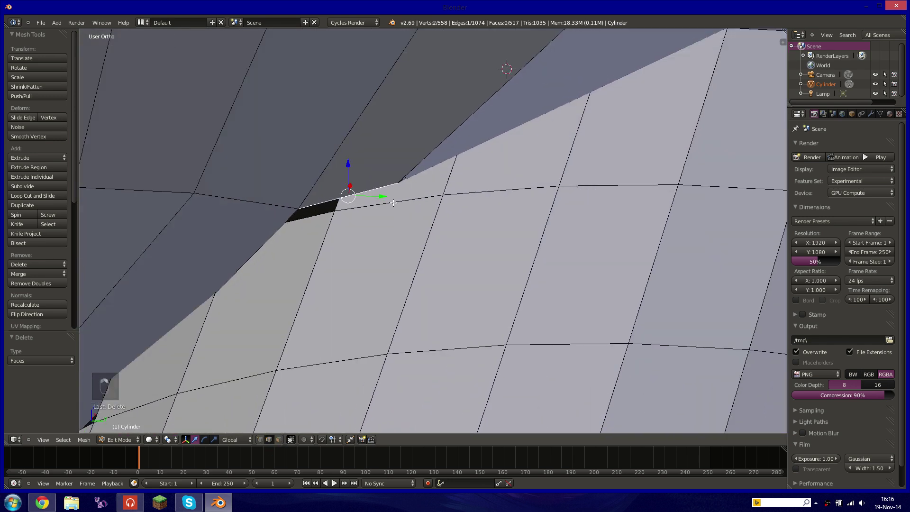
key(z)
mouse_move(436, 183)
middle_down()
mouse_move(431, 203)
mouse_move(440, 230)
mouse_move(481, 260)
mouse_move(550, 284)
middle_up()
key(z)
key(z)
key(z)
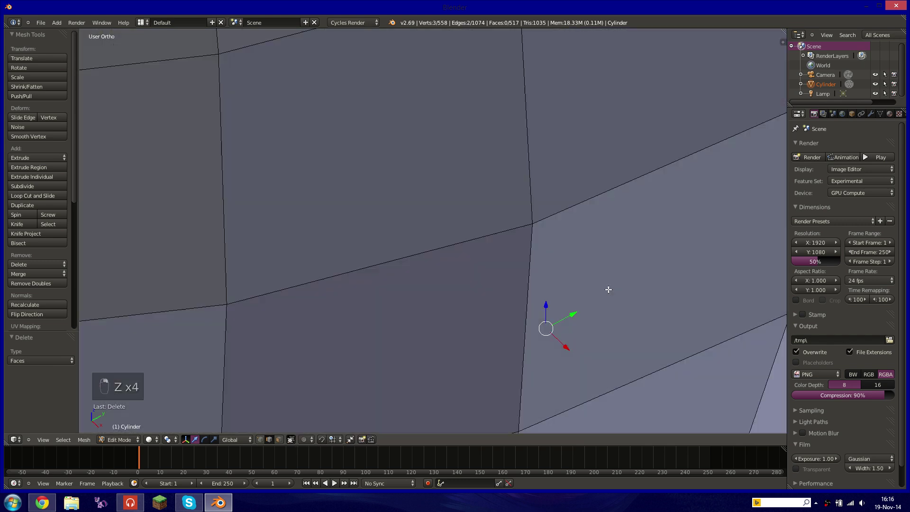
middle_drag(606, 288, 464, 209)
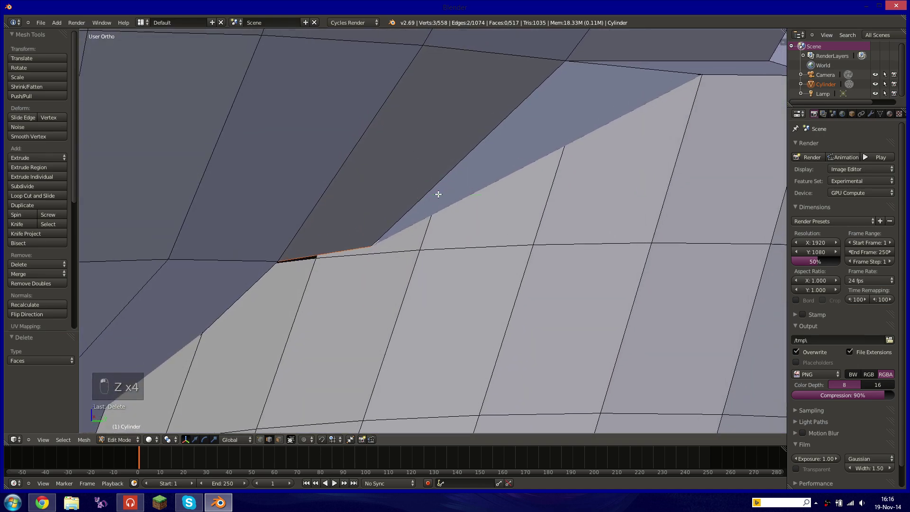
drag(438, 195, 369, 186)
middle_drag(413, 204, 493, 117)
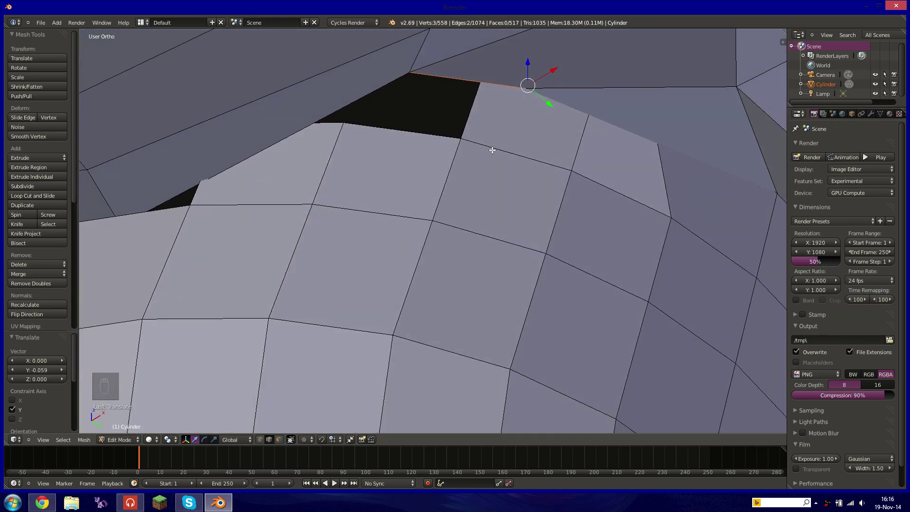
Step: Delete the long triangular face between the body's slanted edge and the tube
middle_drag(549, 133, 295, 172)
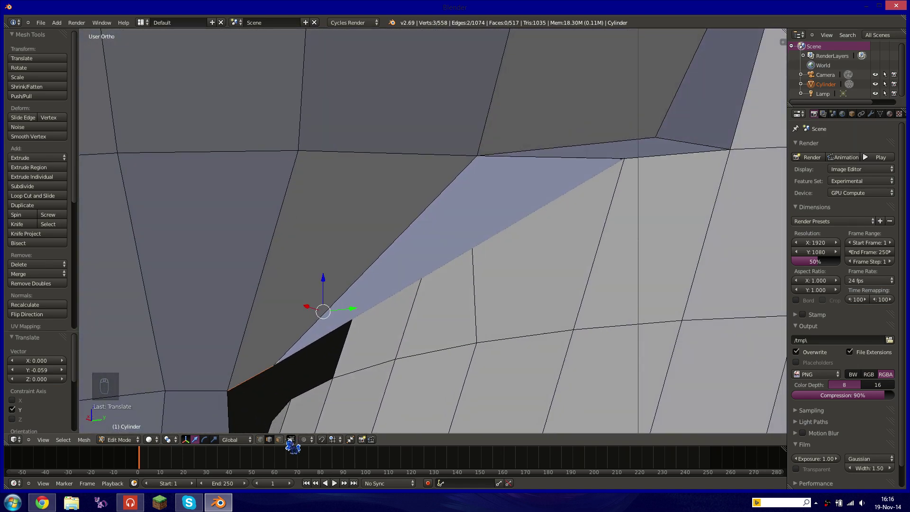
right_click(435, 235)
key(x)
click(417, 237)
middle_drag(417, 237, 447, 207)
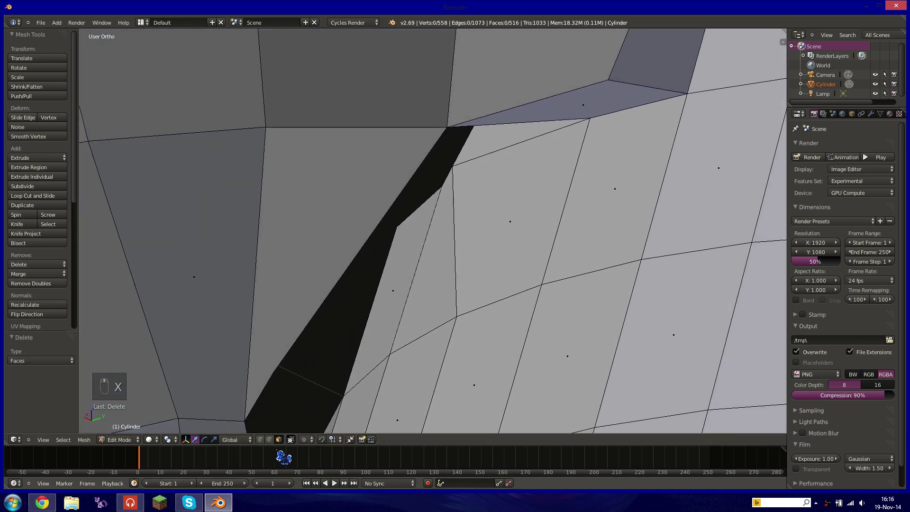
Step: Rebuild the seam with two triangular faces against the tube and a larger face closing the adjoining slanted opening
click(269, 439)
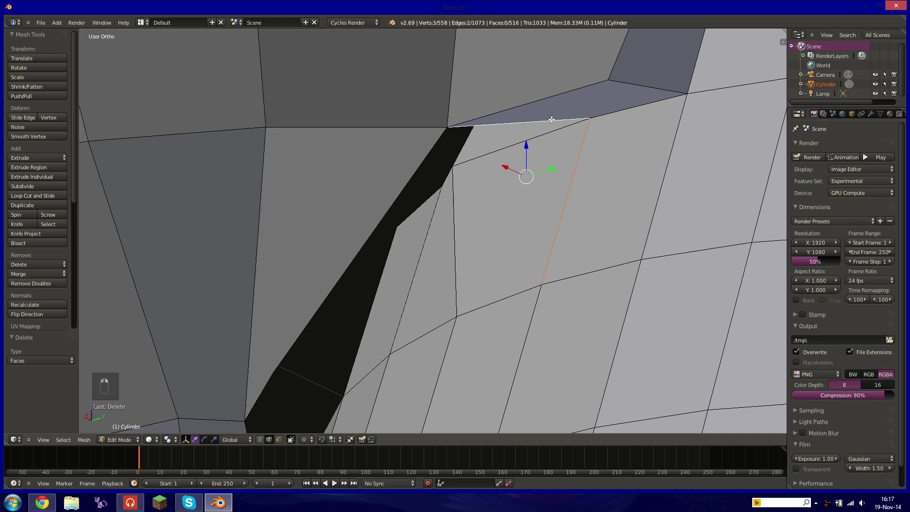
key(f)
right_click(502, 288)
shift+right_click(518, 223)
key(f)
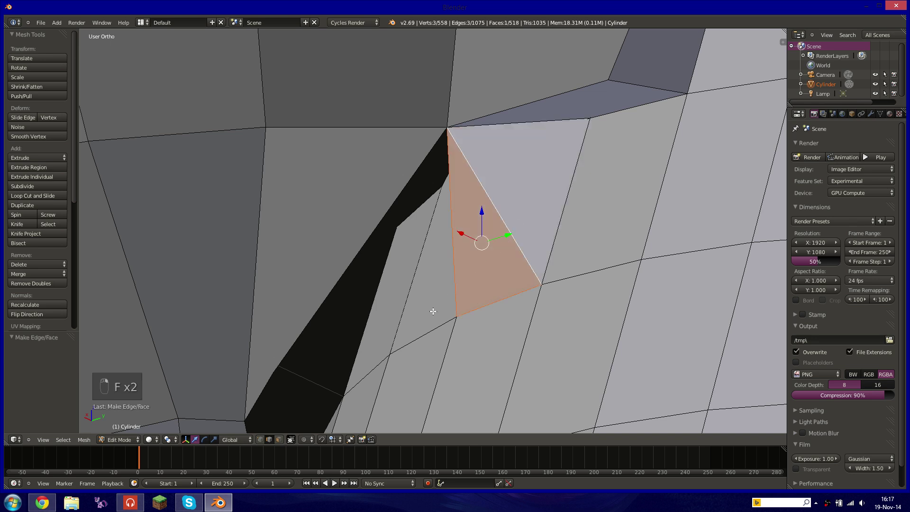
right_click(428, 329)
shift+right_click(378, 230)
key(f)
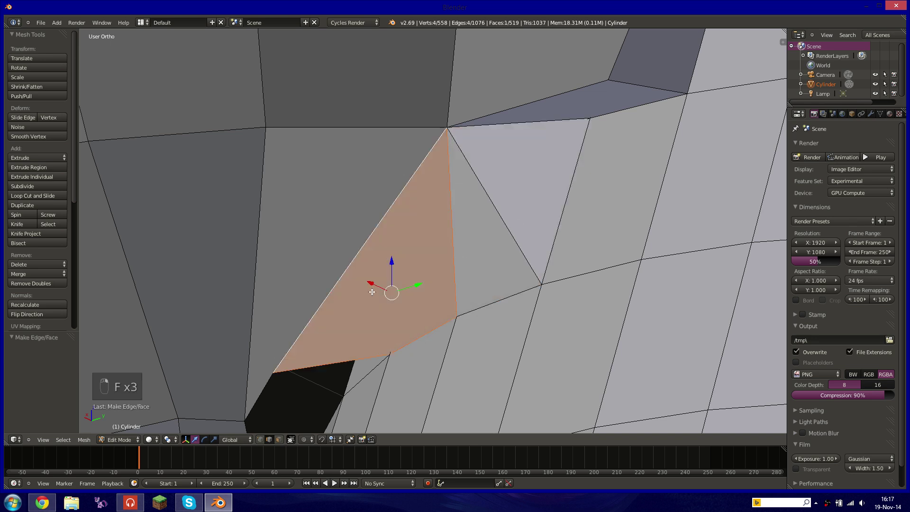
Step: Fill the dark gap below the body's lower edge with a triangular face and an adjoining four-sided face
shift+middle_drag(368, 306, 603, 237)
right_click(599, 212)
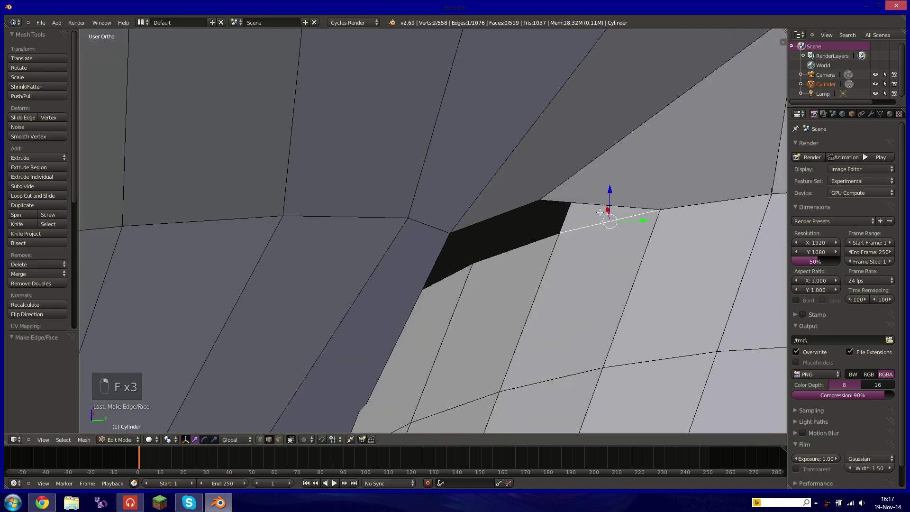
key(f)
right_click(542, 235)
key(f)
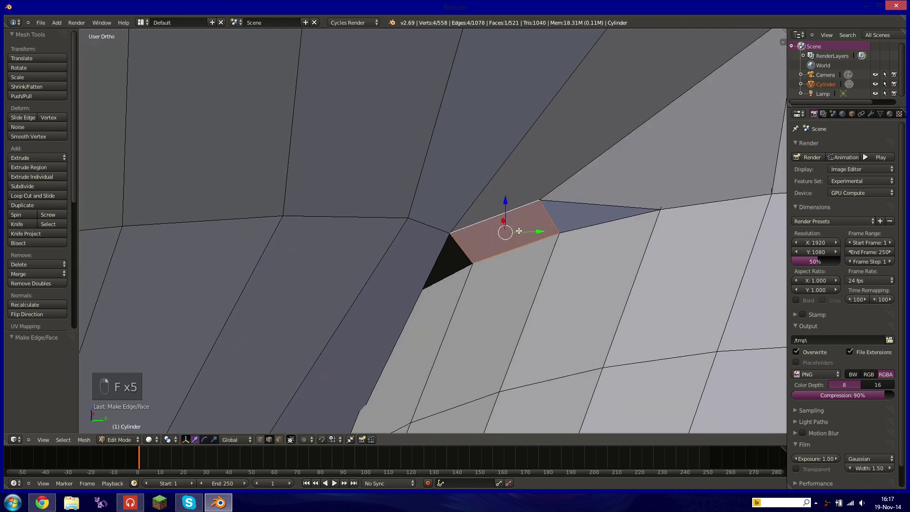
Step: Fill the next narrow opening between the body's slanted edge and the tube with a face
middle_drag(517, 199, 594, 232)
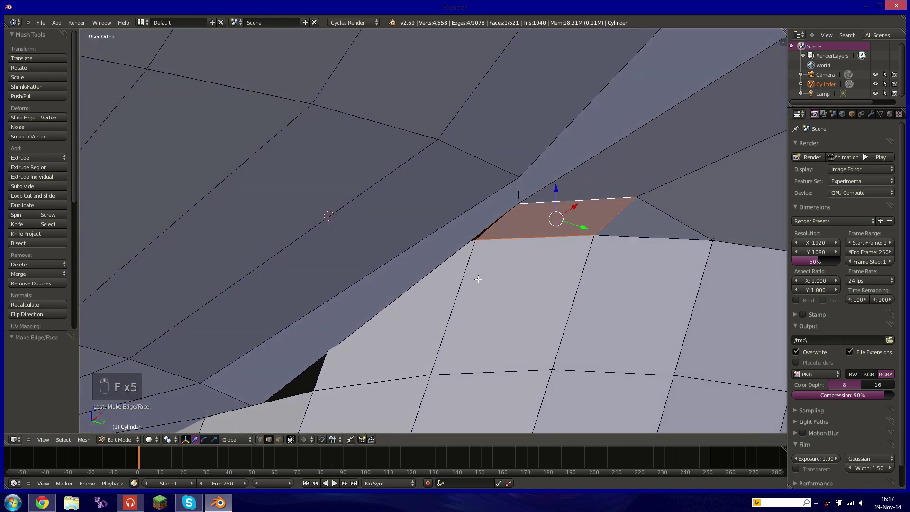
right_click(470, 276)
shift+right_click(458, 258)
middle_drag(458, 234, 581, 280)
key(f)
middle_drag(684, 311, 566, 352)
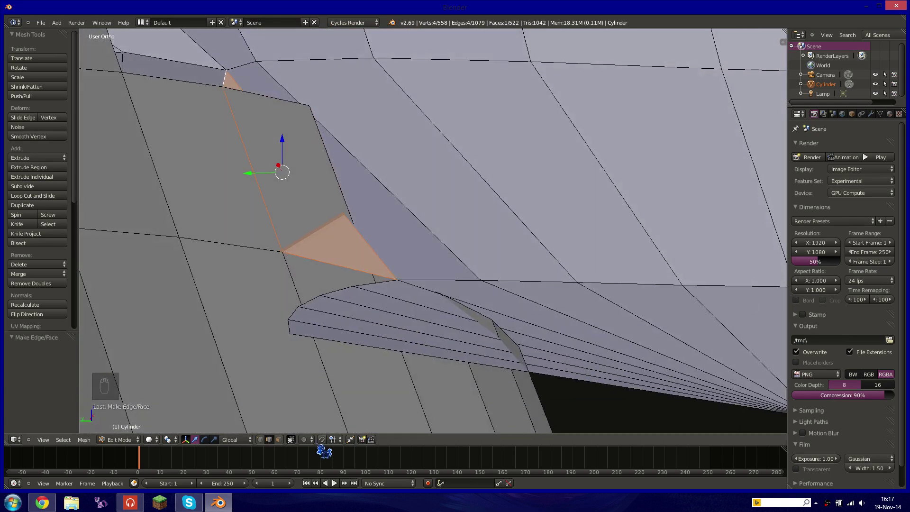
Step: Move the seam vertex at the tip of the new triangular face 0.077 along X
alt+shift+right_click(440, 310)
right_click(399, 279)
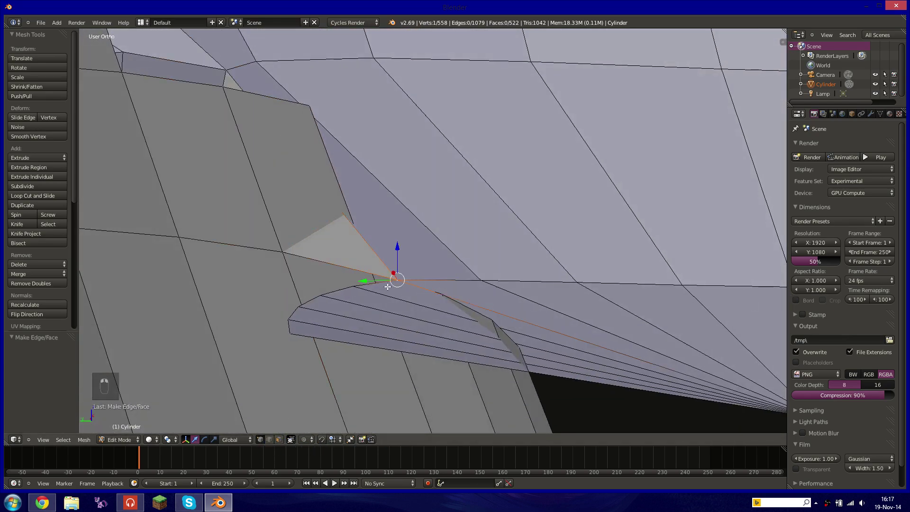
middle_drag(399, 281, 338, 329)
drag(332, 287, 361, 285)
middle_drag(362, 285, 285, 174)
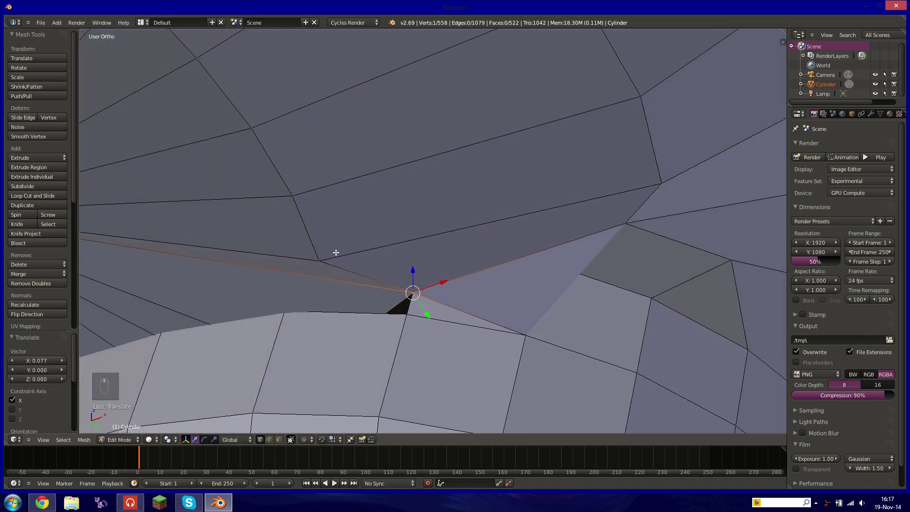
shift+middle_drag(350, 311, 523, 186)
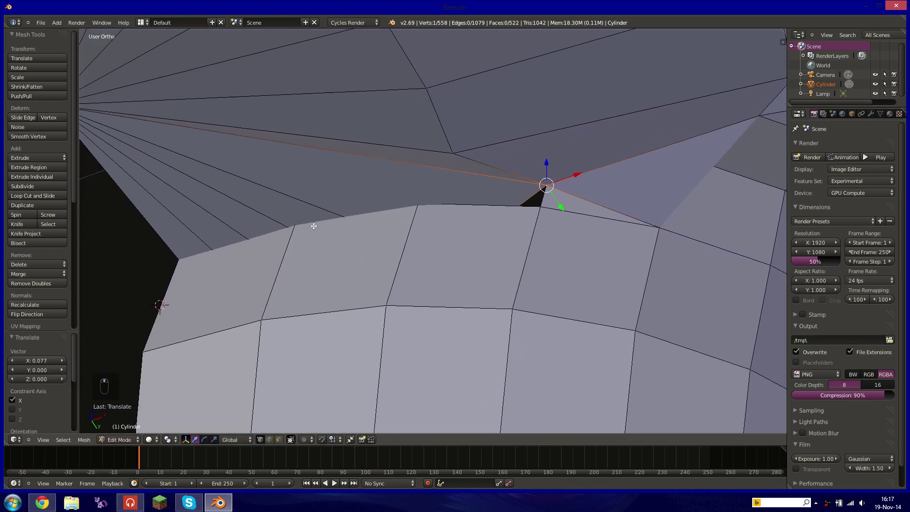
shift+middle_drag(286, 217, 456, 326)
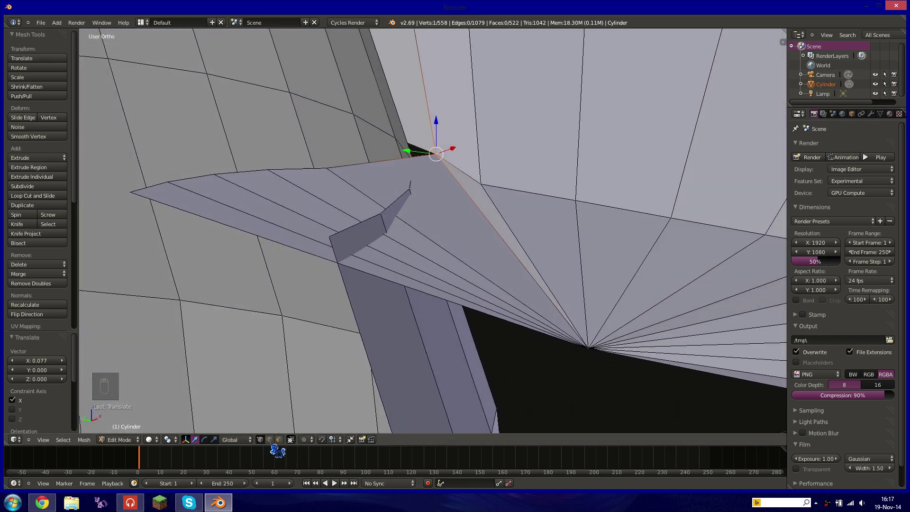
Step: Lower two adjoining edges of the tube's rim by 0.034 along Z, and lower the rim's end edge by a further 0.006
key(a)
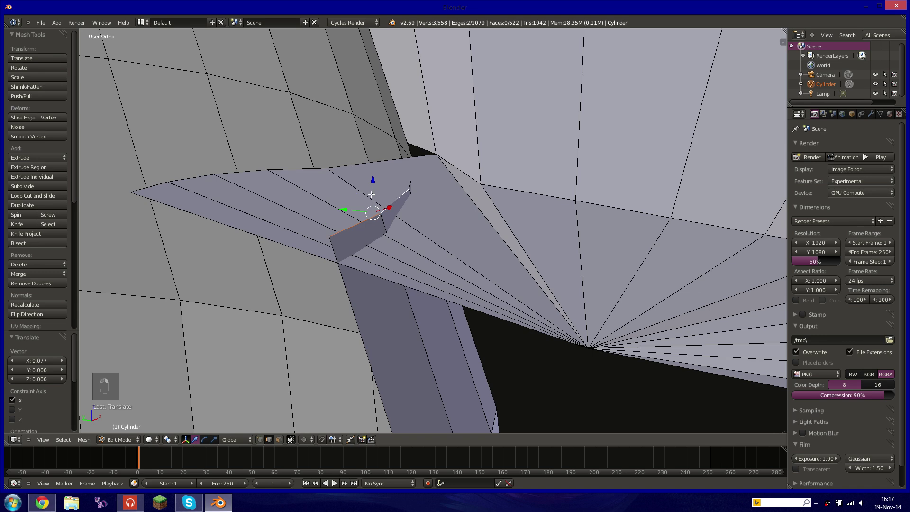
drag(372, 194, 374, 238)
middle_drag(417, 268, 349, 251)
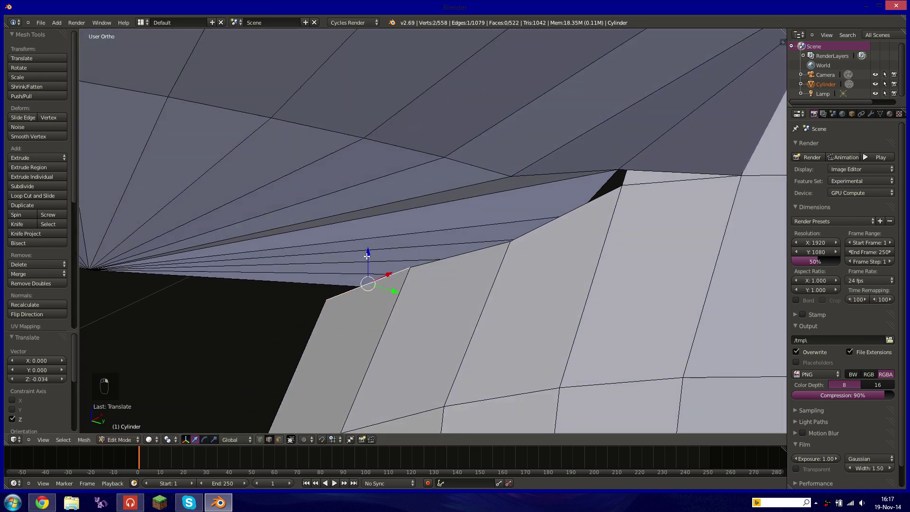
drag(367, 257, 367, 264)
middle_drag(369, 262, 508, 271)
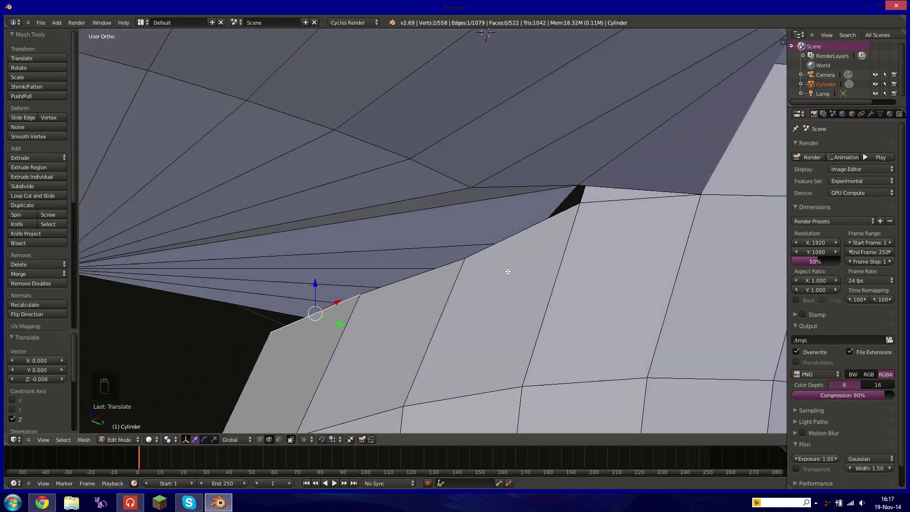
Step: Fill the gaps between the tube's rim and the body with a triangular face and two long four-sided faces reaching the body's pole vertex
shift+middle_drag(599, 283, 315, 393)
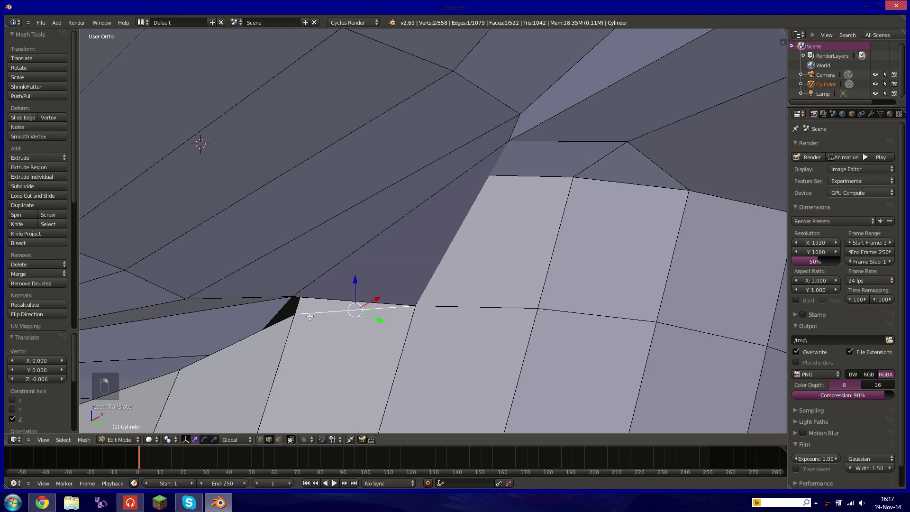
key(f)
middle_drag(317, 344, 377, 276)
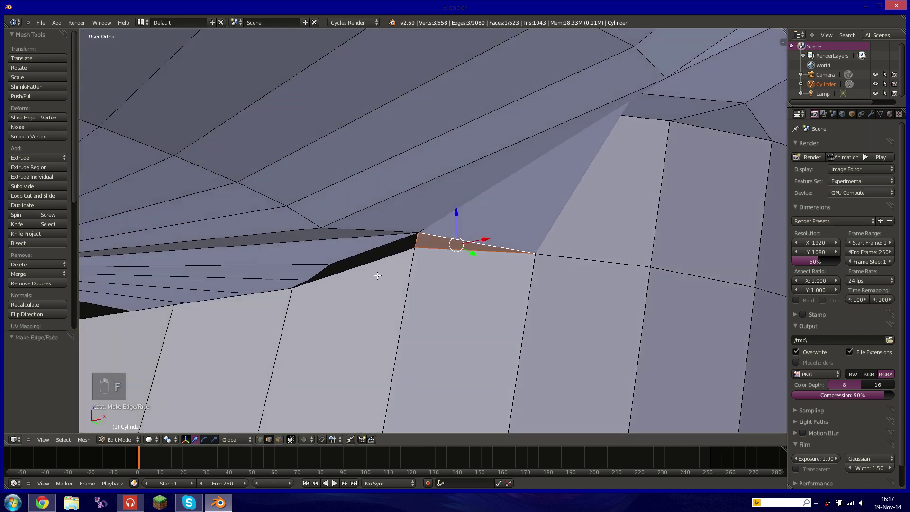
middle_drag(419, 241, 470, 347)
key(f)
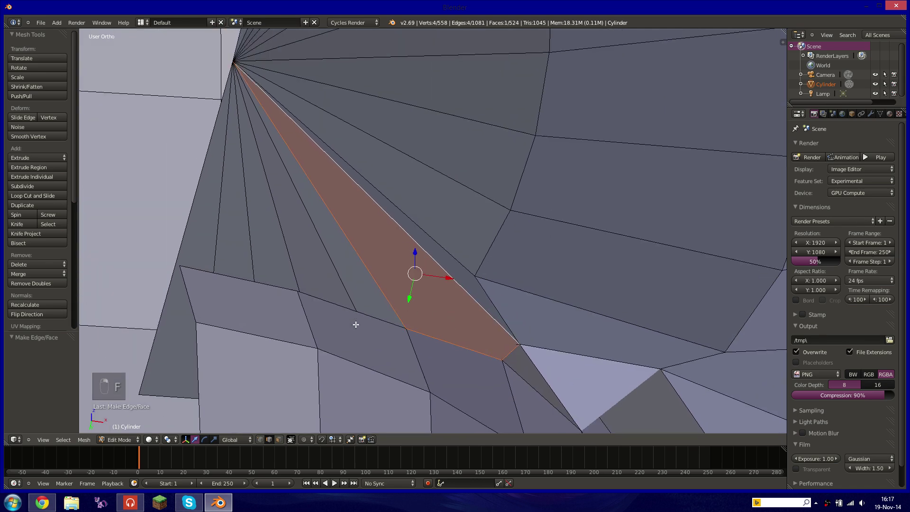
right_click(351, 319)
key(f)
middle_drag(357, 228, 414, 279)
scroll(413, 279, down, 1)
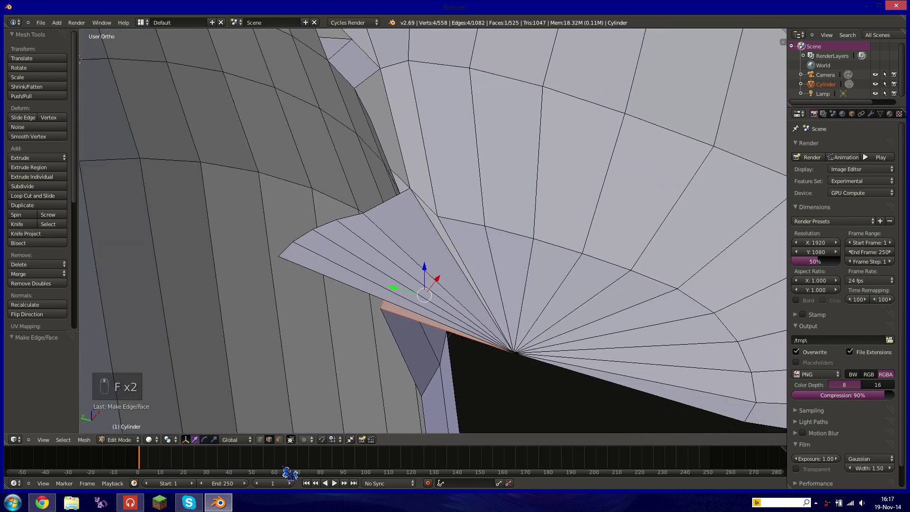
Step: Delete the five long triangular body faces that fan out from the pole vertex and overlap the tube
click(279, 439)
right_click(351, 267)
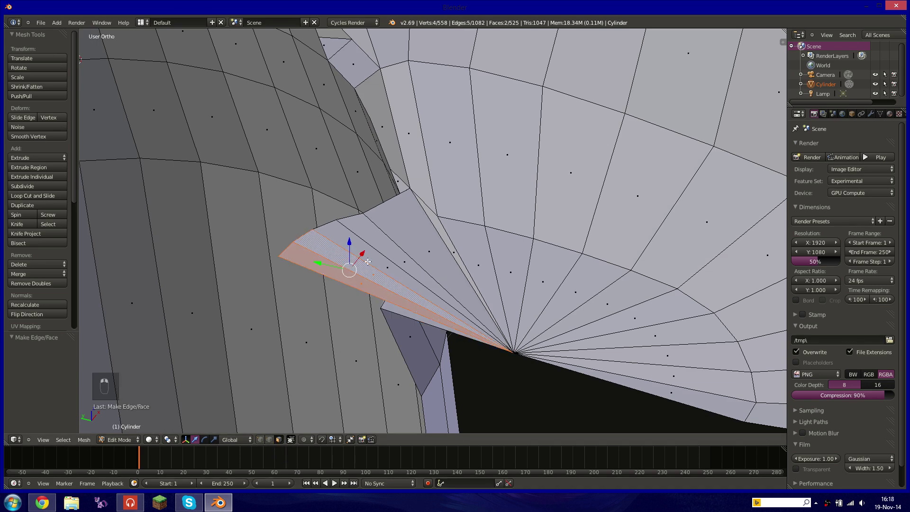
shift+right_click(395, 248)
shift+right_click(412, 241)
key(x)
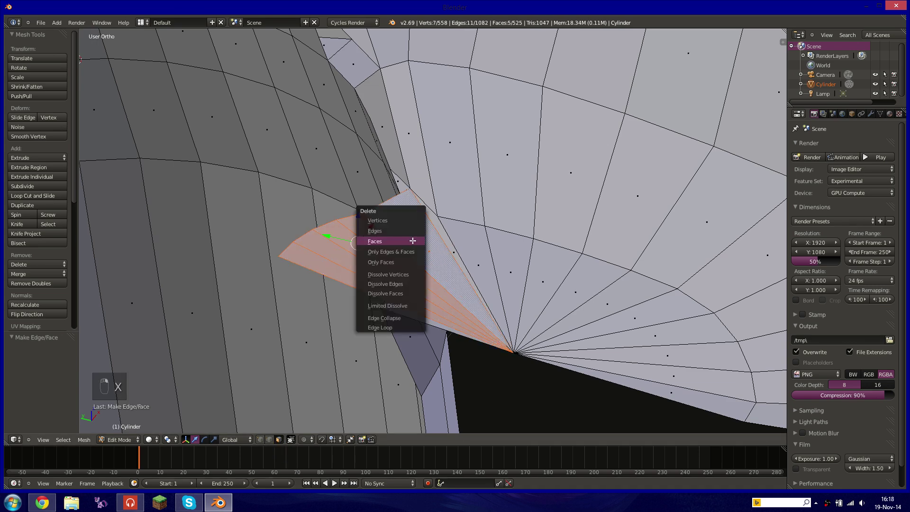
click(413, 240)
Step: Delete the six tube faces along the stepped seam that stick up past the upper body's surface
middle_drag(413, 240, 367, 221)
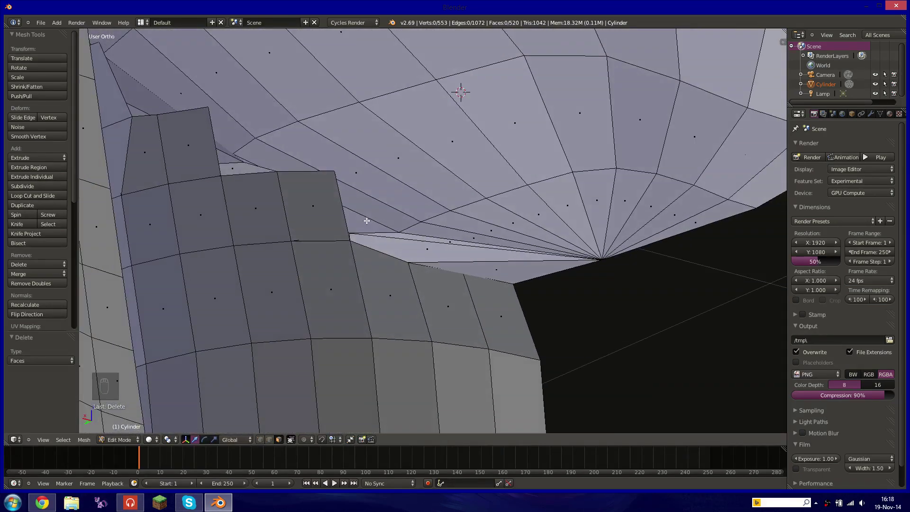
middle_drag(615, 279, 572, 262)
middle_drag(403, 190, 410, 263)
shift+right_click(224, 230)
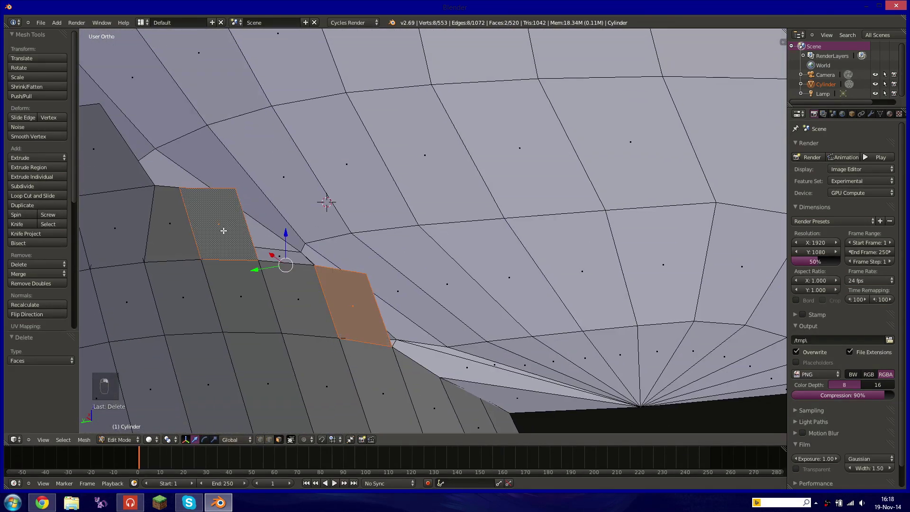
middle_drag(256, 256, 412, 297)
shift+right_click(301, 204)
middle_drag(296, 206, 265, 275)
middle_drag(256, 148, 304, 248)
shift+right_click(258, 166)
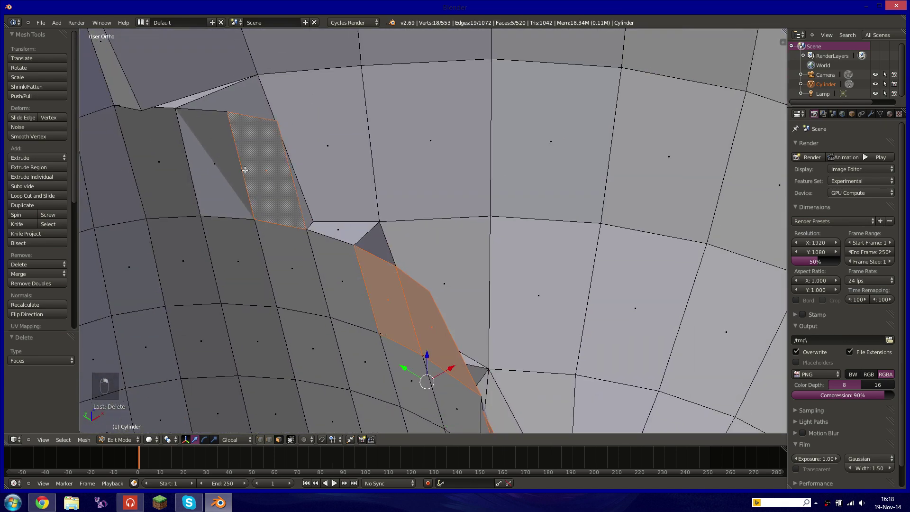
shift+right_click(223, 151)
key(x)
click(222, 151)
Step: Delete two more overlapping tube faces at the seam under the upper body
middle_drag(256, 184, 402, 307)
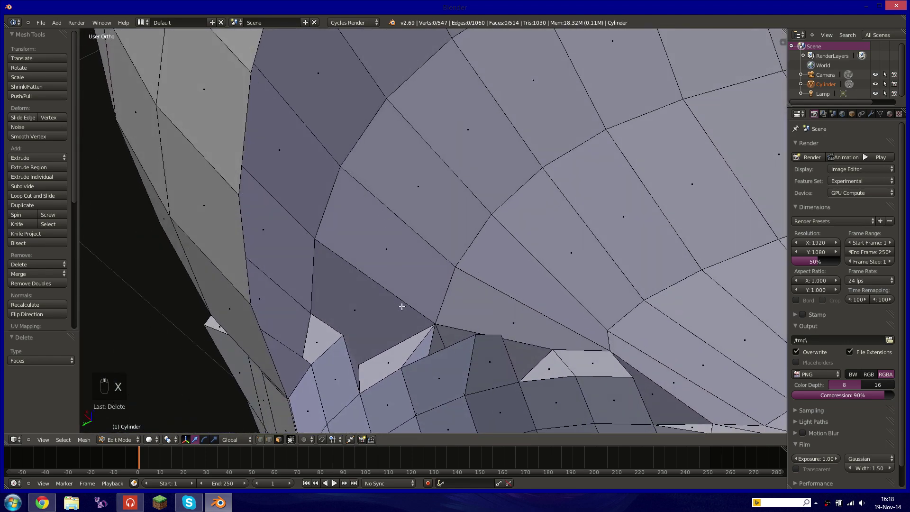
click(439, 373)
middle_drag(441, 332, 397, 273)
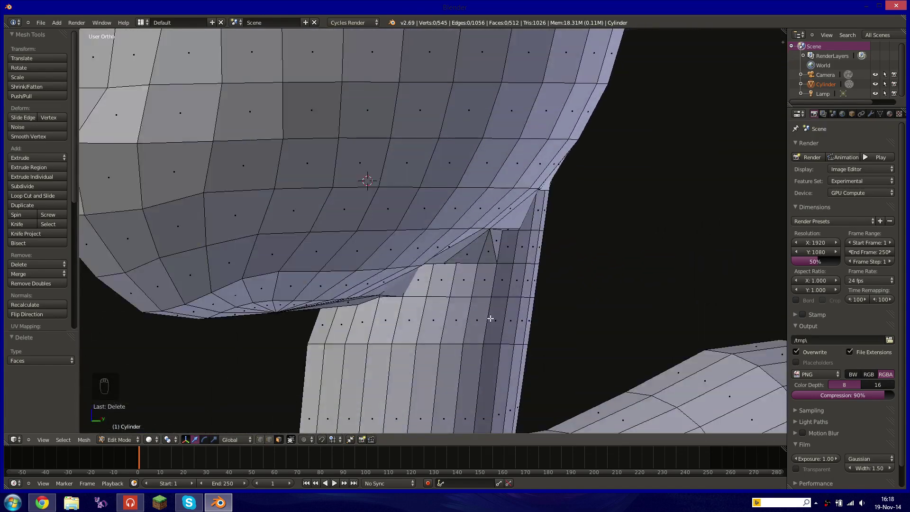
Step: Examine the seams at both ends of the tube and compare the side profile with the reference image in wireframe and solid shading
middle_drag(490, 318, 657, 347)
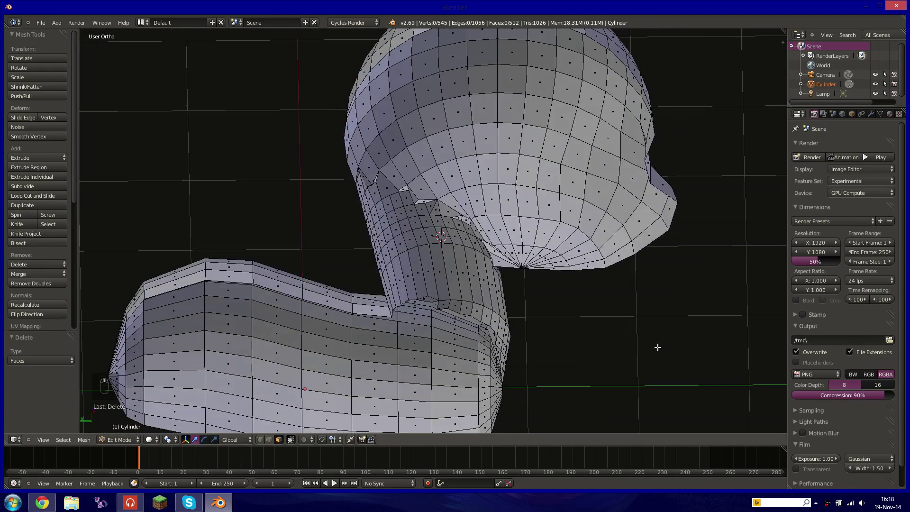
middle_drag(520, 361, 579, 351)
scroll(520, 266, up, 5)
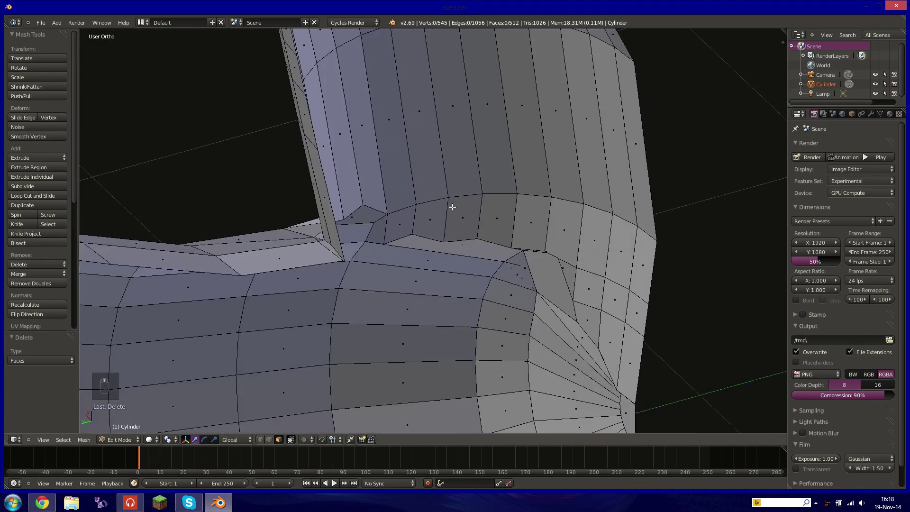
middle_drag(520, 265, 529, 235)
scroll(552, 191, down, 8)
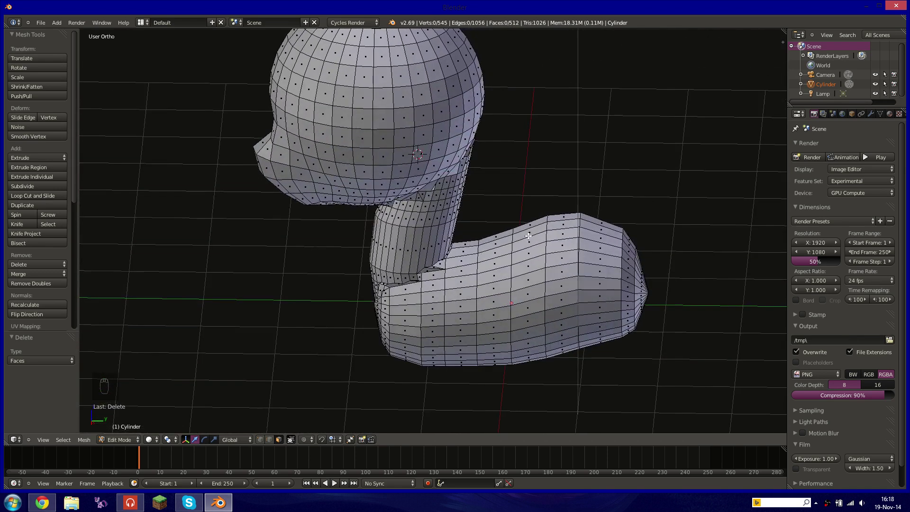
key(KP_3)
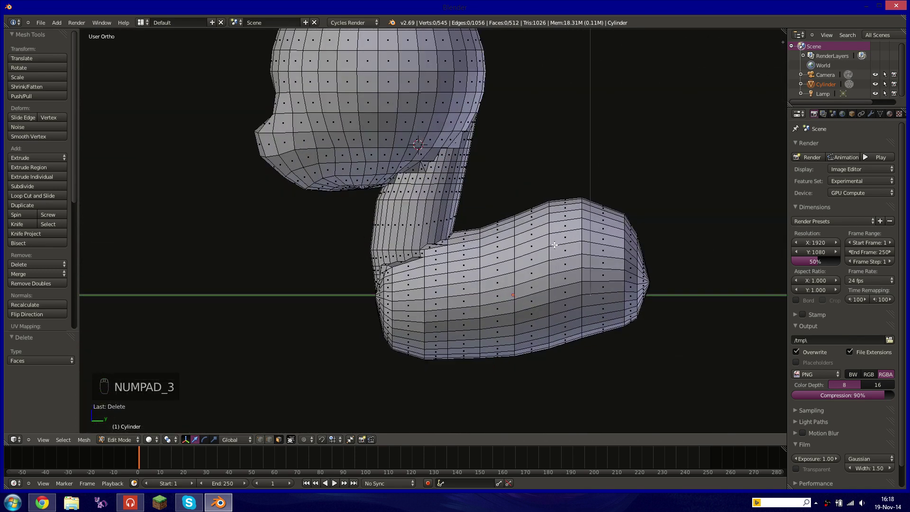
key(z)
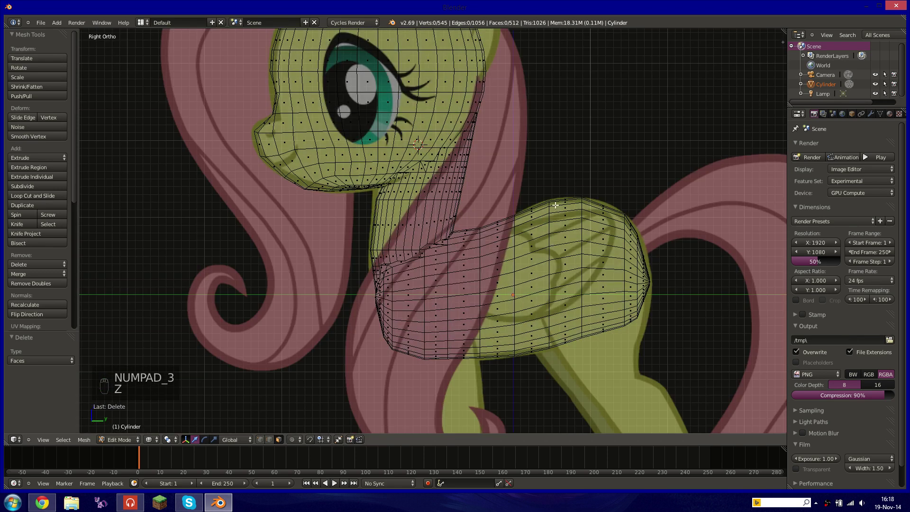
shift+scroll(544, 228, up, 3)
key(z)
middle_drag(487, 177, 492, 245)
key(Tab)
key(Tab)
scroll(444, 202, up, 5)
scroll(491, 201, down, 4)
key(KP_3)
key(z)
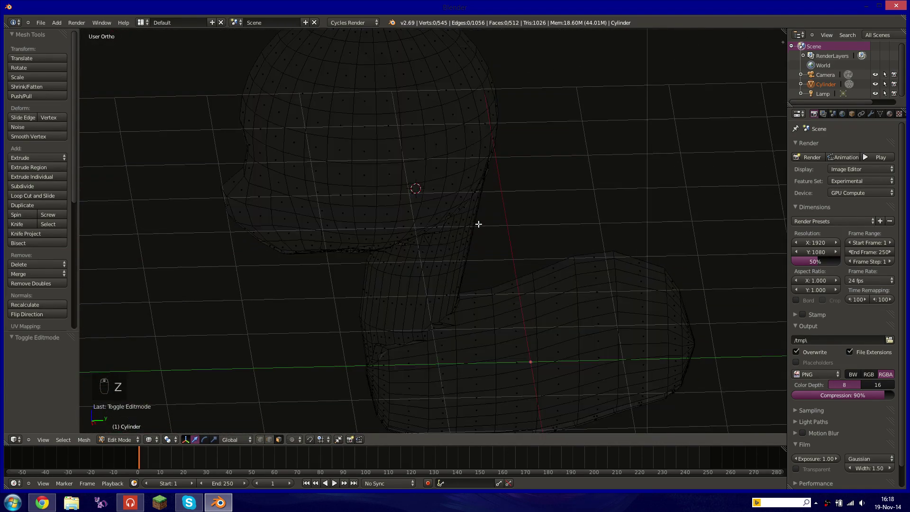
key(z)
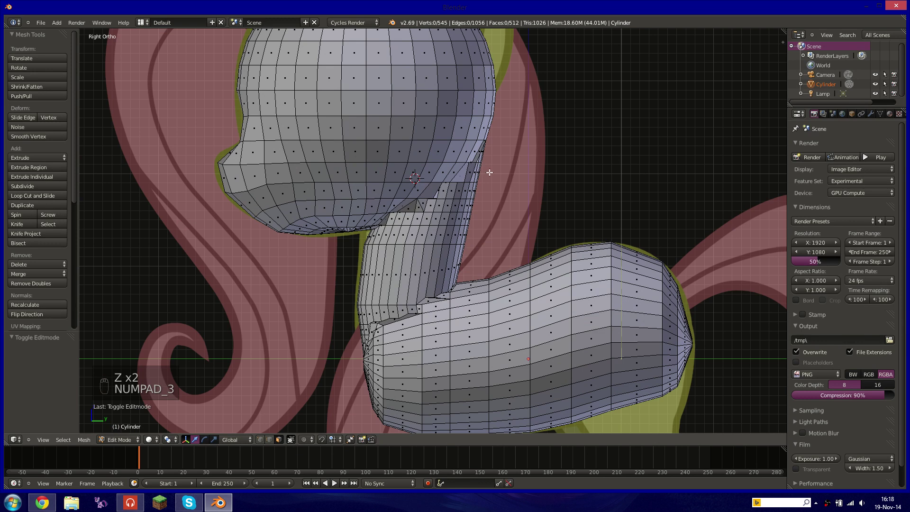
Step: Add a Mirror modifier on the X axis to the half-model
click(870, 114)
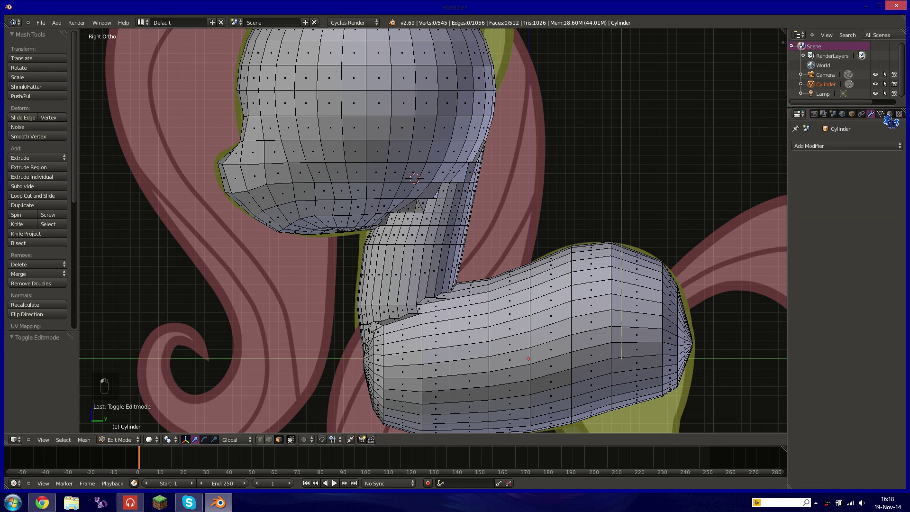
shift+middle_drag(528, 181, 541, 199)
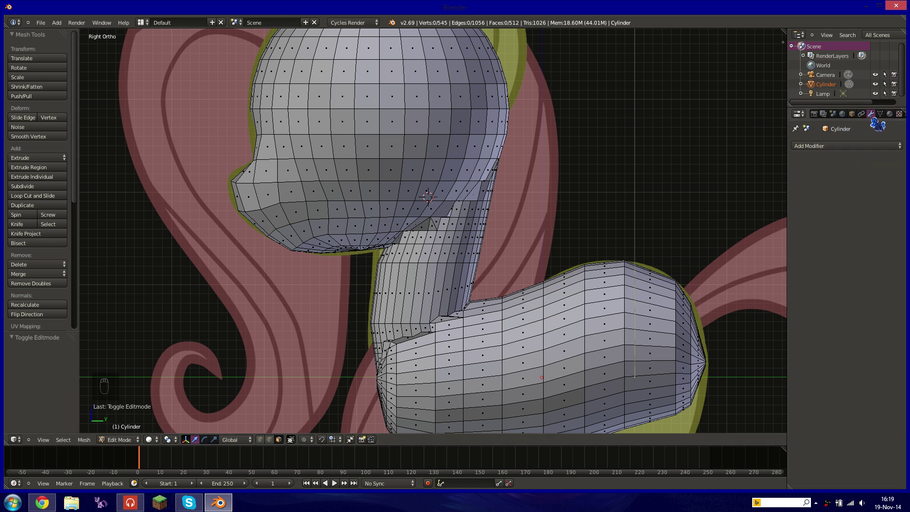
click(834, 147)
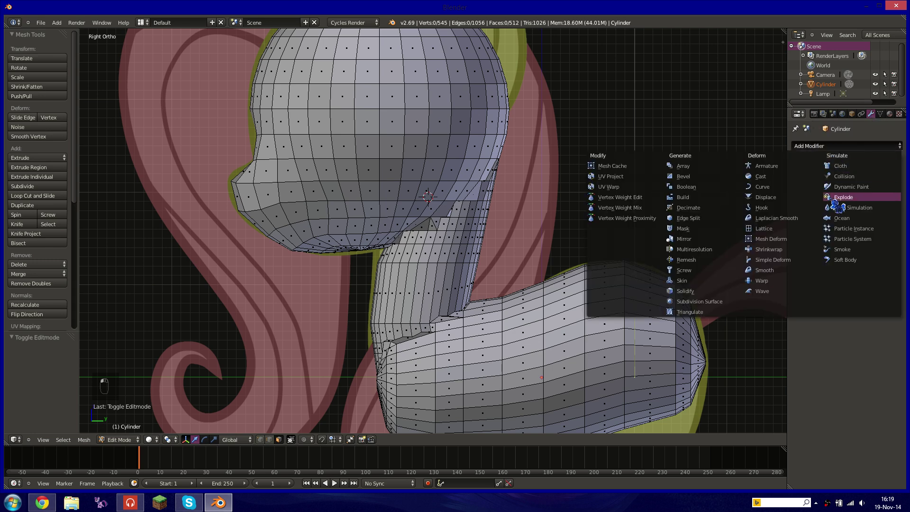
click(703, 240)
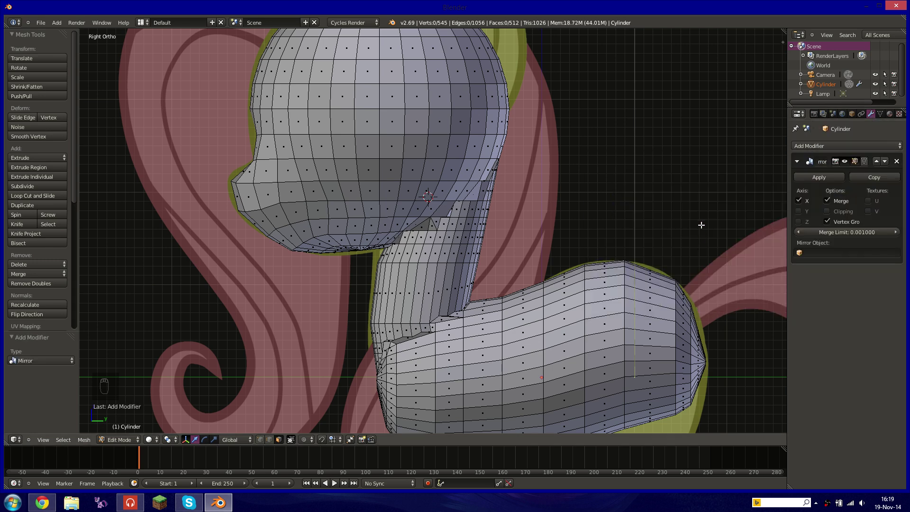
Step: Examine the mirrored model from the front and both sides, leaving Edit Mode to view it without the mesh overlay
middle_drag(700, 224, 651, 259)
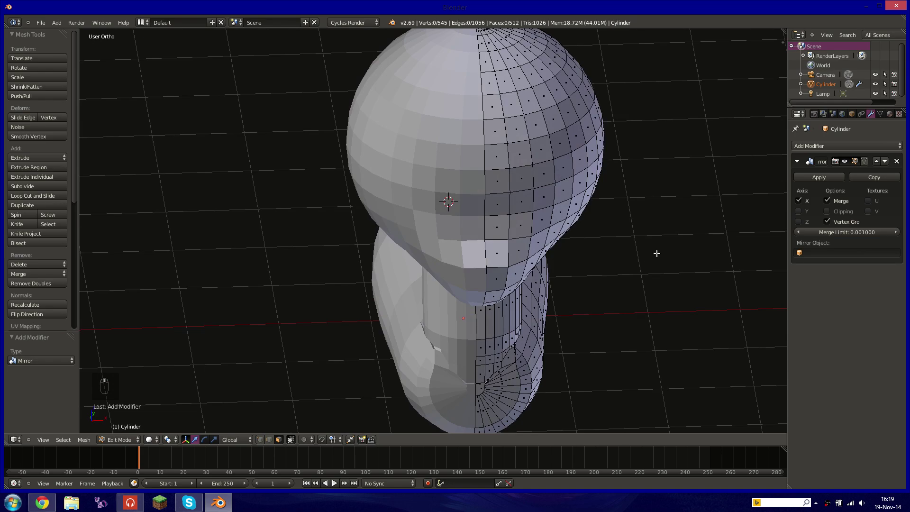
middle_drag(468, 332, 502, 322)
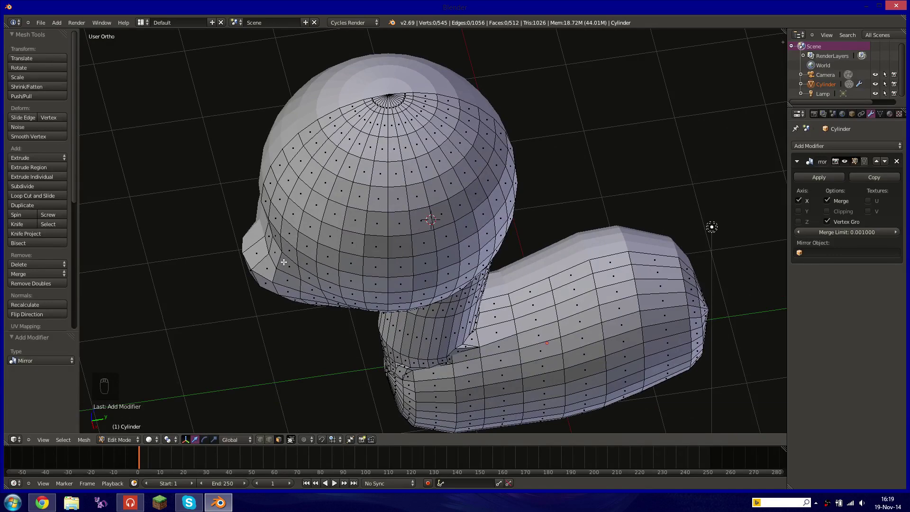
middle_drag(283, 262, 421, 268)
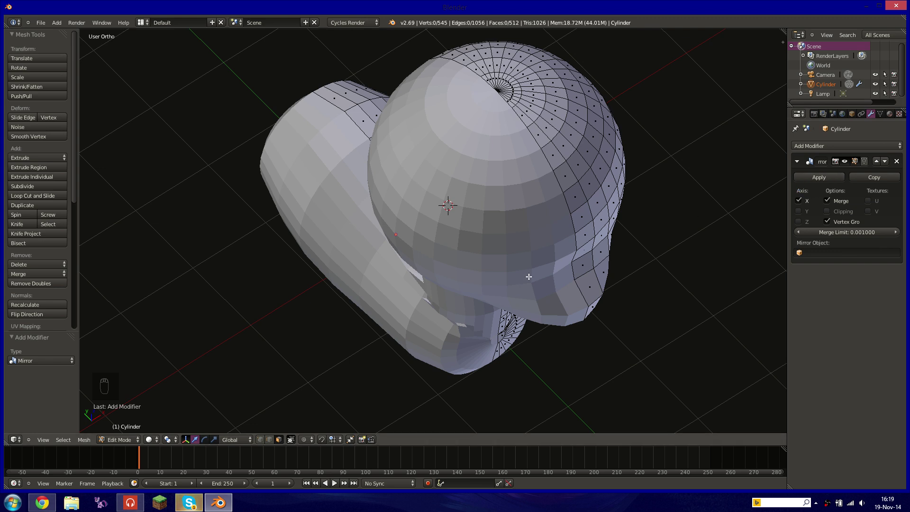
middle_drag(654, 225, 591, 210)
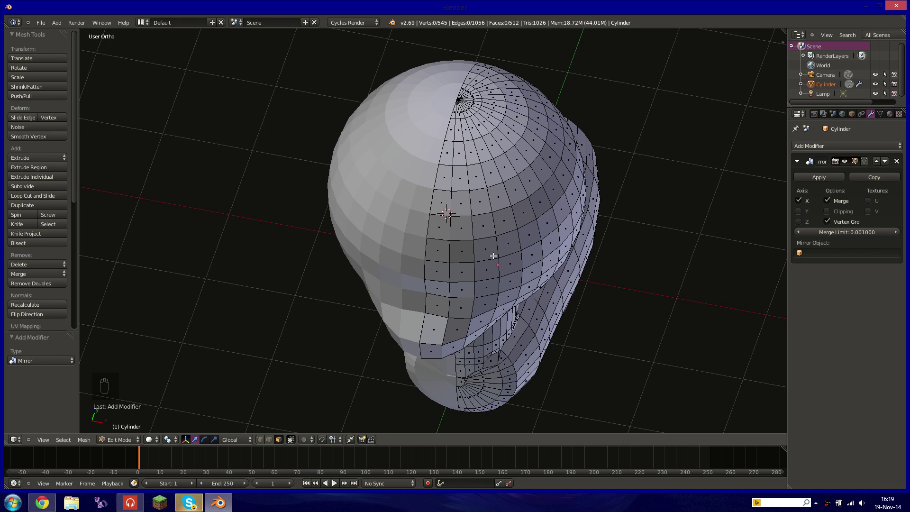
key(Tab)
middle_drag(480, 257, 439, 301)
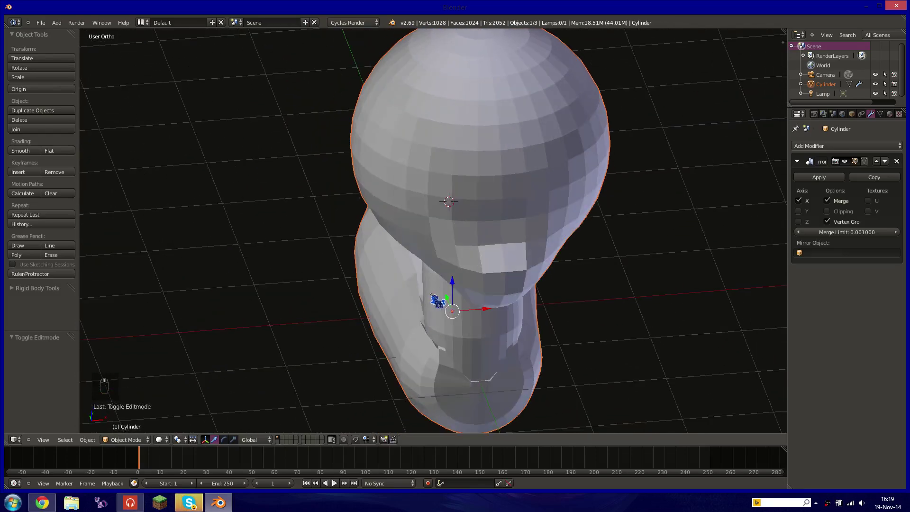
middle_drag(514, 288, 814, 193)
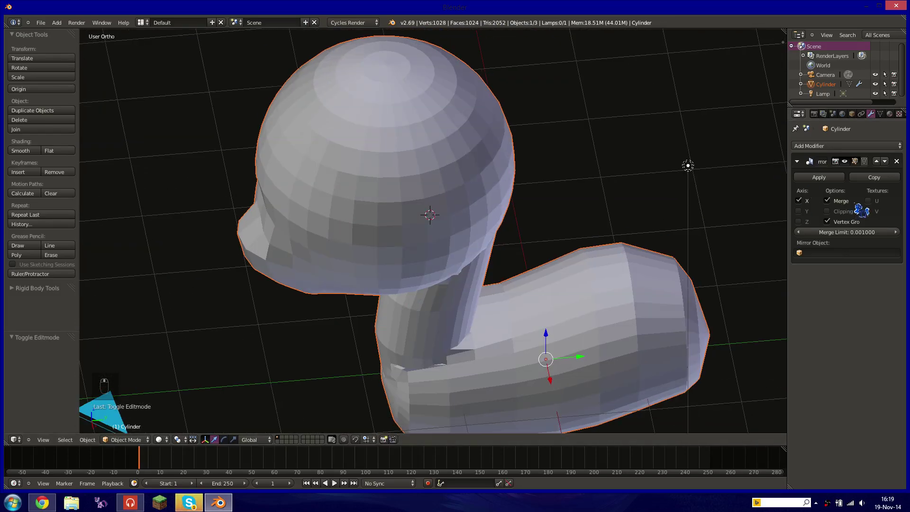
Step: Return to Edit Mode and turn off the Mirror modifier's X axis so only the half-mesh shows
key(Tab)
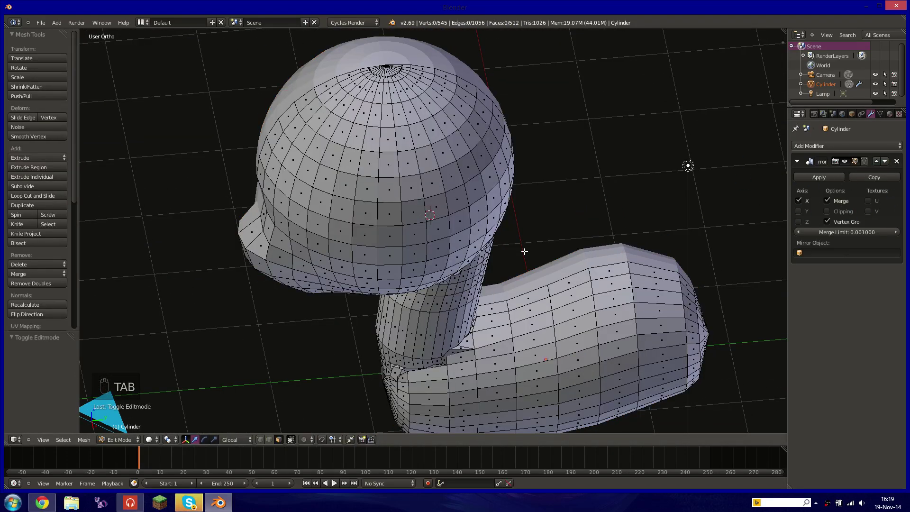
key(KP_3)
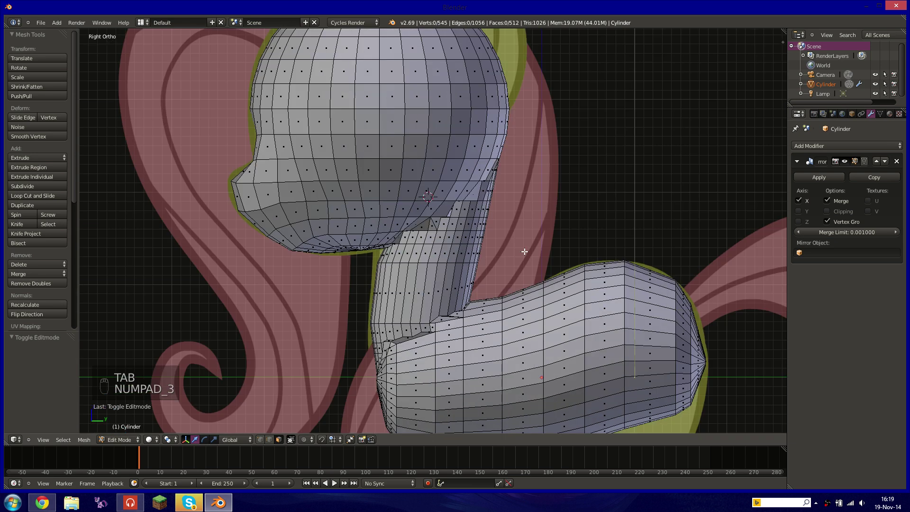
shift+middle_drag(560, 168, 530, 221)
shift+middle_drag(535, 186, 461, 272)
click(798, 201)
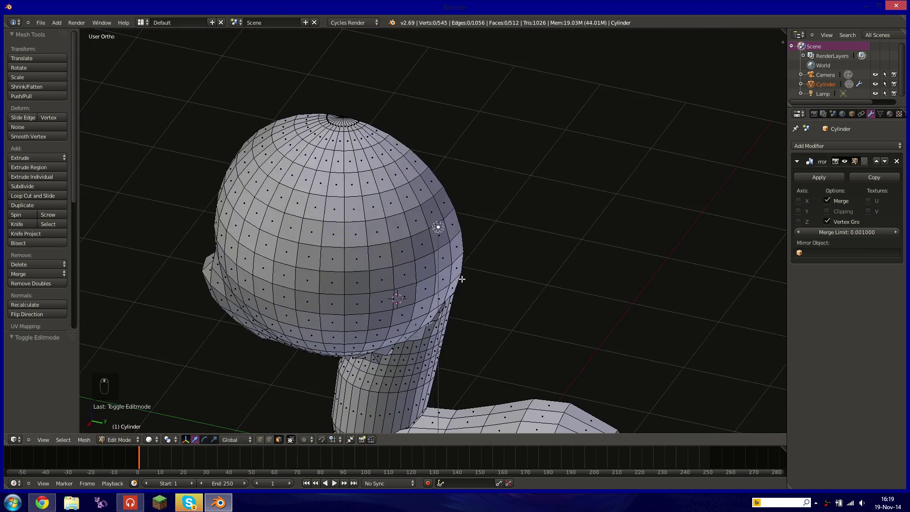
Step: Compare the head and ear area with the reference image in the top and right side views
key(KP_3)
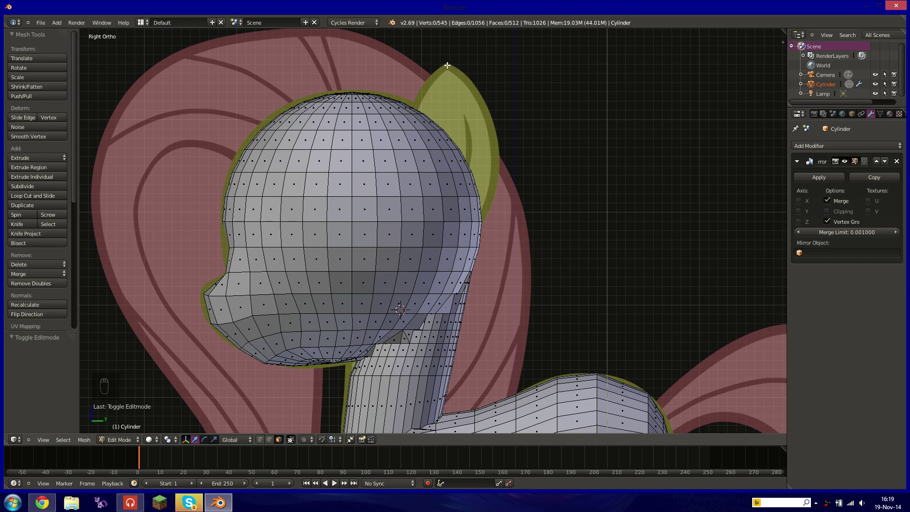
key(KP_7)
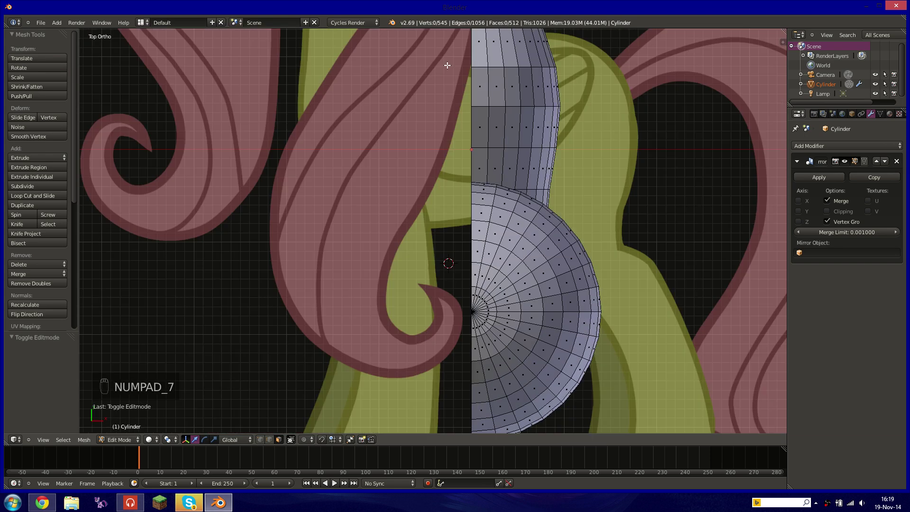
scroll(625, 281, down, 3)
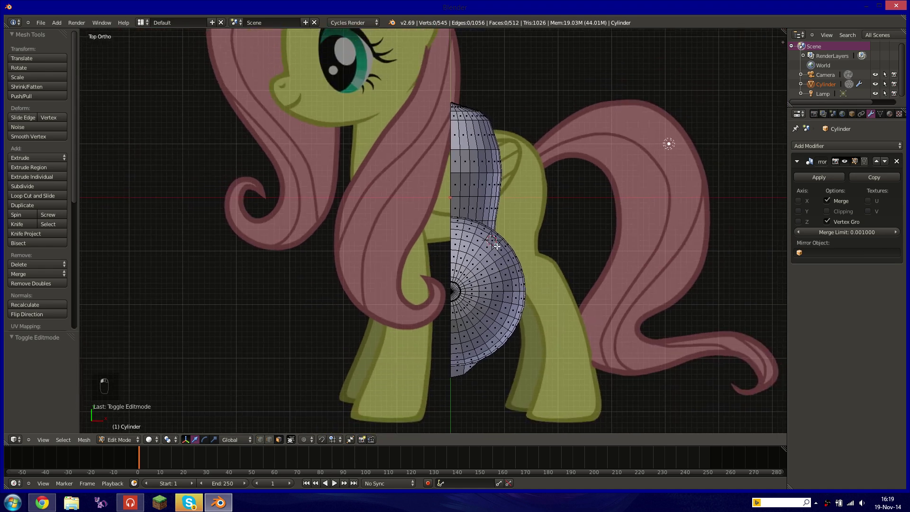
key(KP_3)
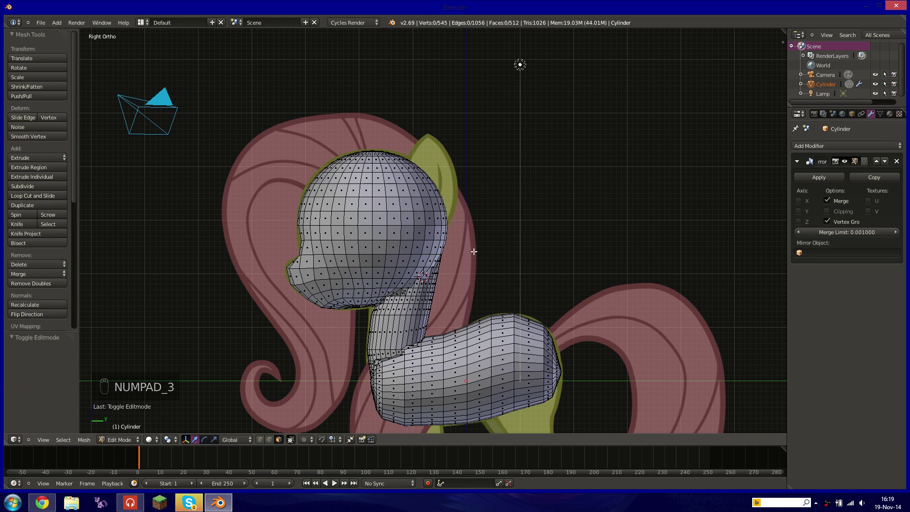
key(KP_7)
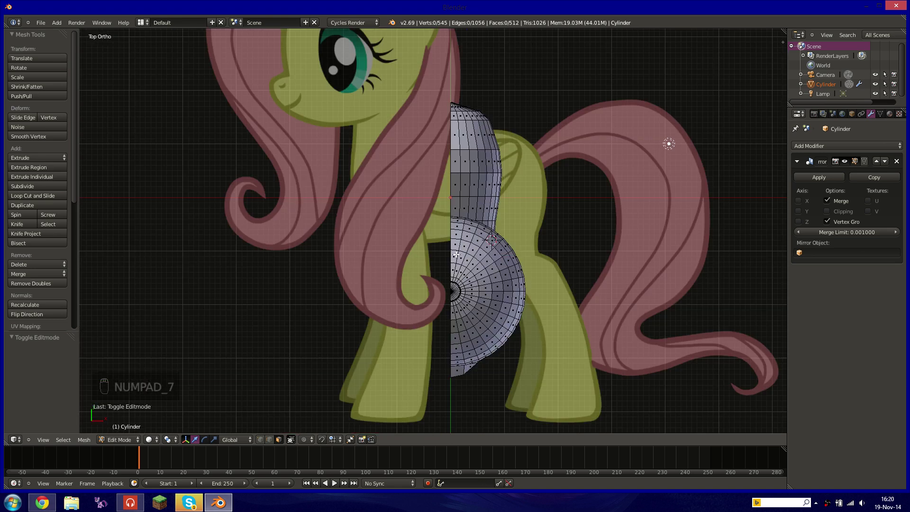
key(KP_3)
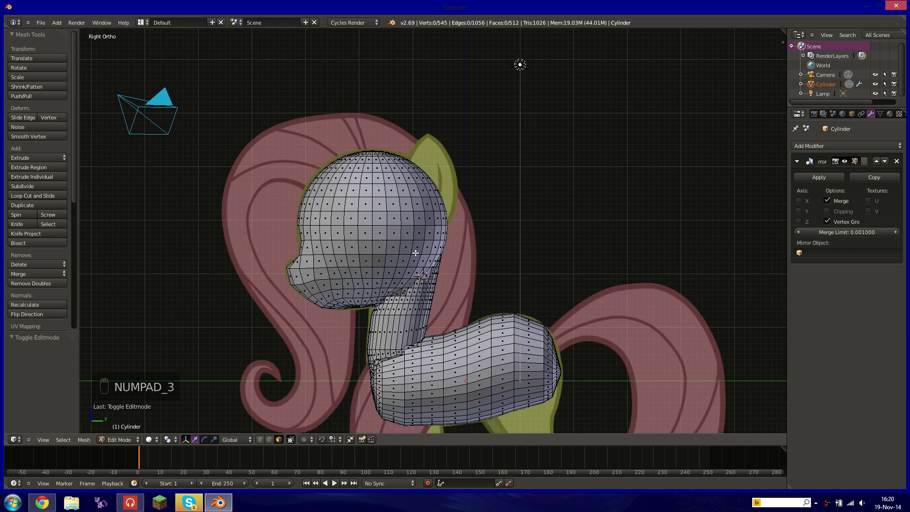
scroll(431, 252, up, 3)
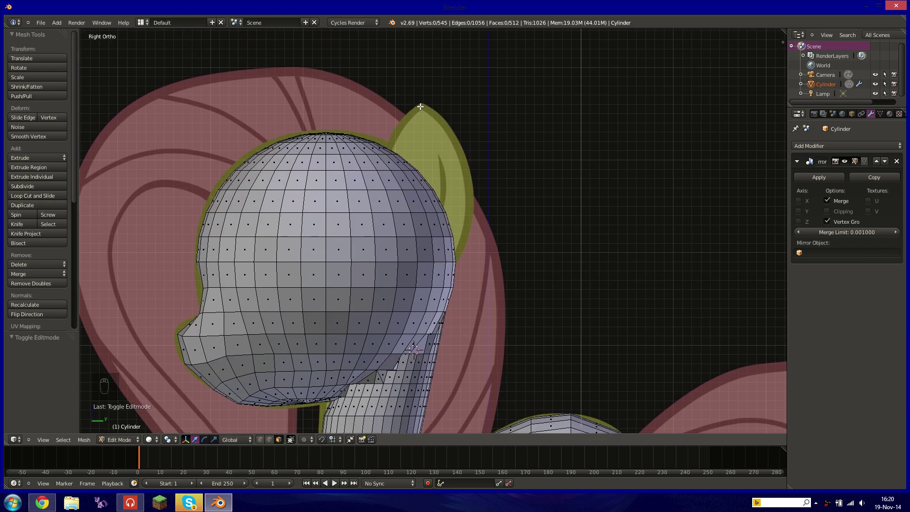
Step: Place the 3D cursor on the reference ear's tip and duplicate a head vertex to that point
scroll(433, 142, up, 5)
shift+middle_drag(365, 65, 367, 290)
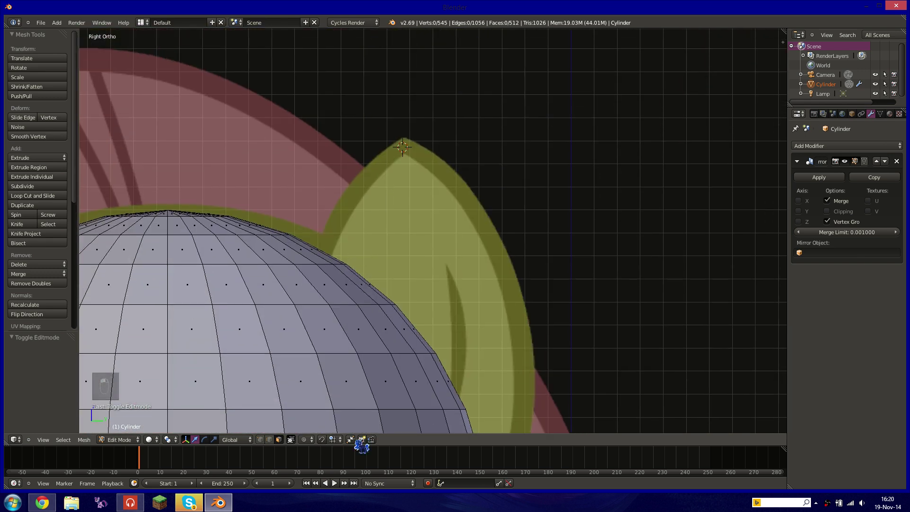
shift+middle_drag(389, 243, 371, 269)
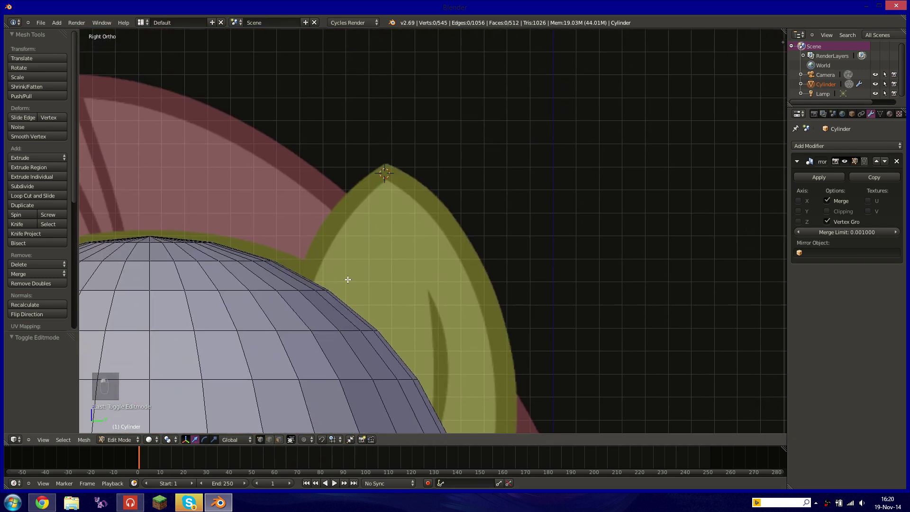
right_click(295, 291)
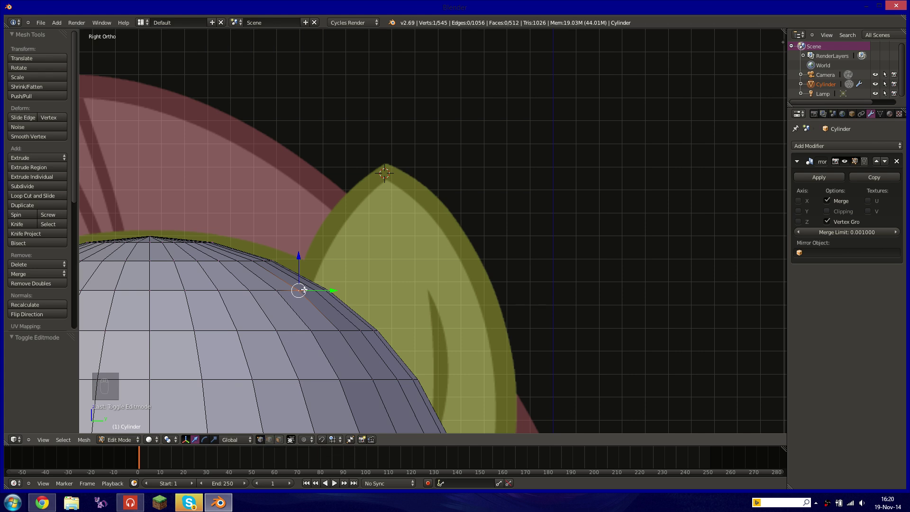
key(shift+d)
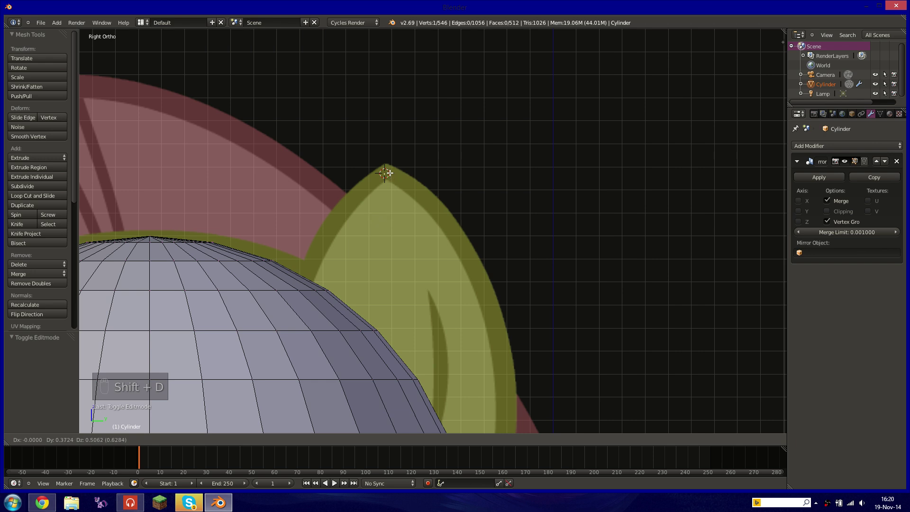
click(386, 173)
Step: Move the duplicated vertex about 0.344 outward along X and fine-tune its position on the ear tip in the side view
key(KP_7)
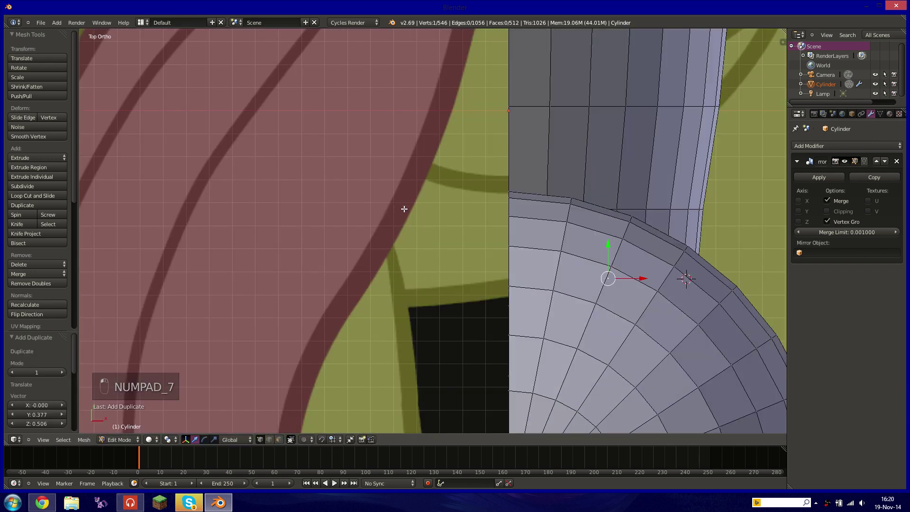
drag(638, 278, 716, 288)
key(KP_3)
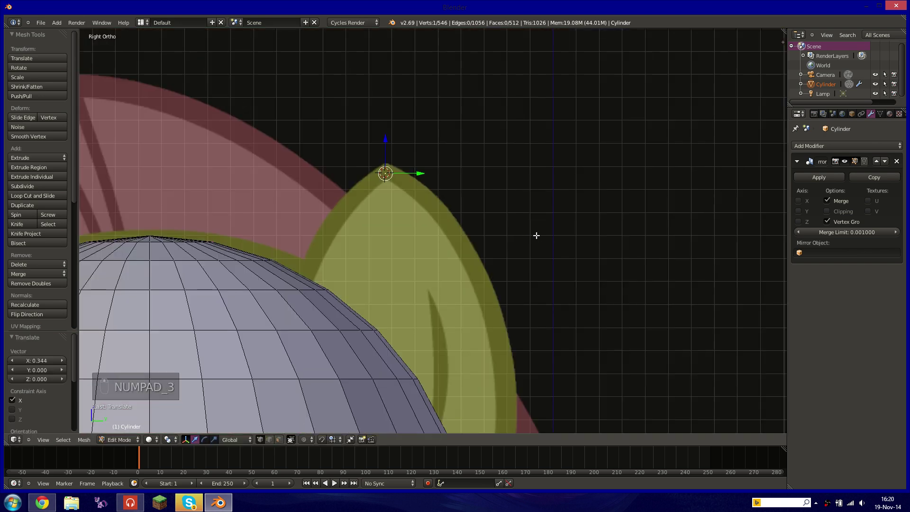
shift+middle_drag(521, 241, 544, 229)
scroll(544, 230, up, 4)
shift+middle_drag(505, 184, 511, 201)
scroll(463, 182, down, 3)
shift+middle_drag(463, 181, 460, 170)
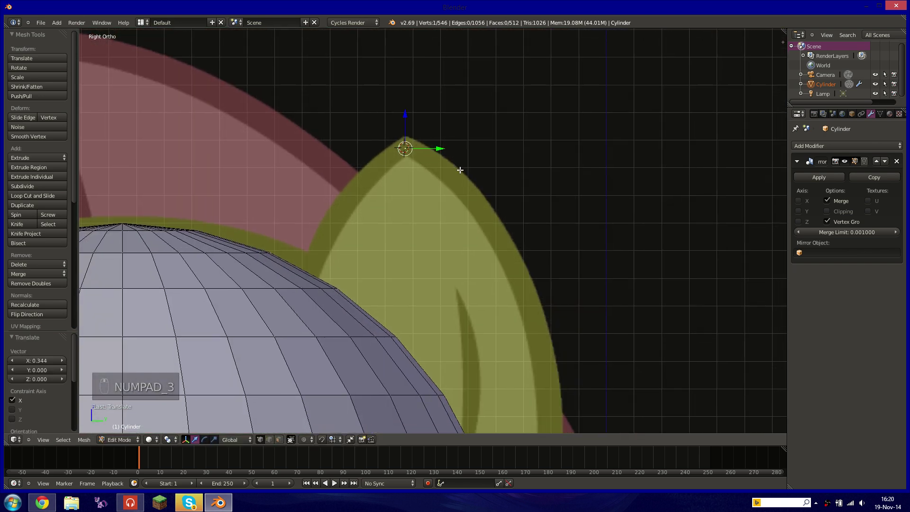
key(g)
click(422, 158)
Step: Extrude the tip vertex five times down the front outline of the ear, ending on the head's surface
key(e)
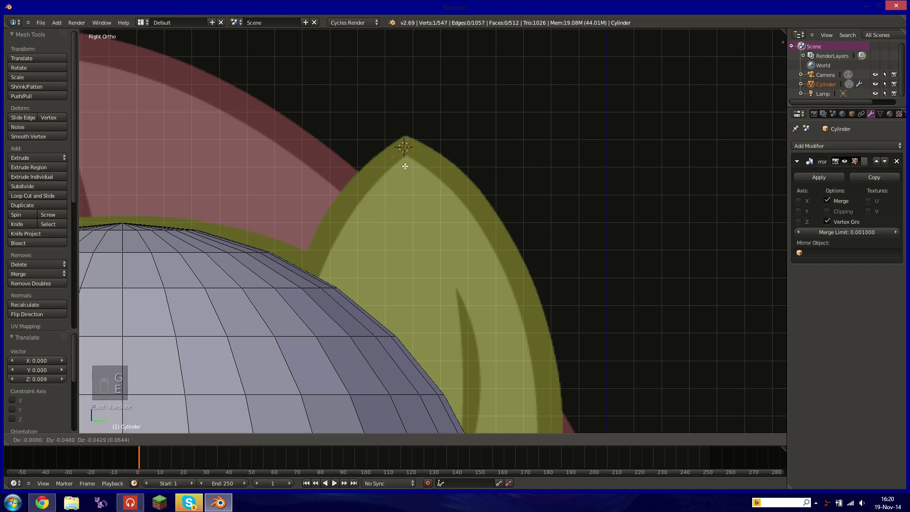
click(393, 171)
key(e)
click(358, 210)
key(e)
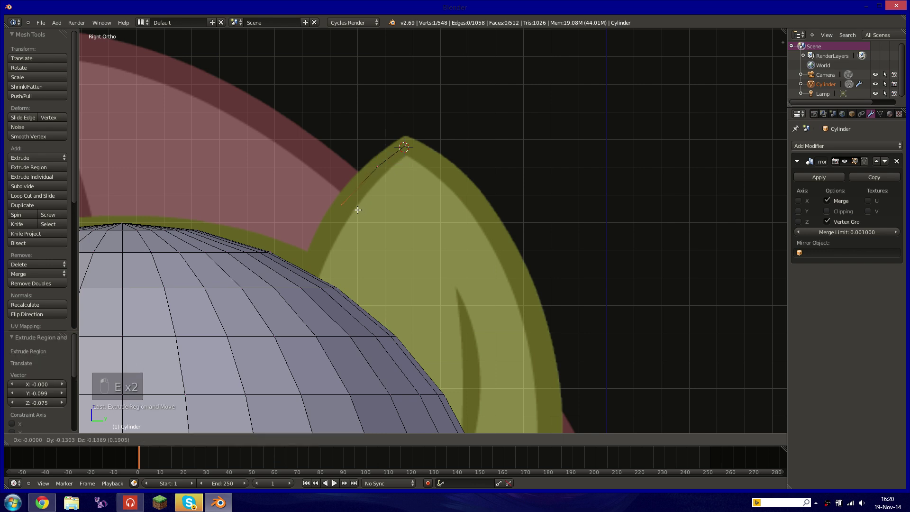
click(336, 251)
key(e)
click(322, 286)
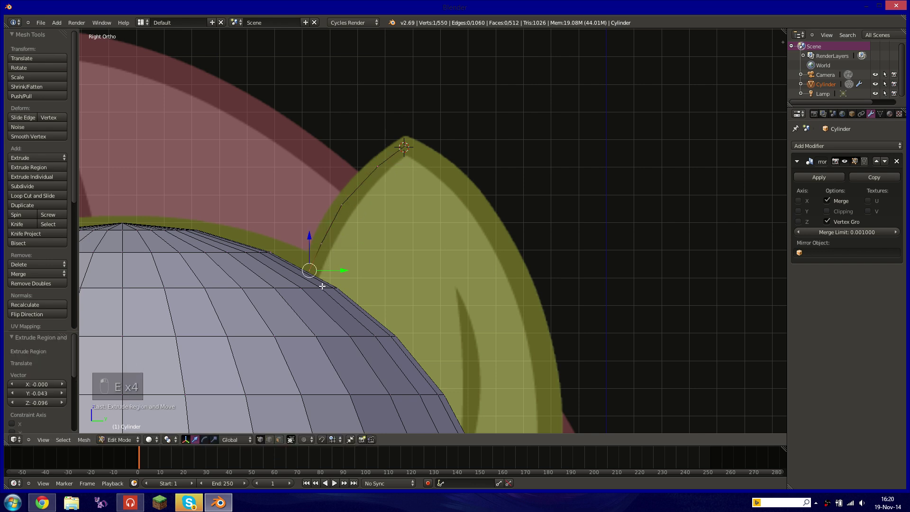
key(e)
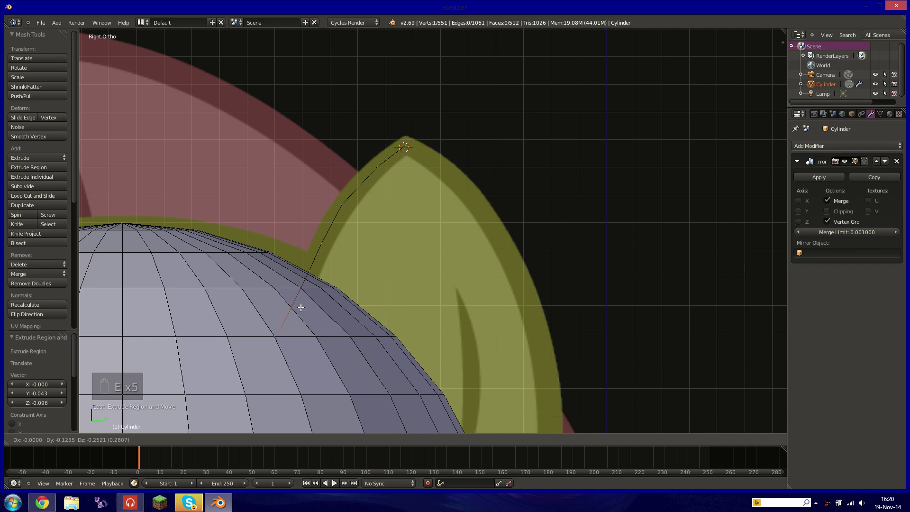
click(304, 295)
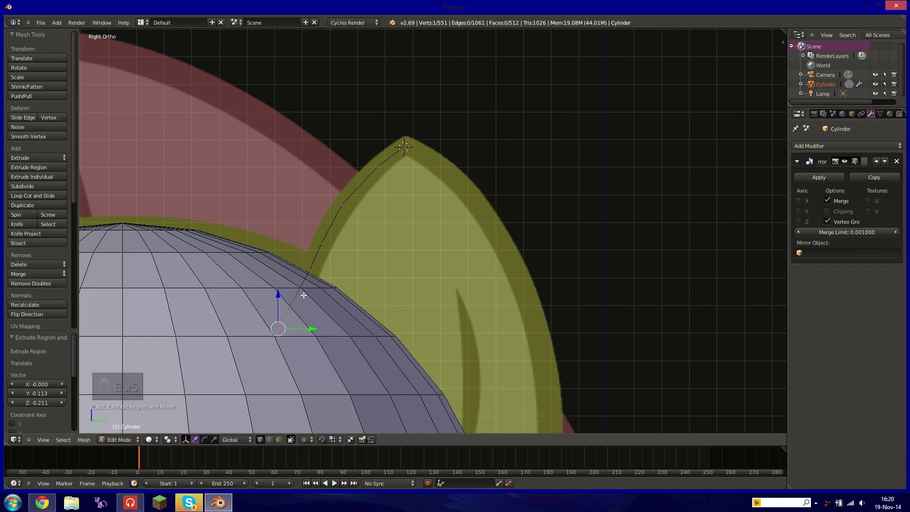
Step: Join the end of the front ear outline to the nearest head vertex with an edge
shift+middle_drag(289, 348, 293, 319)
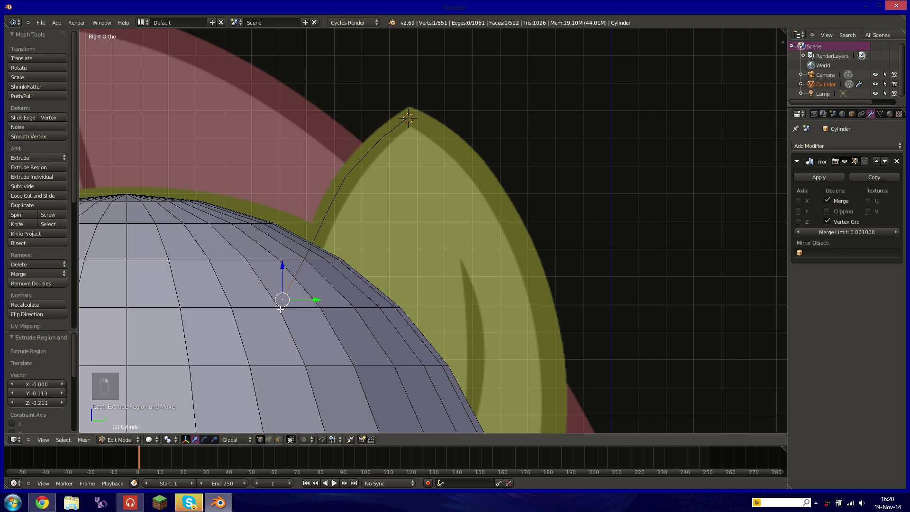
shift+right_click(280, 308)
scroll(305, 302, up, 4)
shift+middle_drag(305, 303, 527, 161)
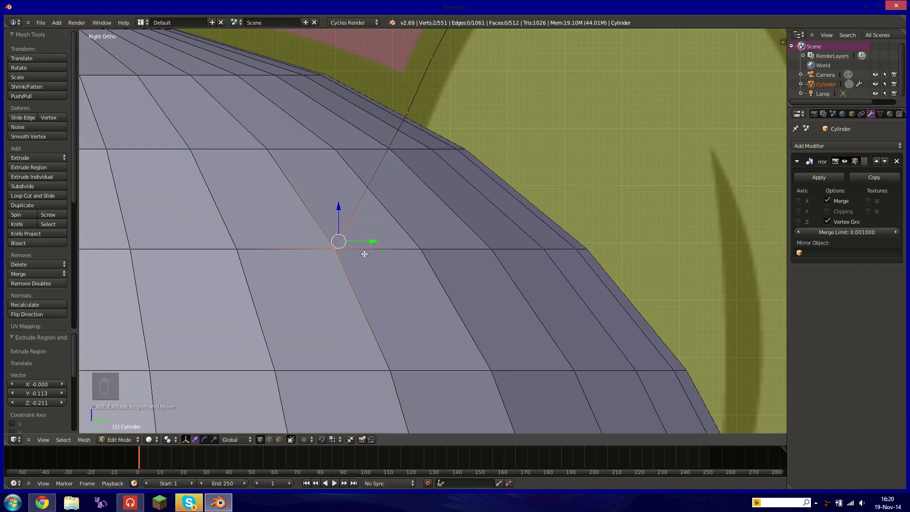
key(f)
scroll(471, 142, up, 6)
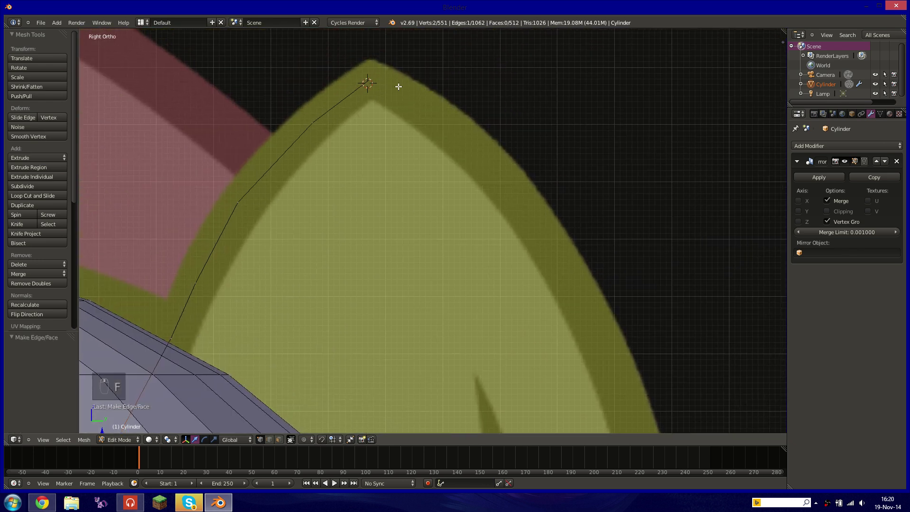
Step: Extrude three vertices from the ear tip down the upper rear outline and shift the last one about 0.037 along Y
right_click(386, 84)
scroll(472, 141, down, 4)
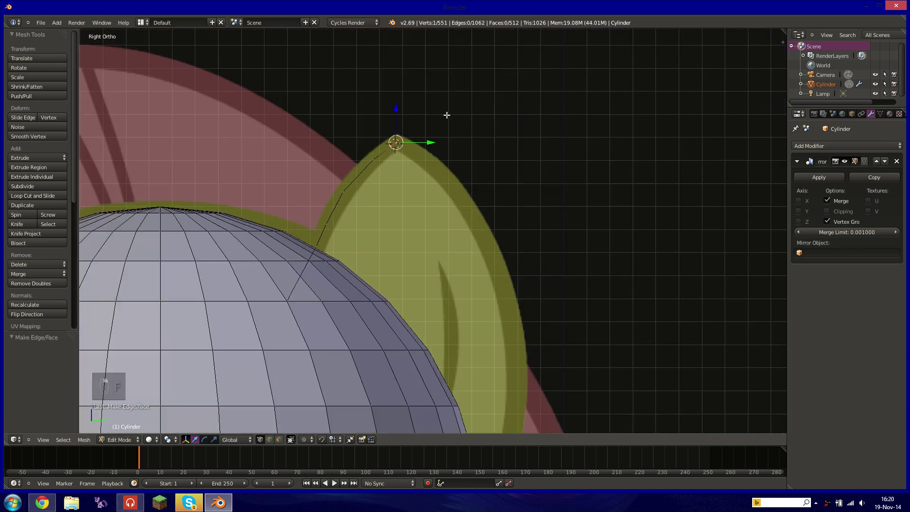
key(e)
click(460, 176)
key(e)
click(503, 217)
key(e)
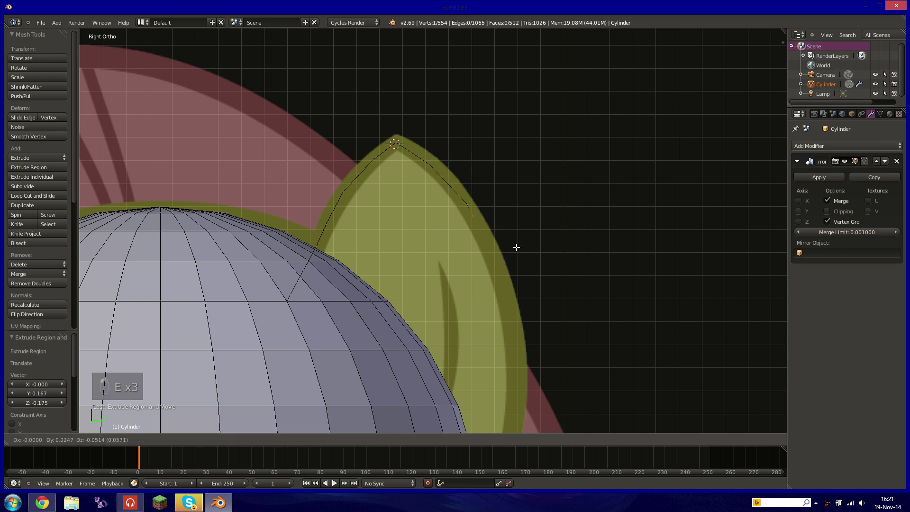
click(516, 249)
shift+middle_drag(523, 262, 509, 200)
key(g)
click(512, 195)
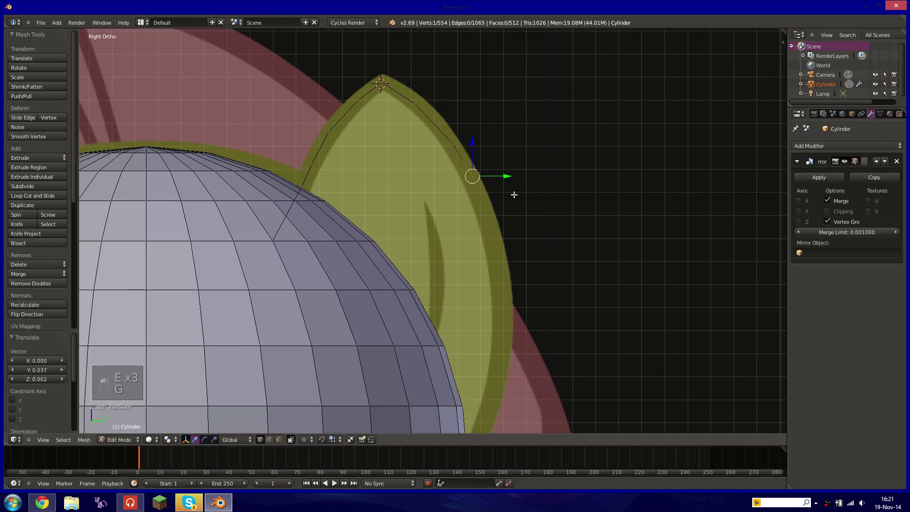
Step: Extrude four more vertices down the ear's rear outline, following its widest part in the reference
key(e)
click(529, 247)
key(e)
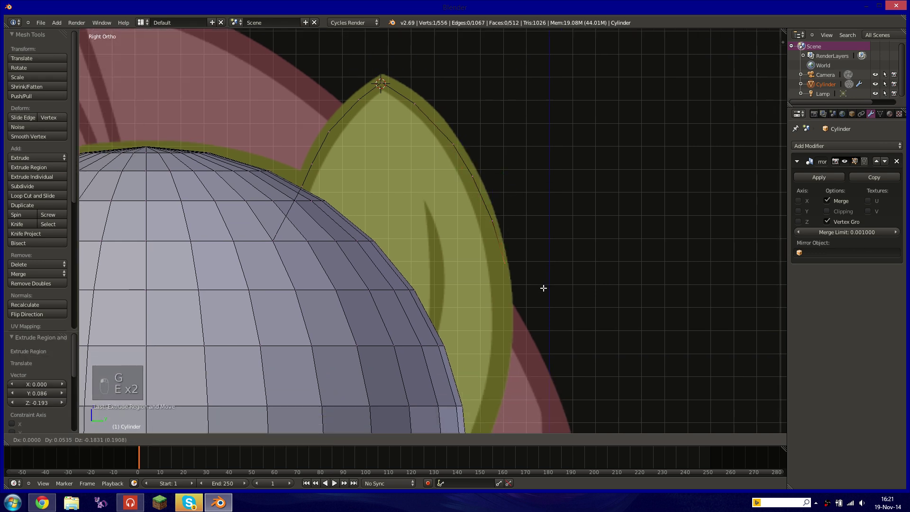
click(542, 289)
key(e)
click(542, 335)
shift+middle_drag(542, 336, 545, 245)
key(e)
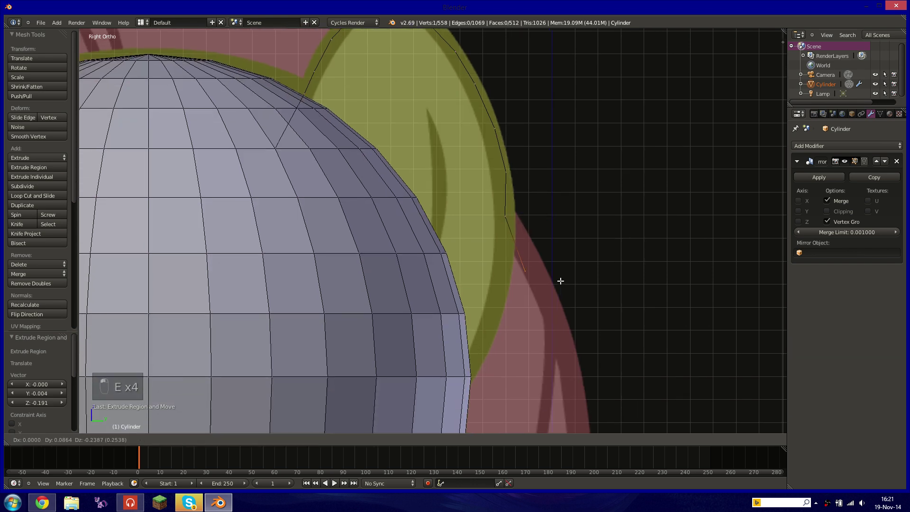
click(544, 287)
Step: Extrude three more vertices along the ear's lower rear curve, ending on the back of the head
key(e)
click(512, 358)
shift+middle_drag(536, 297, 571, 168)
key(e)
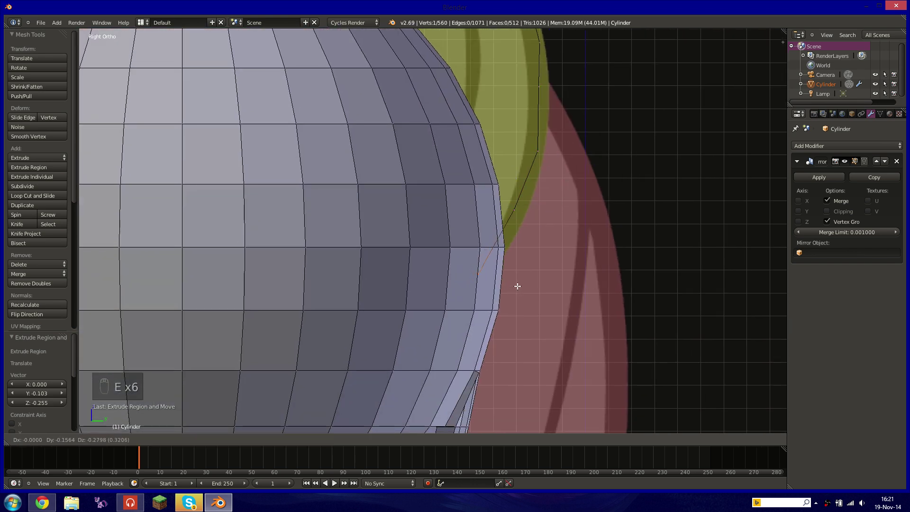
click(522, 269)
key(e)
click(485, 321)
Step: Join the end of the rear ear outline to the nearest vertex on the back of the head with an edge
shift+middle_drag(514, 343, 509, 193)
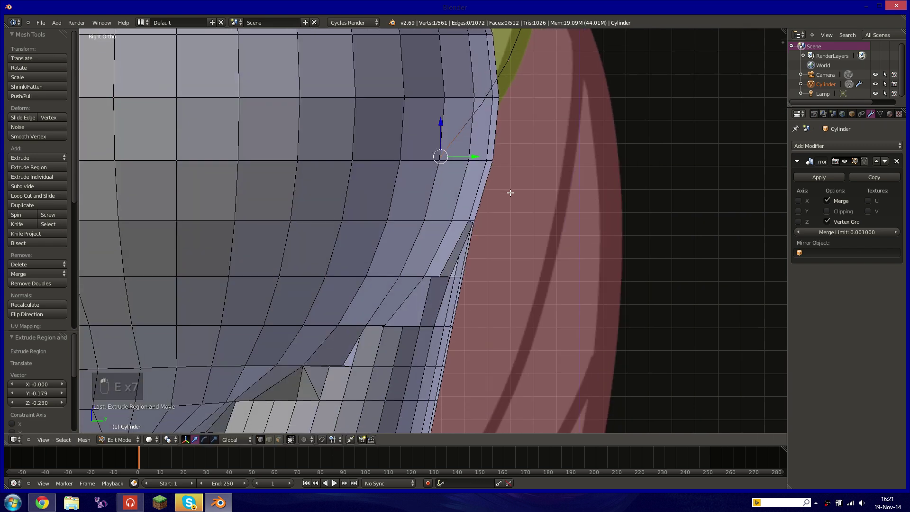
scroll(522, 84, up, 5)
shift+middle_drag(491, 131, 428, 291)
scroll(431, 261, up, 6)
shift+middle_drag(311, 153, 315, 198)
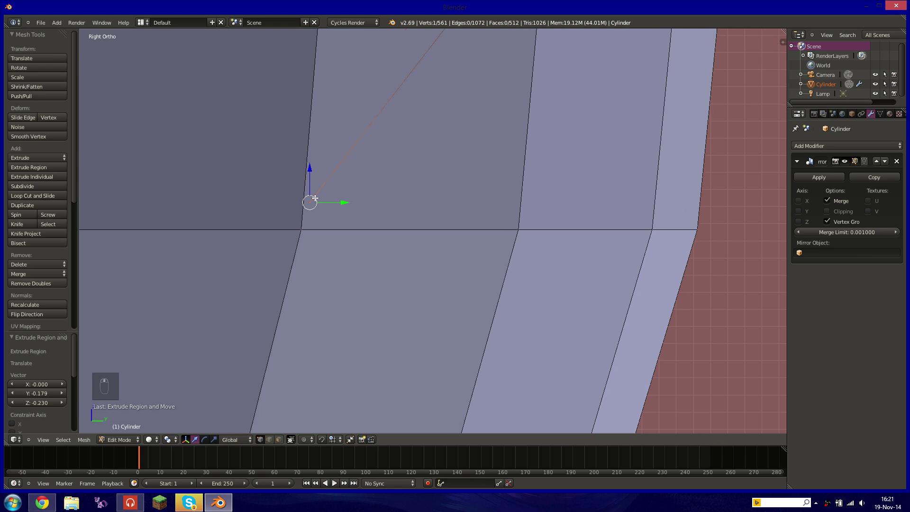
shift+right_click(302, 232)
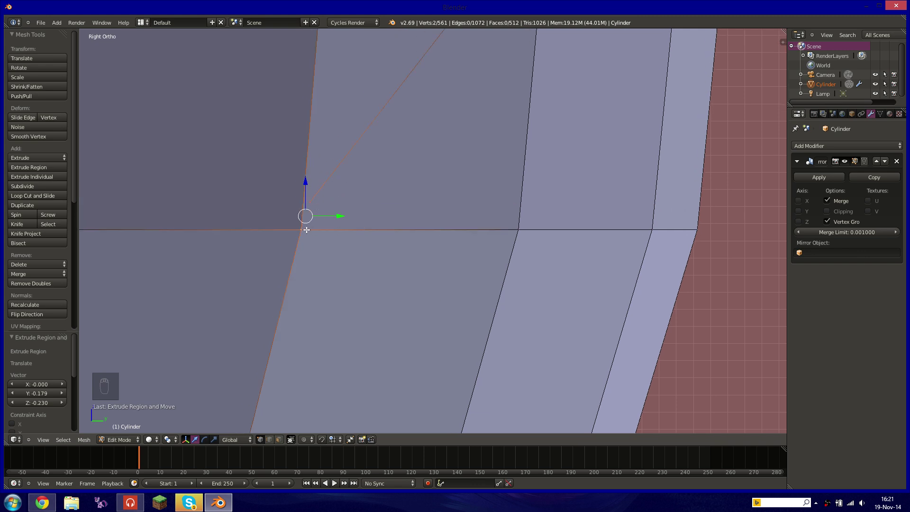
key(f)
scroll(334, 173, down, 8)
shift+middle_drag(372, 125, 317, 331)
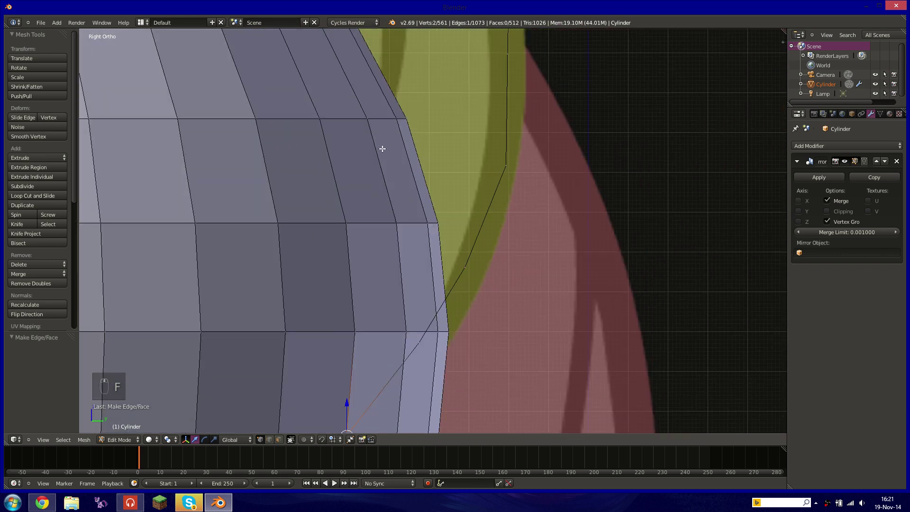
Step: Join the head vertex at the ear's front base to the diagonally lower vertex behind it with an edge
scroll(382, 149, down, 4)
shift+middle_drag(372, 156, 380, 307)
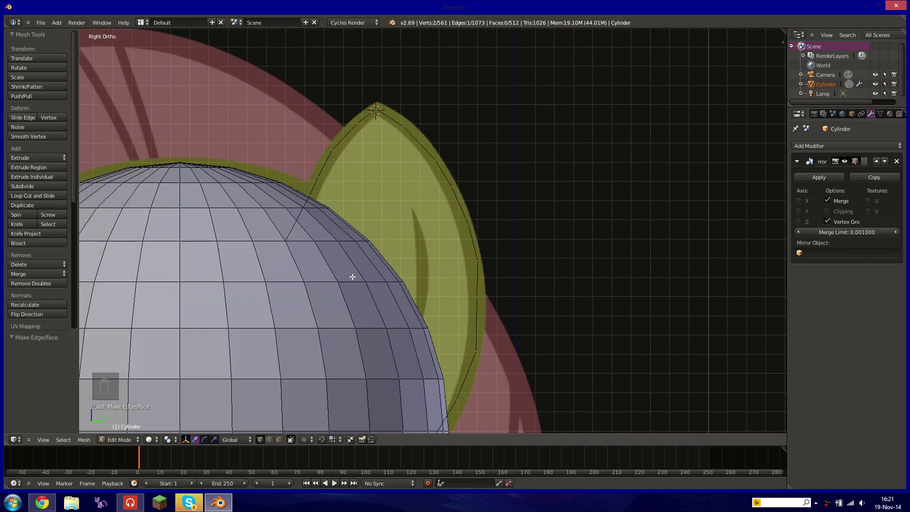
shift+middle_drag(353, 276, 322, 235)
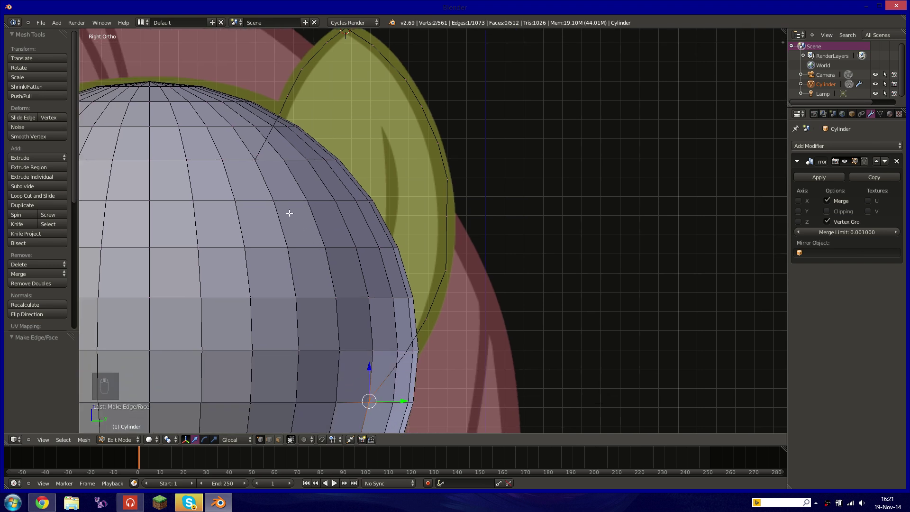
right_click(256, 161)
shift+right_click(306, 201)
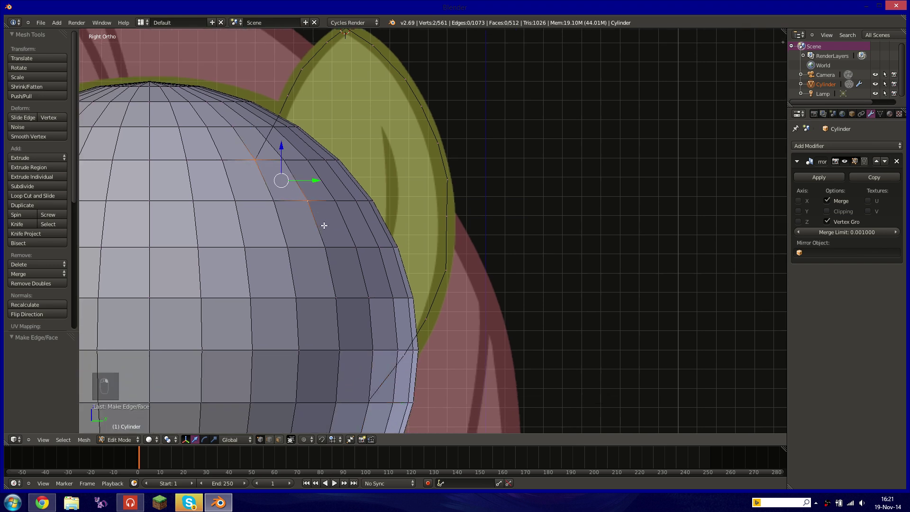
key(f)
Step: Add a diagonal edge between two neighbouring head vertices just above the ear's rear attachment point
right_click(314, 211)
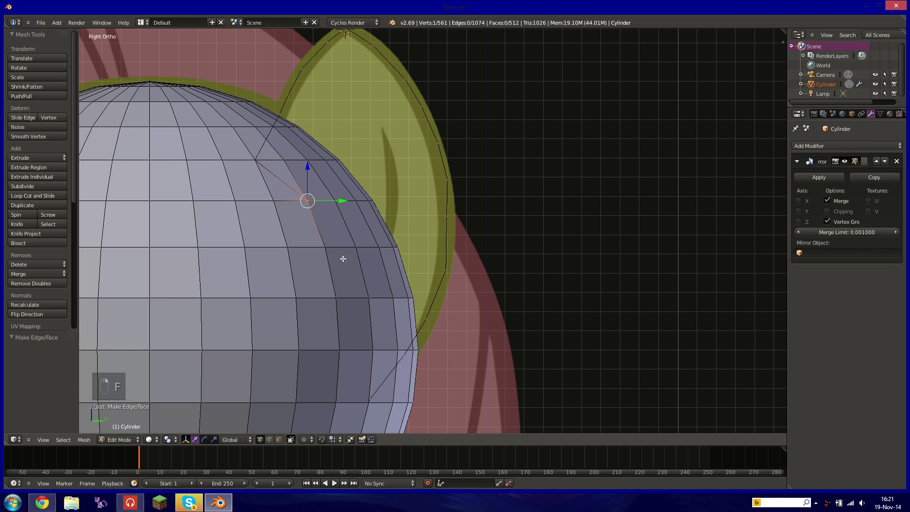
right_click(321, 247)
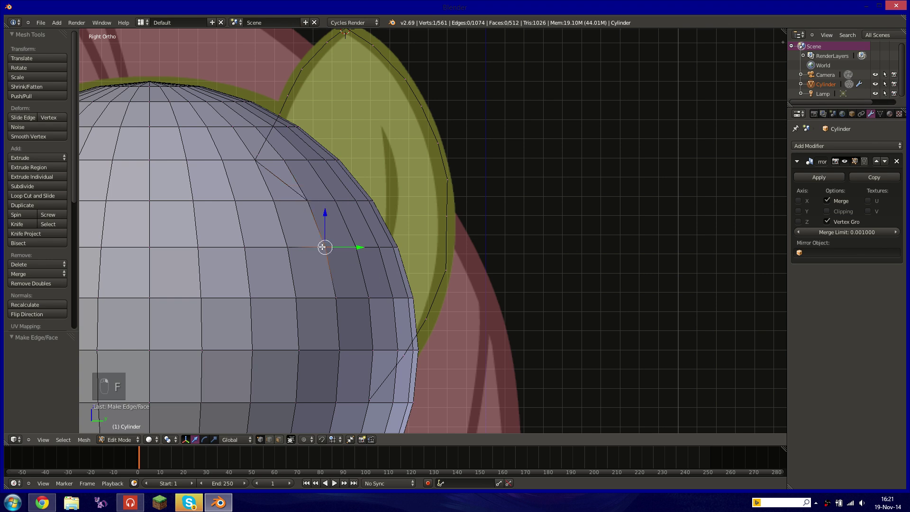
right_click(373, 397)
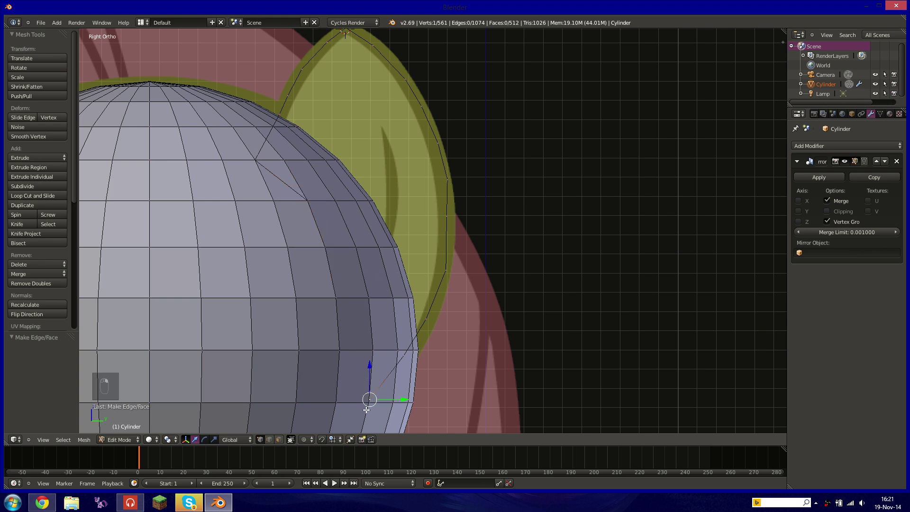
right_click(366, 410)
right_click(372, 350)
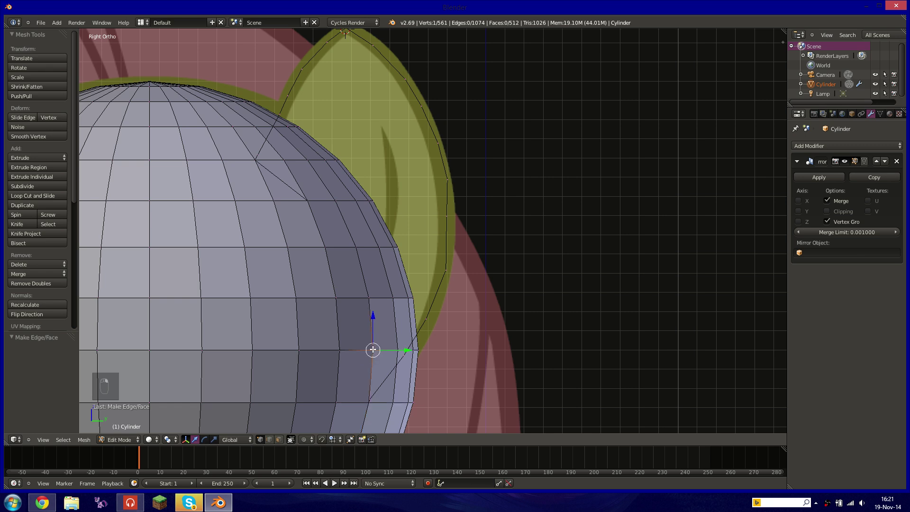
shift+right_click(335, 297)
key(f)
scroll(351, 291, down, 2)
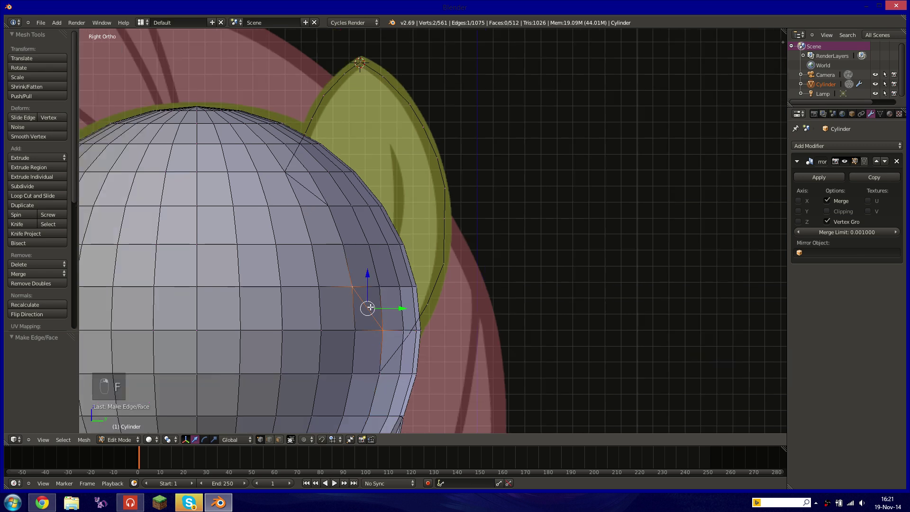
Step: In edge selection mode, fill the two triangular faces at the ear's front base
middle_drag(406, 325, 380, 335)
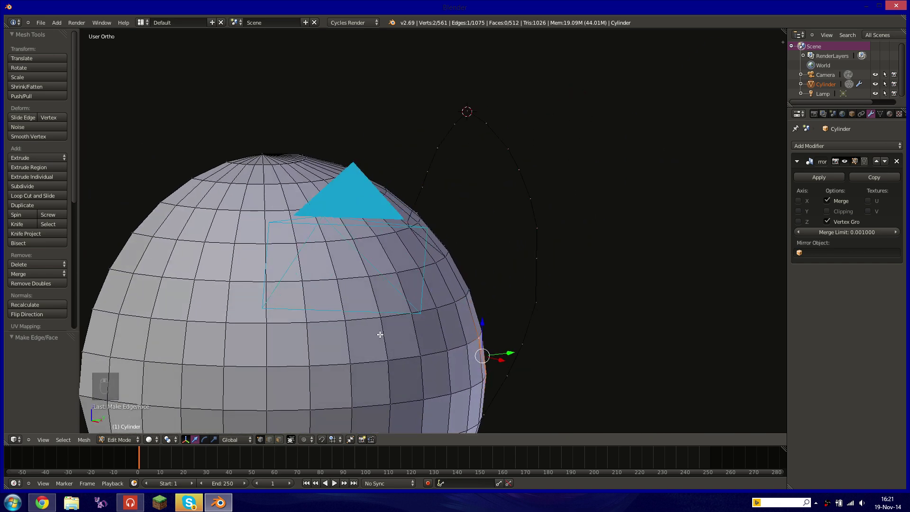
key(KP_3)
scroll(296, 258, up, 3)
shift+middle_drag(261, 262, 265, 230)
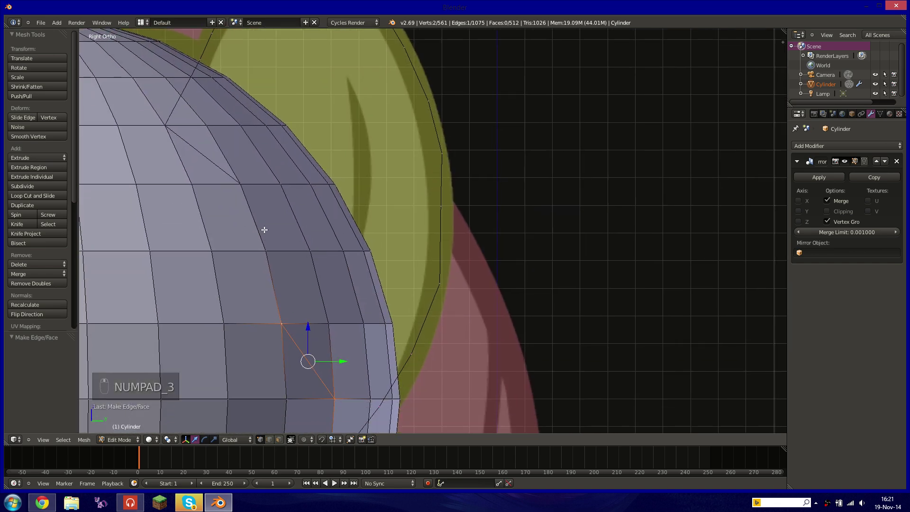
shift+middle_drag(195, 153, 221, 240)
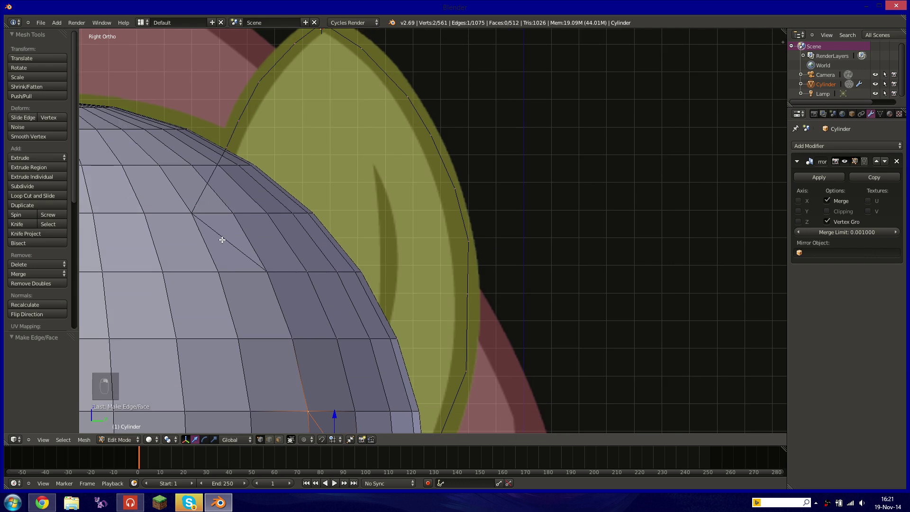
click(270, 440)
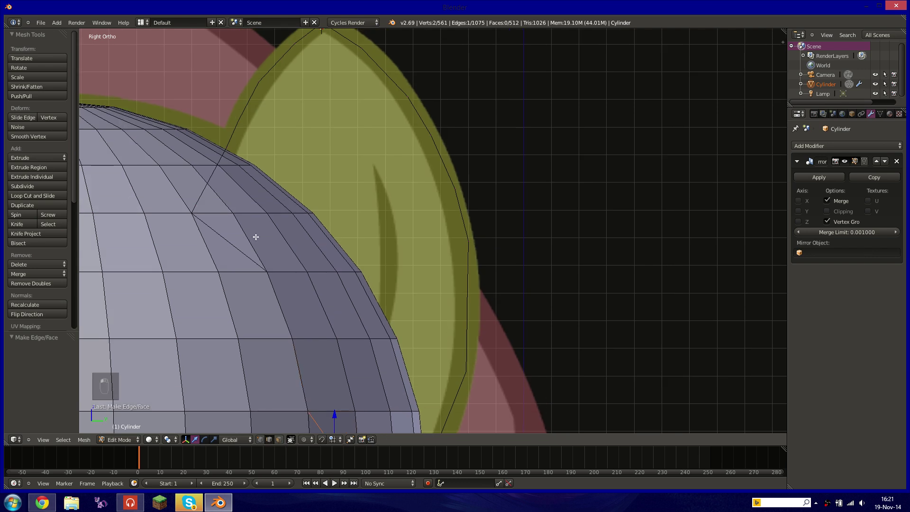
right_click(219, 245)
shift+right_click(212, 182)
key(f)
right_click(239, 189)
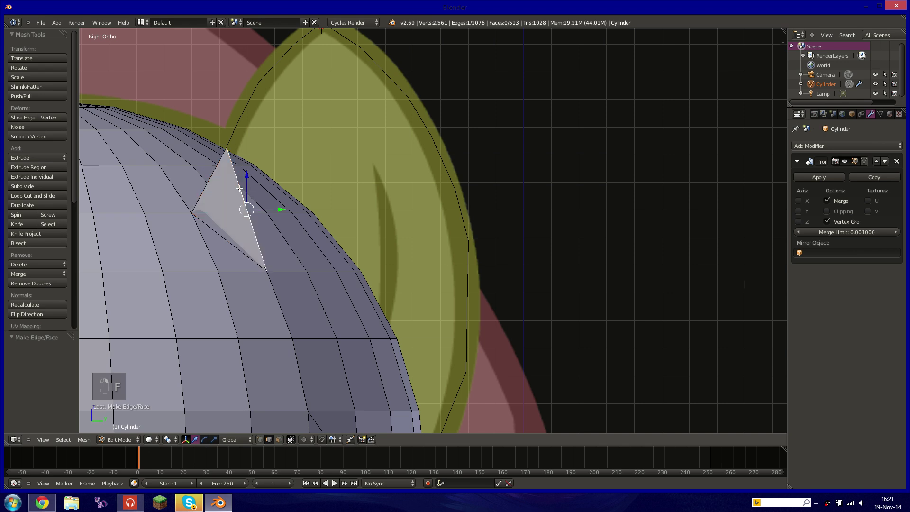
shift+right_click(238, 111)
shift+right_click(231, 132)
key(f)
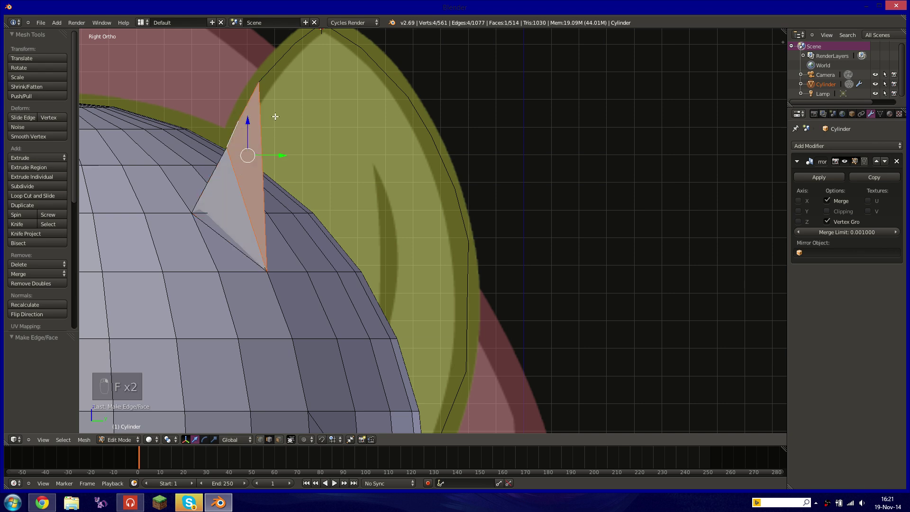
Step: Fill the next two four-sided ear faces between the front outline below the tip and the head's base edges
right_click(265, 179)
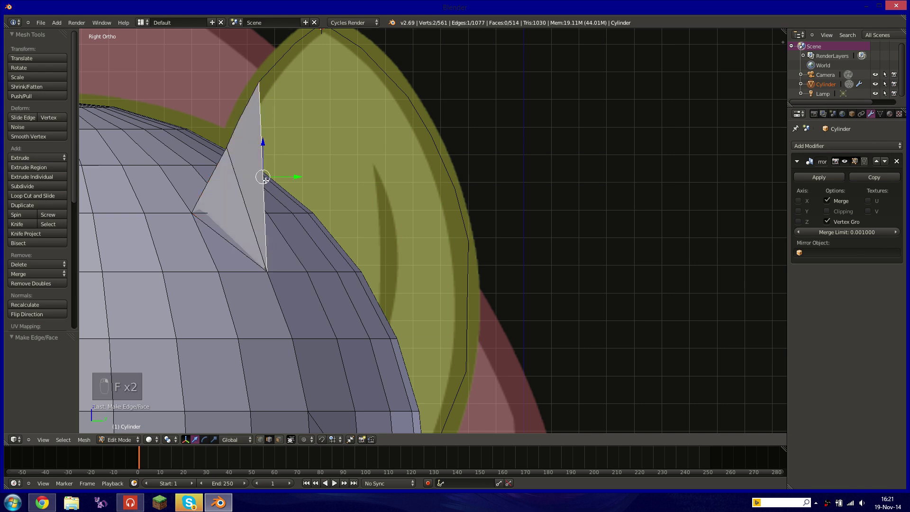
shift+right_click(300, 53)
shift+right_click(274, 291)
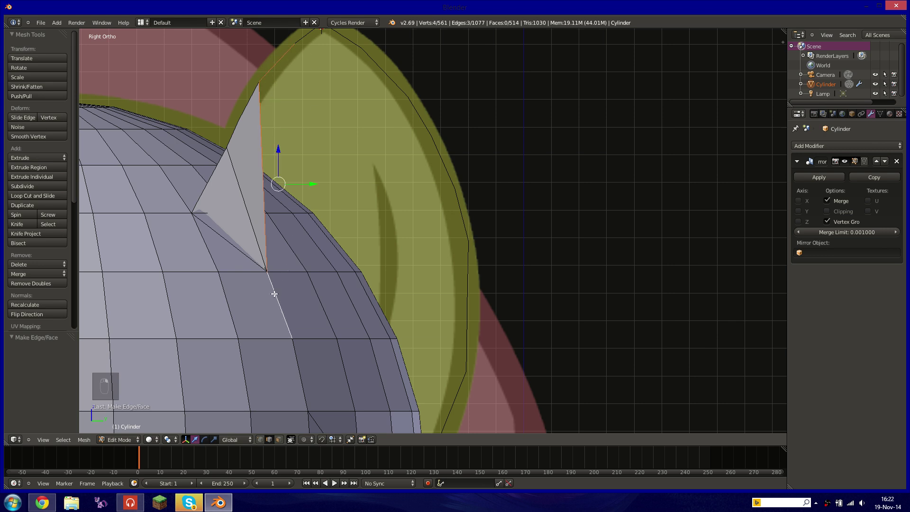
key(f)
right_click(296, 358)
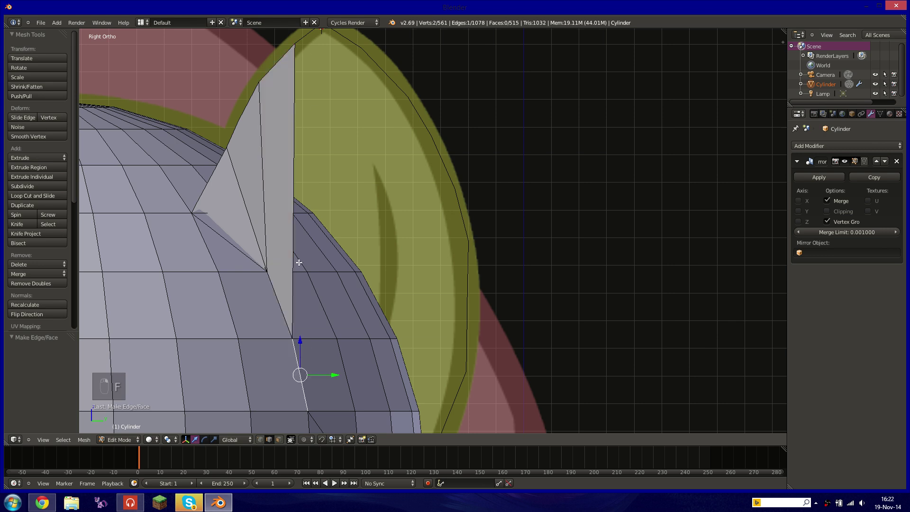
shift+right_click(291, 247)
right_click(292, 284)
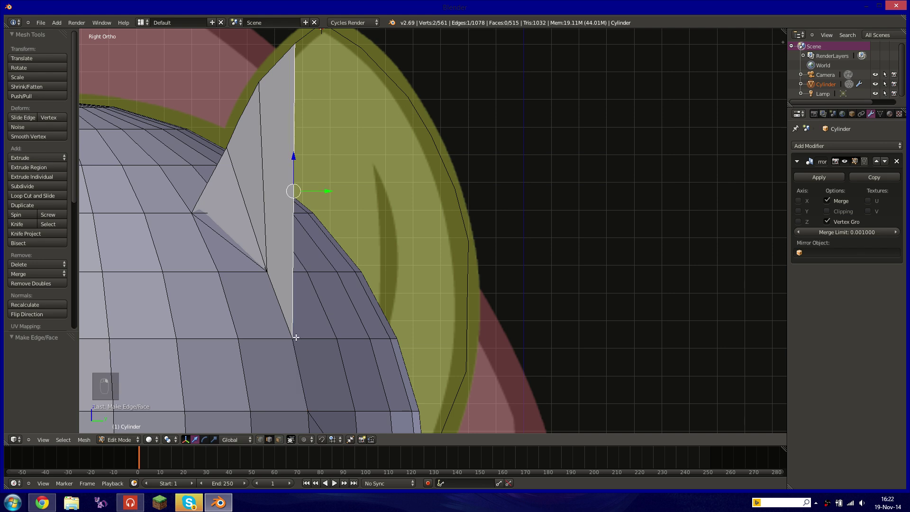
shift+right_click(297, 351)
shift+middle_drag(296, 50, 304, 102)
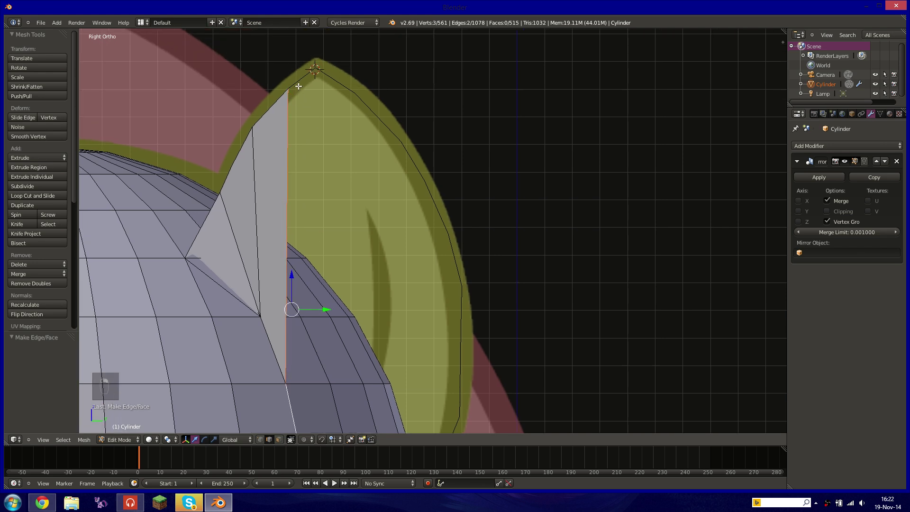
shift+right_click(299, 87)
key(f)
Step: Fill the face just behind the ear tip and the adjoining larger face along the upper rear outline
right_click(326, 80)
shift+right_click(304, 111)
shift+middle_drag(299, 424, 295, 353)
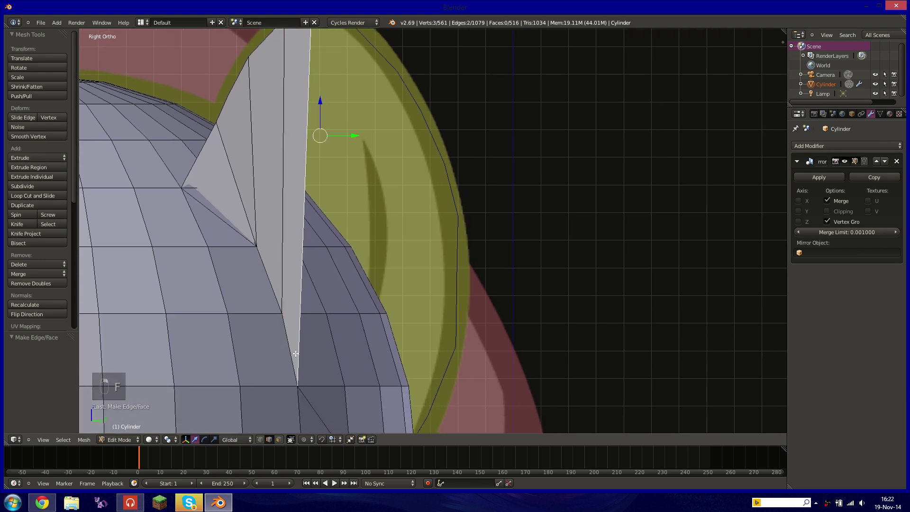
key(f)
shift+middle_drag(381, 157, 373, 193)
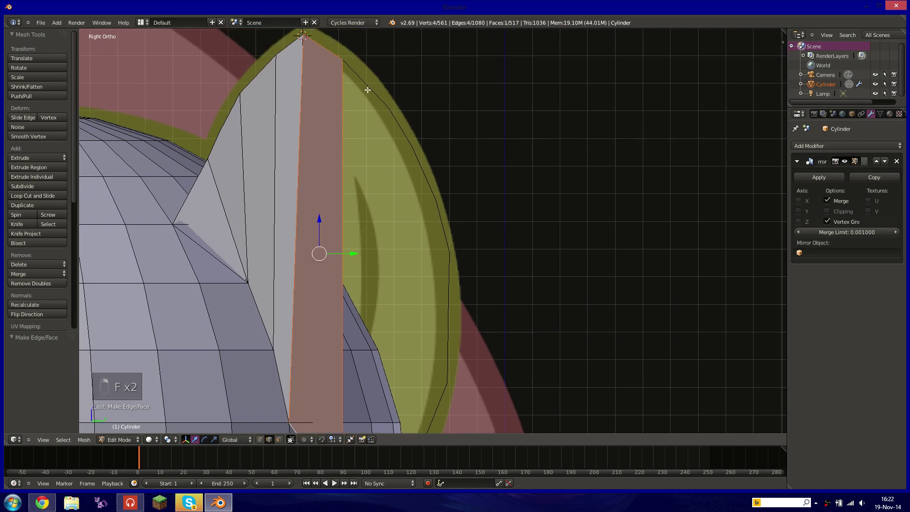
right_click(396, 119)
shift+right_click(399, 124)
shift+right_click(433, 185)
key(f)
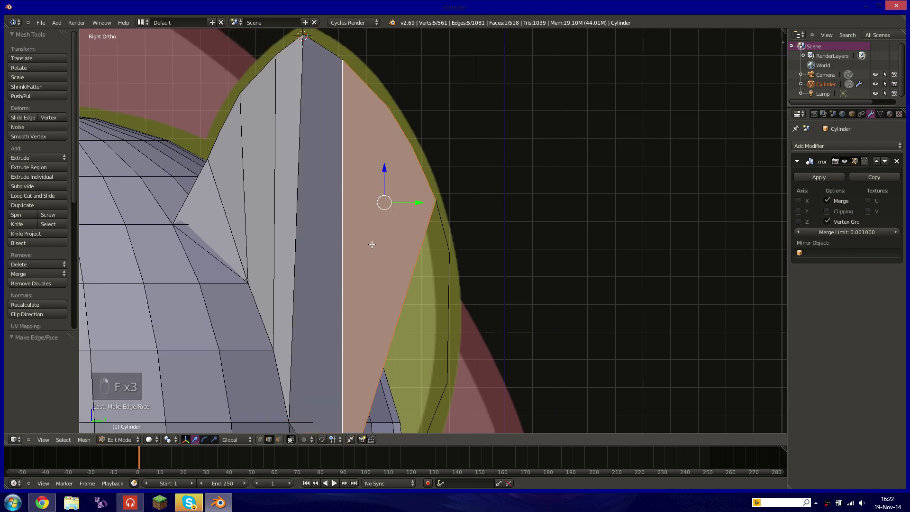
Step: Close the remaining lower rear gap of the ear with one face bounded by the outline and the head edge
shift+middle_drag(372, 244, 356, 129)
right_click(430, 125)
shift+right_click(404, 141)
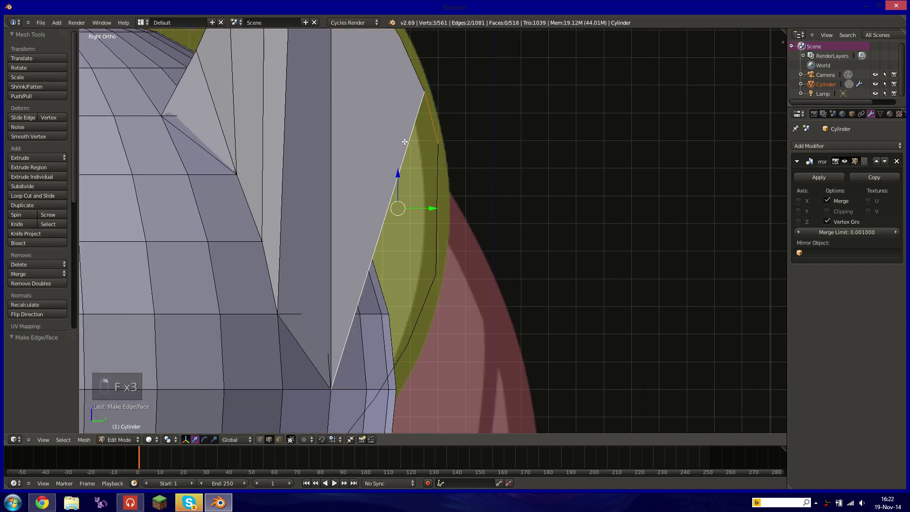
shift+right_click(435, 174)
shift+right_click(440, 231)
shift+right_click(424, 304)
shift+right_click(406, 349)
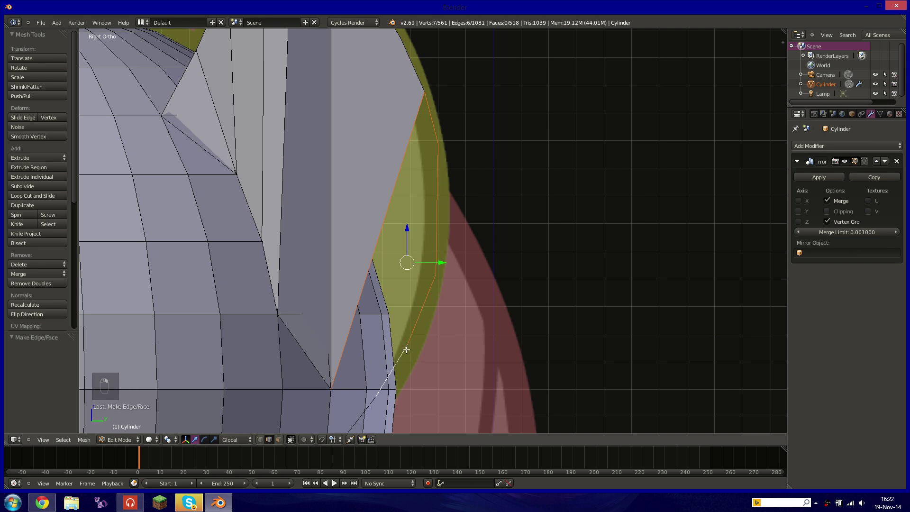
shift+middle_drag(407, 350, 489, 255)
shift+right_click(431, 335)
shift+right_click(408, 326)
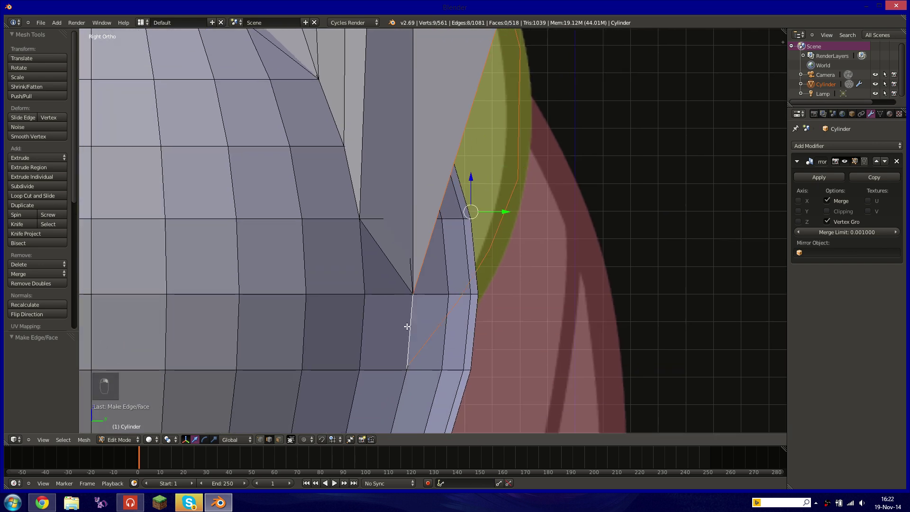
key(f)
Step: In vertex selection mode, shift the ear's lower base vertex about -0.097 along X and adjust the base further
scroll(422, 256, down, 5)
middle_drag(422, 256, 372, 290)
scroll(387, 294, up, 3)
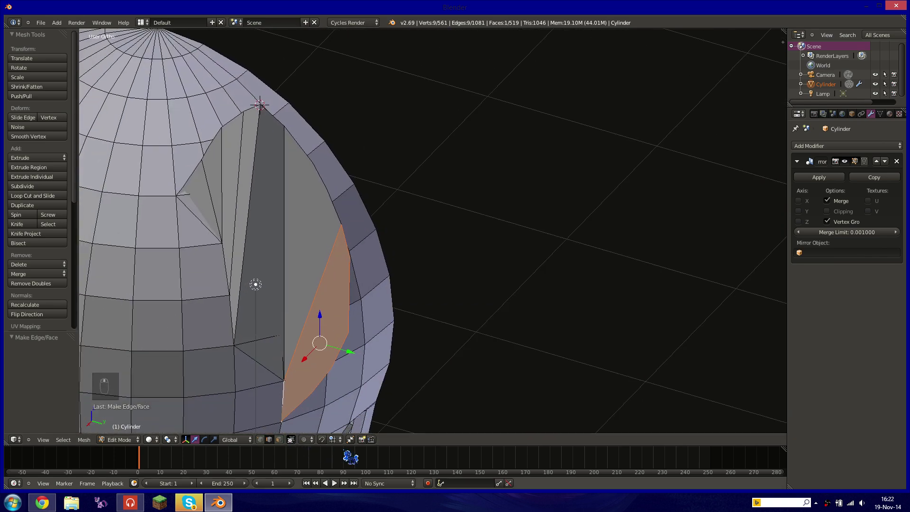
click(259, 439)
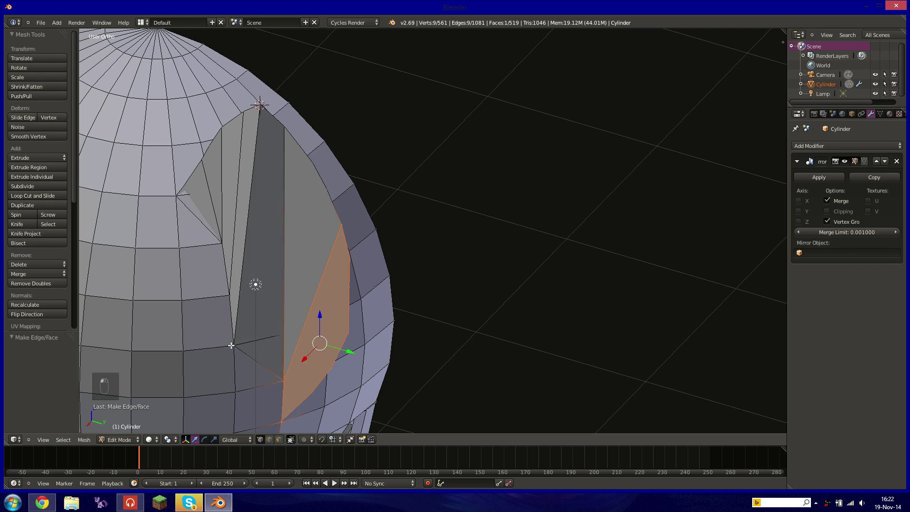
right_click(231, 345)
drag(219, 361, 234, 362)
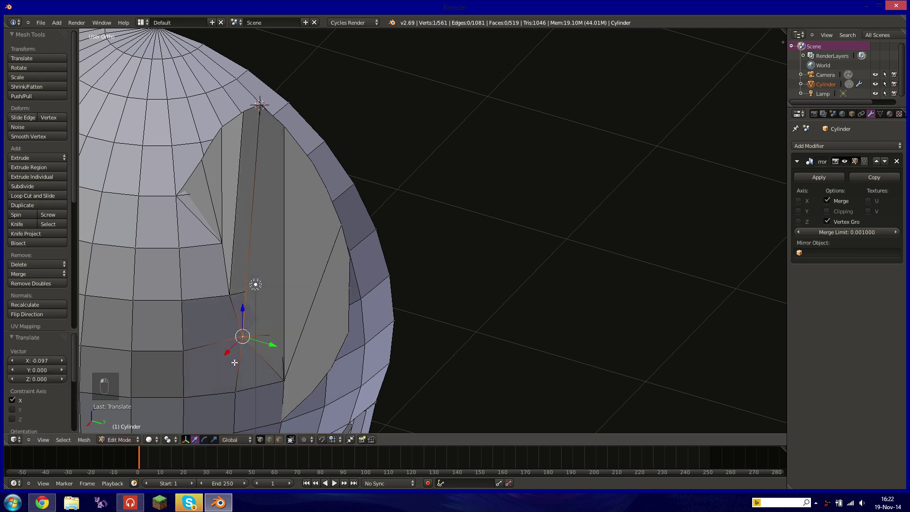
middle_drag(234, 363, 249, 358)
mouse_move(277, 333)
mouse_down()
mouse_move(278, 324)
mouse_move(294, 348)
mouse_up()
mouse_move(301, 376)
middle_down()
mouse_move(262, 420)
mouse_move(230, 416)
middle_up()
mouse_move(264, 237)
middle_down()
mouse_move(250, 280)
mouse_move(217, 214)
middle_up()
Step: Adjust the vertices higher along the ear's base, including a shift of about -0.021 along X
right_click(213, 132)
mouse_move(199, 137)
mouse_down()
mouse_move(211, 144)
mouse_move(201, 156)
mouse_move(211, 138)
mouse_up()
right_click(215, 166)
right_click(225, 134)
middle_drag(241, 156, 184, 394)
middle_drag(213, 244, 302, 216)
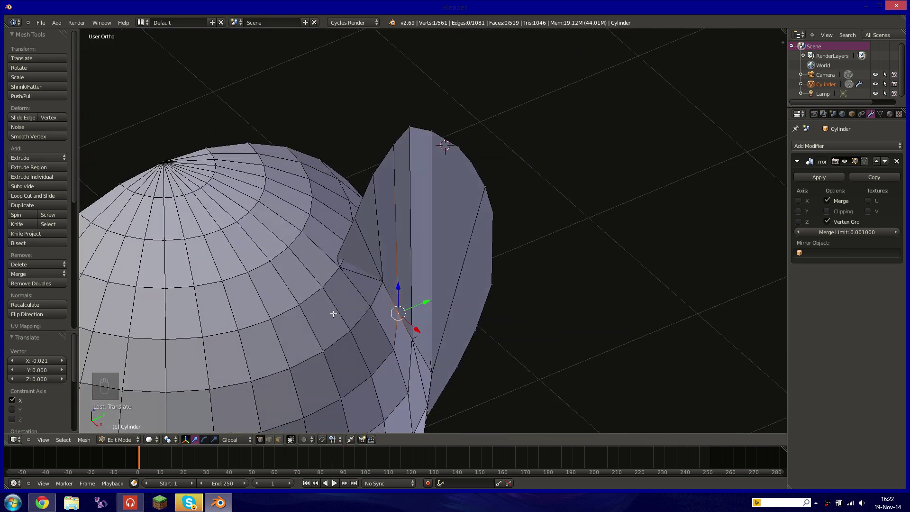
Step: Switch to face selection mode and select all seven faces of the ear
click(279, 439)
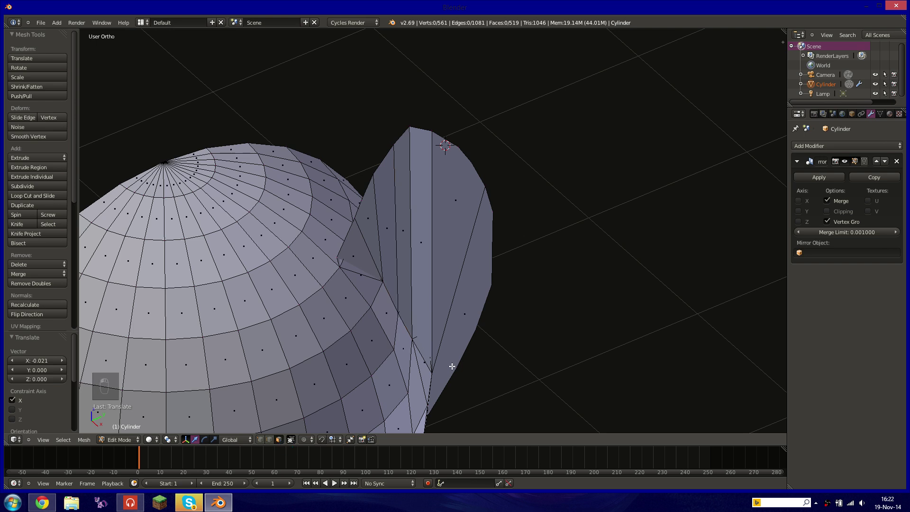
right_click(463, 298)
shift+right_click(454, 228)
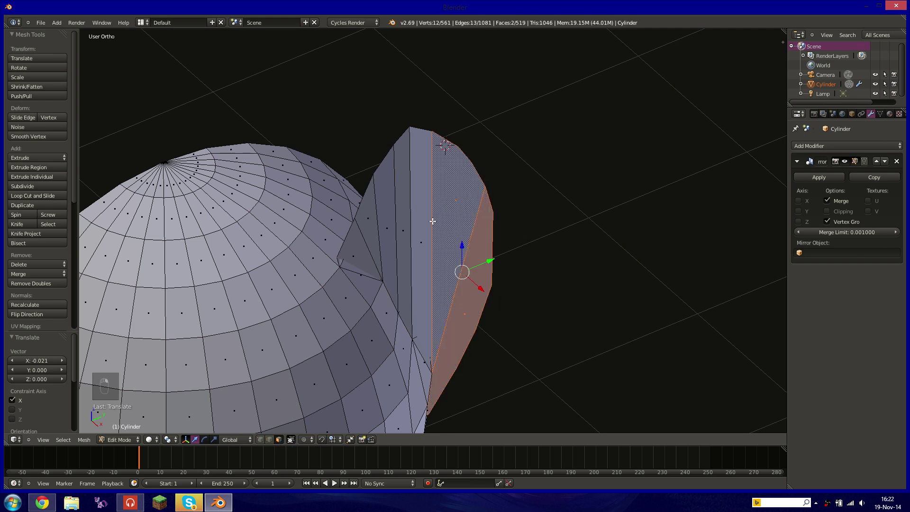
shift+right_click(421, 220)
shift+right_click(388, 215)
shift+right_click(402, 226)
shift+right_click(371, 231)
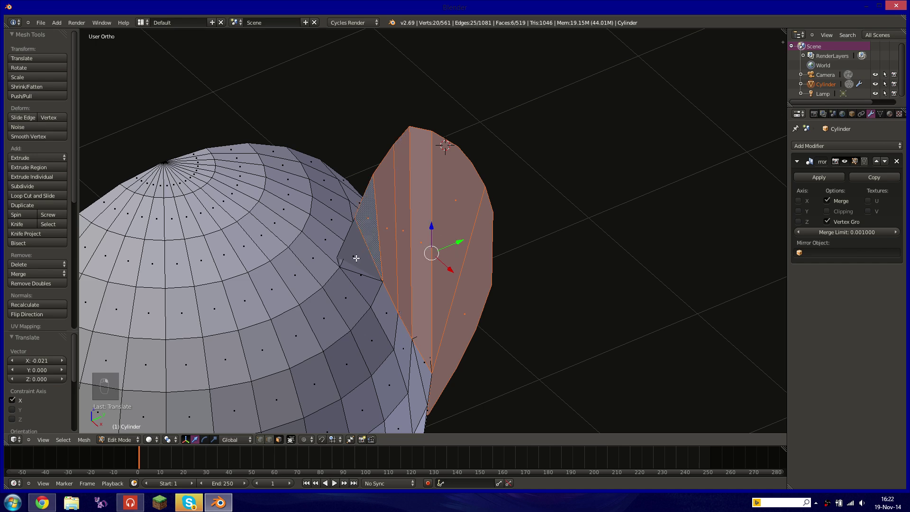
shift+right_click(355, 258)
Step: Try extruding the selected ear faces about -0.055 along X to give the ear thickness, and undo the extrusion
middle_drag(433, 264, 328, 278)
shift+middle_drag(317, 243, 259, 255)
key(e)
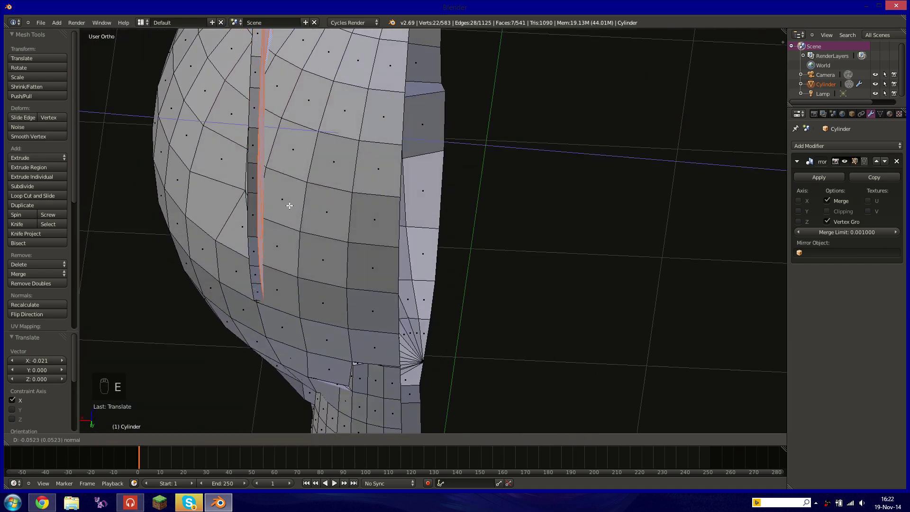
click(289, 205)
middle_drag(489, 184, 333, 229)
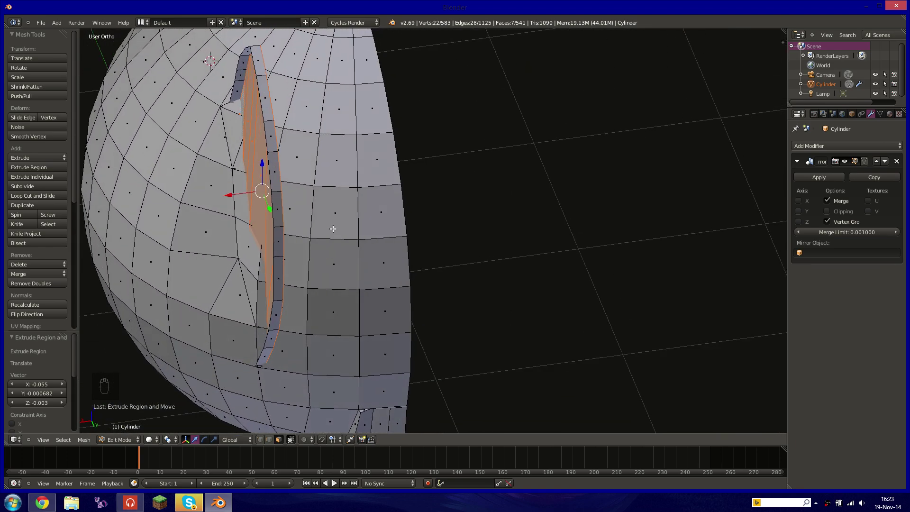
key(ctrl+z)
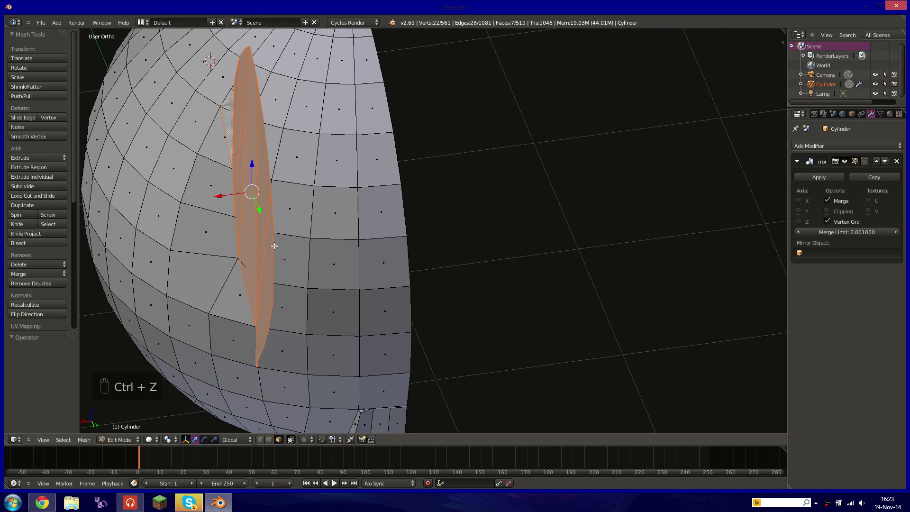
Step: Extrude the seven selected ear faces about -0.074 along X to give the ear thickness
key(e)
click(290, 233)
middle_drag(289, 234, 358, 236)
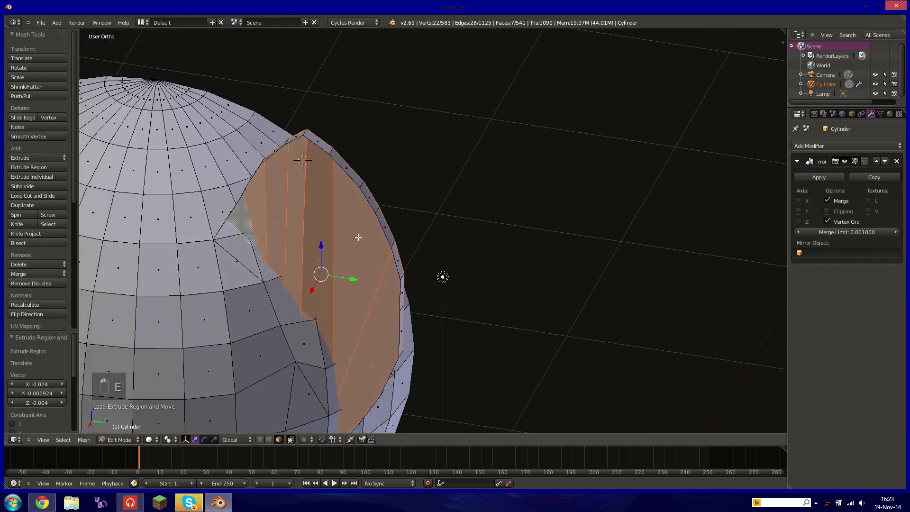
mouse_move(255, 255)
middle_down()
mouse_move(205, 270)
mouse_move(335, 260)
mouse_move(439, 292)
mouse_move(455, 213)
mouse_move(412, 215)
mouse_move(259, 256)
middle_up()
scroll(339, 286, up, 4)
shift+middle_drag(355, 294, 409, 249)
scroll(375, 208, down, 2)
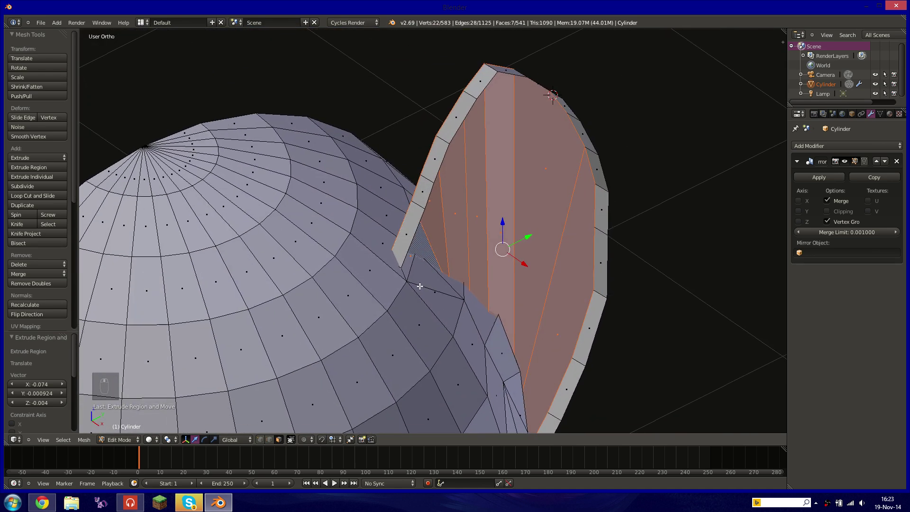
shift+middle_drag(541, 395, 445, 292)
middle_drag(369, 191, 431, 317)
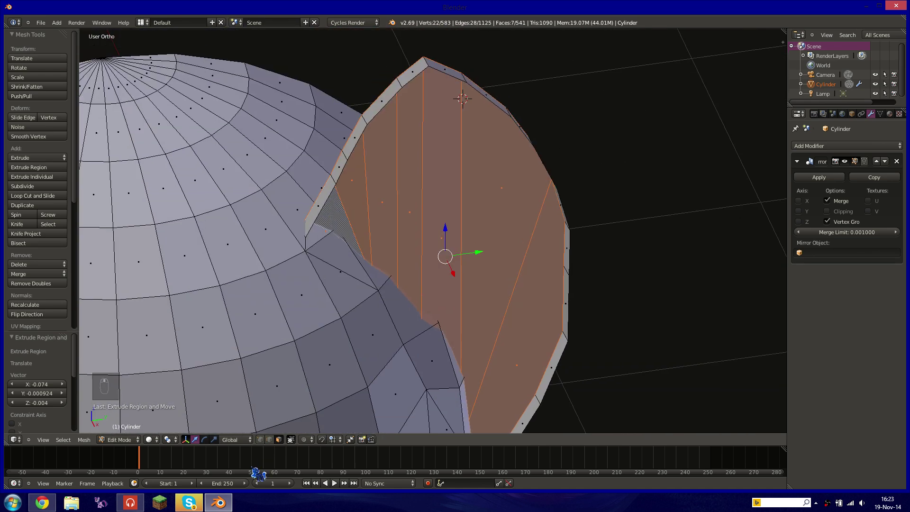
Step: In edge selection mode, fill the gap between the extruded ear's lowest front rim edge and the head with a face
click(269, 439)
shift+middle_drag(315, 271, 310, 283)
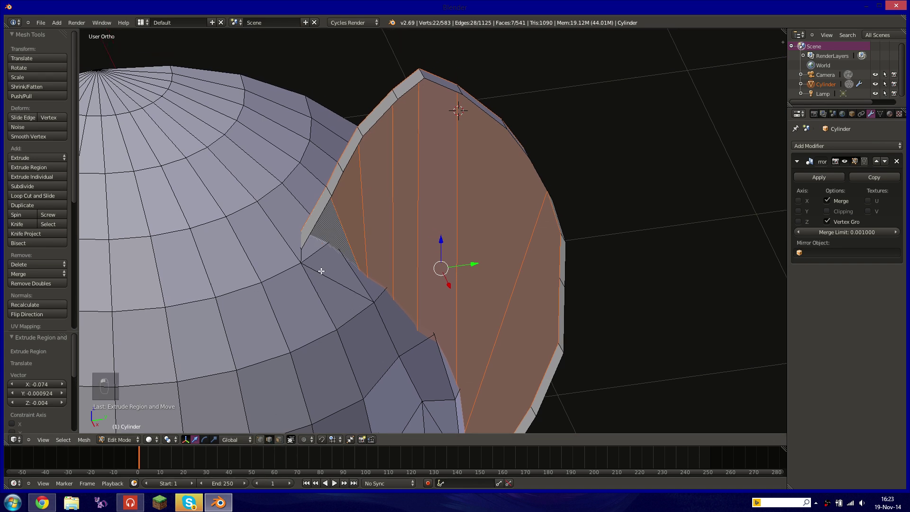
alt+right_click(322, 270)
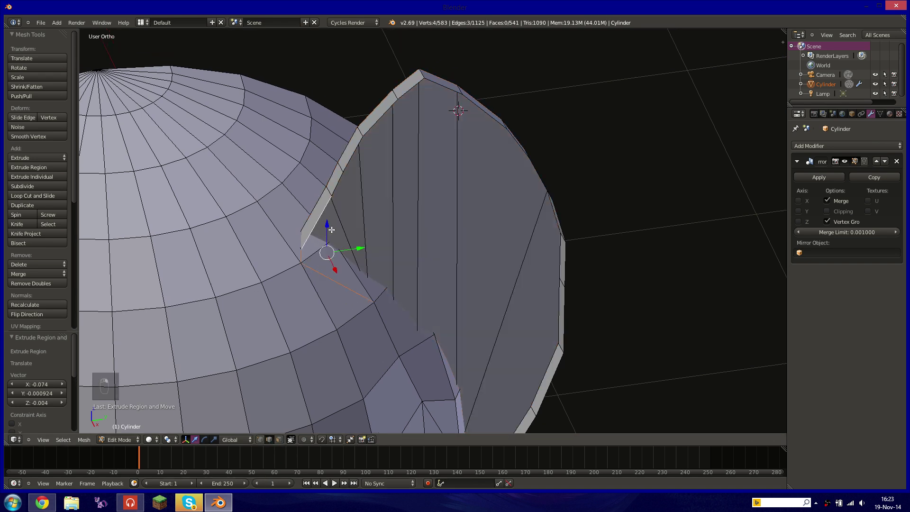
middle_drag(331, 230, 315, 274)
key(f)
Step: Fill a triangular face from the new face's open edge up to the adjoining front rim edge of the ear
right_click(309, 218)
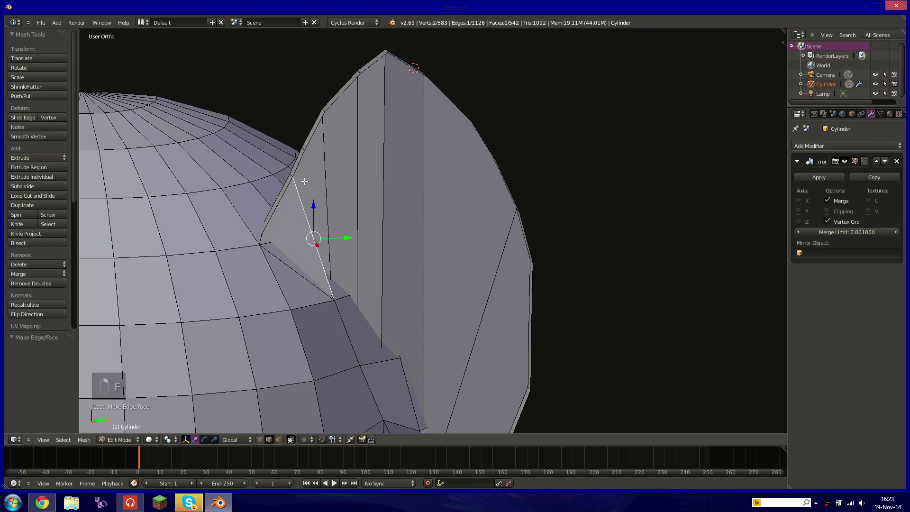
shift+right_click(299, 165)
shift+right_click(315, 123)
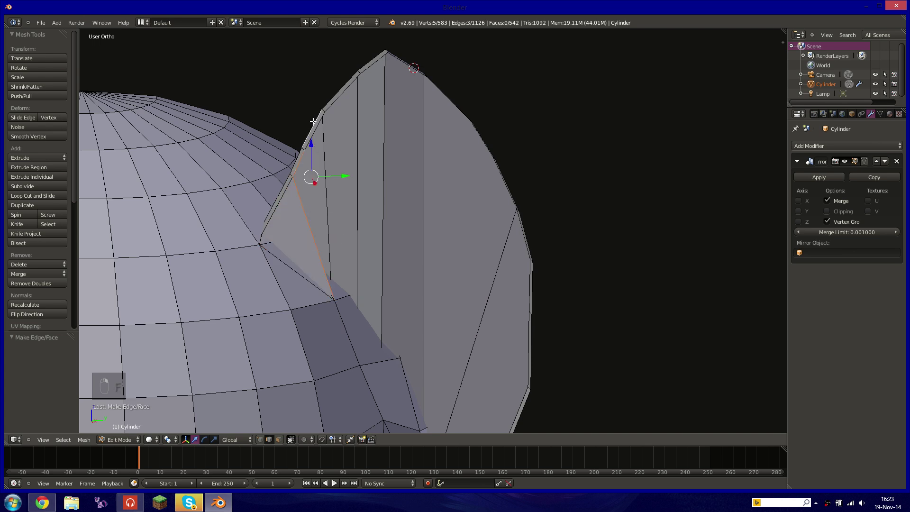
shift+right_click(313, 122)
shift+right_click(316, 132)
key(f)
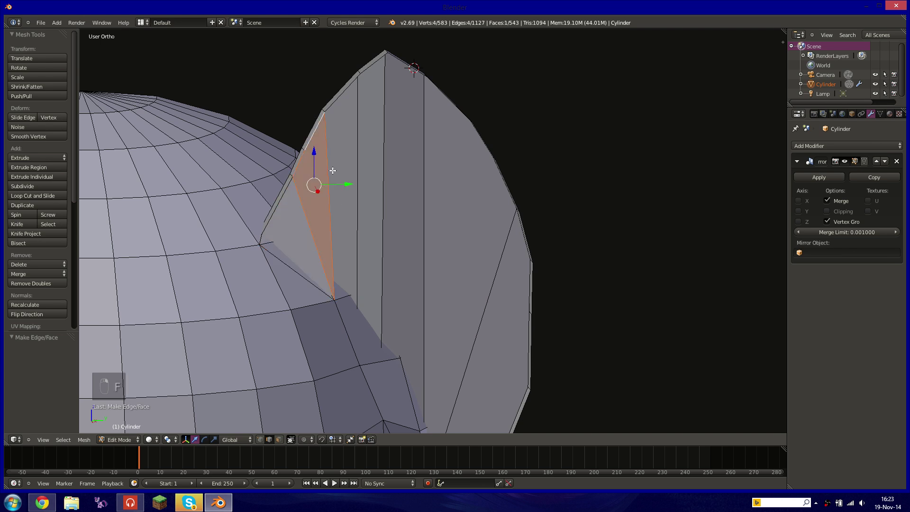
Step: Fill the adjoining strip between the head's base edge and the front rim edge just below the ear's tip
right_click(331, 174)
shift+middle_drag(345, 324, 331, 331)
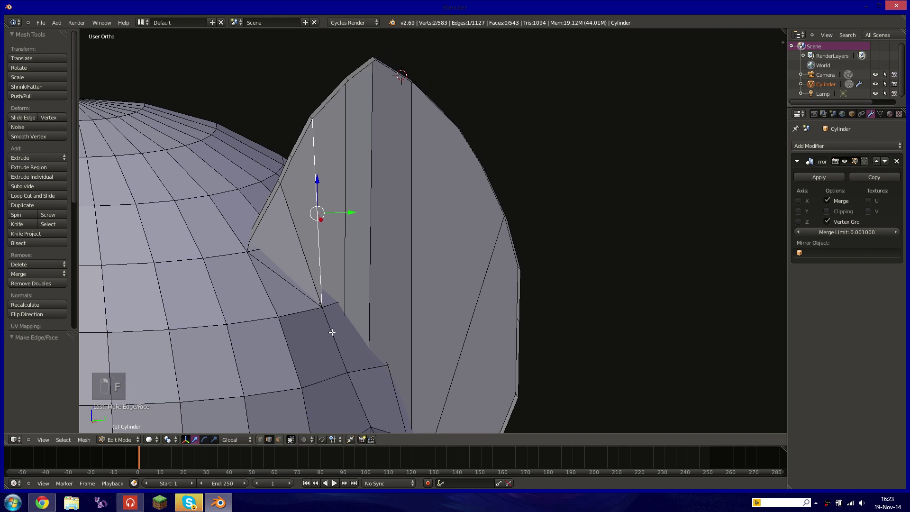
shift+right_click(332, 332)
shift+right_click(329, 105)
key(f)
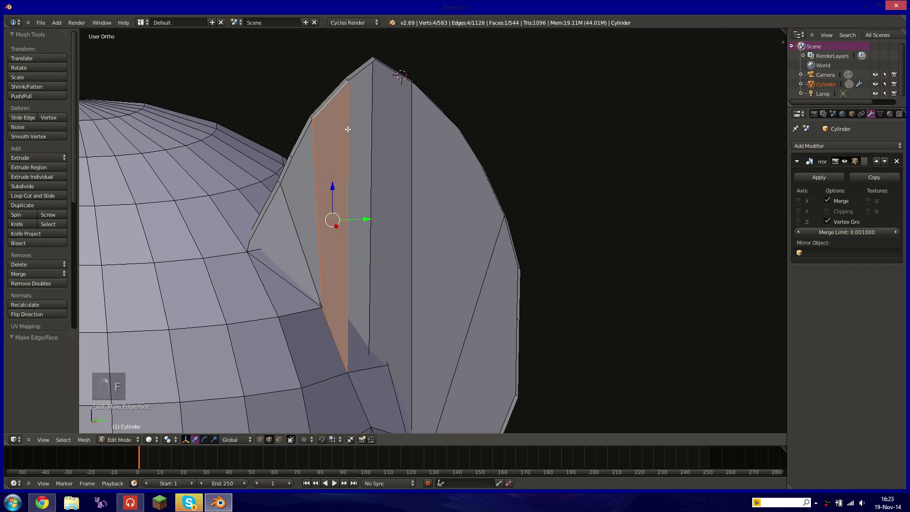
Step: Fill the strip between the next head base edge and the last rim edge leading up to the ear's tip
right_click(355, 381)
shift+right_click(349, 349)
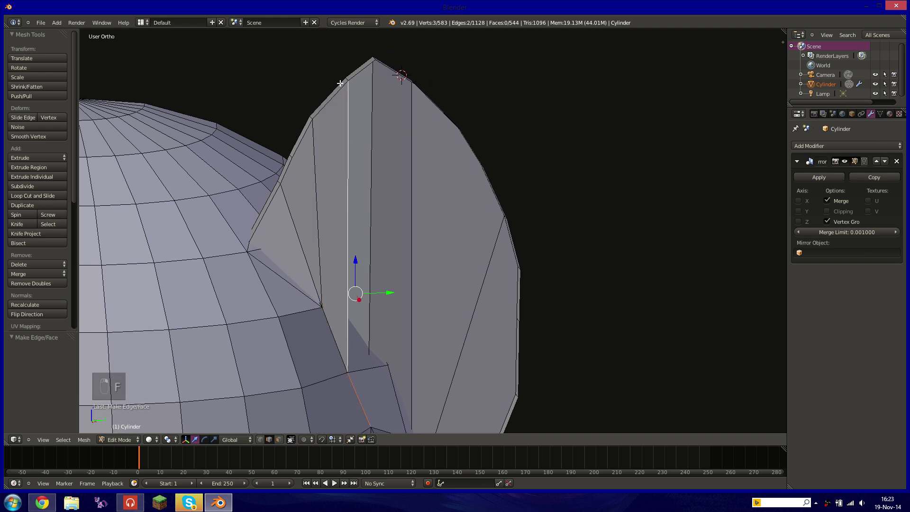
shift+right_click(358, 72)
middle_drag(389, 73, 365, 248)
key(f)
Step: Fill the strip between the following head base edge and the first rim edge behind the ear's tip
right_click(334, 402)
shift+right_click(323, 285)
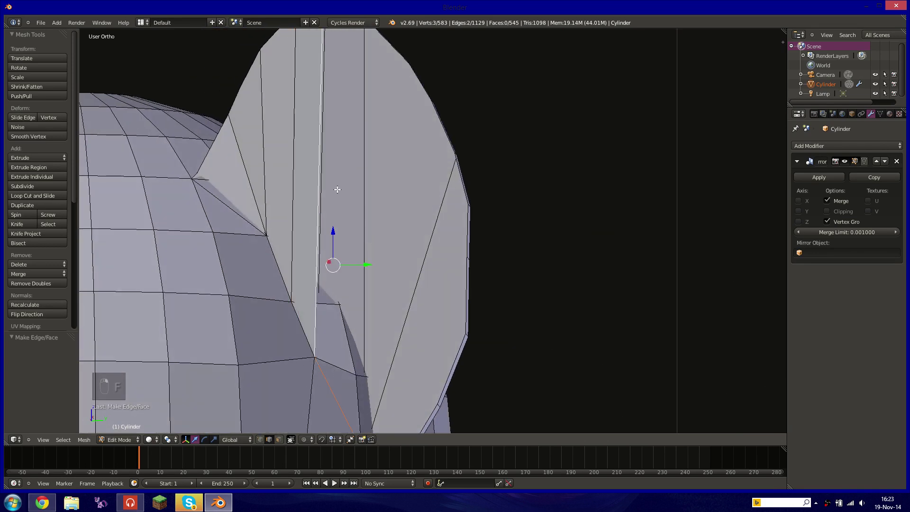
shift+middle_drag(337, 189, 337, 250)
shift+right_click(352, 63)
key(f)
Step: Fill the large section between the vertical edge behind the ear's tip and the upper rear rim with a face
middle_drag(396, 85, 357, 348)
right_click(346, 353)
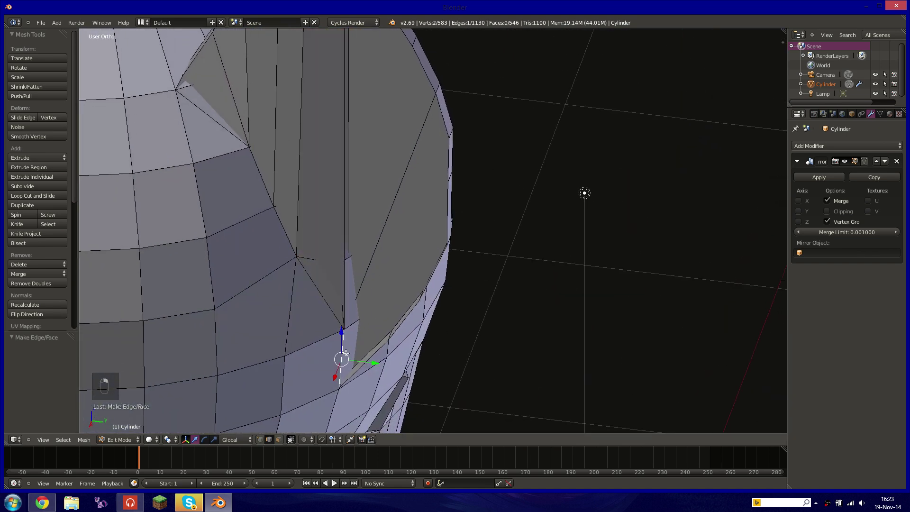
right_click(359, 231)
shift+middle_drag(353, 229, 350, 252)
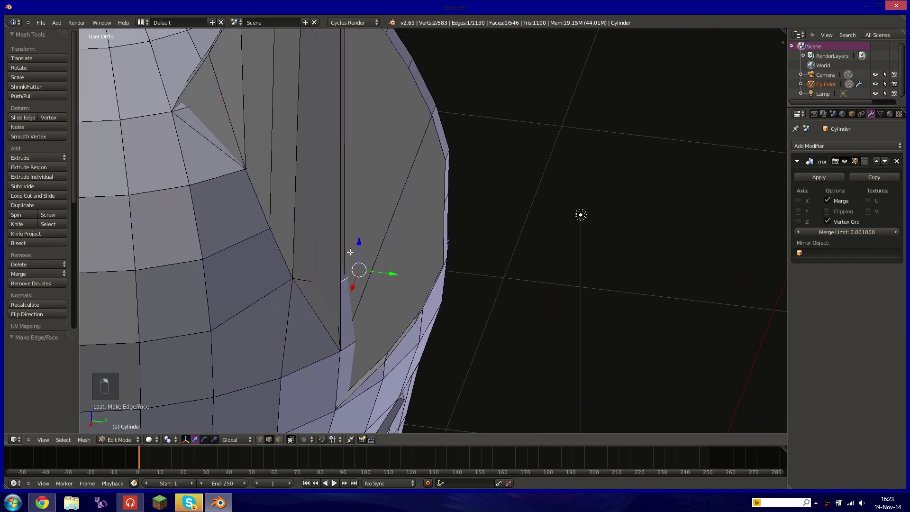
right_click(341, 231)
shift+middle_drag(395, 77, 373, 165)
shift+right_click(340, 102)
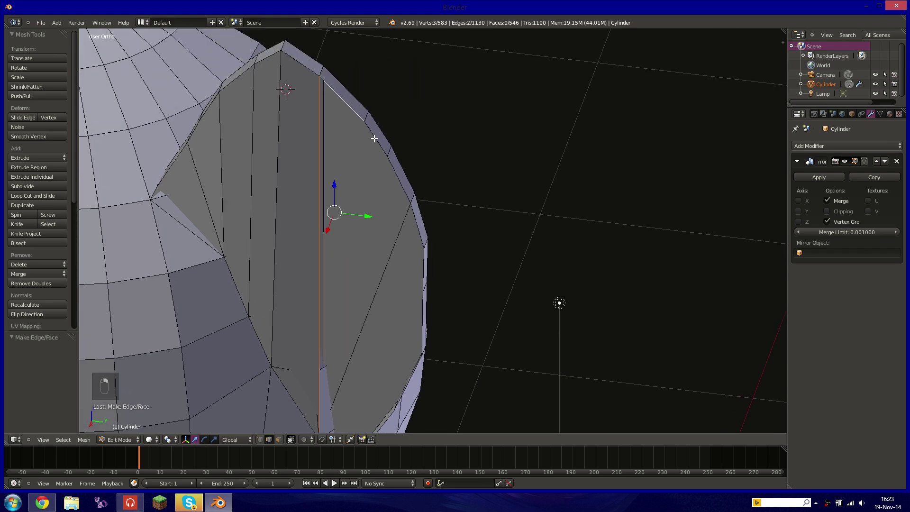
key(f)
Step: Select the diagonal edge and the rear rim edges bordering the remaining opening in the lower rear of the ear
right_click(415, 223)
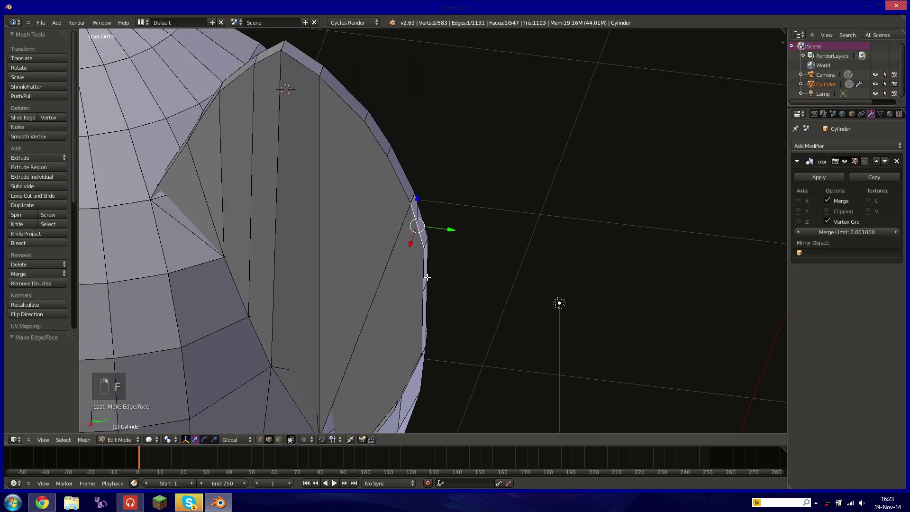
shift+right_click(426, 282)
shift+right_click(420, 278)
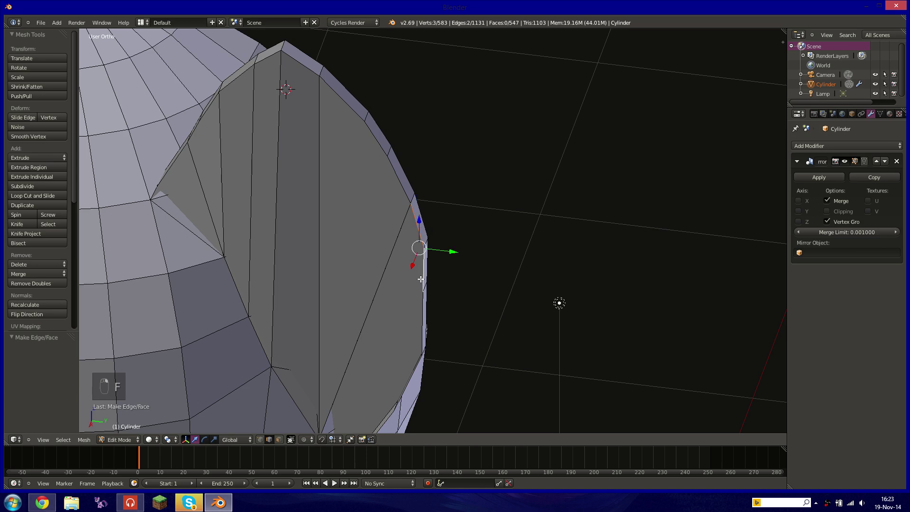
shift+right_click(419, 318)
shift+right_click(377, 286)
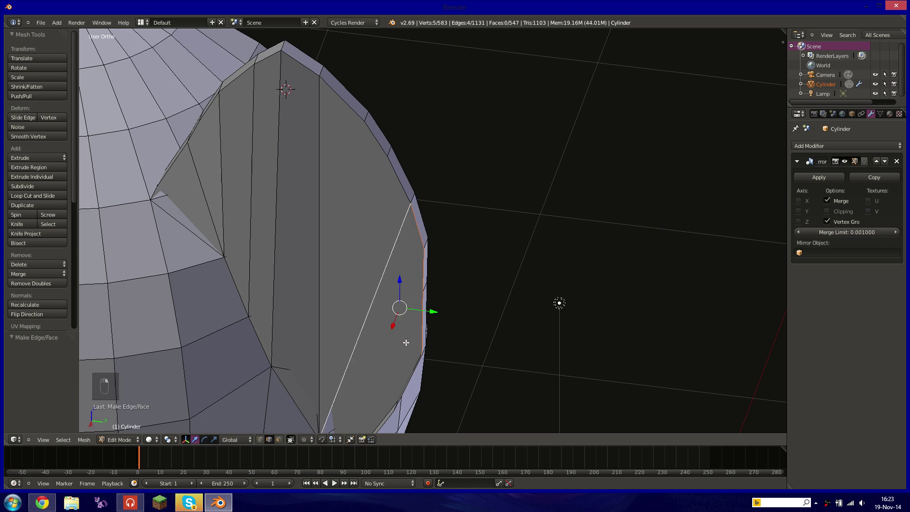
middle_drag(406, 342, 329, 256)
shift+right_click(311, 262)
shift+right_click(282, 309)
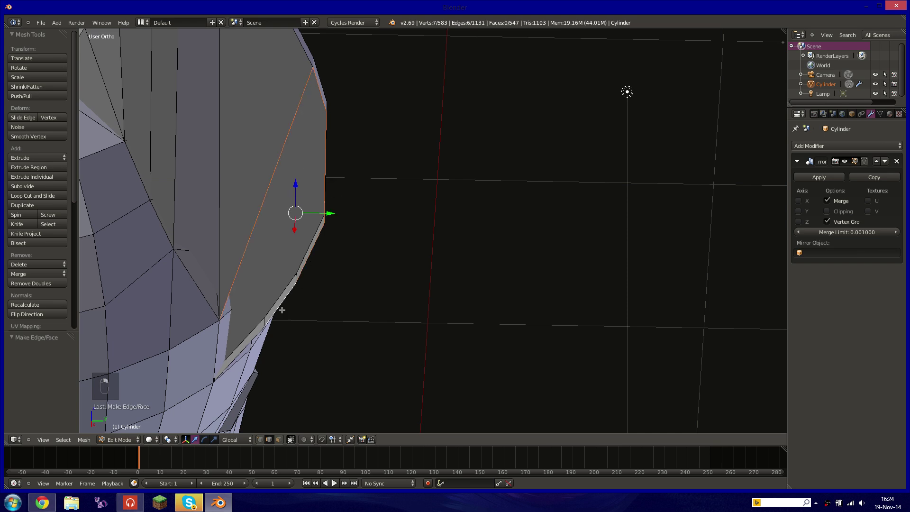
shift+right_click(246, 356)
shift+right_click(243, 361)
shift+right_click(240, 366)
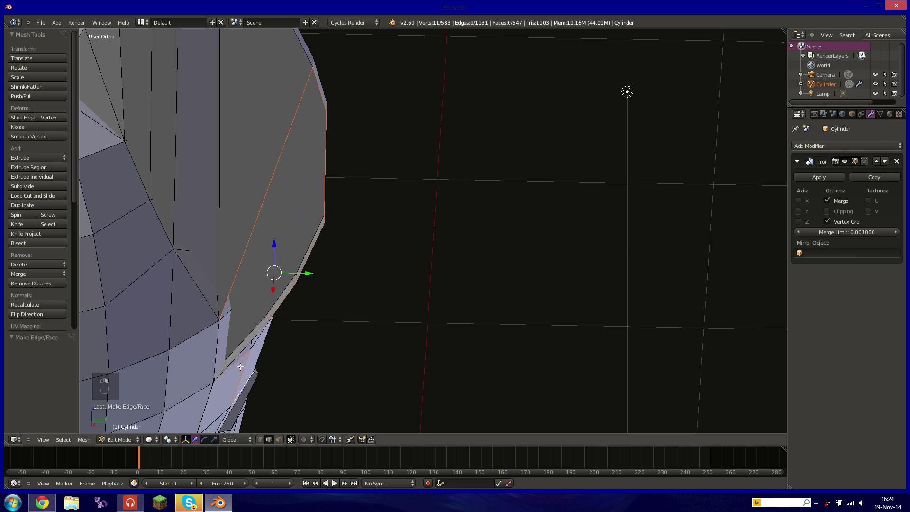
key(ctrl+z)
key(ctrl+z)
key(ctrl+z)
key(ctrl+z)
key(ctrl+z)
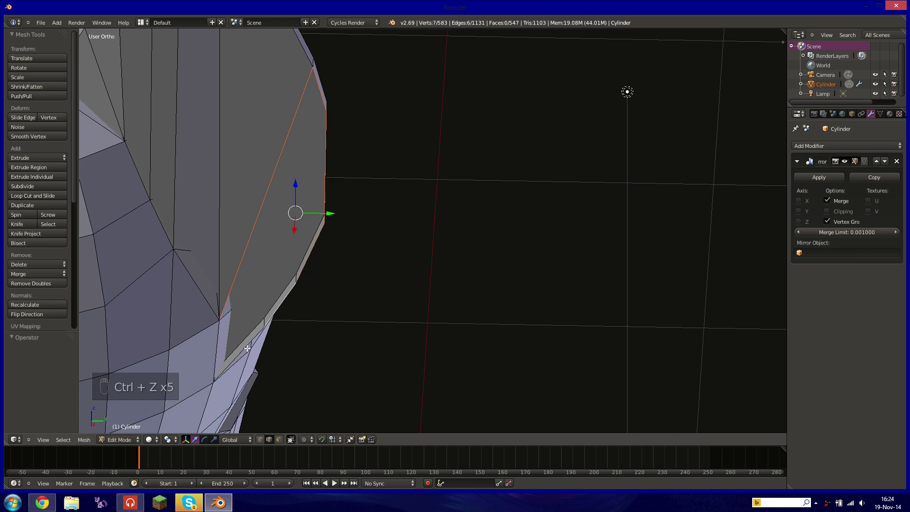
Step: Complete the edge selection around the ear's lower rear opening and fill it with a face
shift+right_click(220, 346)
key(f)
scroll(263, 299, down, 6)
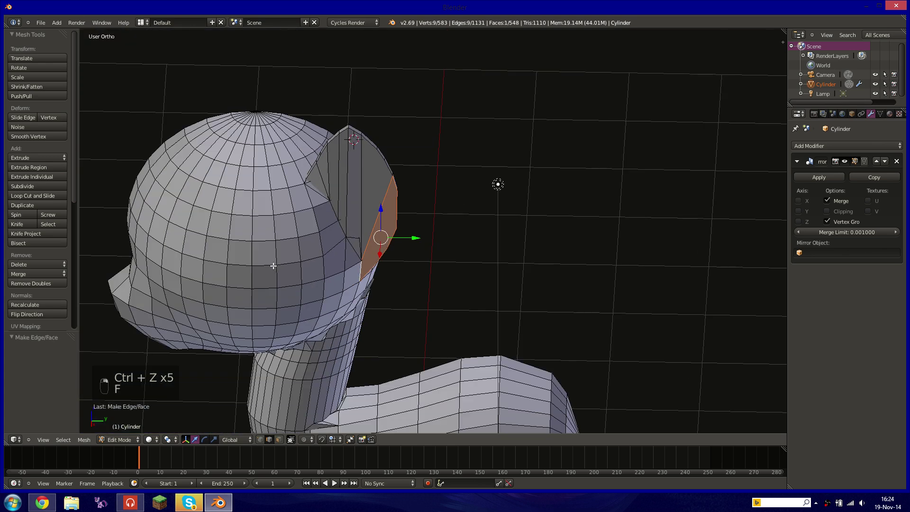
Step: Switch to face selection mode and select all seven newly filled faces of the ear
middle_drag(274, 266, 268, 268)
click(288, 439)
scroll(375, 212, up, 3)
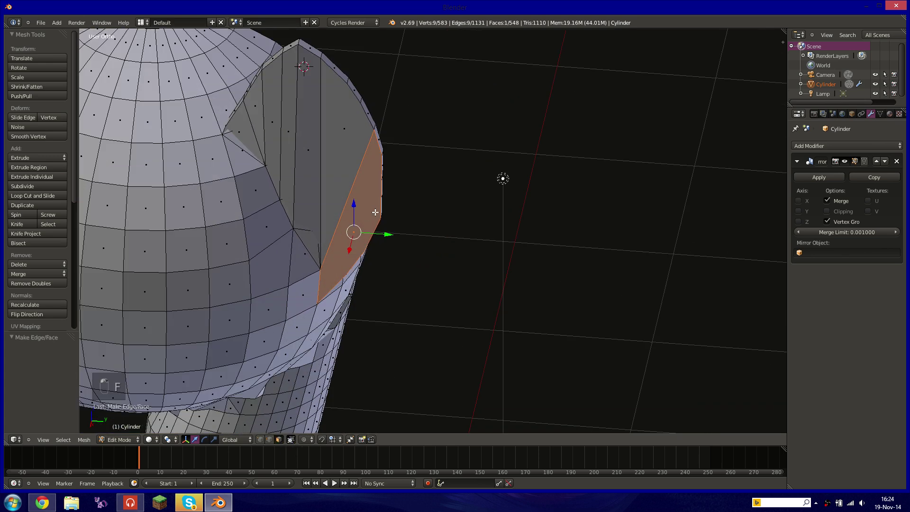
shift+right_click(347, 176)
shift+right_click(313, 146)
shift+right_click(290, 126)
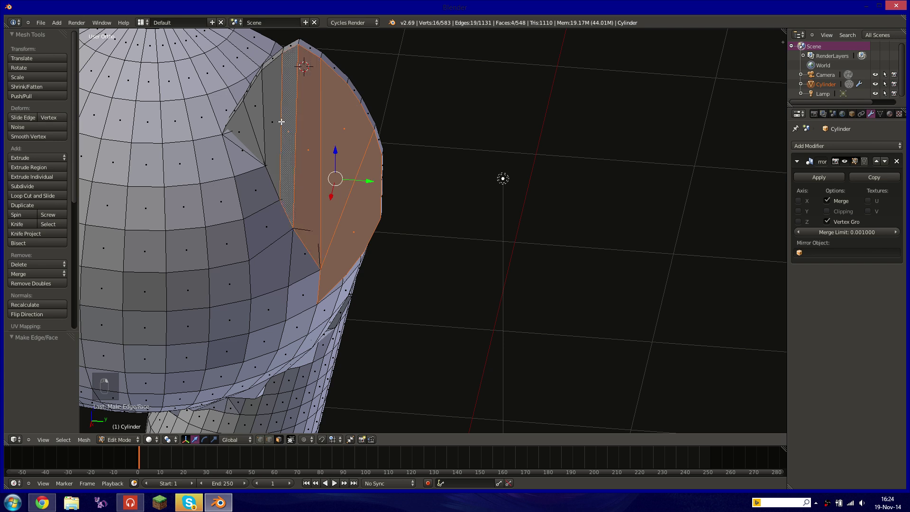
shift+right_click(274, 118)
shift+right_click(255, 109)
shift+right_click(244, 132)
Step: Extrude the selected ear faces in place and scale them to about 0.911 to form an inner rim
key(e)
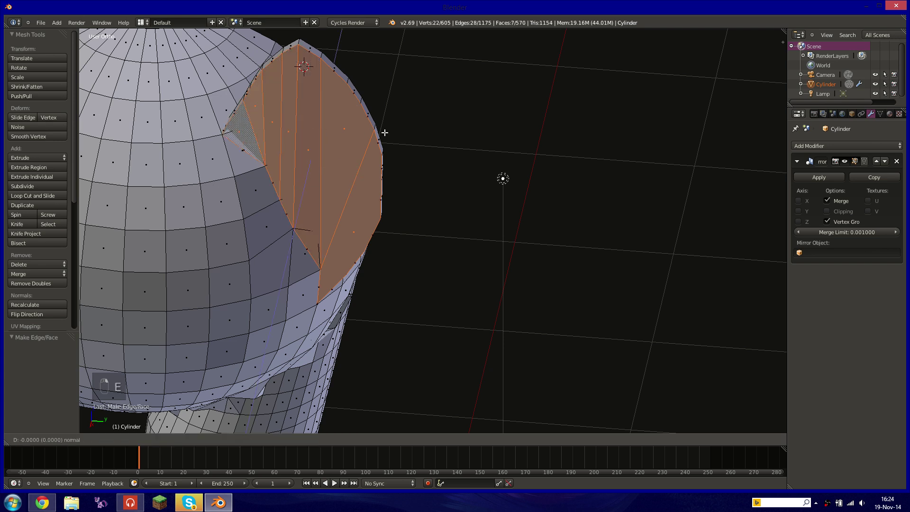
click(385, 132)
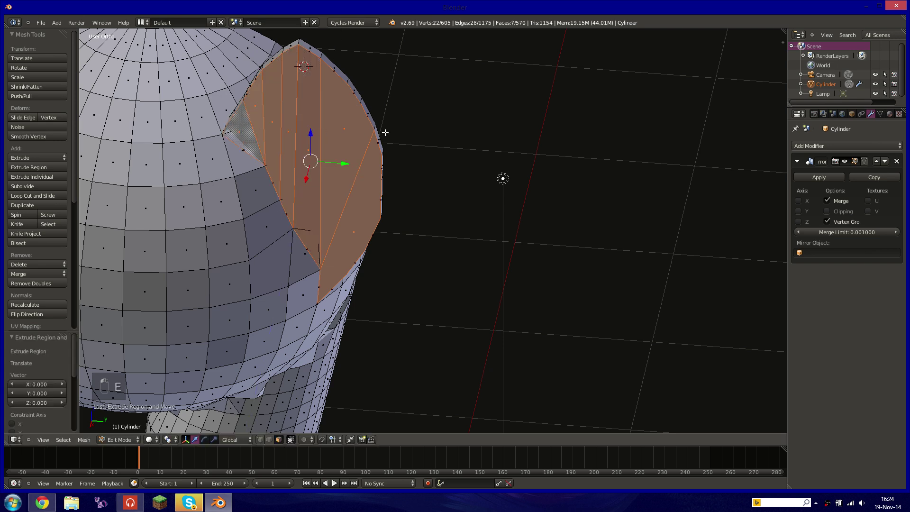
key(s)
click(481, 127)
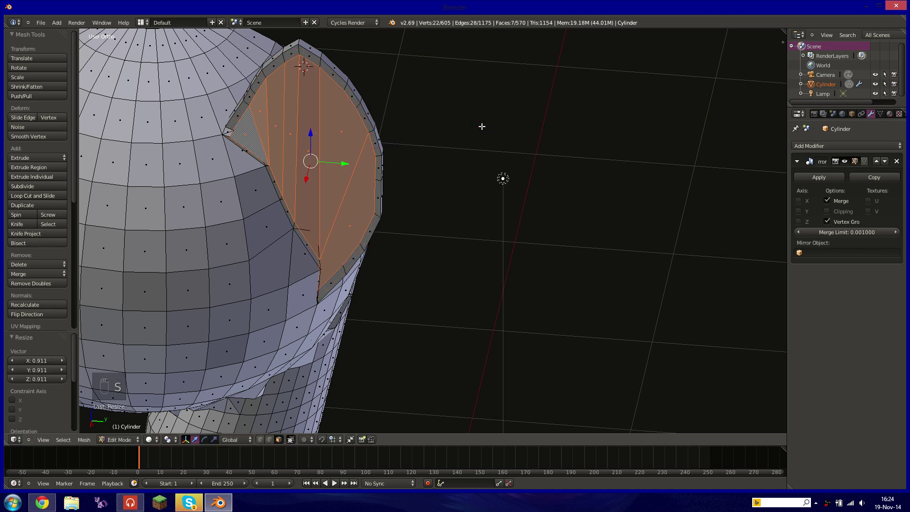
Step: Sink the inset ear faces about -0.045 along X, and shift them back about 0.019 along X
drag(308, 178, 308, 173)
middle_drag(317, 188, 283, 169)
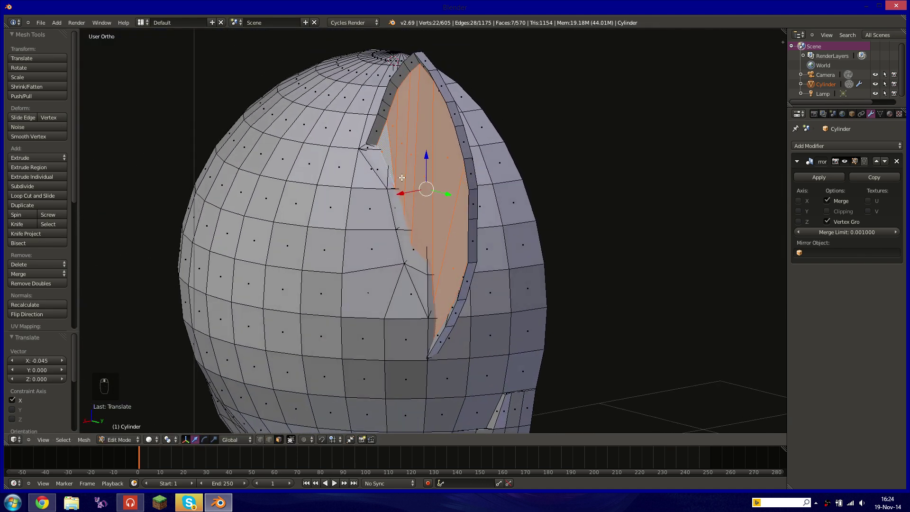
drag(410, 193, 407, 193)
middle_drag(415, 200, 498, 86)
Step: Scale the inner ear faces to about 0.795 and move them about -0.011 along X
key(s)
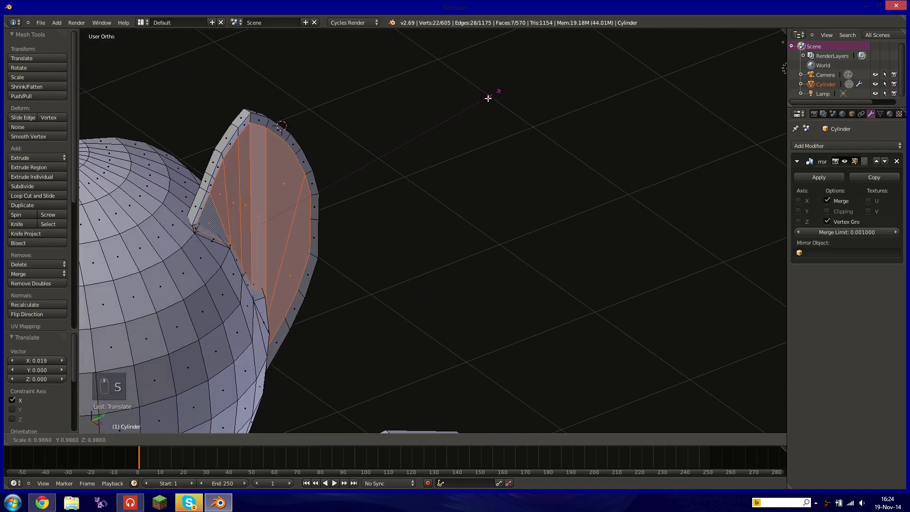
click(454, 126)
middle_drag(451, 132, 409, 242)
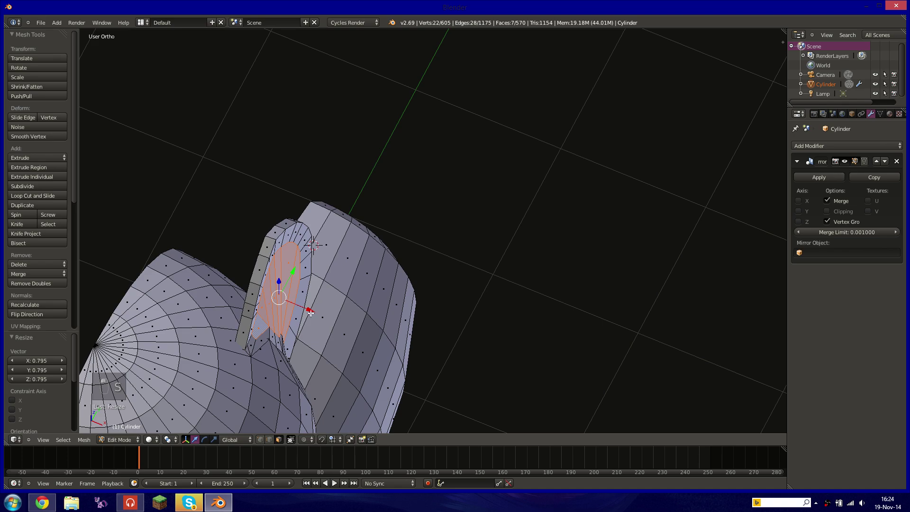
drag(310, 311, 307, 310)
middle_drag(406, 244, 402, 195)
Step: Switch to the right view in wireframe and examine the reference image's eye against the head mesh
key(KP_3)
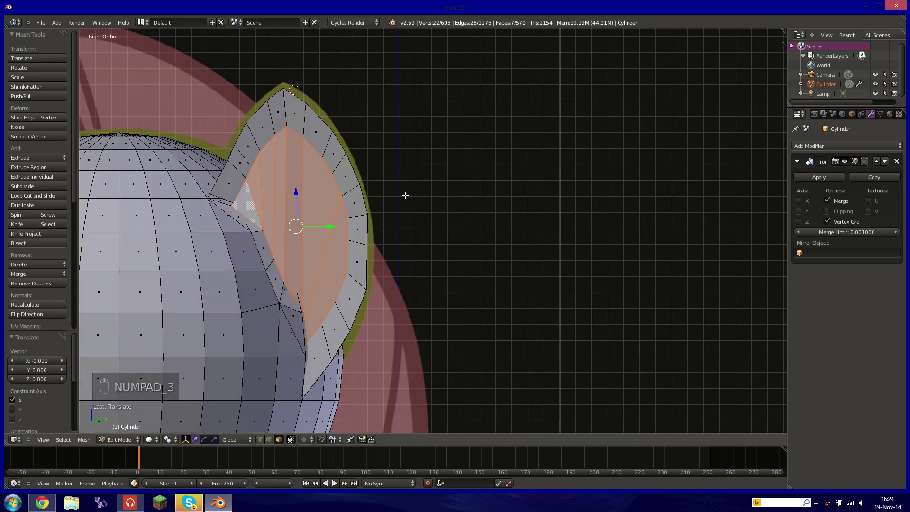
scroll(405, 195, down, 6)
scroll(424, 220, up, 4)
shift+middle_drag(337, 258, 470, 193)
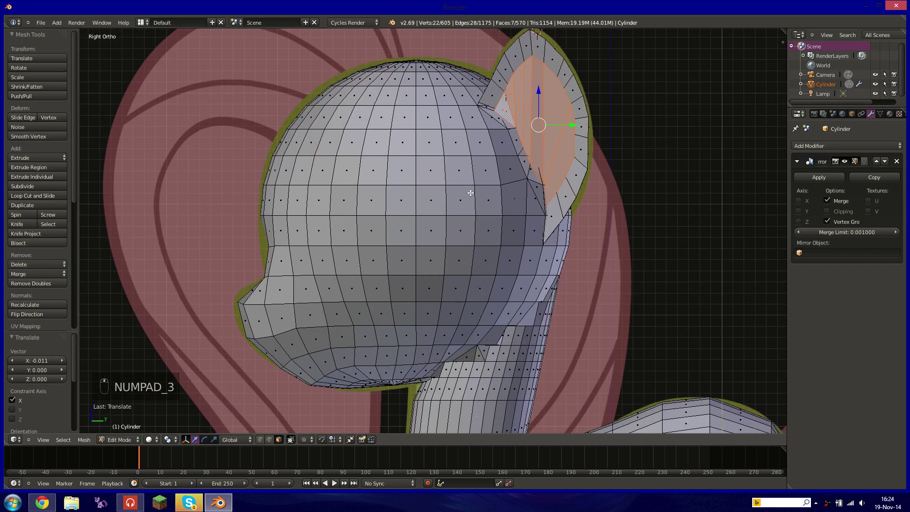
key(z)
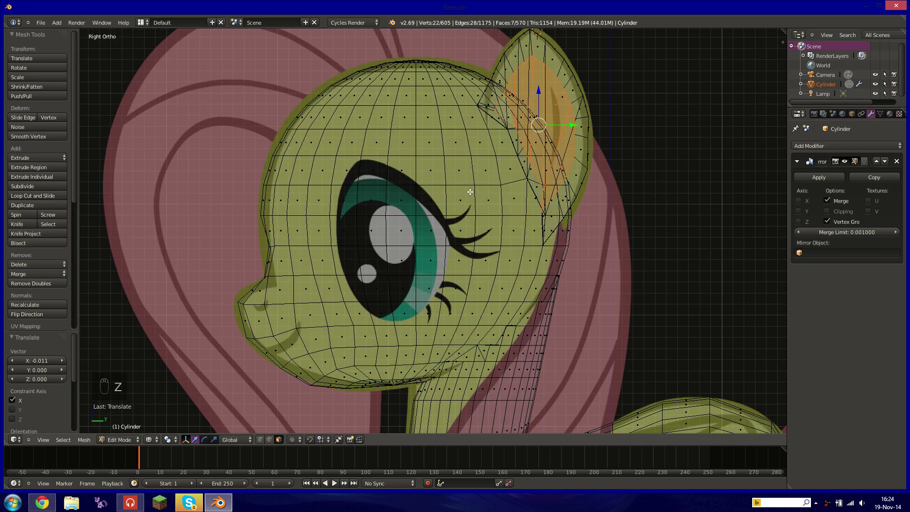
scroll(420, 193, up, 3)
shift+middle_drag(421, 158, 430, 190)
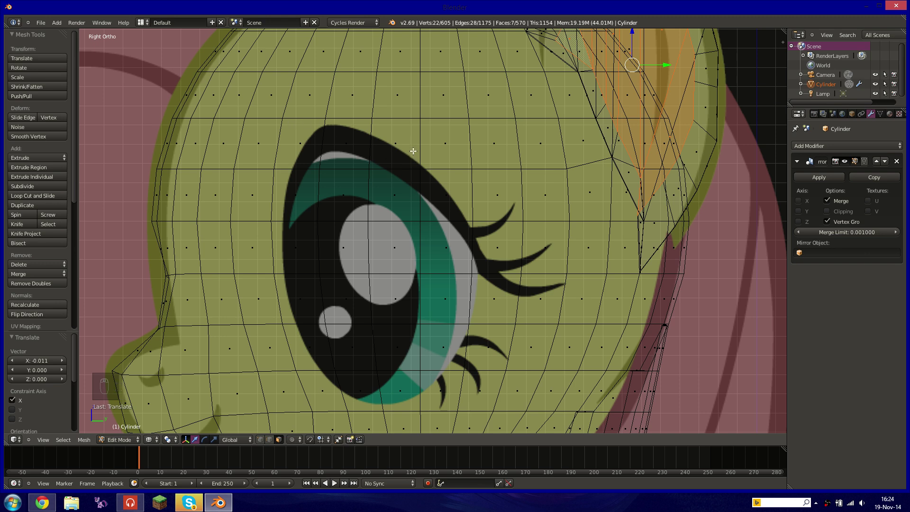
shift+middle_drag(370, 199, 423, 200)
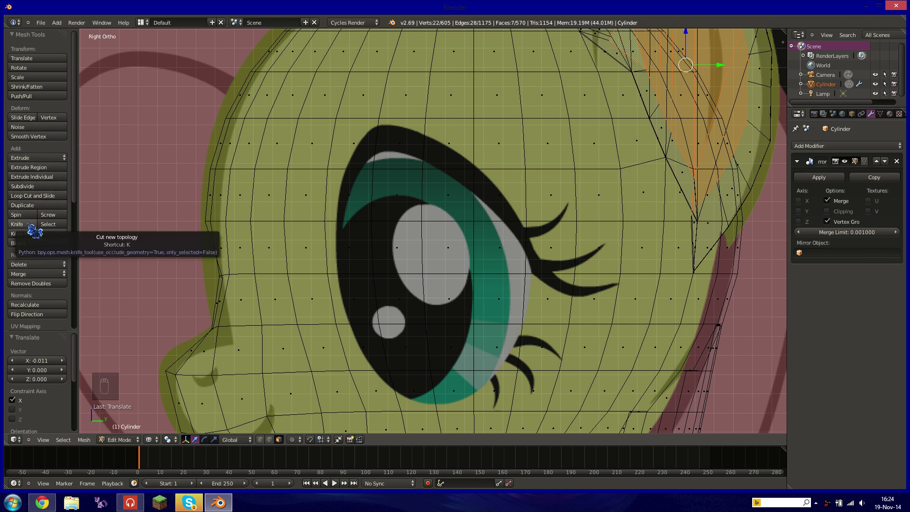
Step: Cut the eye's outline into the head mesh with the Knife tool, tracing the reference image and closing the loop at its top
key(t)
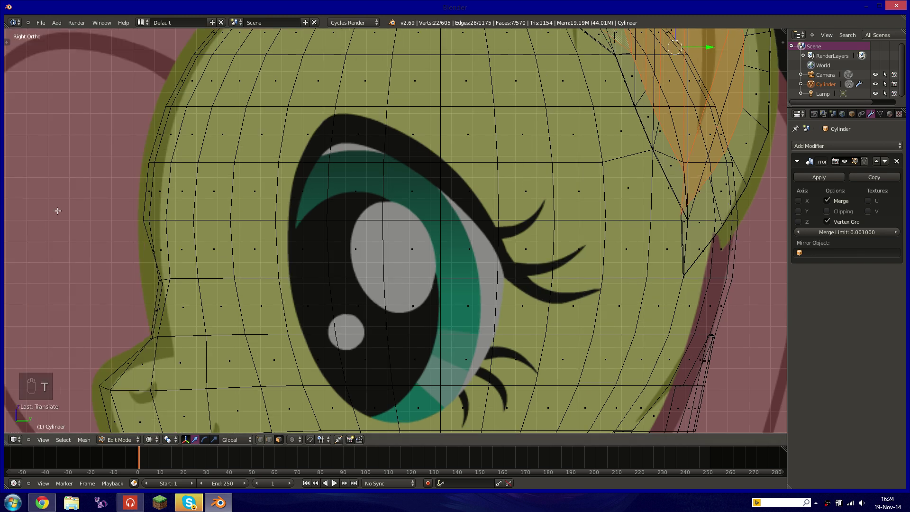
key(t)
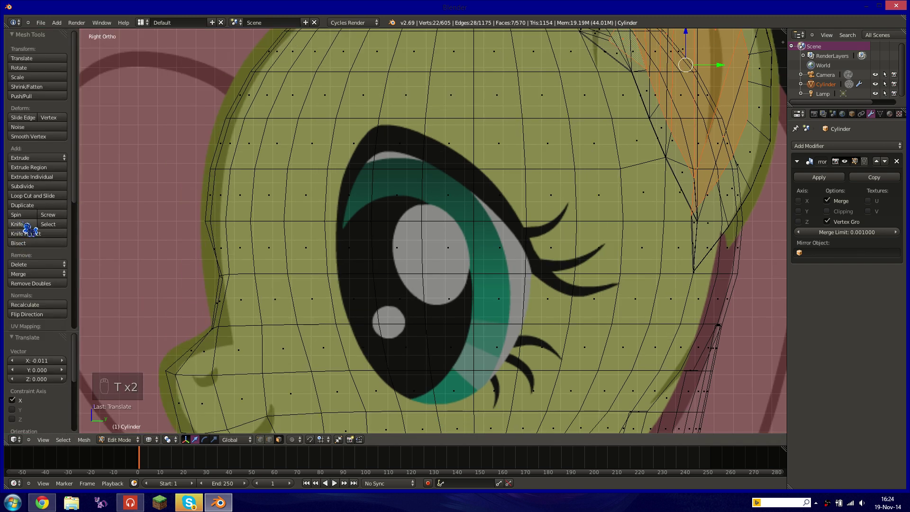
click(25, 222)
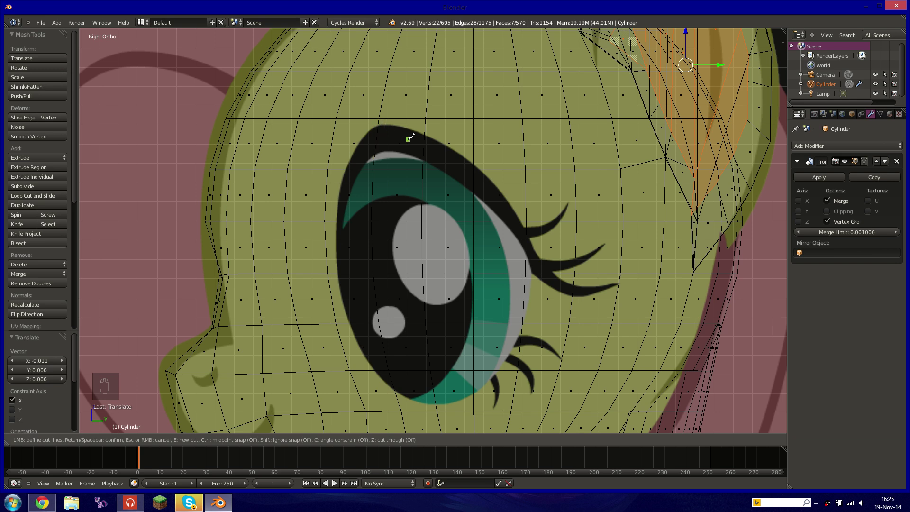
click(379, 125)
click(424, 135)
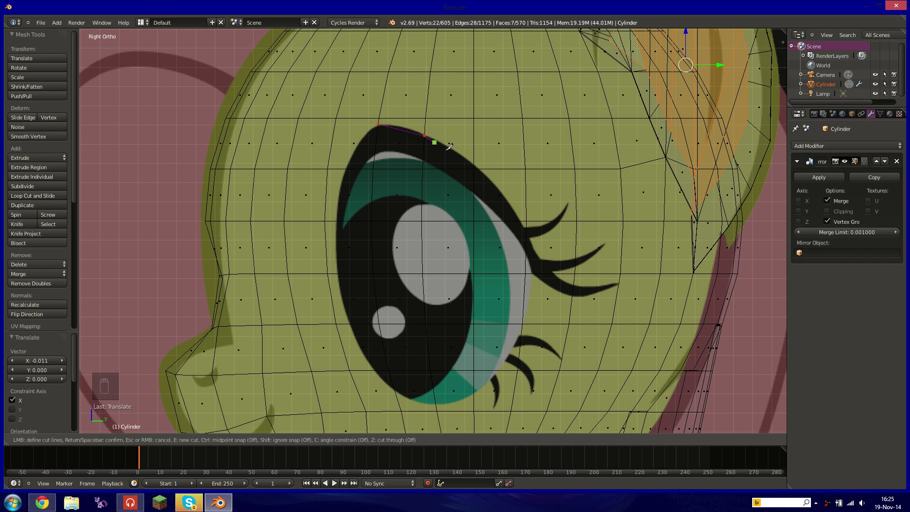
click(474, 164)
click(526, 221)
click(532, 273)
click(522, 319)
click(496, 370)
click(473, 393)
click(435, 404)
click(396, 392)
click(371, 369)
click(349, 324)
click(339, 273)
click(338, 221)
click(339, 189)
click(345, 168)
click(379, 125)
key(Return)
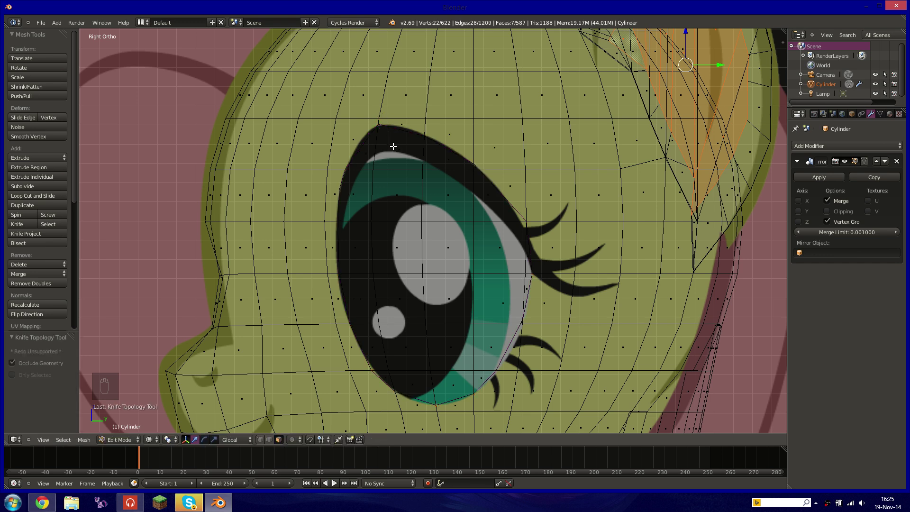
Step: Return to solid shading and select all the faces inside the cut eye outline
key(z)
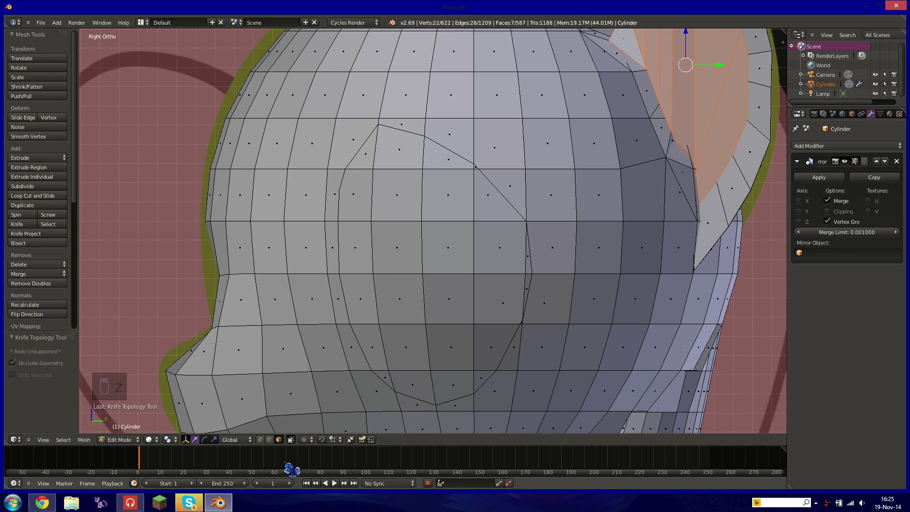
right_click(409, 382)
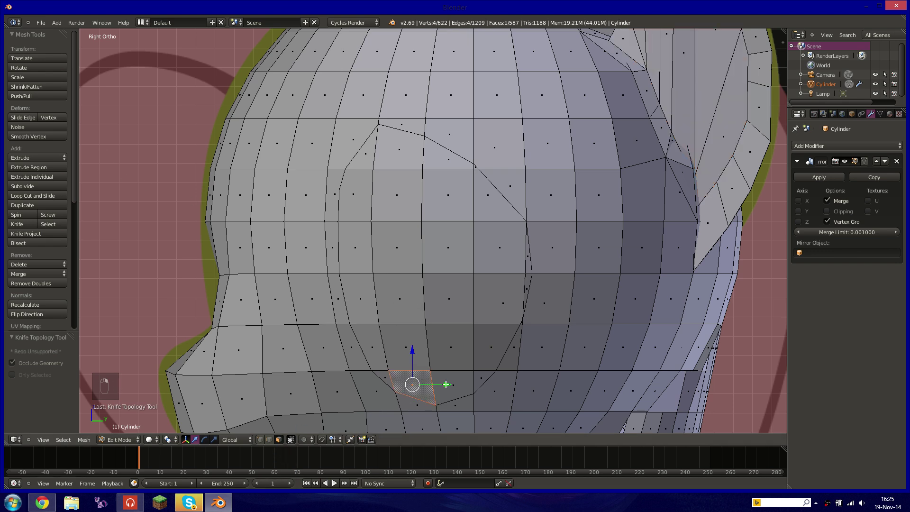
shift+right_click(453, 384)
shift+right_click(484, 376)
shift+right_click(493, 347)
shift+right_click(522, 294)
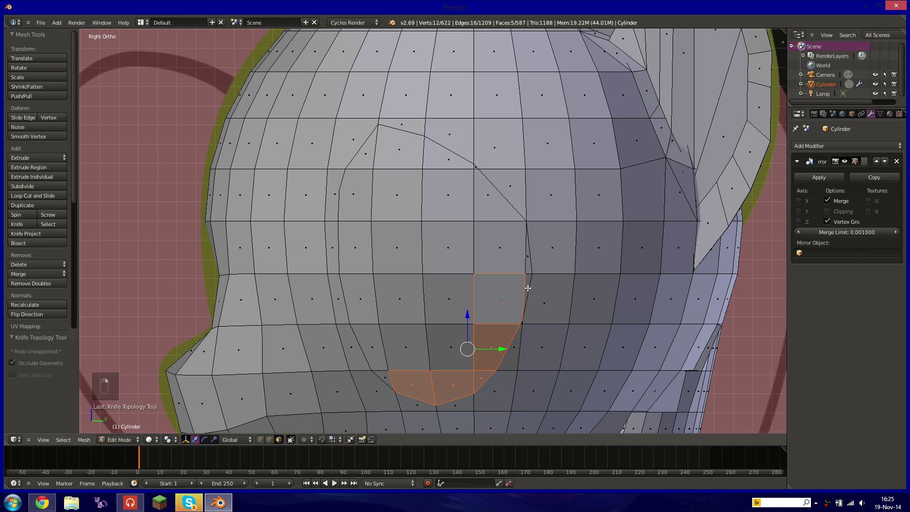
shift+right_click(527, 287)
shift+right_click(526, 260)
shift+right_click(508, 254)
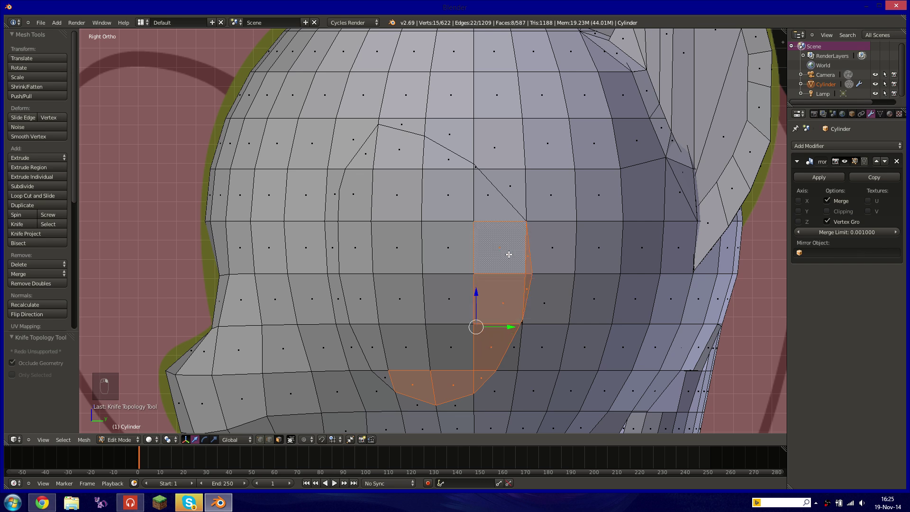
shift+right_click(501, 207)
shift+right_click(476, 169)
shift+right_click(454, 156)
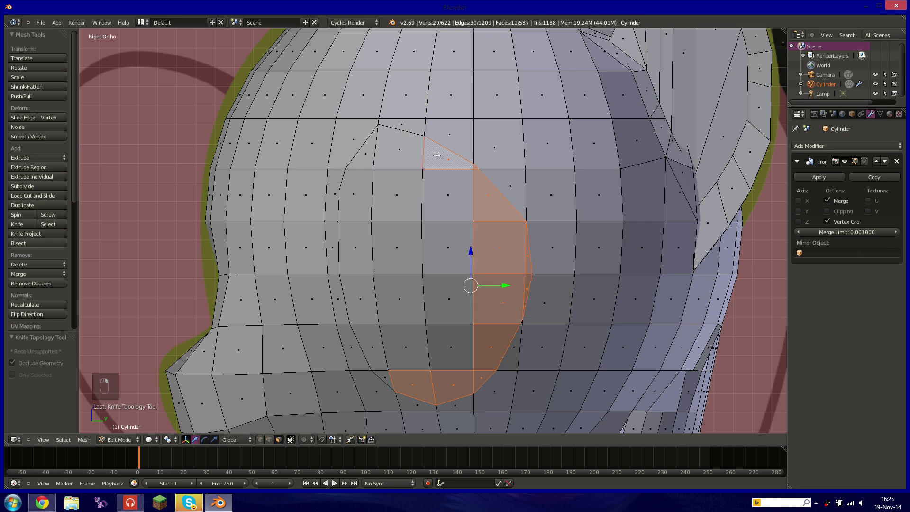
shift+right_click(380, 159)
shift+right_click(363, 152)
shift+right_click(354, 194)
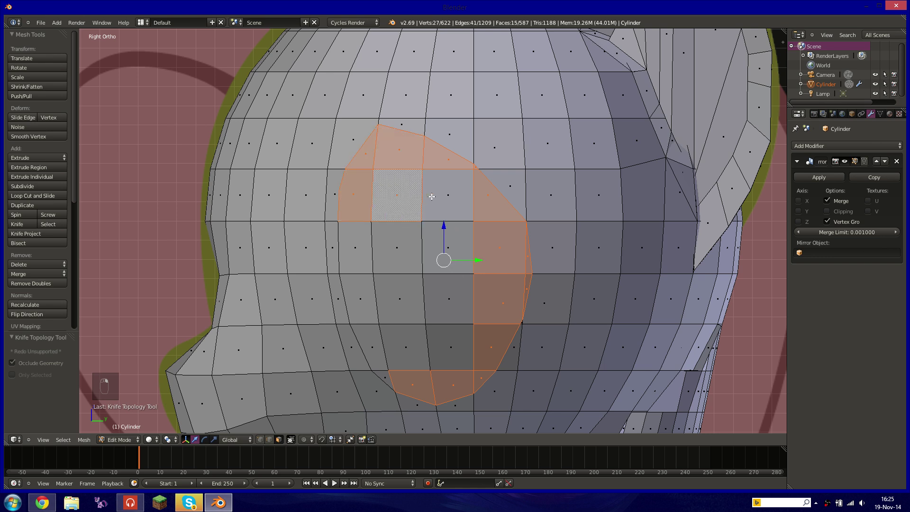
shift+right_click(396, 194)
shift+right_click(447, 194)
shift+right_click(448, 247)
shift+right_click(396, 247)
shift+right_click(365, 251)
shift+right_click(367, 298)
shift+right_click(401, 299)
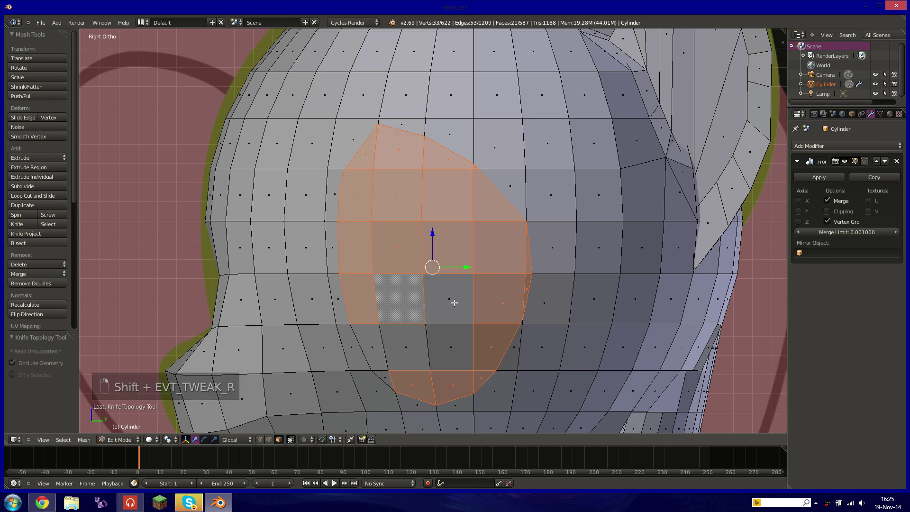
shift+right_click(448, 299)
shift+right_click(448, 343)
shift+right_click(388, 348)
shift+right_click(377, 350)
shift+right_click(386, 374)
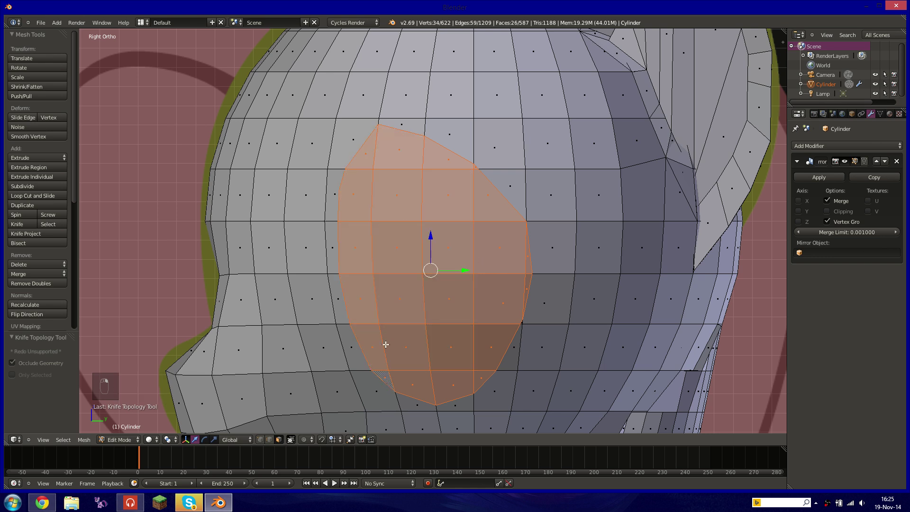
Step: Extrude the selected eye faces into the head by about -0.145 in X, 0.023 in Y and 0.030 in Z
middle_drag(386, 345, 521, 346)
key(e)
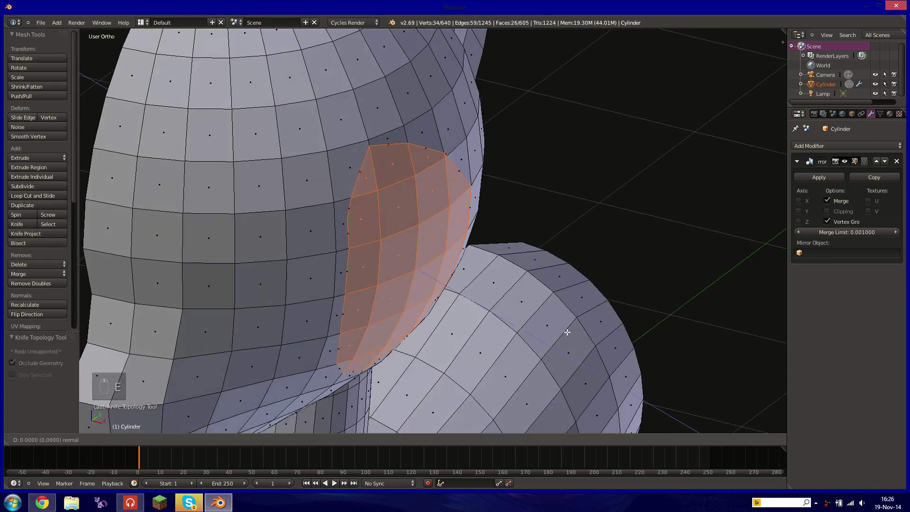
click(534, 333)
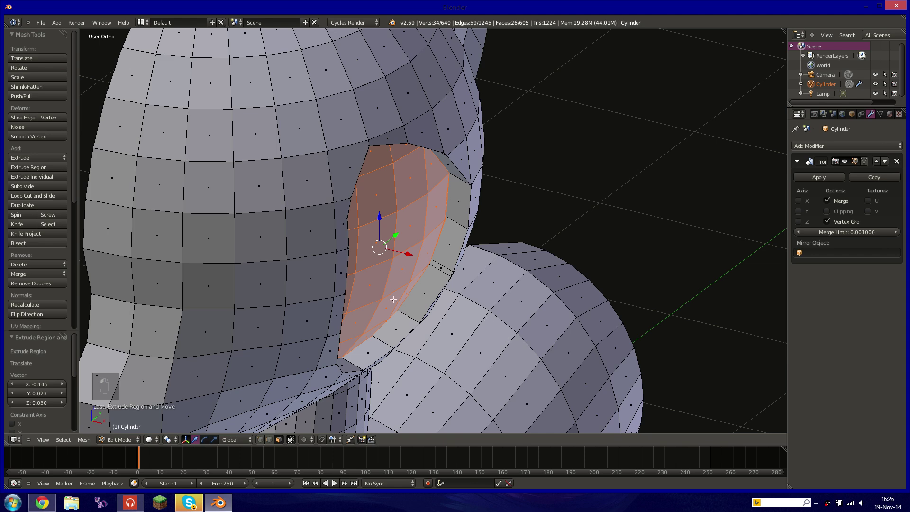
Step: Turn on Connected proportional editing and move the vertex at the centre of the recessed eye about -0.231 along X
middle_drag(466, 315, 430, 313)
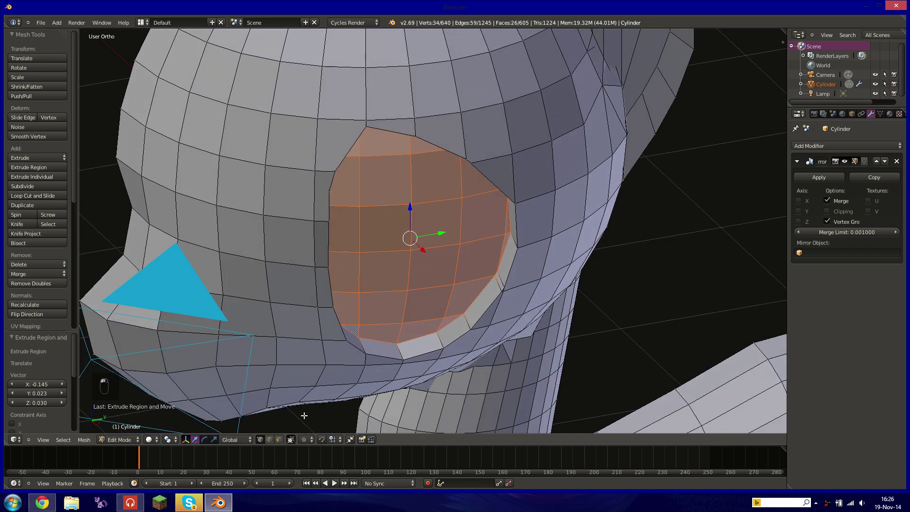
right_click(413, 249)
middle_drag(429, 269, 389, 346)
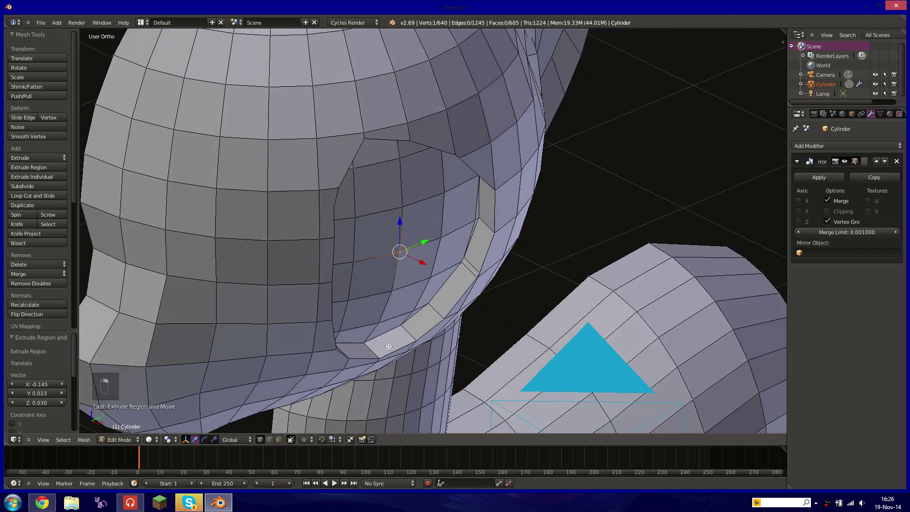
click(305, 439)
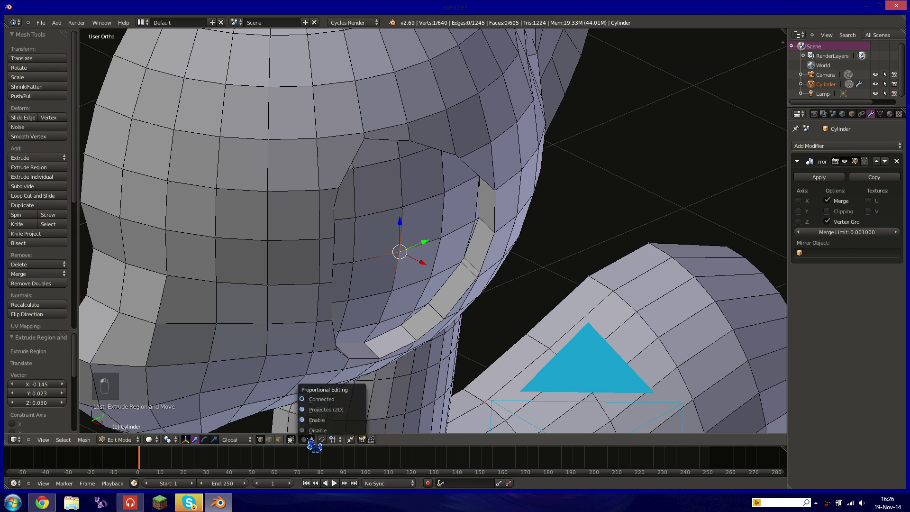
click(331, 400)
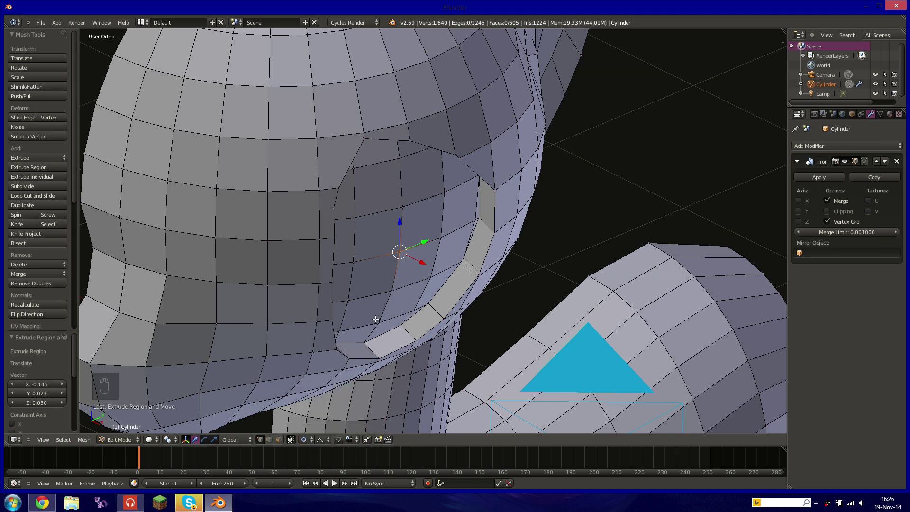
key(g)
key(x)
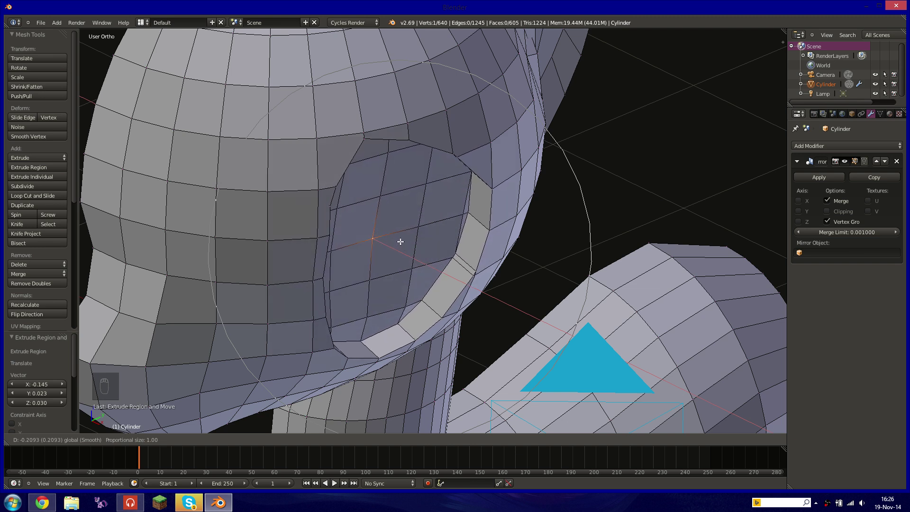
scroll(401, 241, down, 3)
scroll(400, 241, up, 3)
click(399, 238)
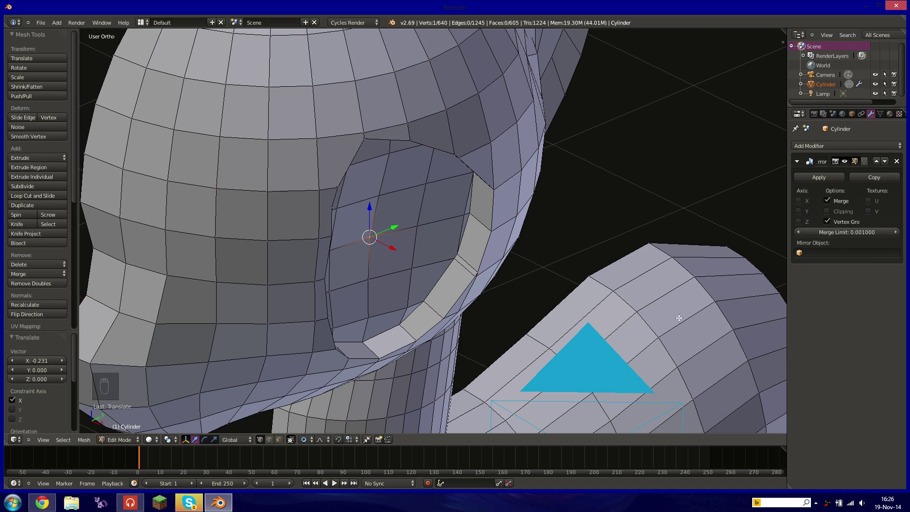
Step: Select the complete outer edge loop around the eye socket, including the short edges along its upper curve
middle_drag(678, 318, 594, 300)
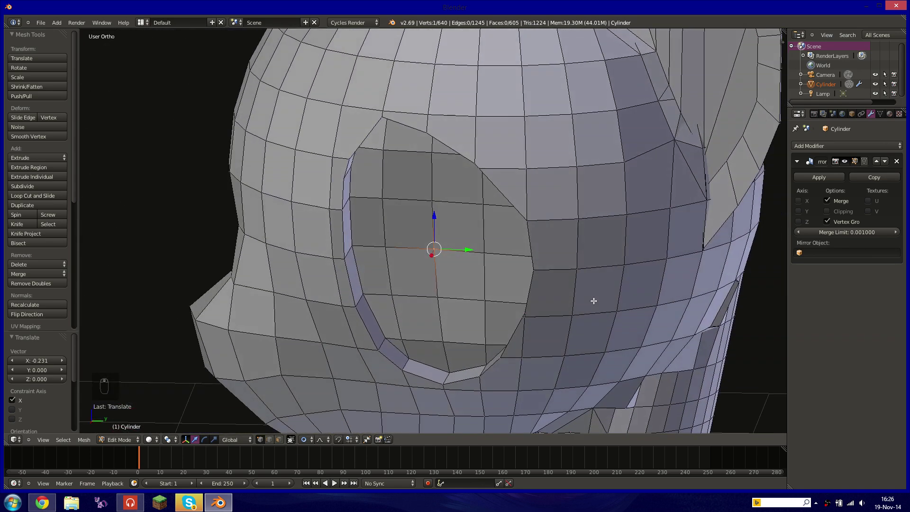
key(a)
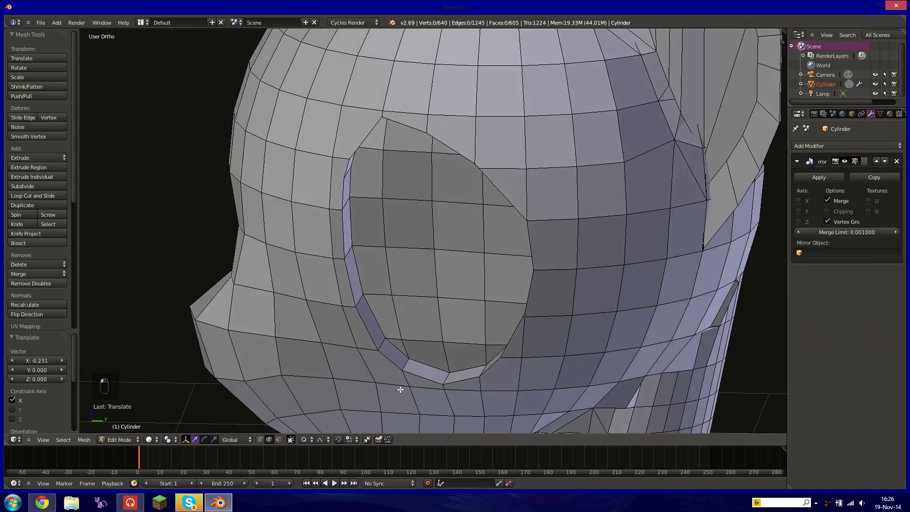
alt+right_click(421, 377)
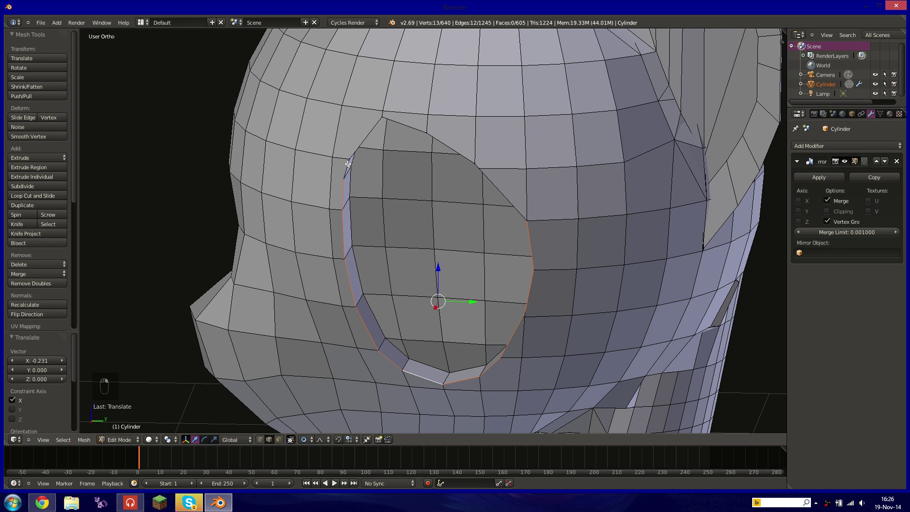
shift+right_click(360, 151)
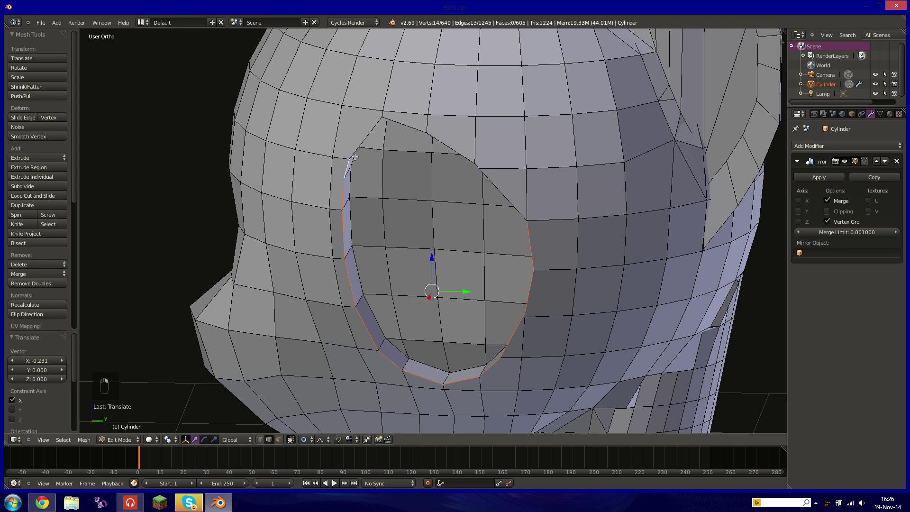
shift+right_click(410, 125)
shift+right_click(469, 167)
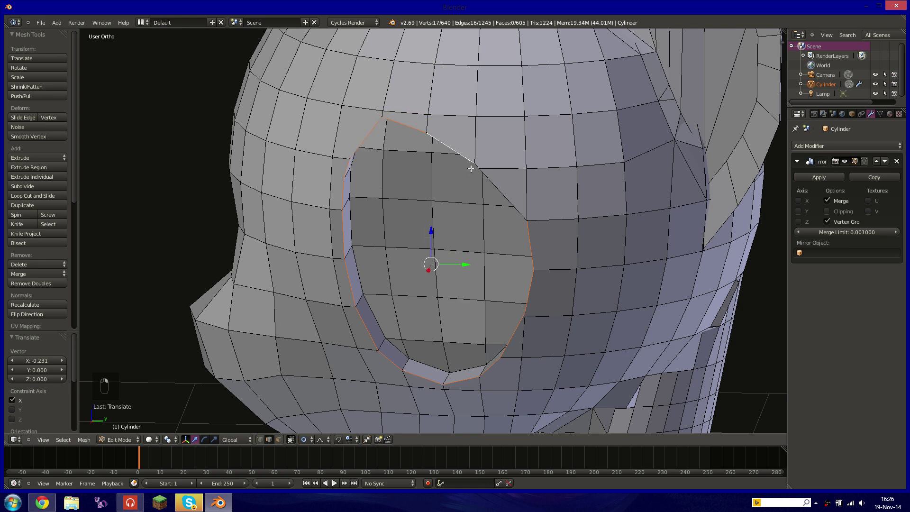
shift+right_click(499, 182)
shift+right_click(482, 171)
shift+right_click(482, 167)
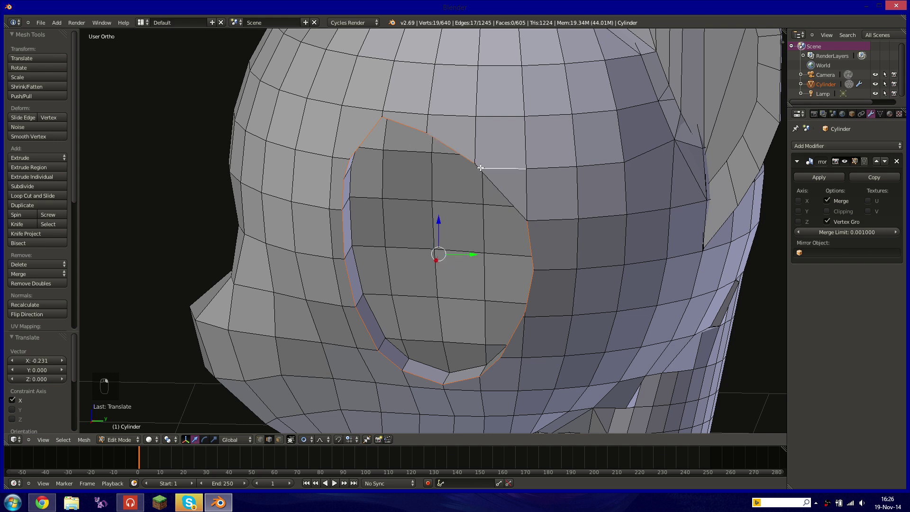
shift+right_click(498, 192)
shift+right_click(490, 164)
scroll(503, 169, up, 5)
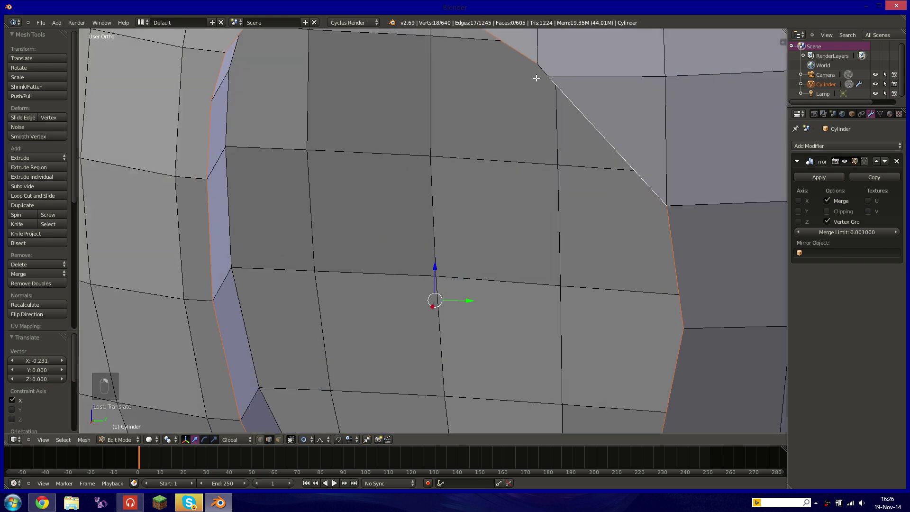
shift+right_click(541, 70)
scroll(469, 109, down, 2)
scroll(369, 277, down, 3)
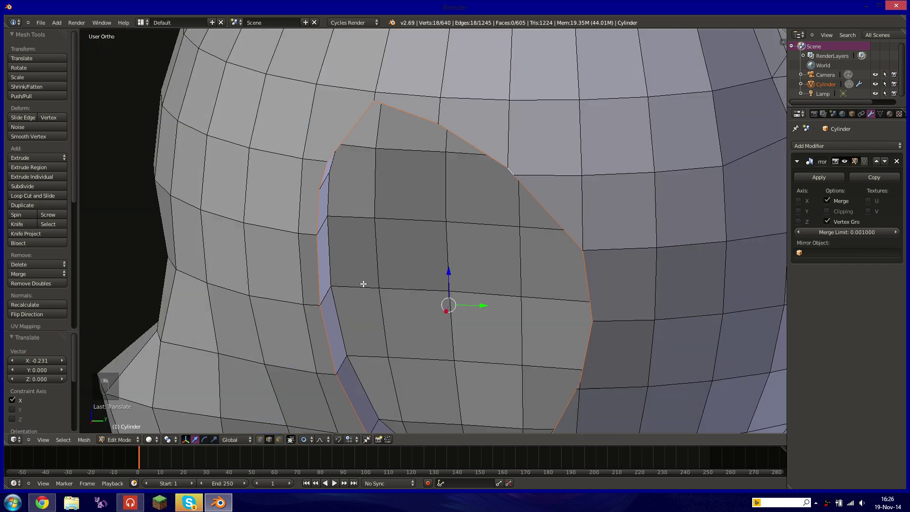
scroll(382, 290, up, 1)
middle_drag(400, 297, 383, 283)
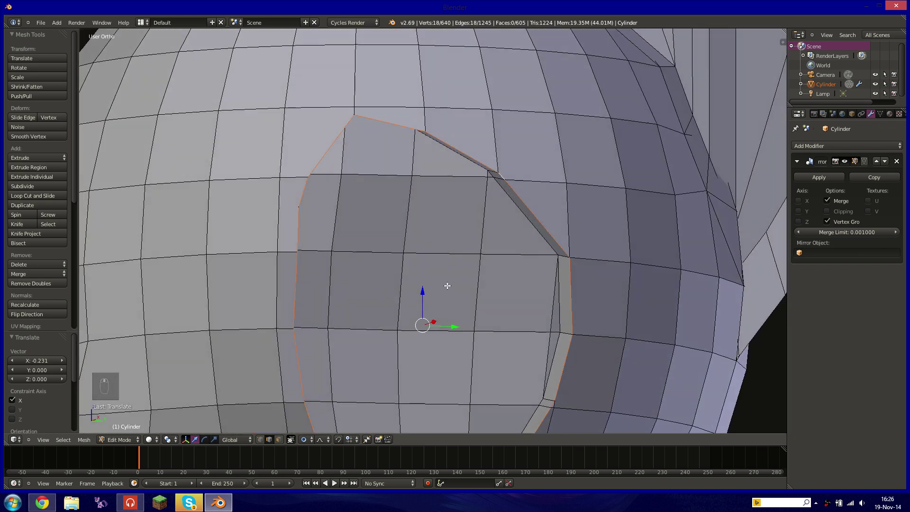
Step: Turn off proportional editing and scale the eye socket's outer edge loop to about 1.027
key(s)
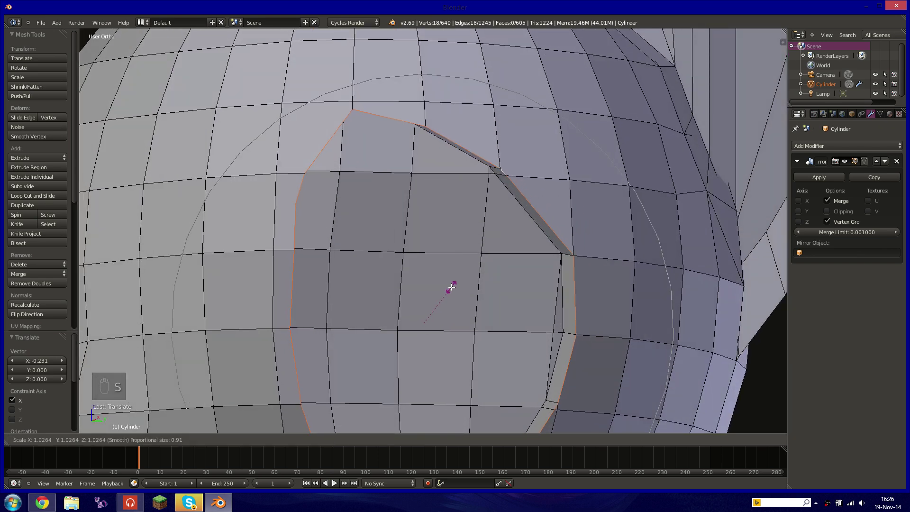
right_click(451, 286)
key(o)
key(o)
key(o)
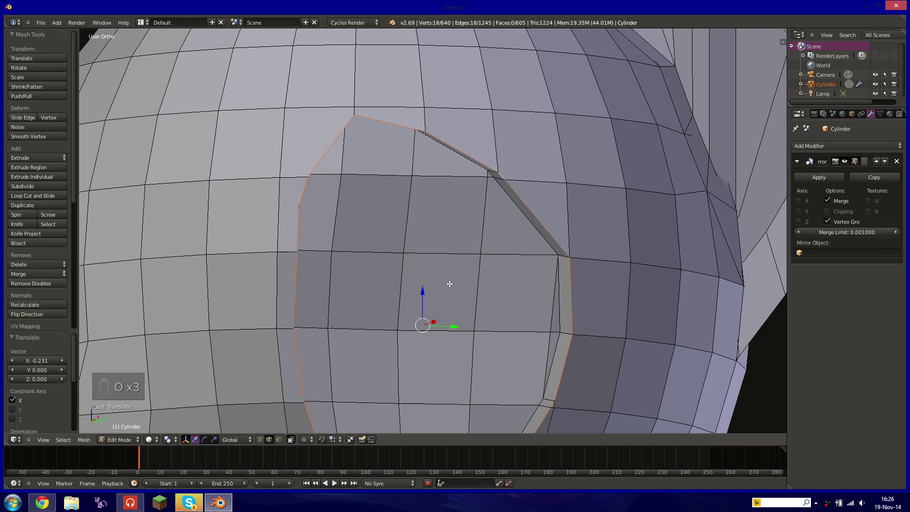
key(s)
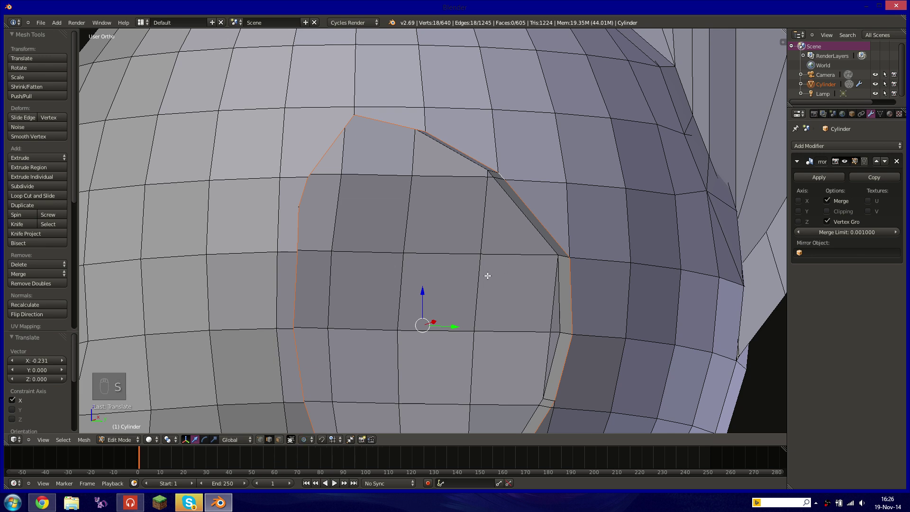
key(s)
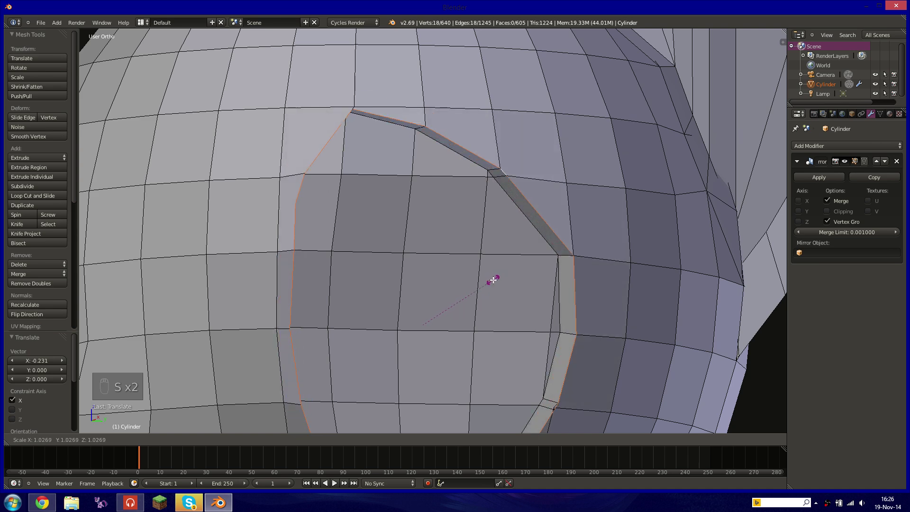
click(492, 280)
Step: Move the eye socket's outer edge loop about -0.020 along X and check it in the front view
middle_drag(491, 278, 558, 342)
drag(410, 308, 404, 307)
mouse_move(409, 309)
middle_down()
mouse_move(471, 334)
mouse_move(402, 325)
middle_up()
scroll(401, 325, down, 4)
key(KP_3)
key(KP_1)
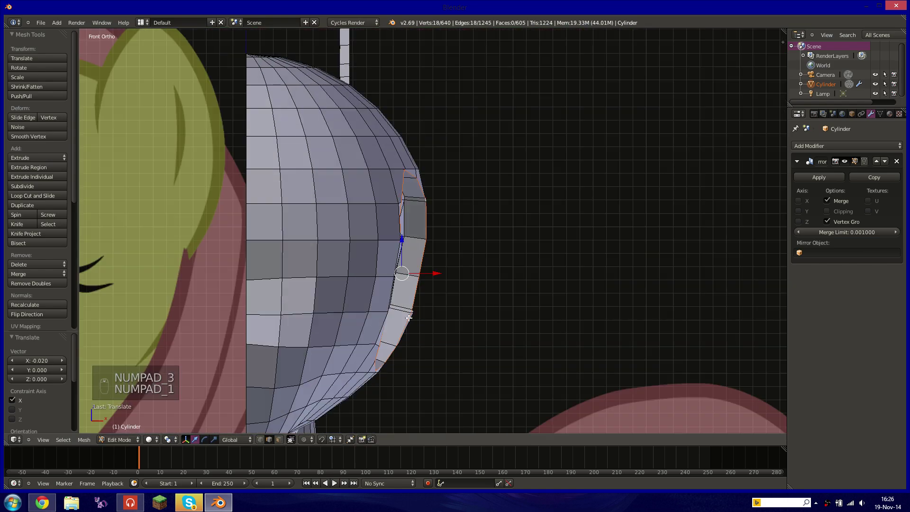
Step: Compare the eye socket outline with the reference eye in the side view, and inspect the recessed socket on the whole model at an angle
key(KP_3)
scroll(409, 320, up, 6)
key(z)
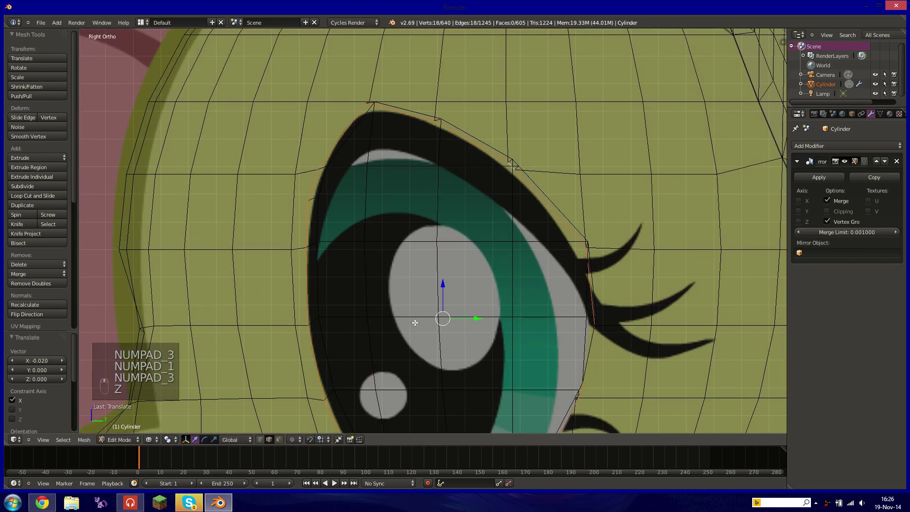
scroll(415, 323, down, 6)
key(z)
key(z)
key(z)
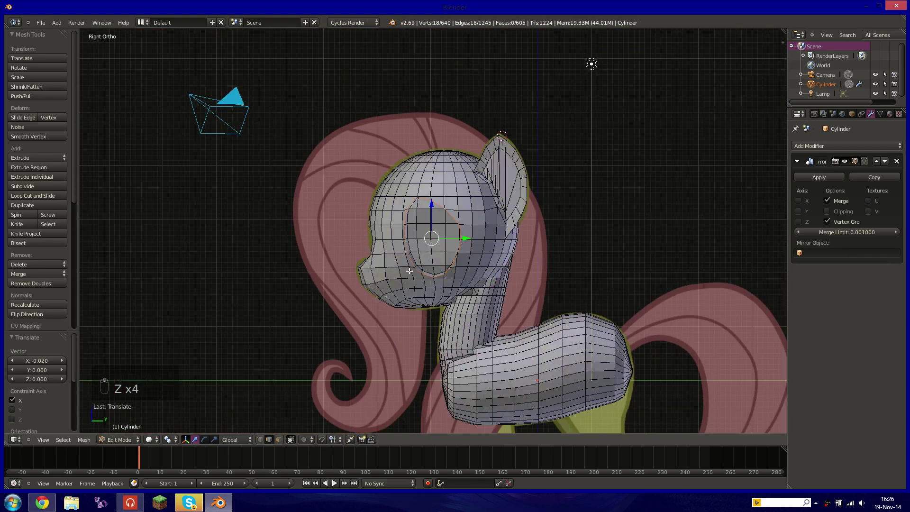
middle_drag(409, 270, 454, 270)
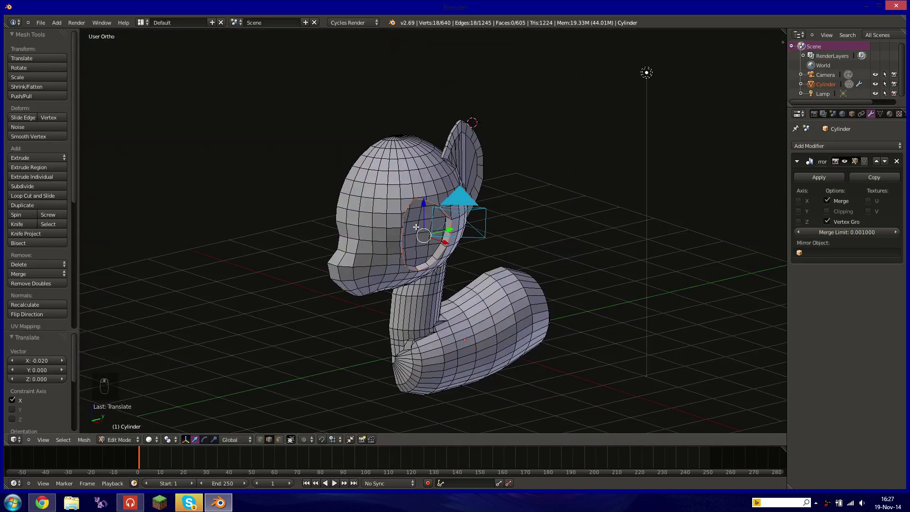
shift+middle_drag(419, 415, 412, 342)
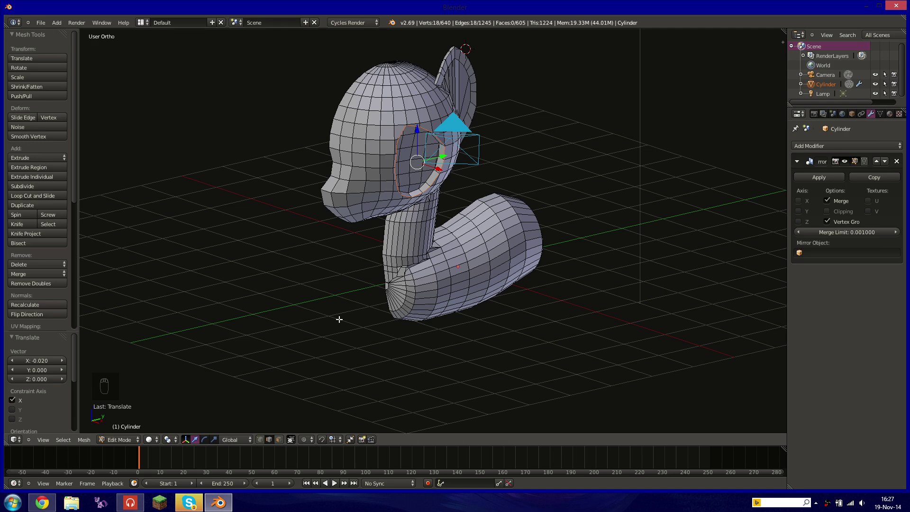
Step: Save the model over the existing fluttershy.blend in the fluttershy folder, and save that file once more, confirming the overwrite
middle_drag(468, 242, 389, 270)
key(ctrl+s)
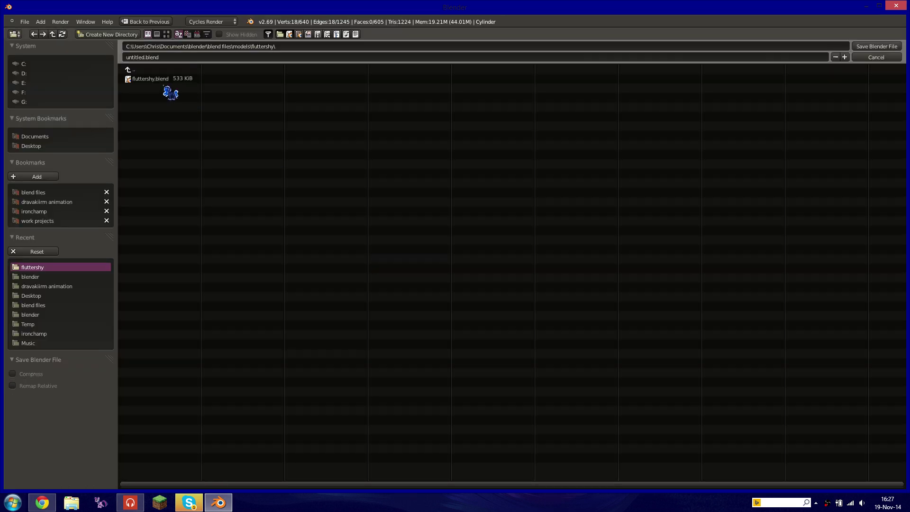
click(141, 79)
double_click(142, 80)
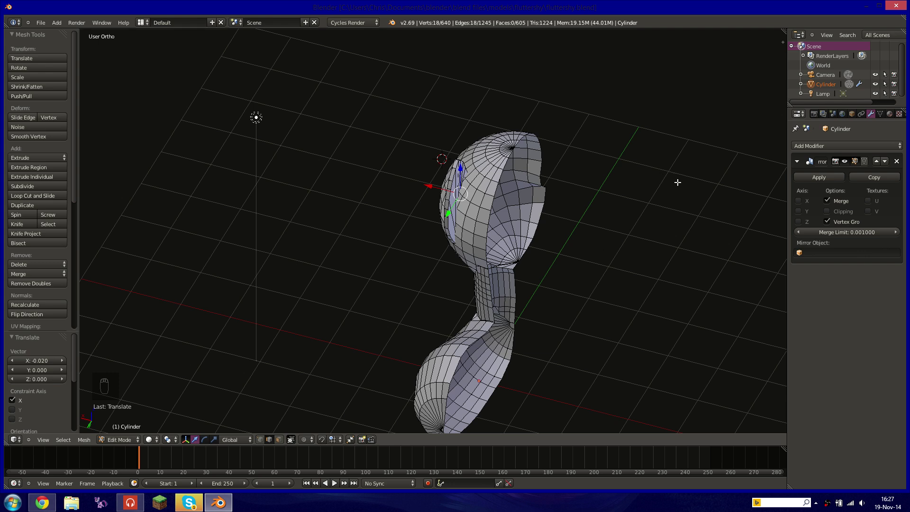
middle_drag(397, 256, 408, 256)
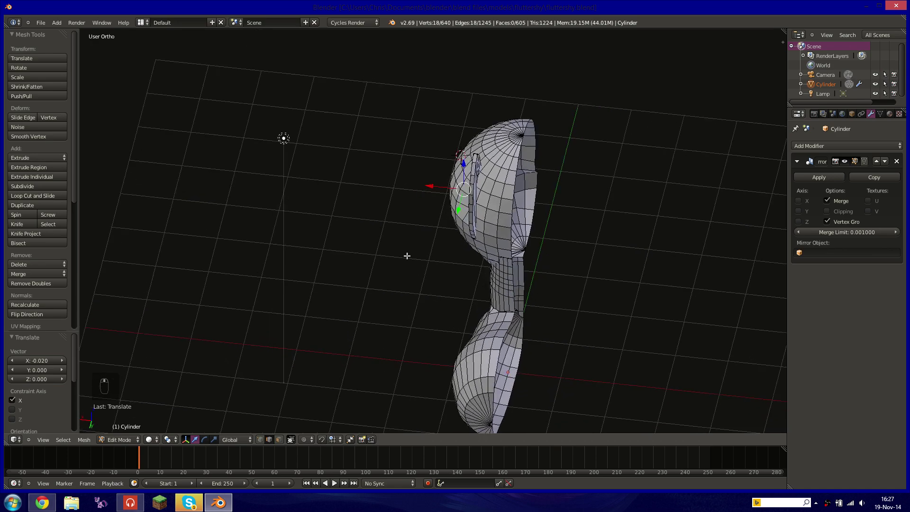
key(ctrl+s)
click(407, 256)
middle_drag(463, 240, 615, 202)
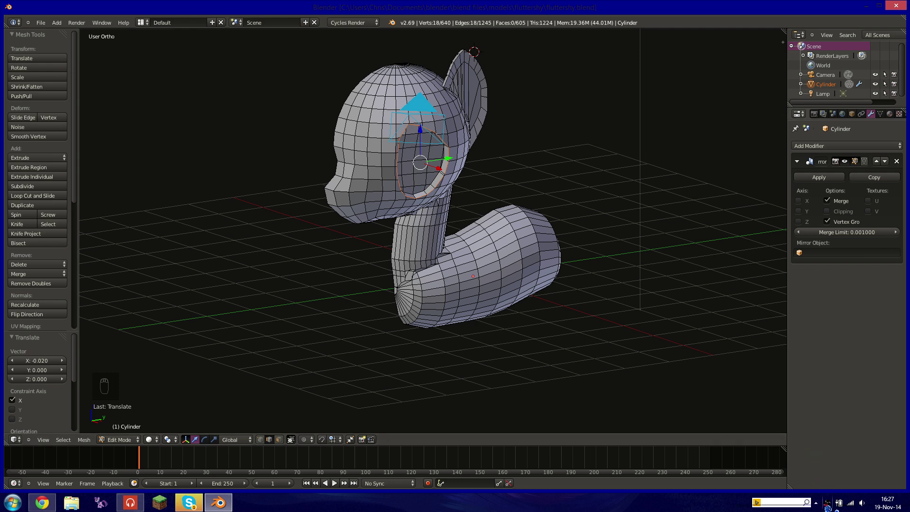
click(826, 505)
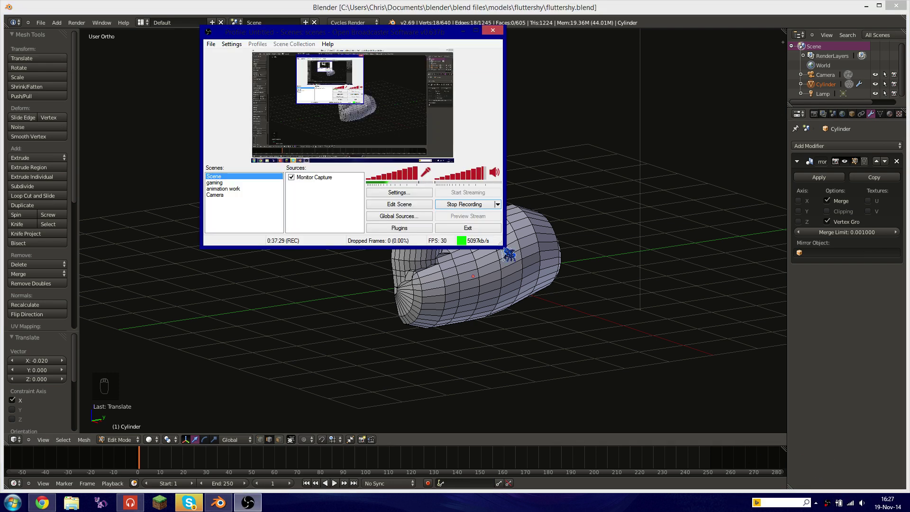